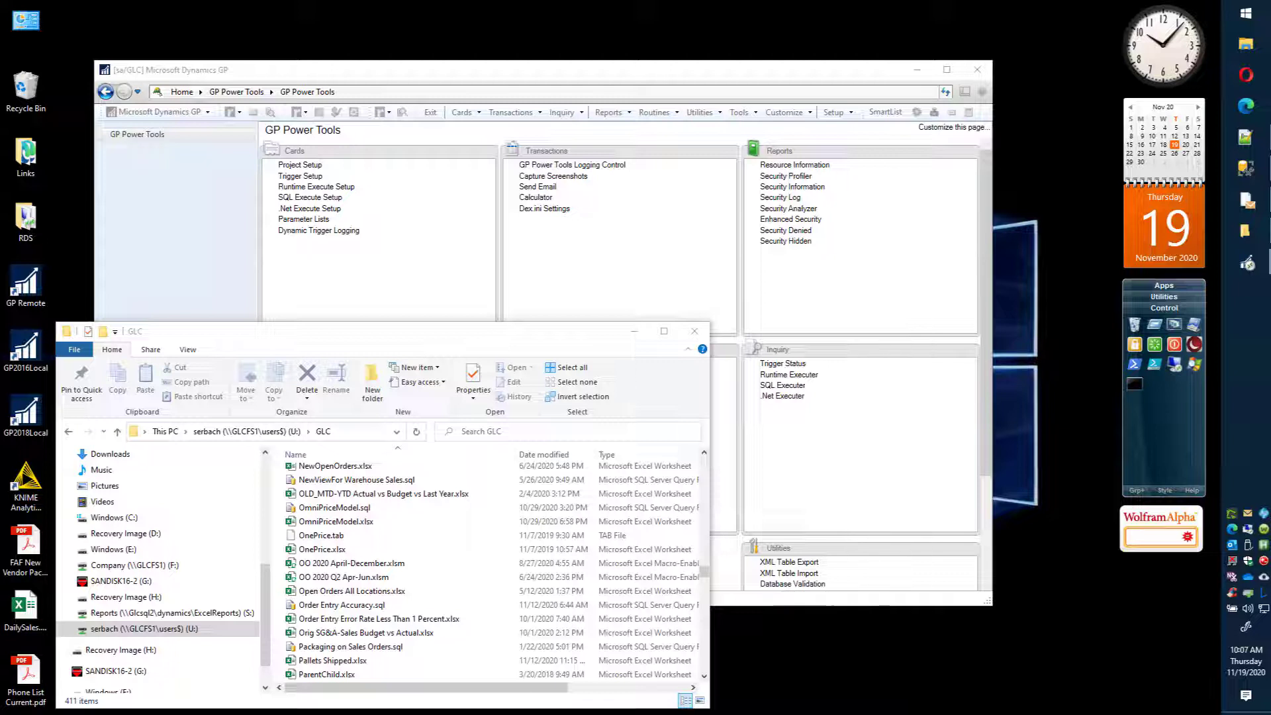
# Step: Open SmartList, load the Account List under Financial, and stop the query
pyautogui.click(659, 63)
pyautogui.click(880, 114)
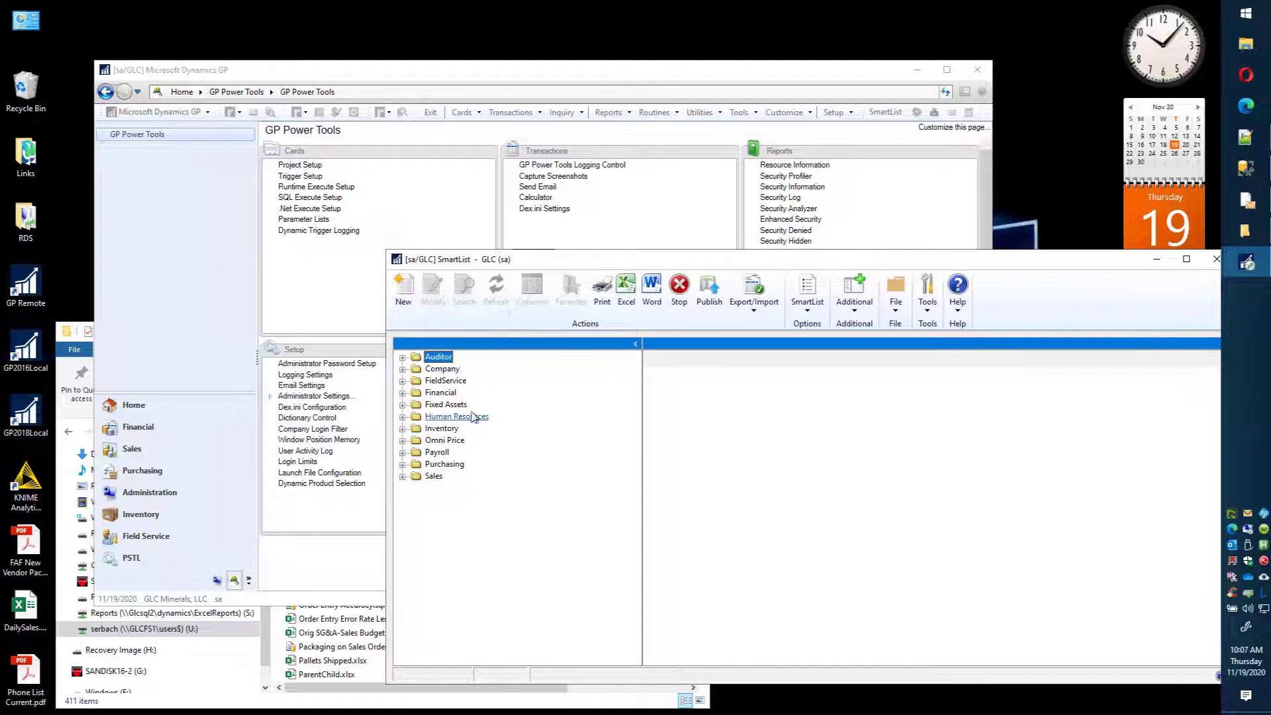
pyautogui.click(401, 393)
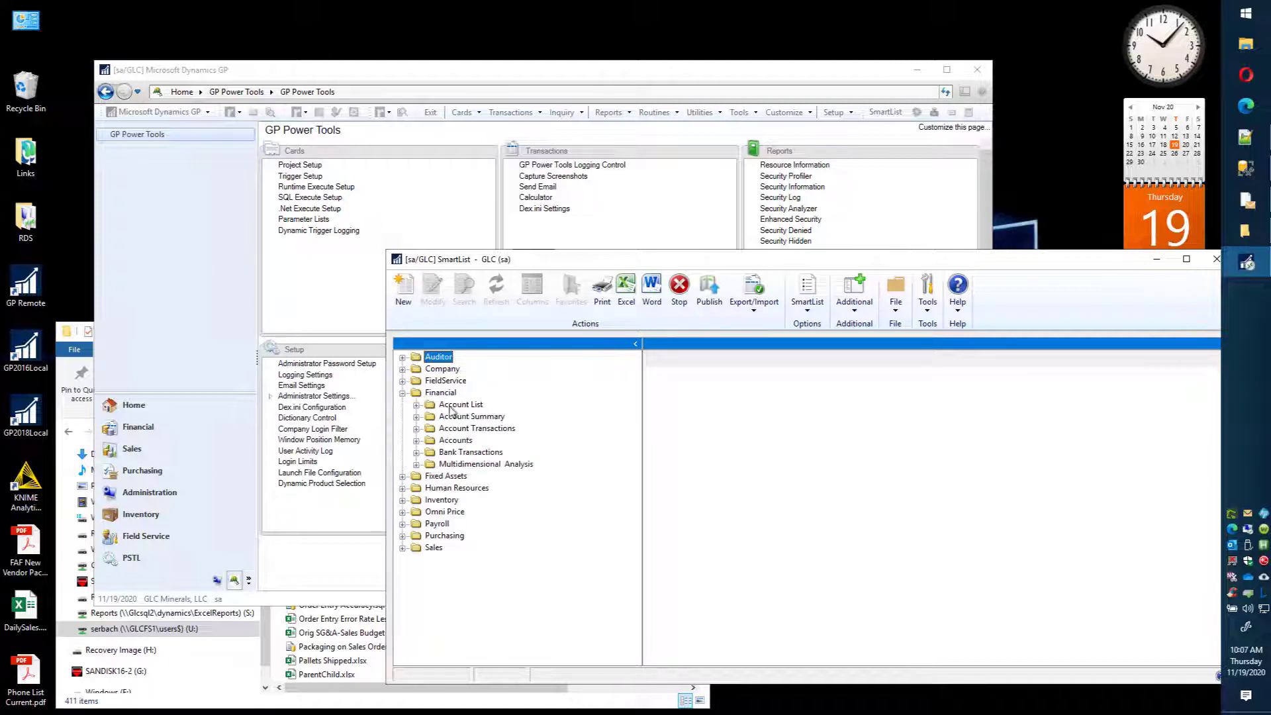
pyautogui.click(461, 404)
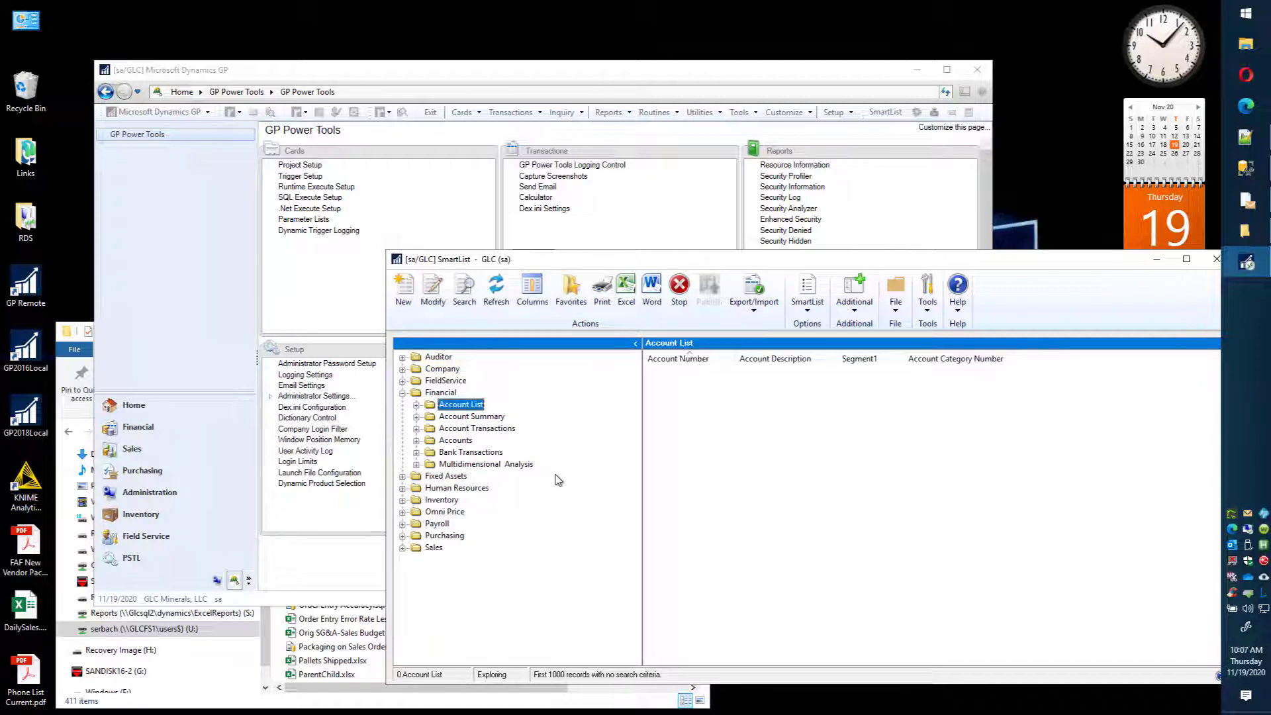
pyautogui.click(682, 298)
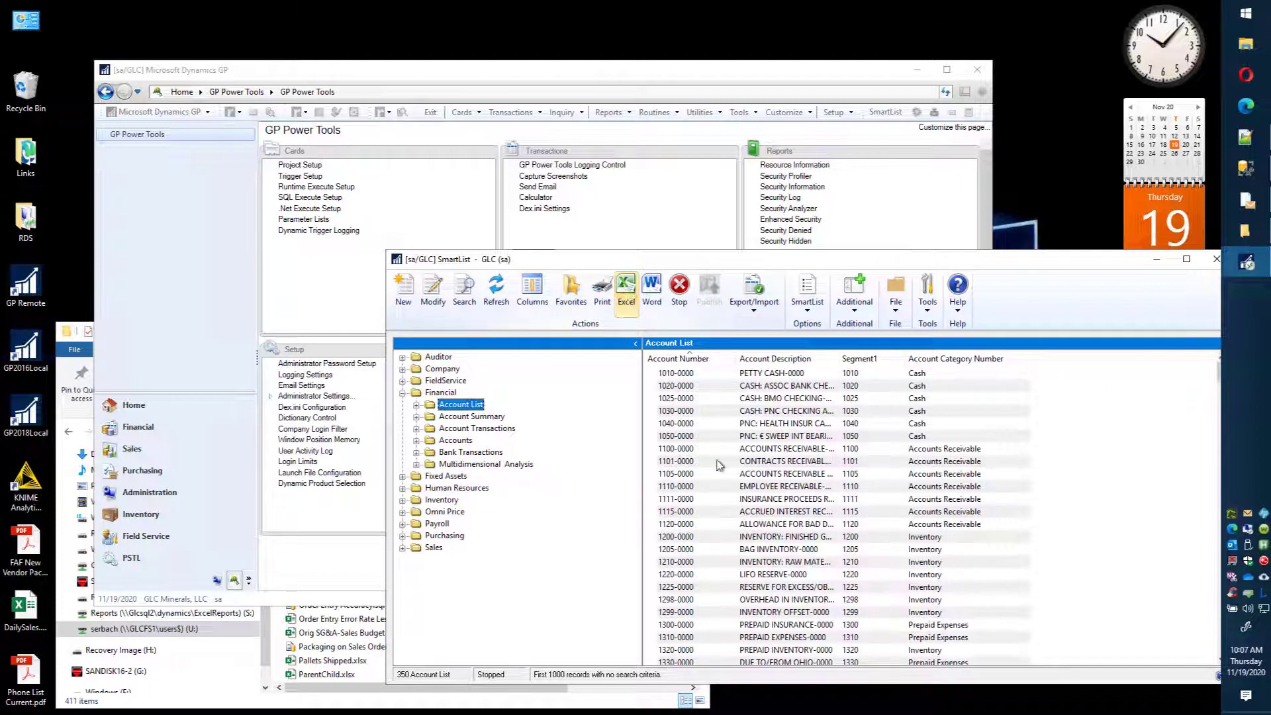
# Step: Export the Account List to Excel and go to the last filled row of the Account Number column
pyautogui.click(626, 292)
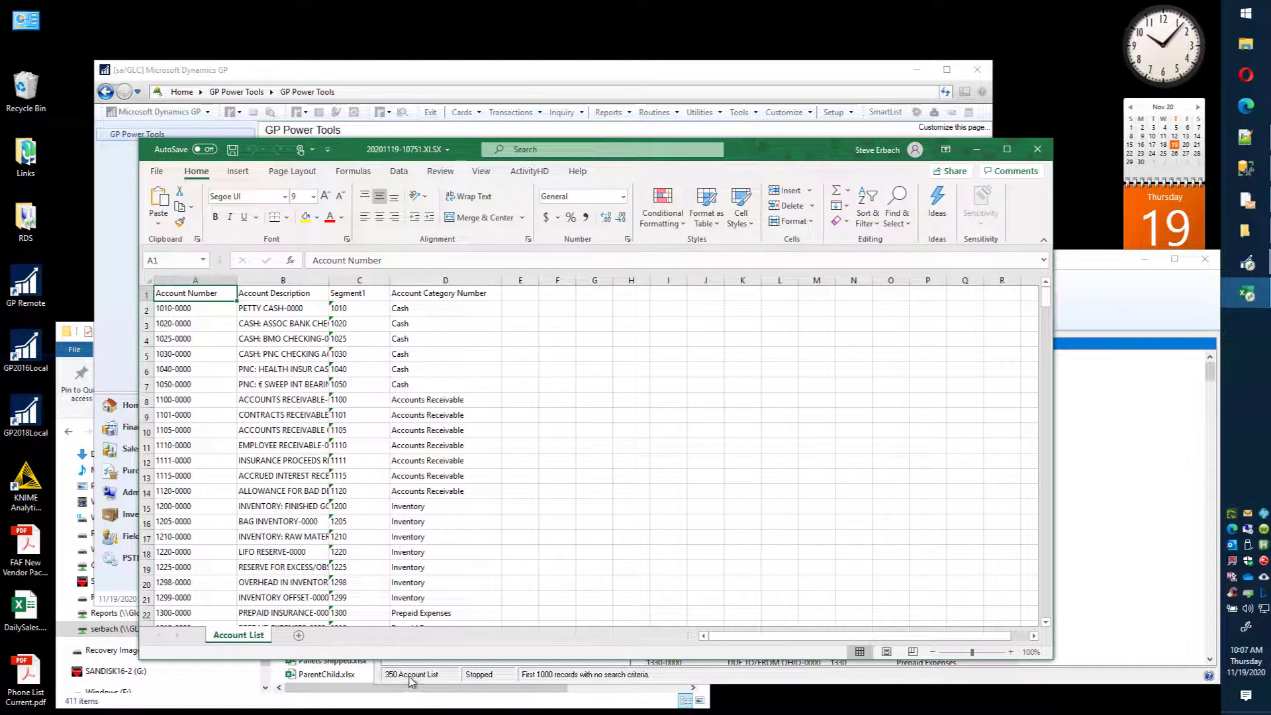
pyautogui.click(179, 311)
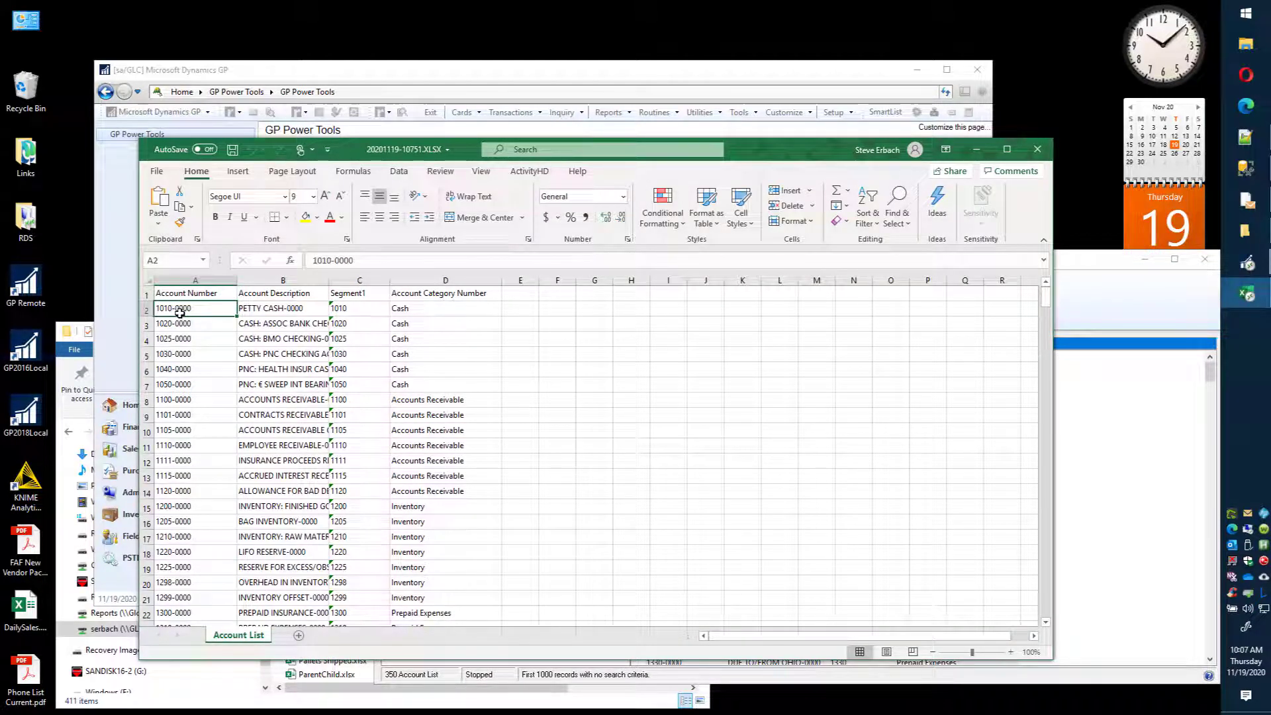
pyautogui.hotkey('ctrl', 'Down')
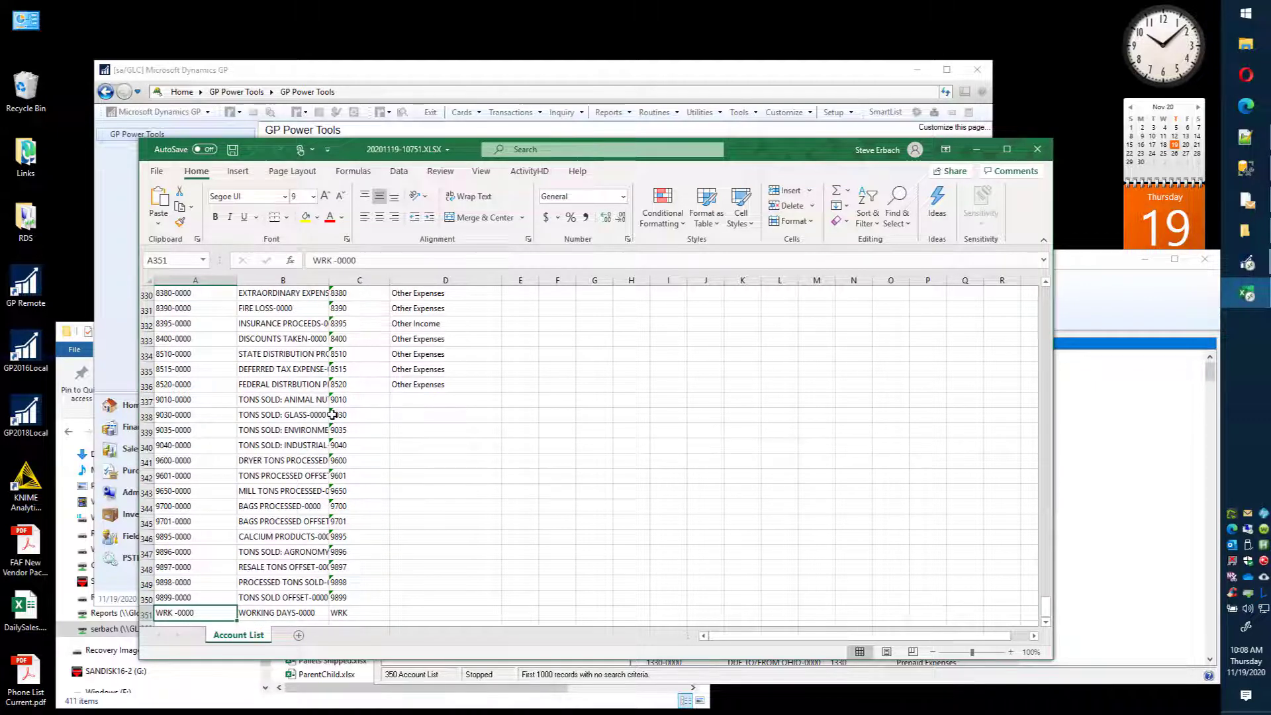
# Step: Compare the SmartList with the exported workbook, and close both windows
pyautogui.click(1125, 313)
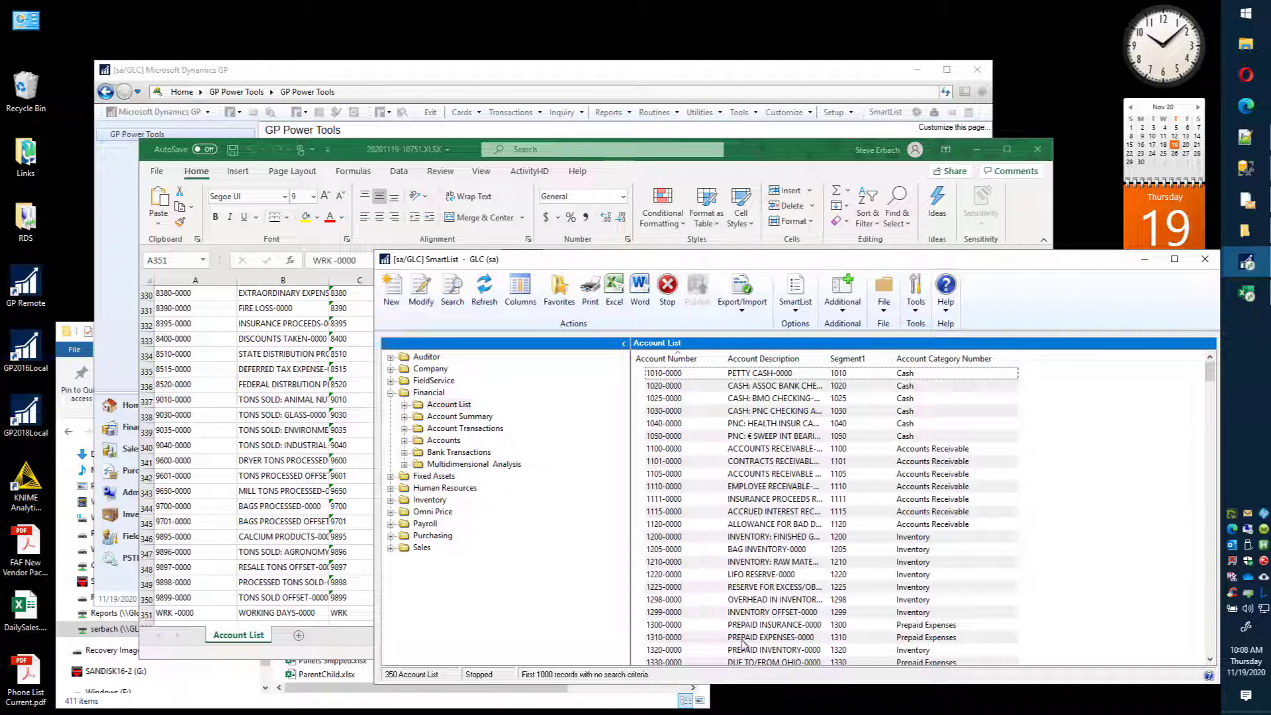
pyautogui.click(775, 151)
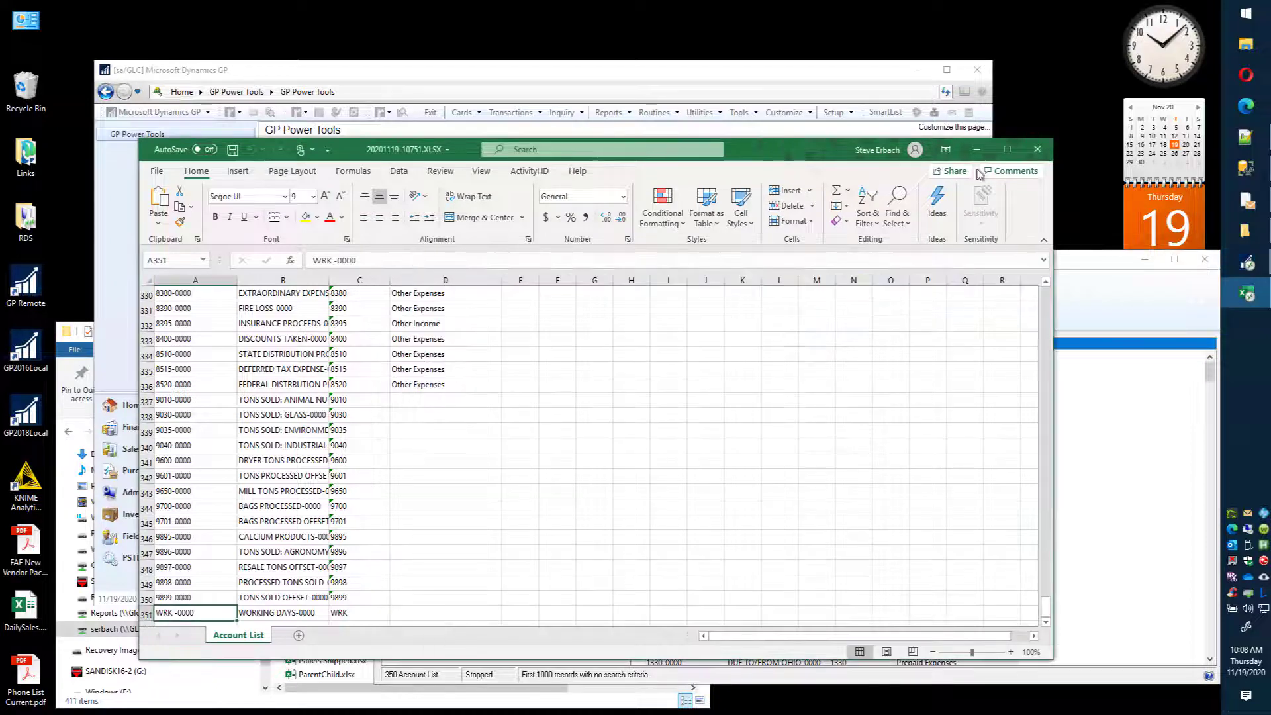
pyautogui.click(1037, 149)
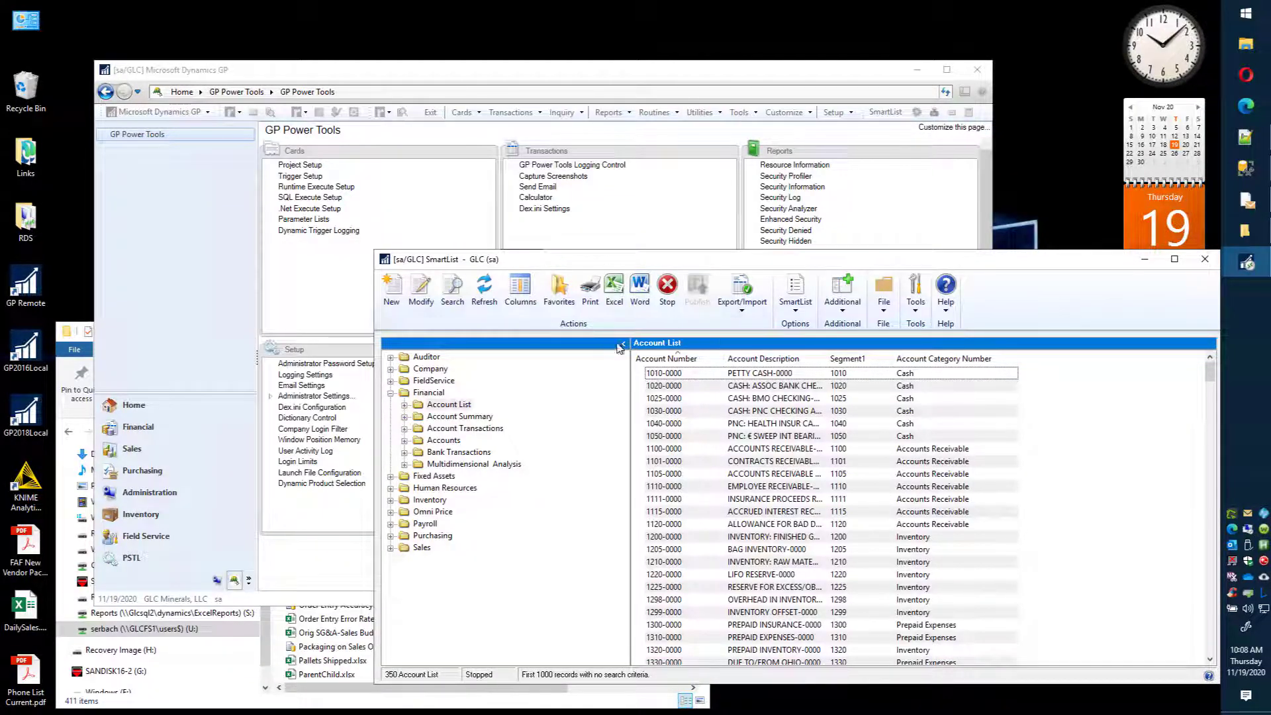
pyautogui.click(1204, 263)
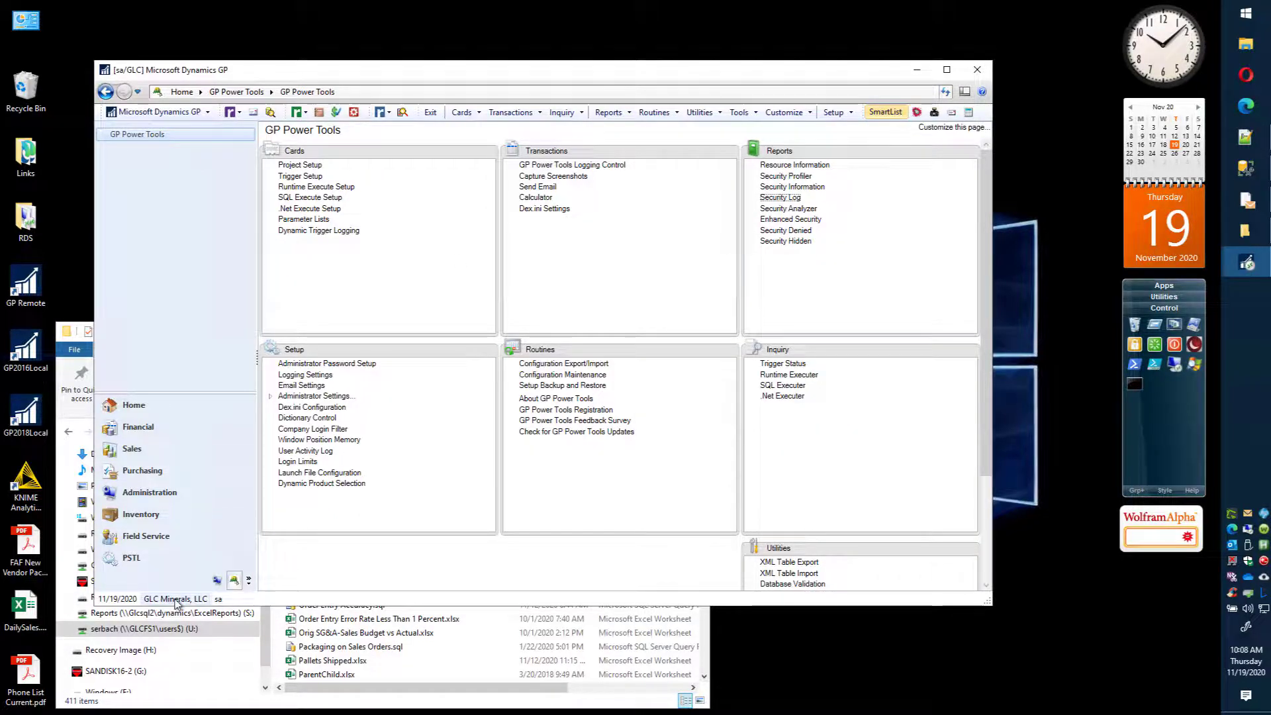
# Step: Switch the login company to Fabrikam, Inc. without saving the workflow step changes
pyautogui.click(176, 599)
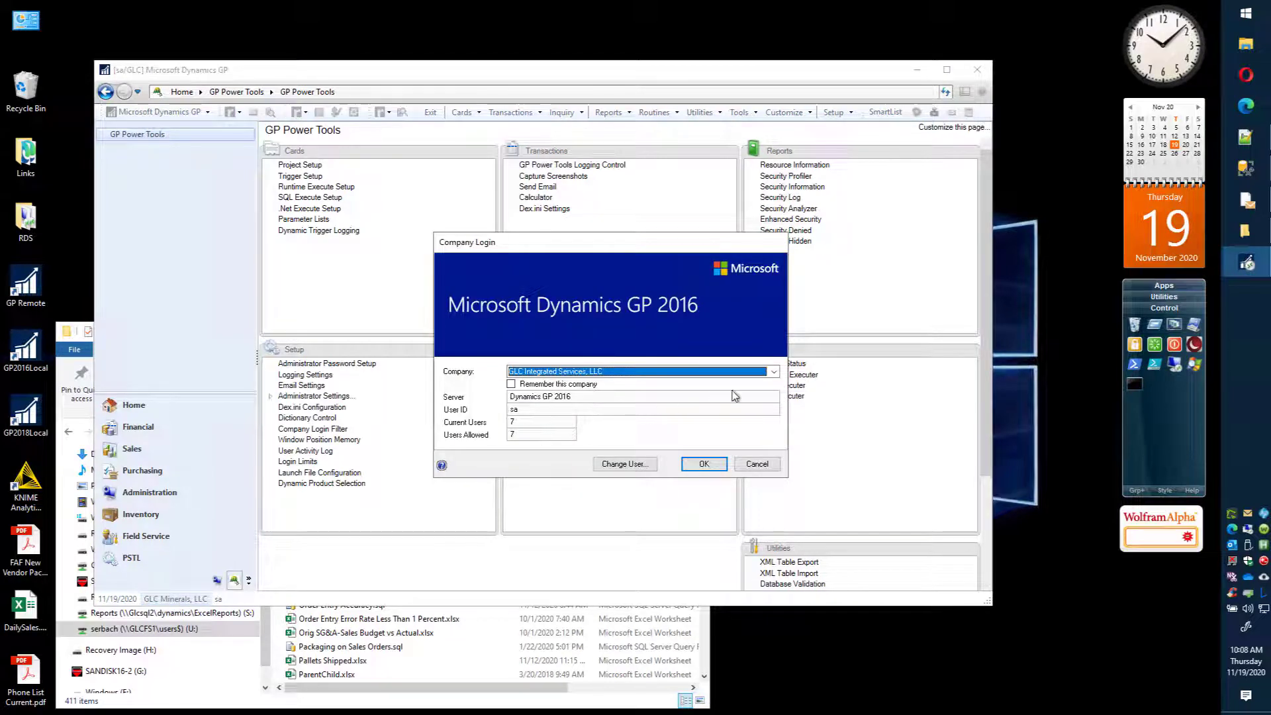
pyautogui.click(773, 372)
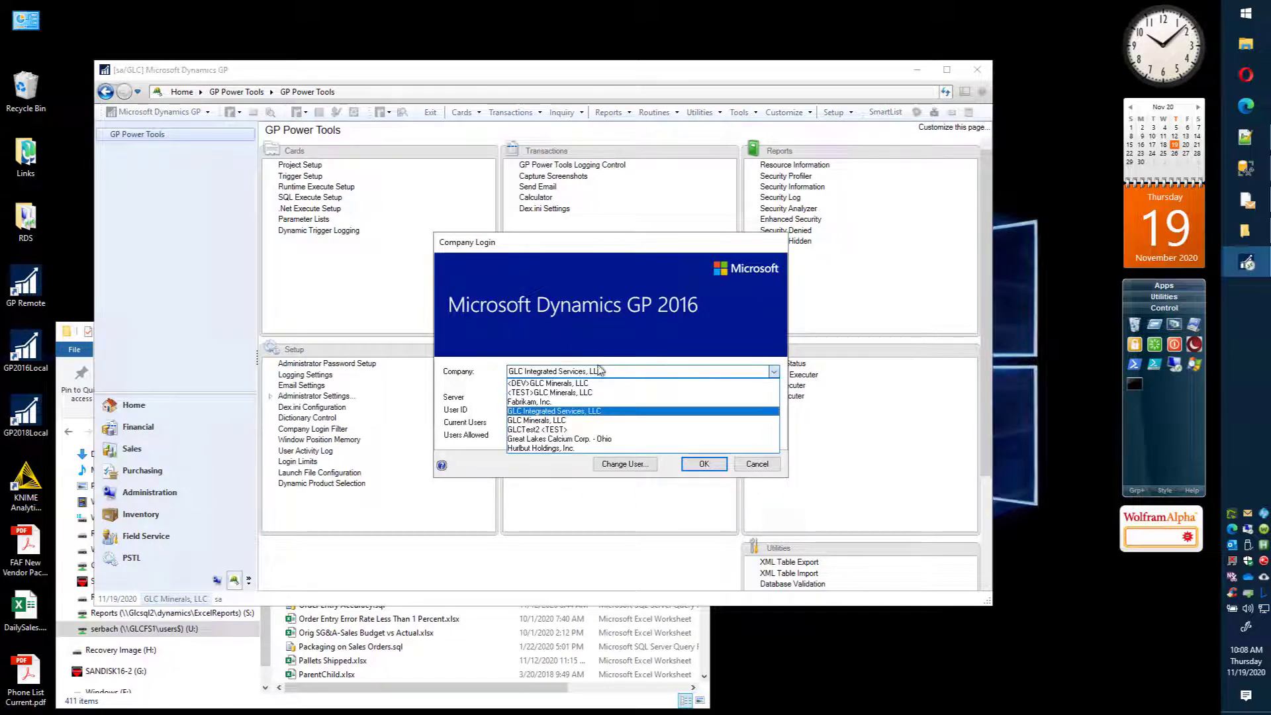
pyautogui.click(527, 402)
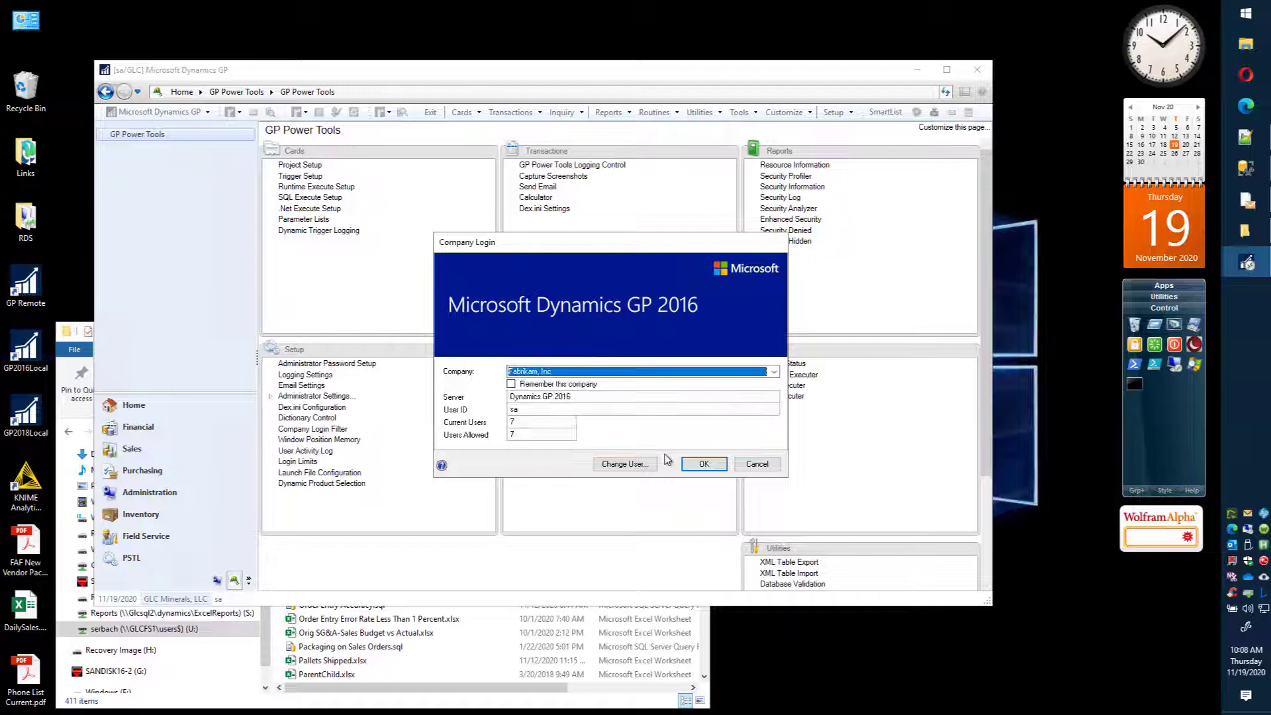
pyautogui.click(713, 467)
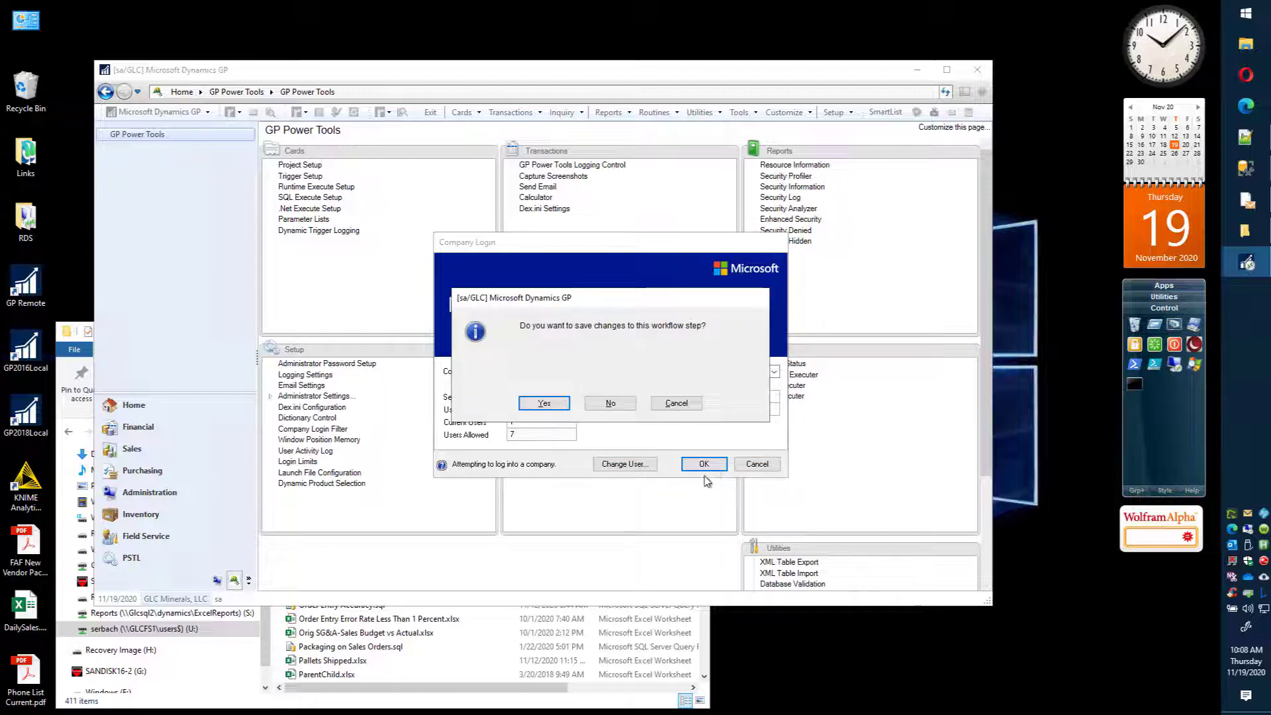
pyautogui.click(610, 404)
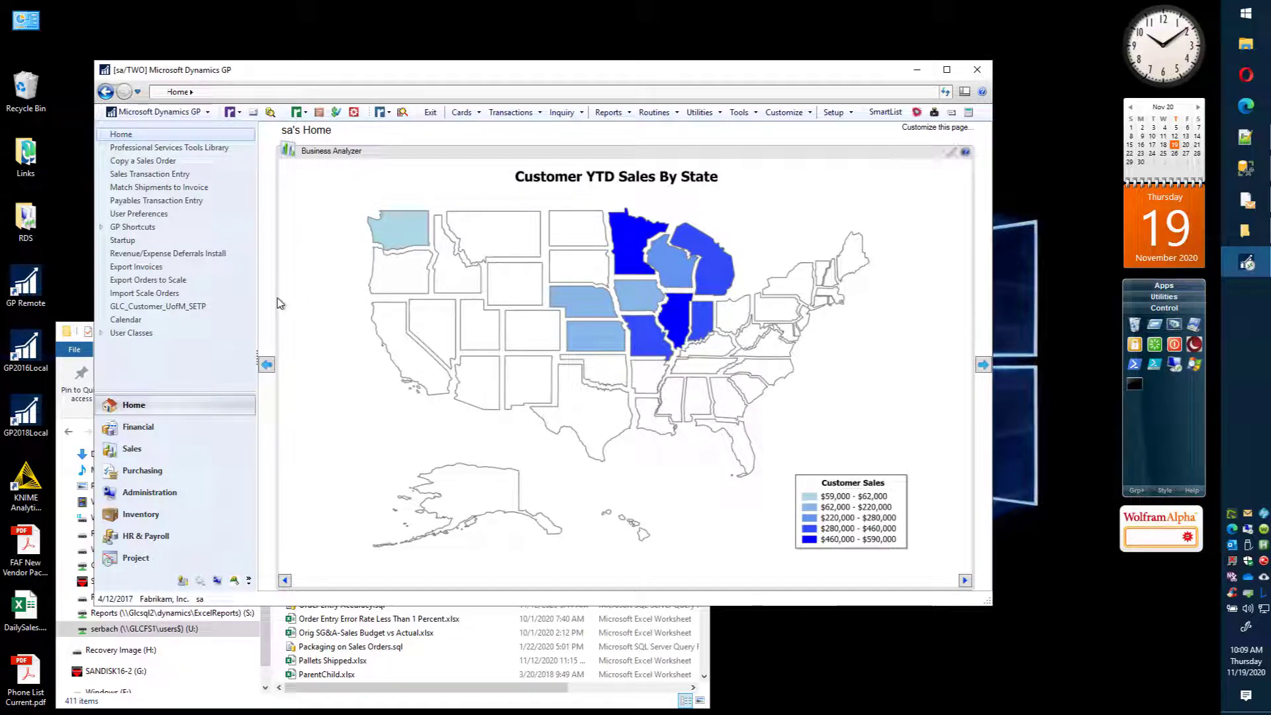
# Step: Open the Sales Excel Reports list and filter it to entries whose Option contains \Reports
pyautogui.click(132, 450)
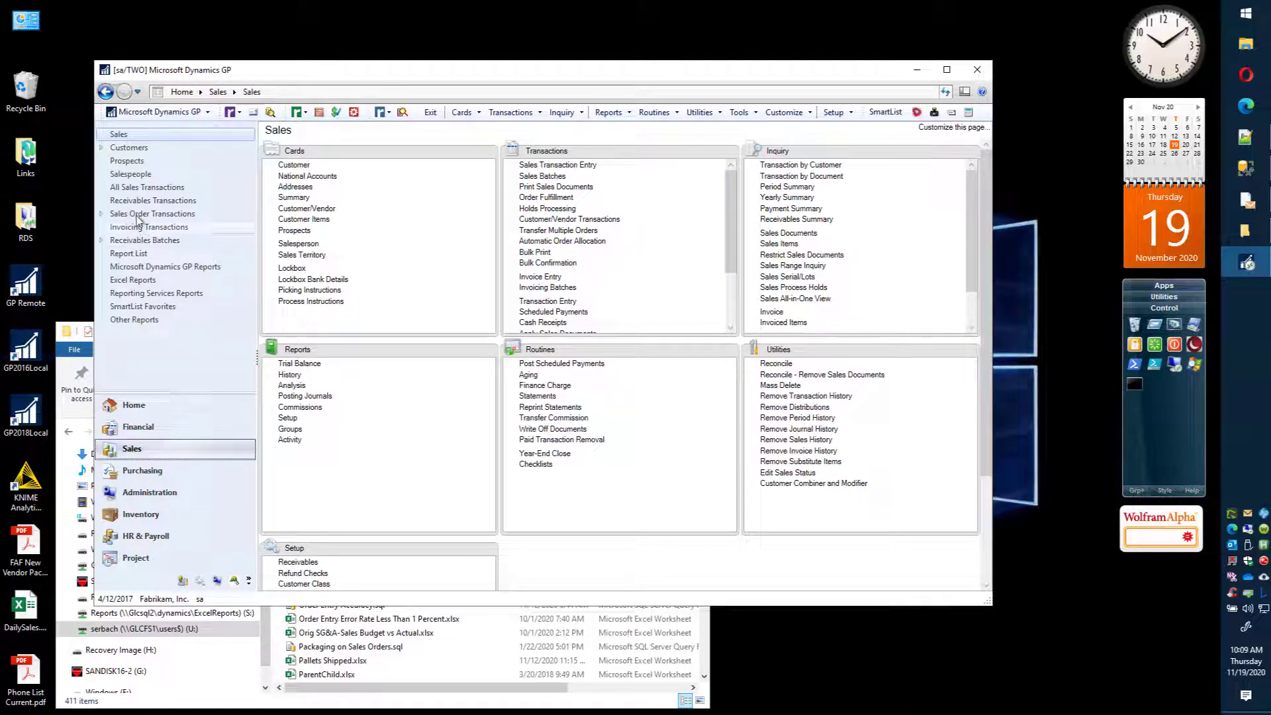
pyautogui.click(133, 279)
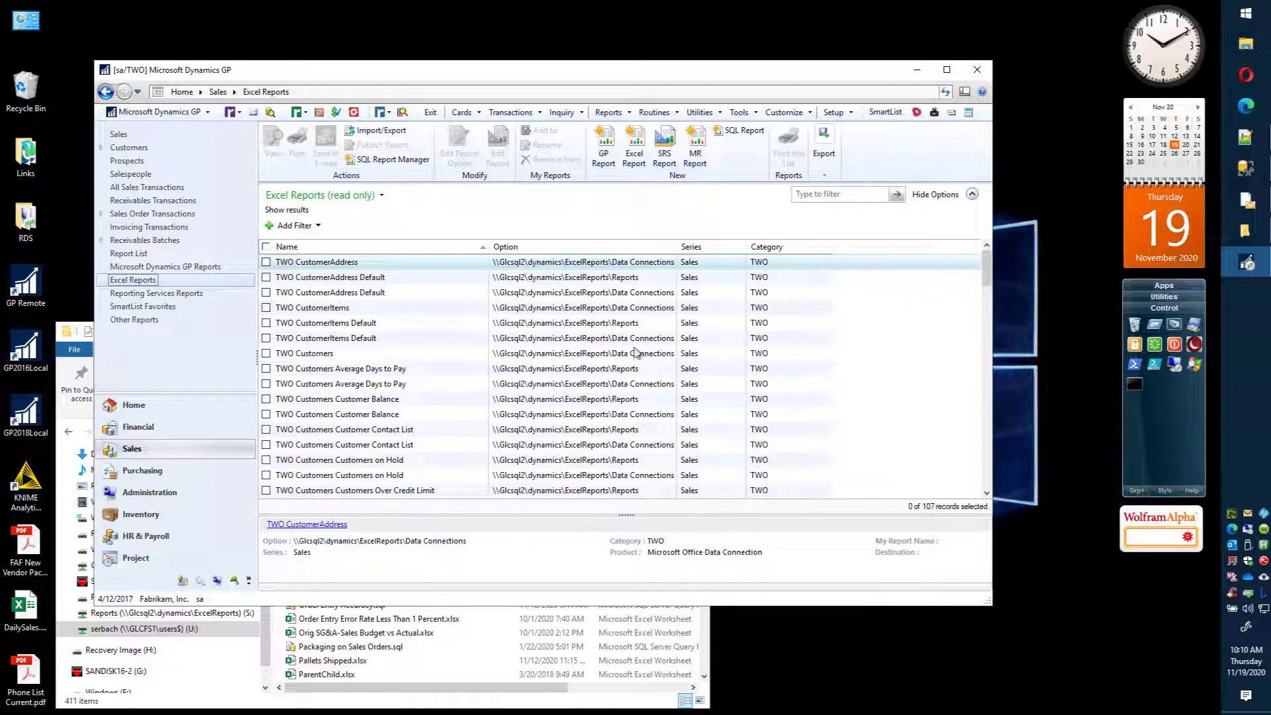
pyautogui.click(293, 225)
pyautogui.click(344, 227)
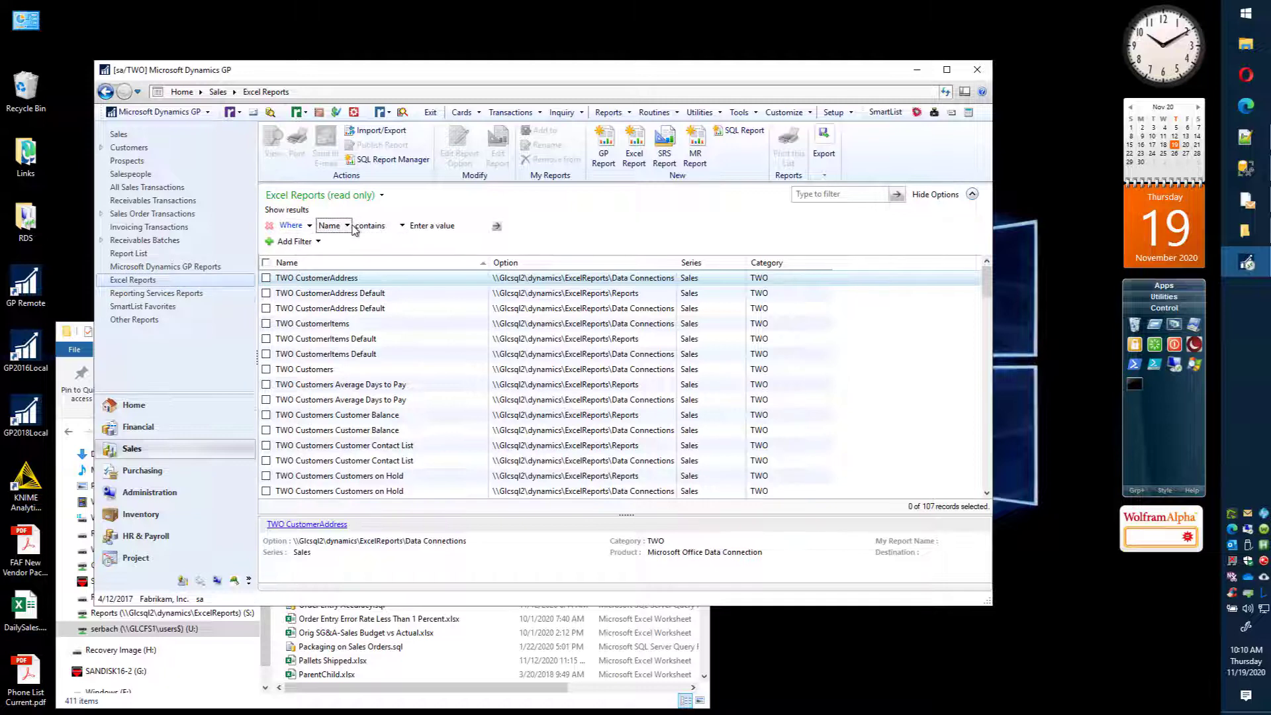
pyautogui.click(353, 256)
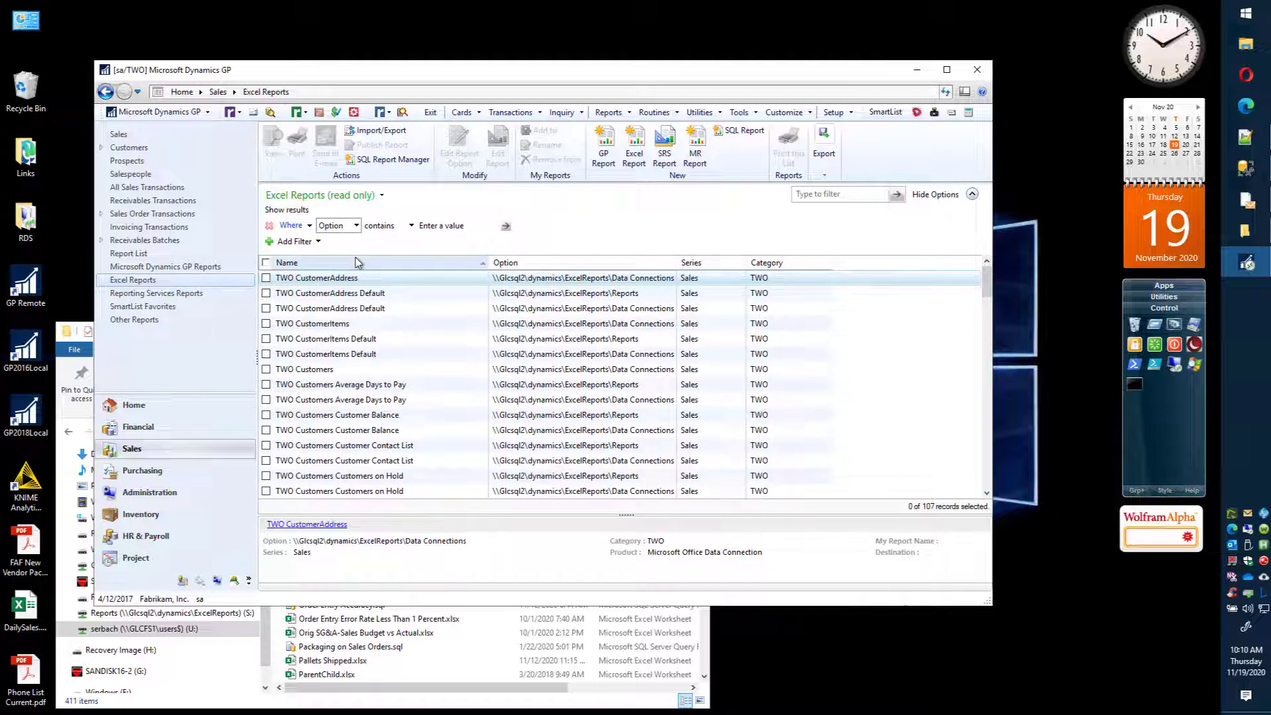
pyautogui.click(452, 229)
pyautogui.write('\\R')
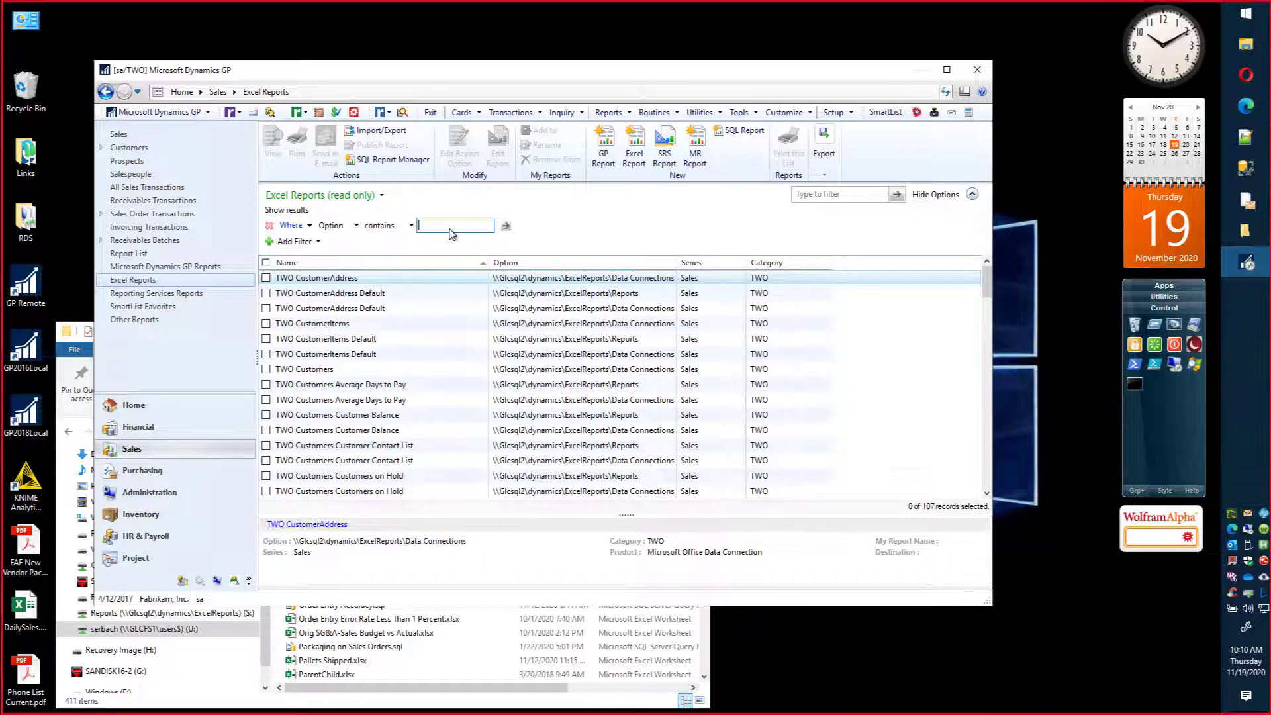
pyautogui.write('eports')
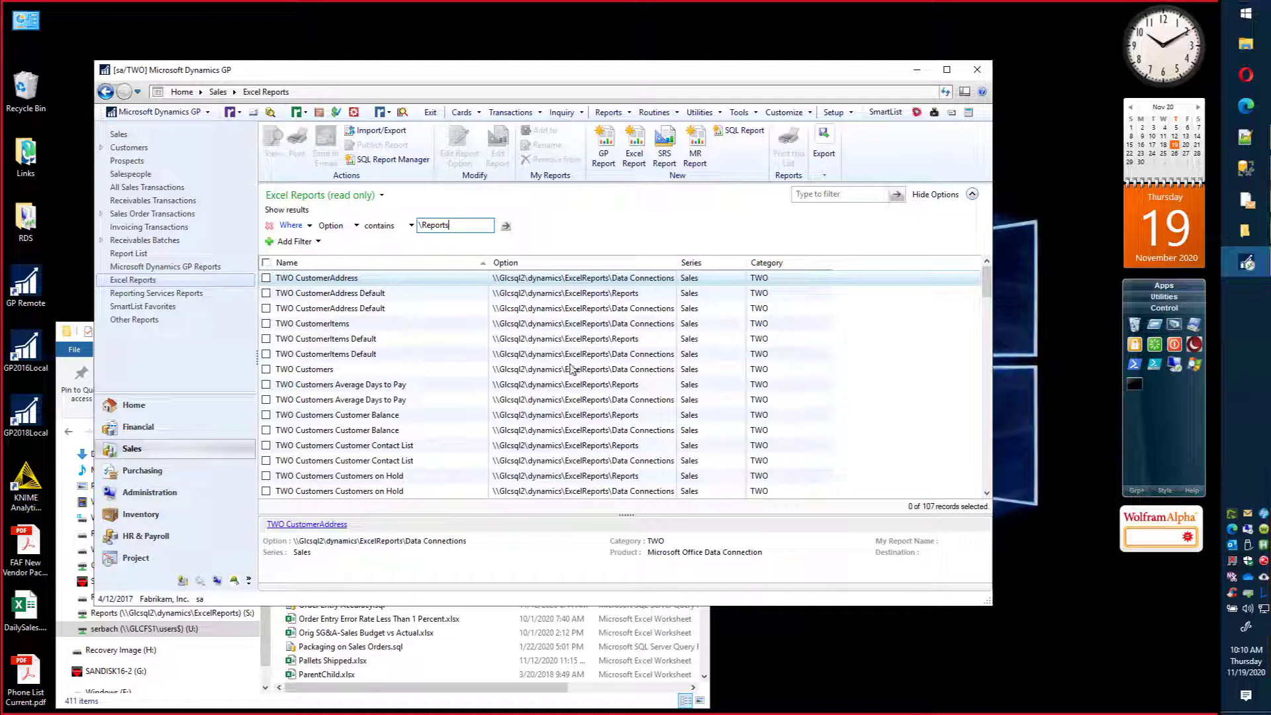
pyautogui.click(507, 227)
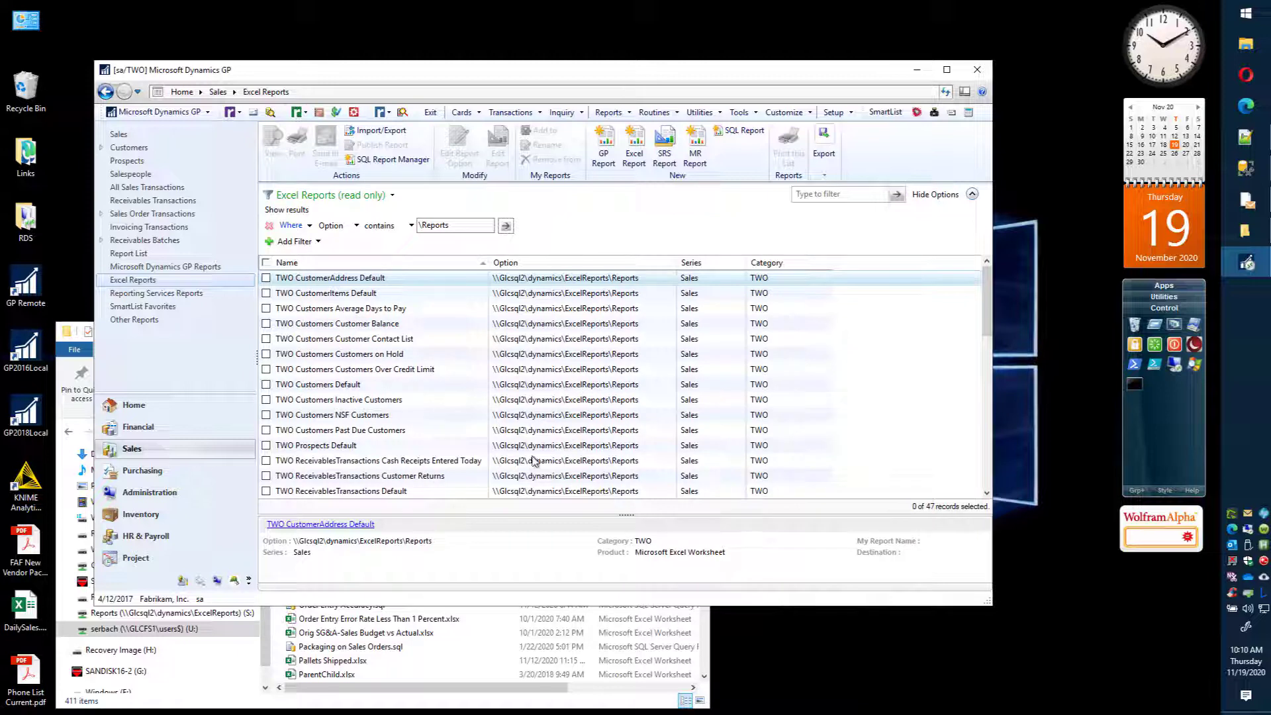
# Step: Open the TWO Customers Default report in Excel and enable its external data connections
pyautogui.click(325, 387)
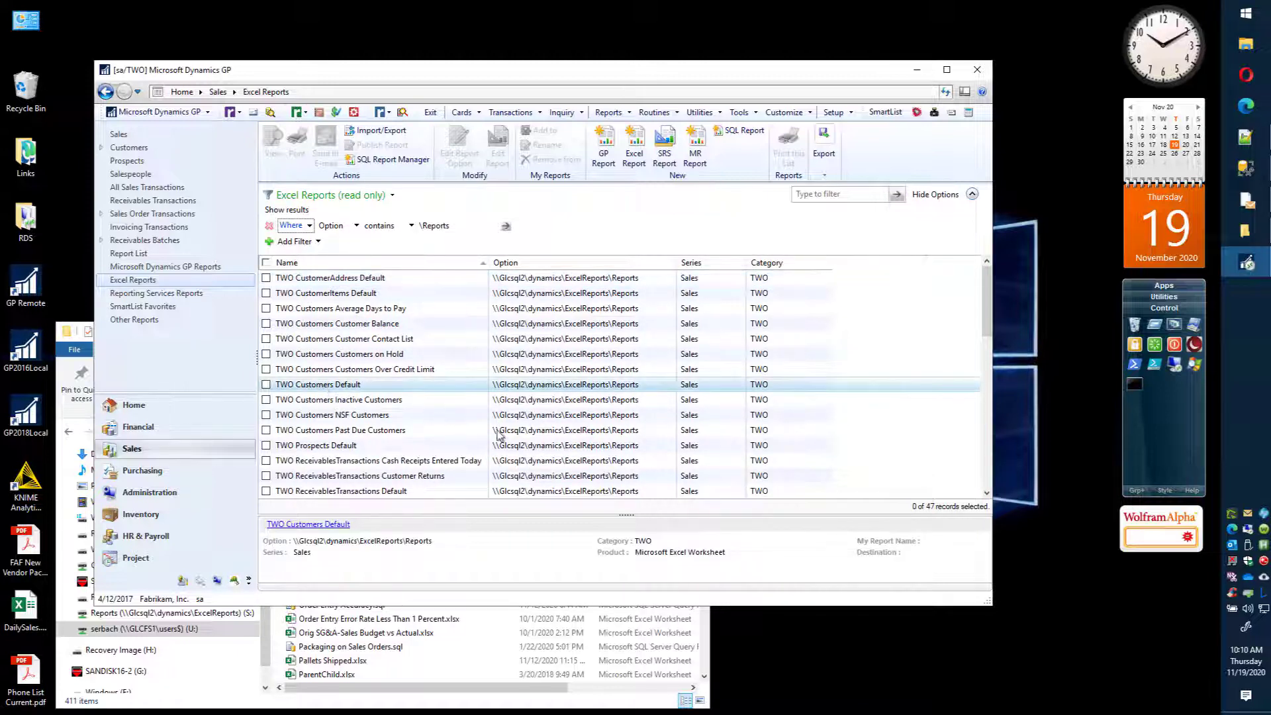
pyautogui.click(316, 387)
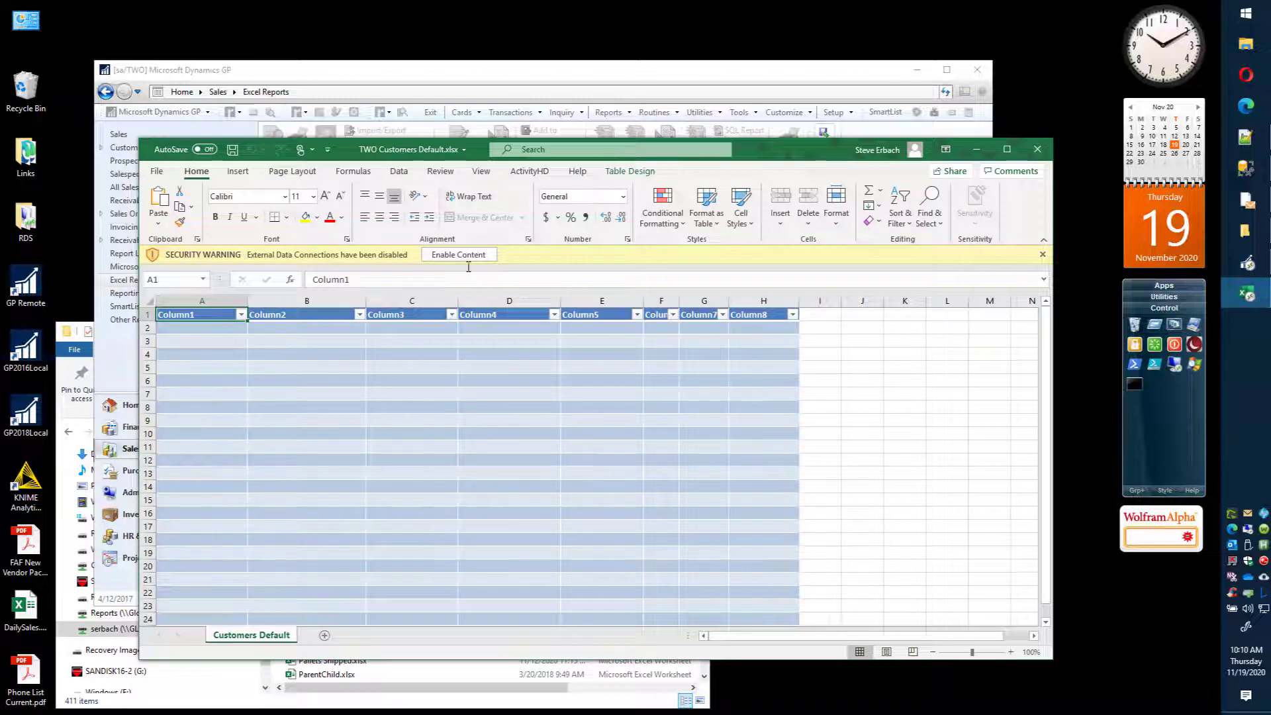
pyautogui.click(464, 256)
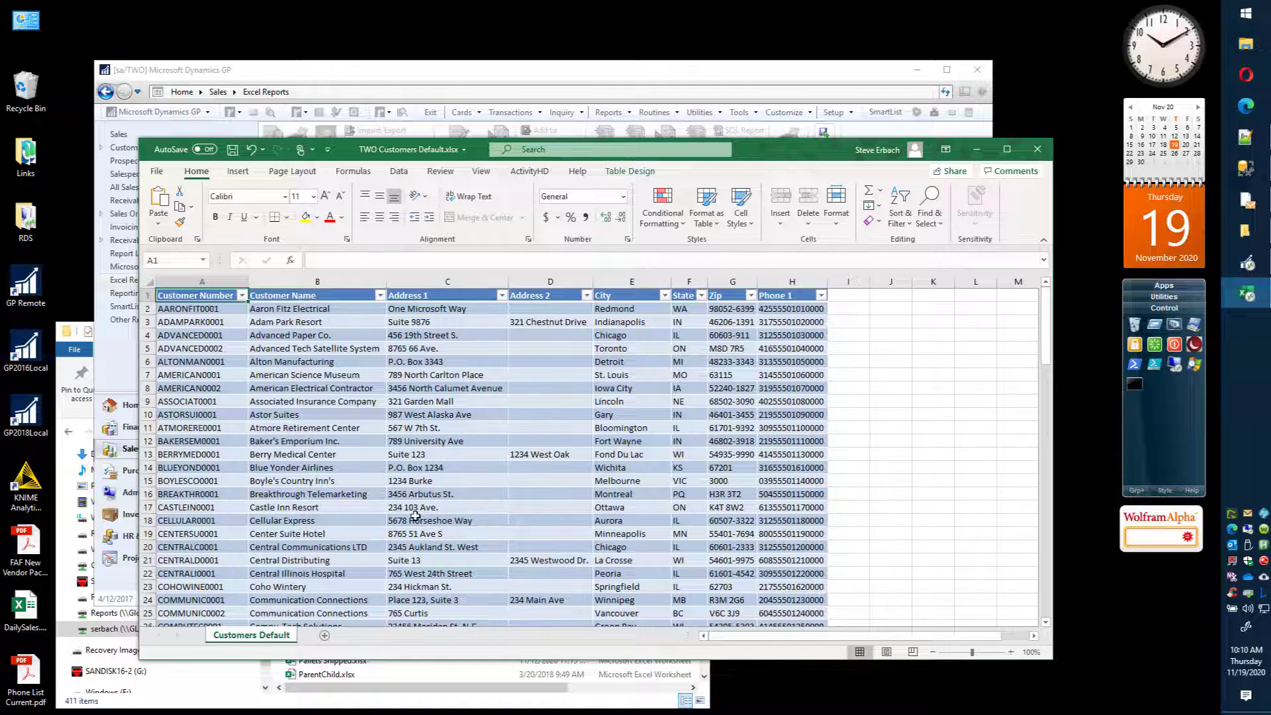
# Step: Open the connection properties of TWO Customers Default and display the connection's definition
pyautogui.click(400, 173)
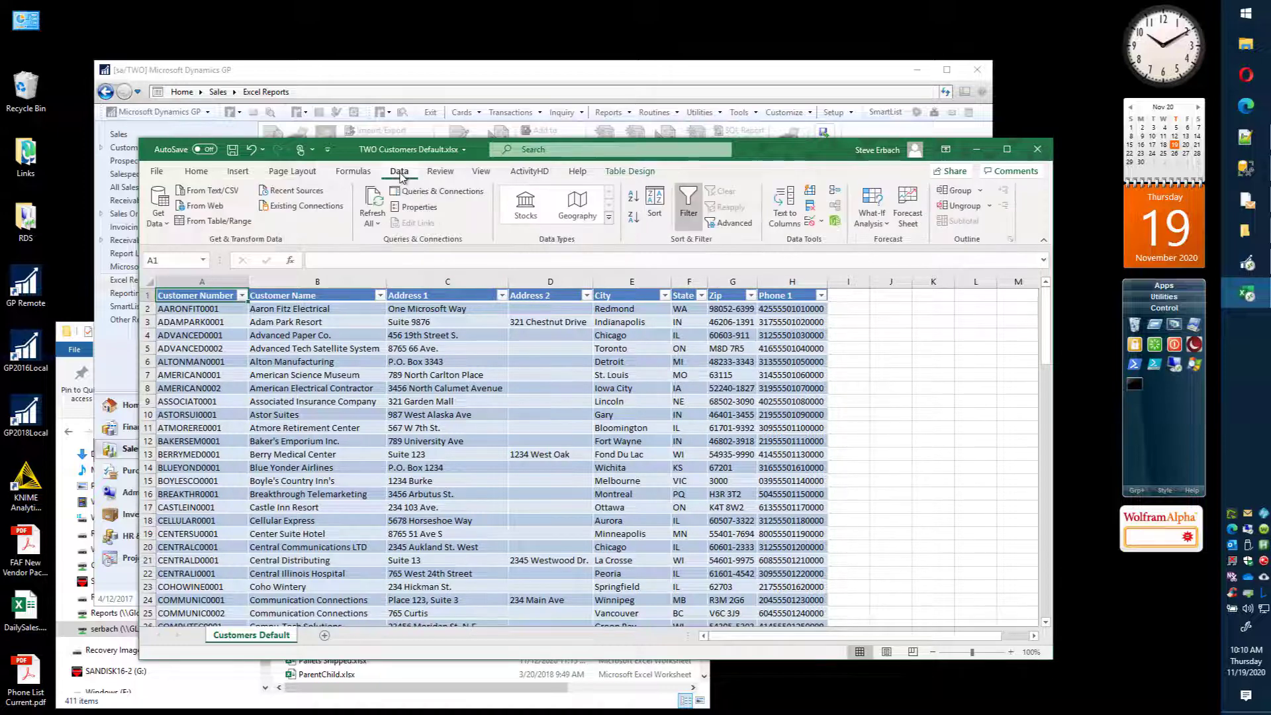
pyautogui.click(441, 192)
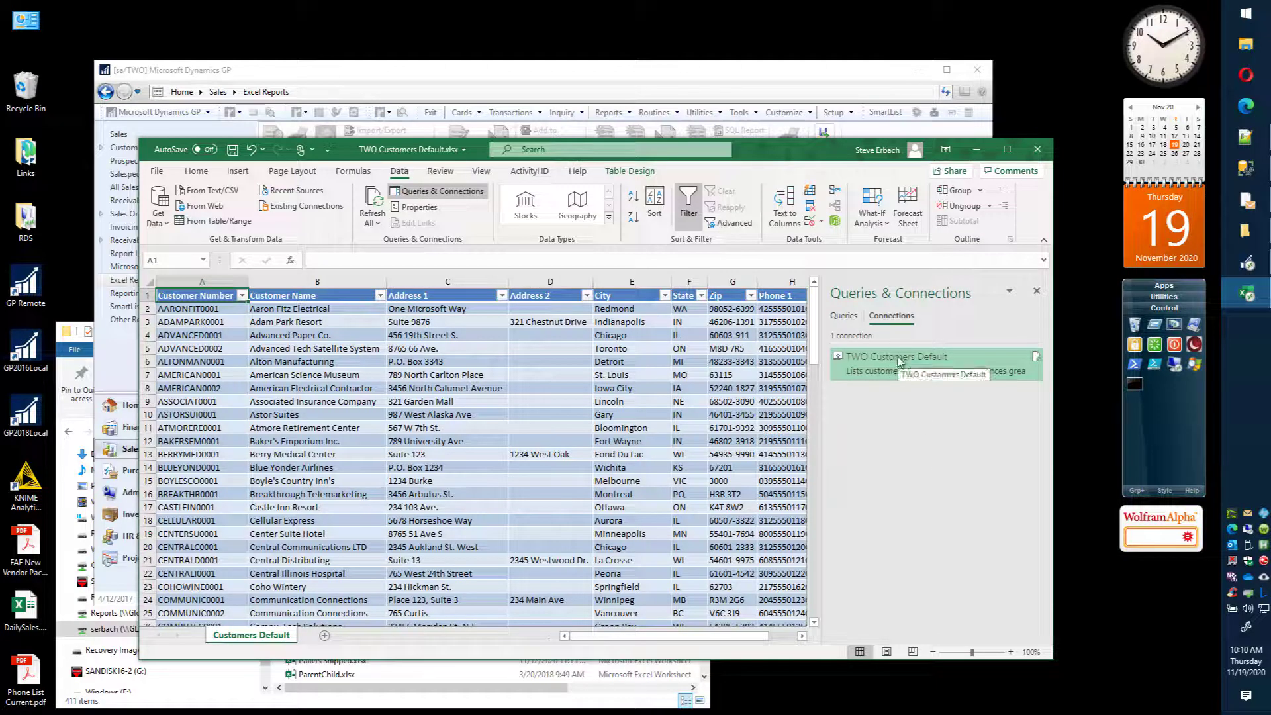
pyautogui.rightClick(898, 356)
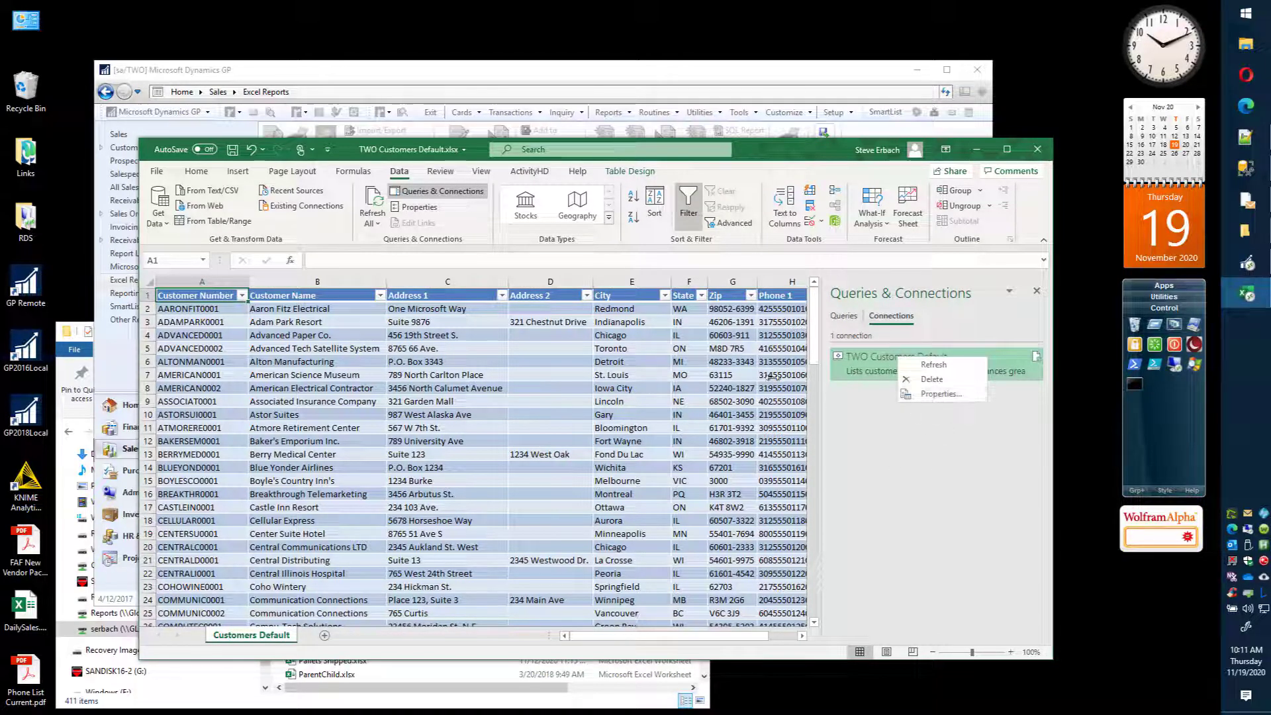
pyautogui.click(940, 394)
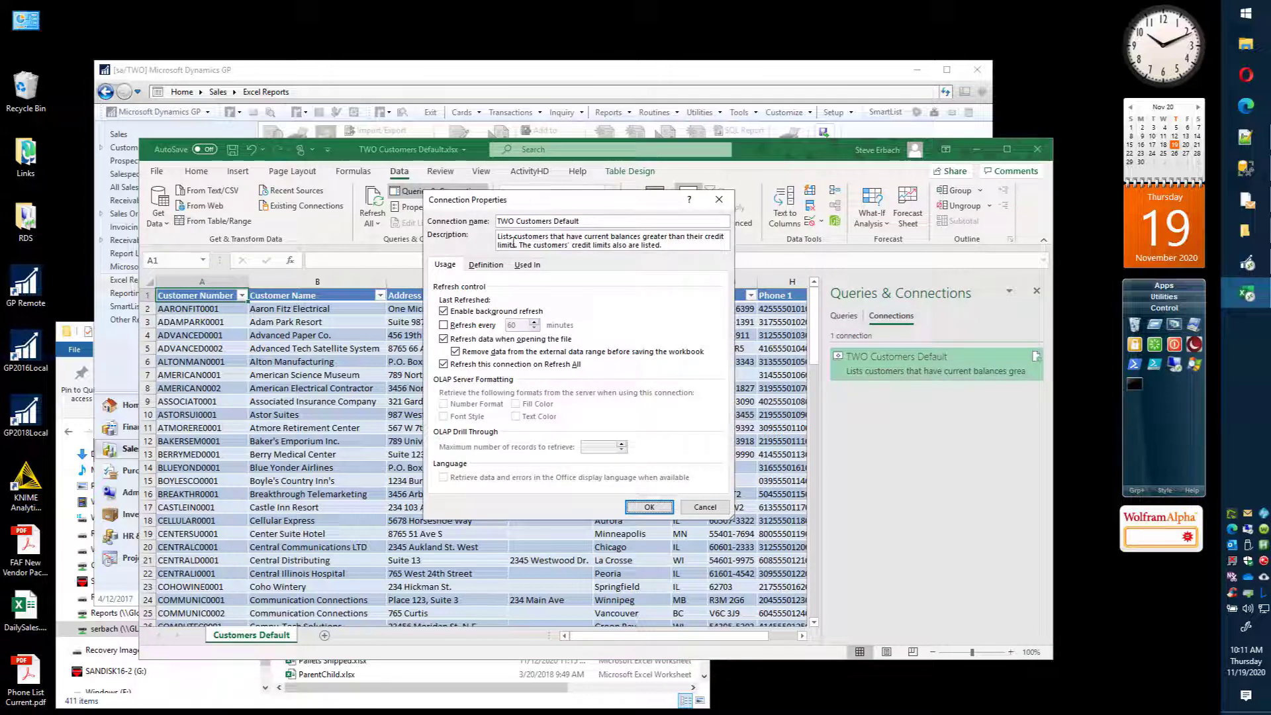
pyautogui.click(485, 270)
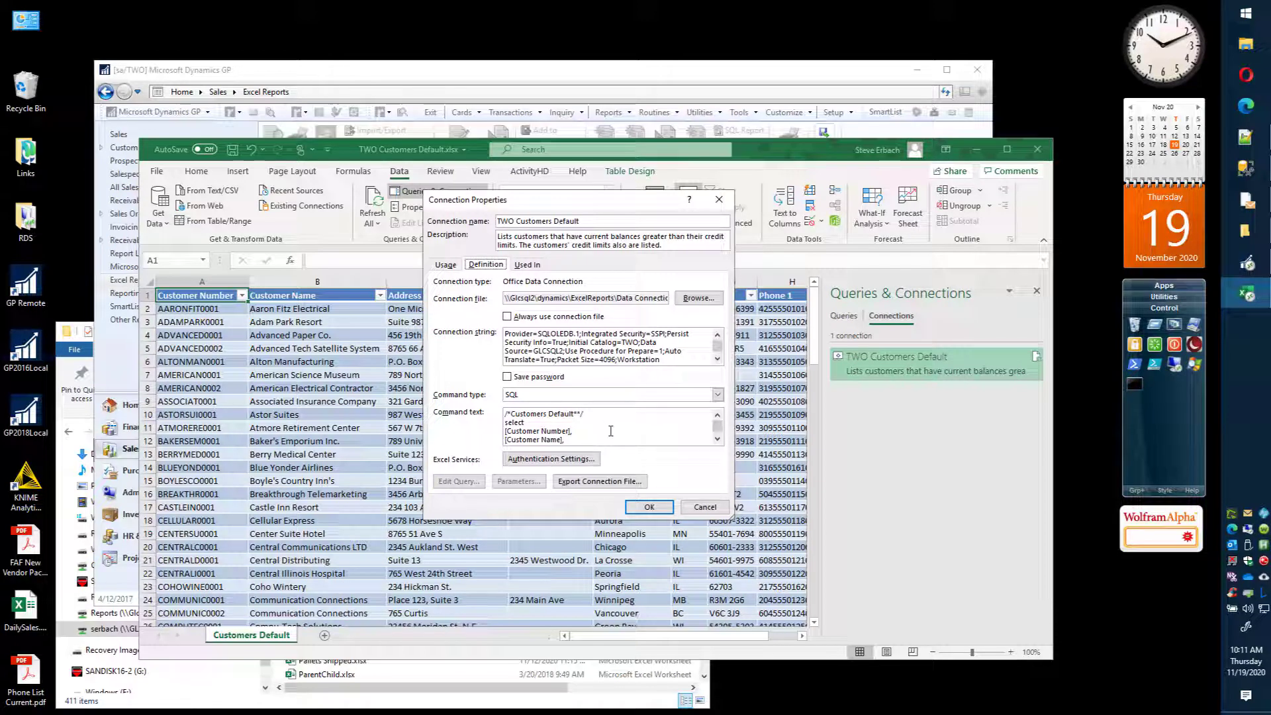
# Step: Examine the SQL command text of the TWO Customers Default connection through to its last line
pyautogui.click(582, 431)
pyautogui.click(599, 413)
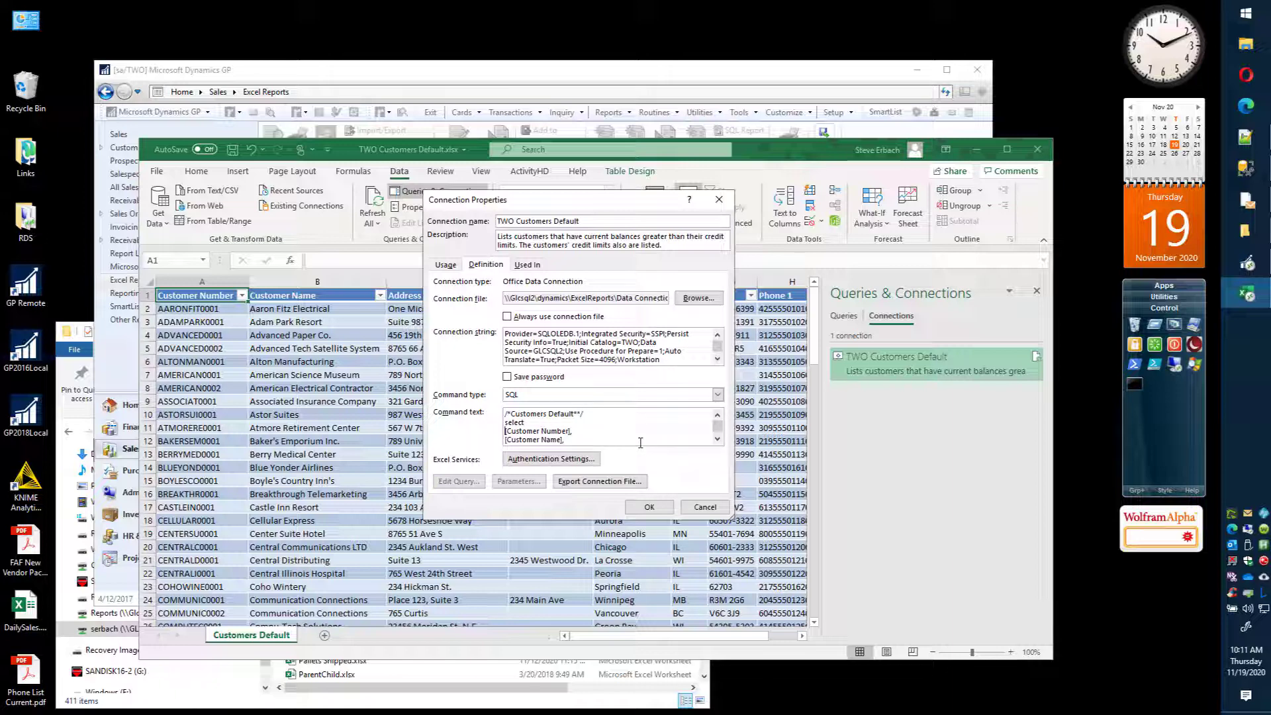
pyautogui.scroll(-5, 640, 442)
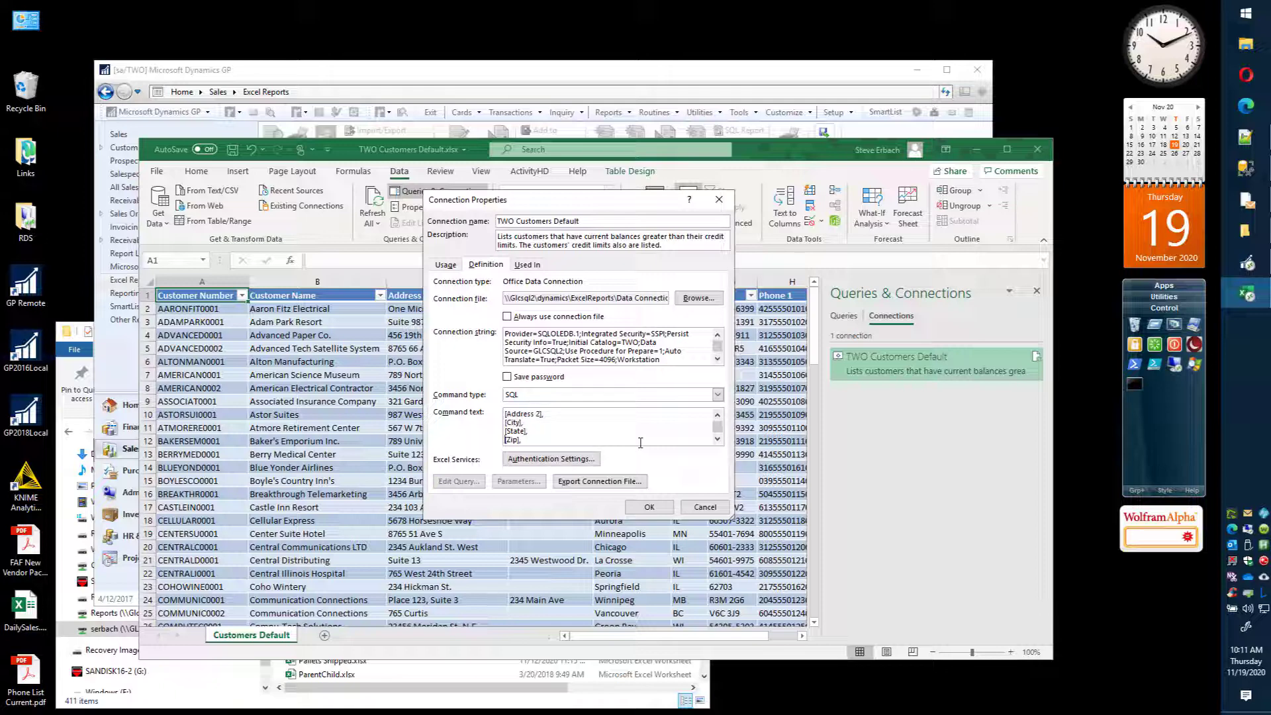
pyautogui.scroll(-1, 641, 442)
pyautogui.scroll(-1, 640, 442)
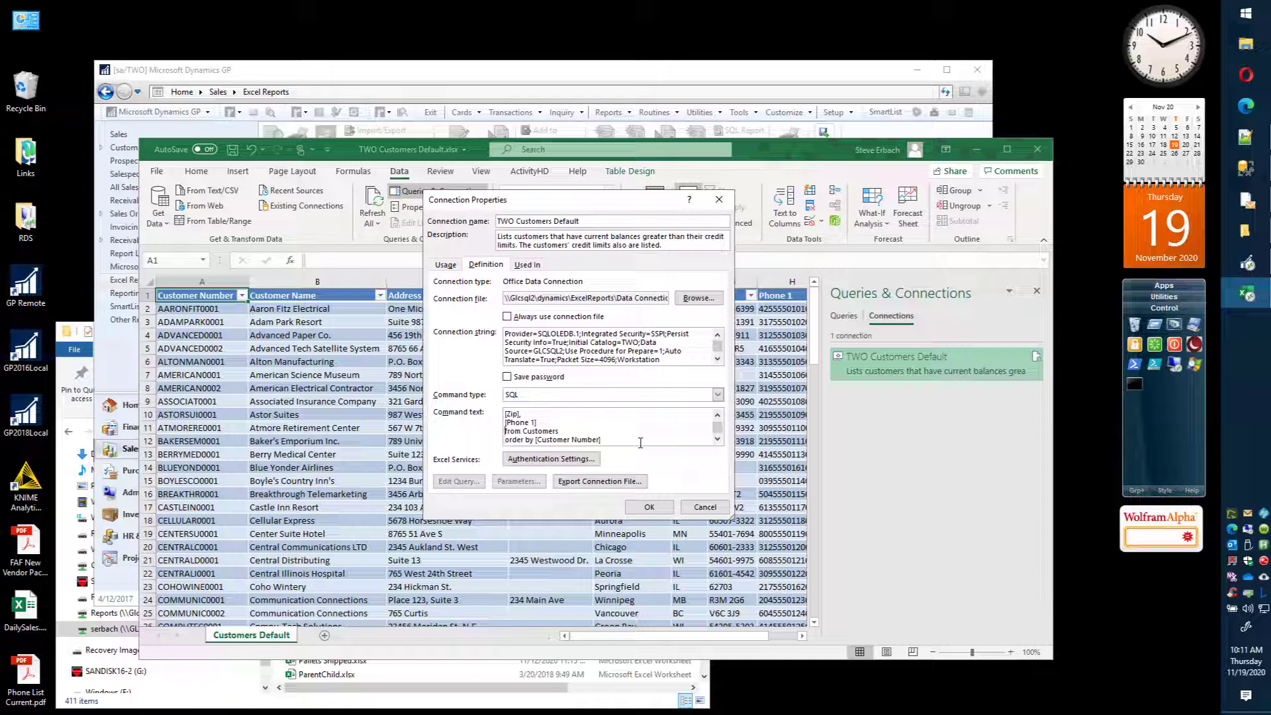
pyautogui.hotkey('shift', 'Left')
pyautogui.hotkey('ctrl', 'shift', 'Left')
pyautogui.press('Down')
# Step: Switch to Dynamics GP, open the Financial Excel Reports list and select the TWO AccountTransactions Default report
pyautogui.click(424, 79)
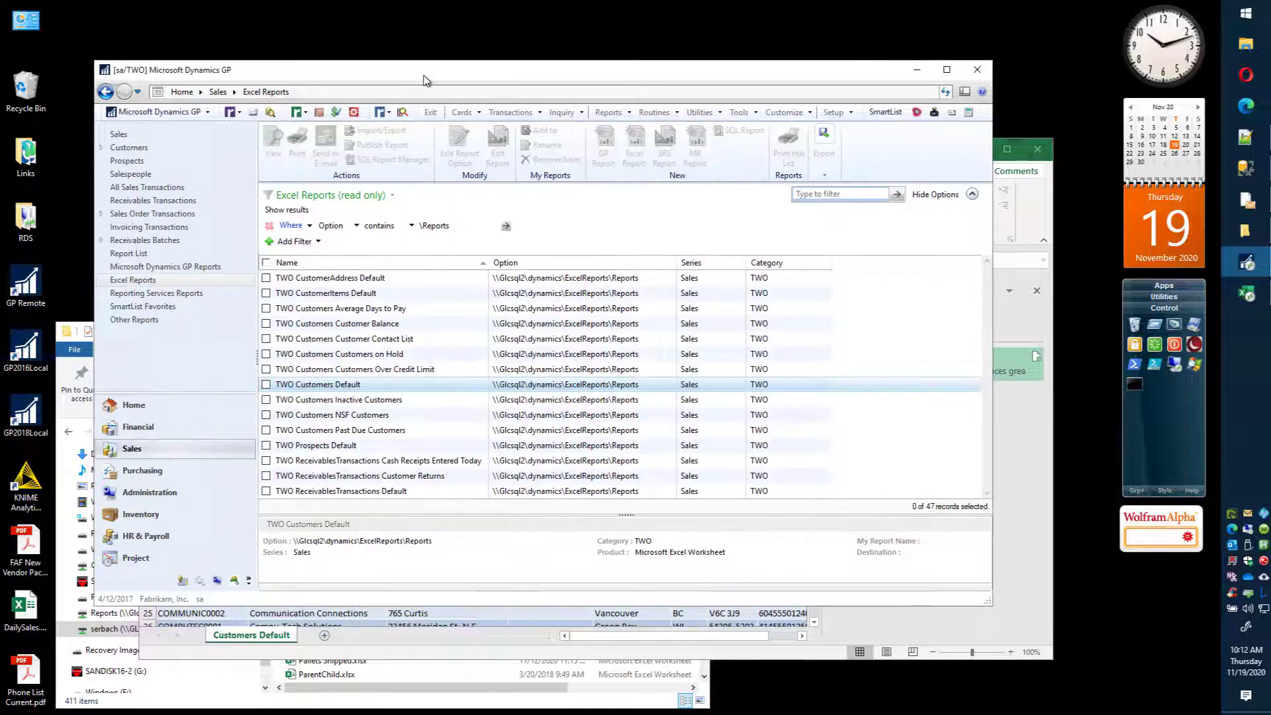
pyautogui.click(151, 432)
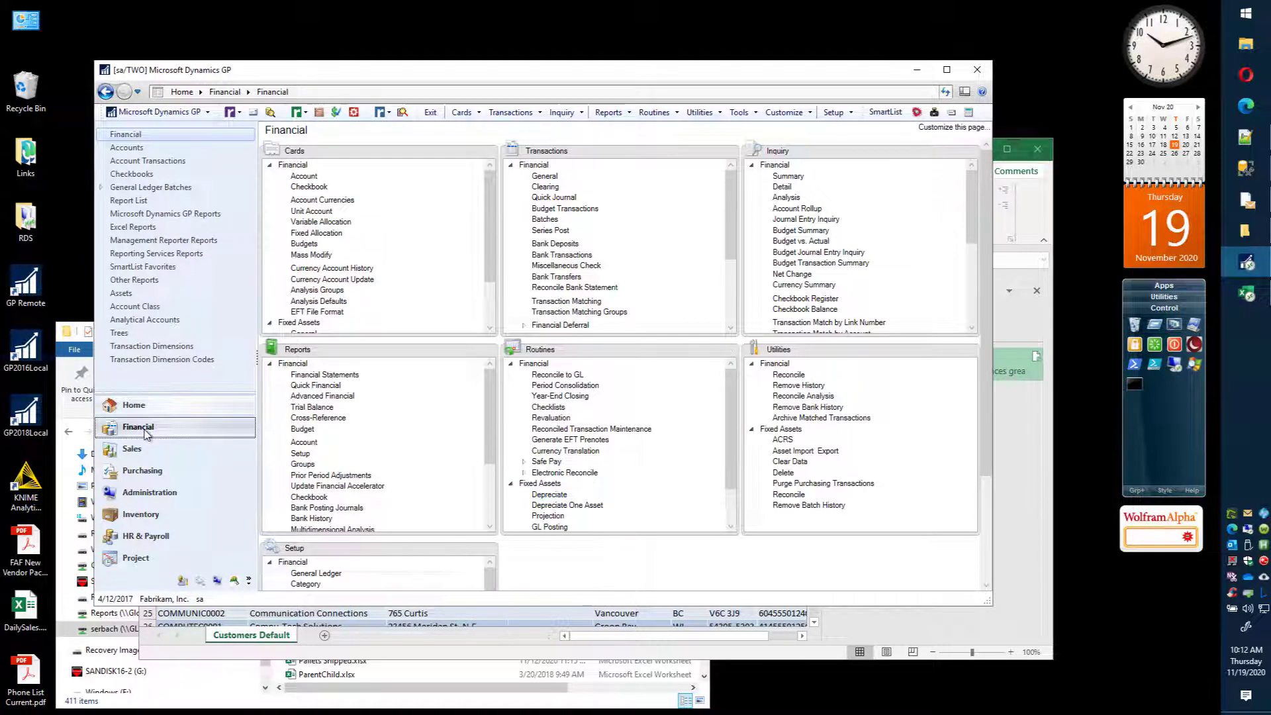
pyautogui.click(135, 227)
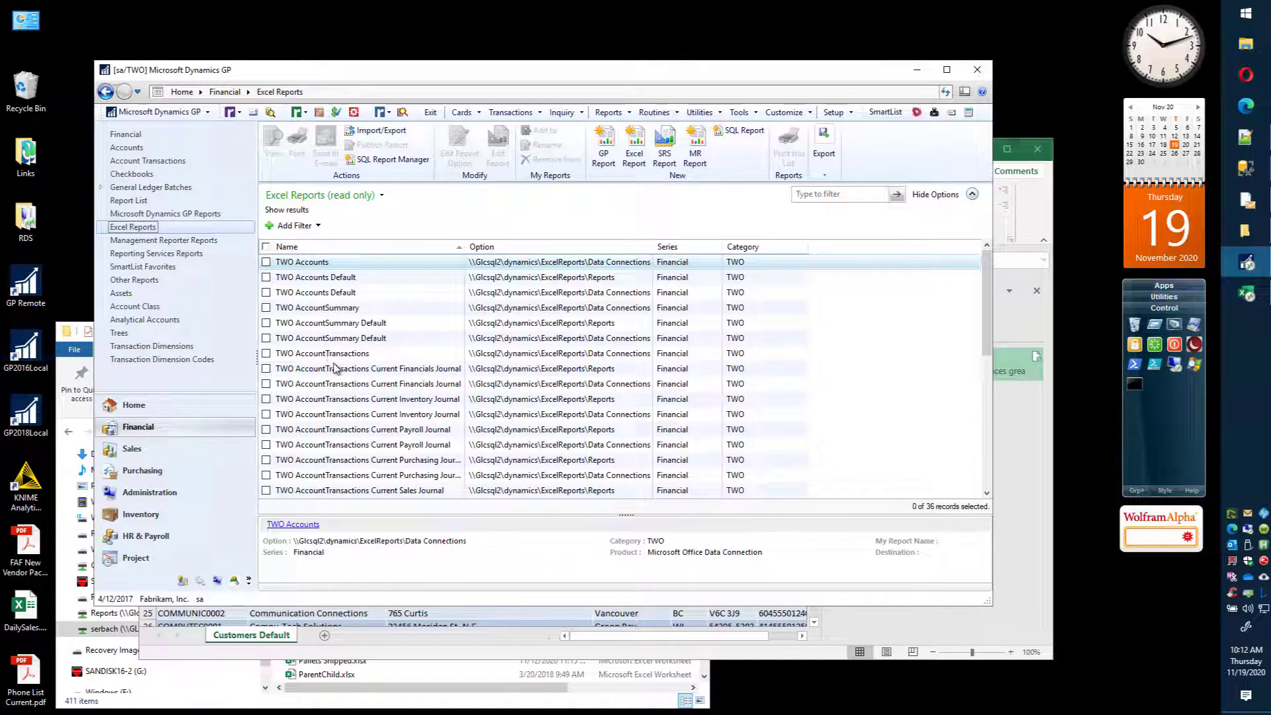
pyautogui.scroll(-2, 332, 369)
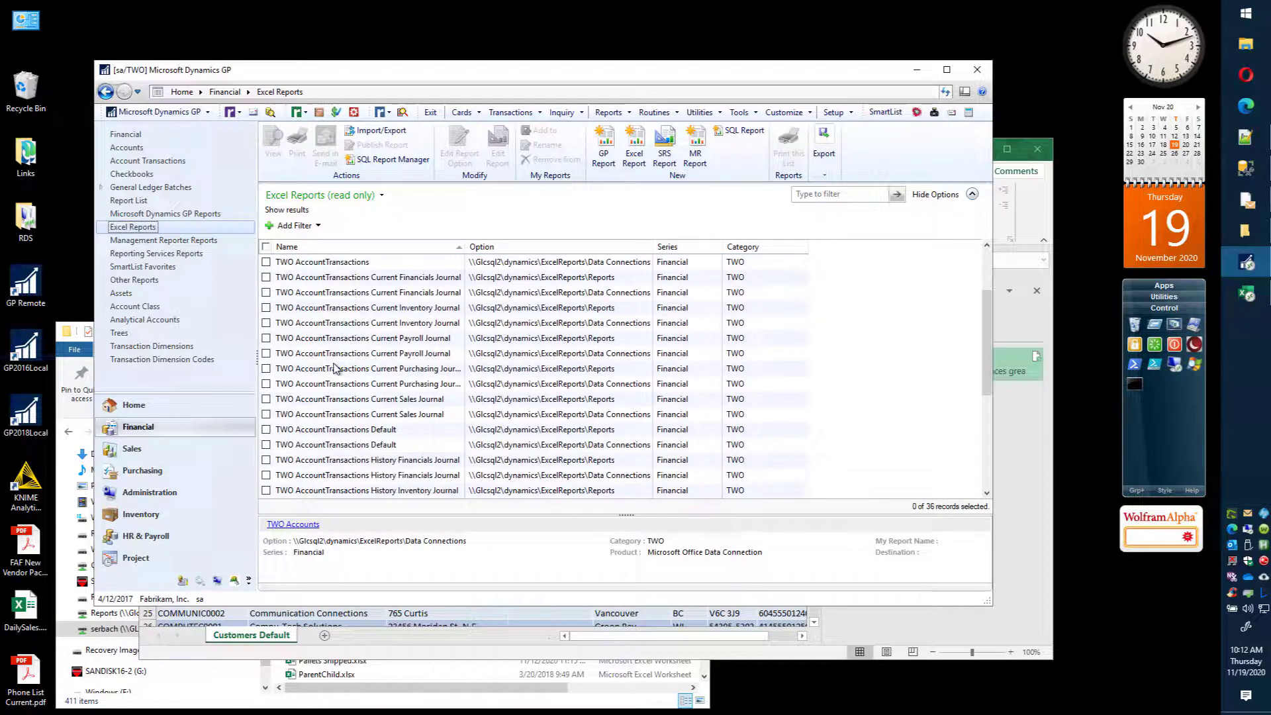
pyautogui.click(330, 434)
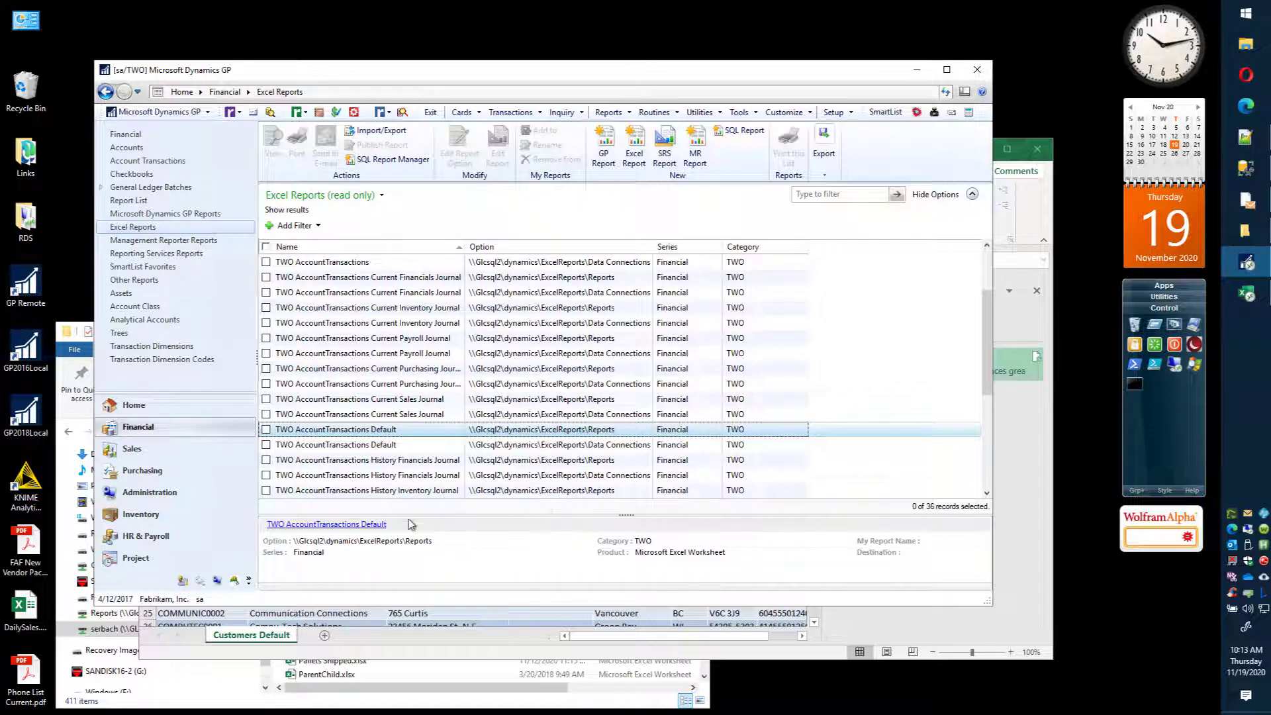
# Step: Filter the Financial Excel Reports to entries whose Option contains \Reports and select TWO AccountTransactions Default
pyautogui.click(294, 226)
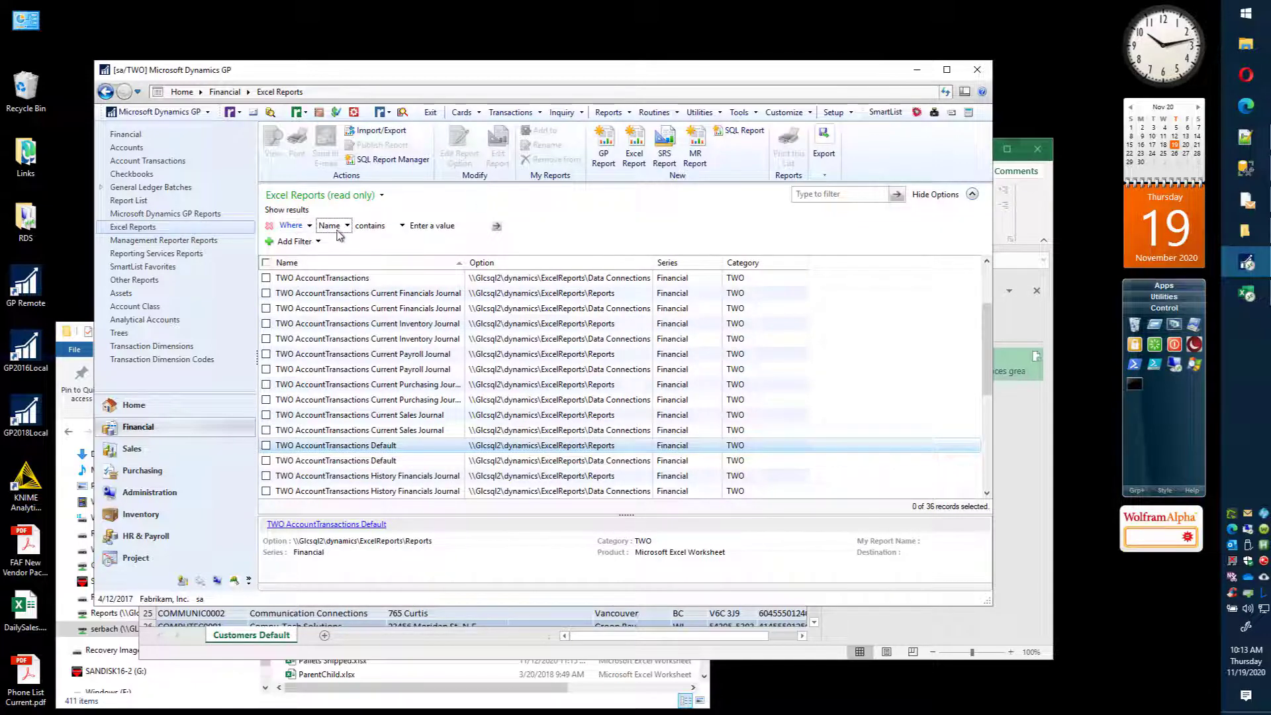
pyautogui.click(334, 226)
pyautogui.click(361, 256)
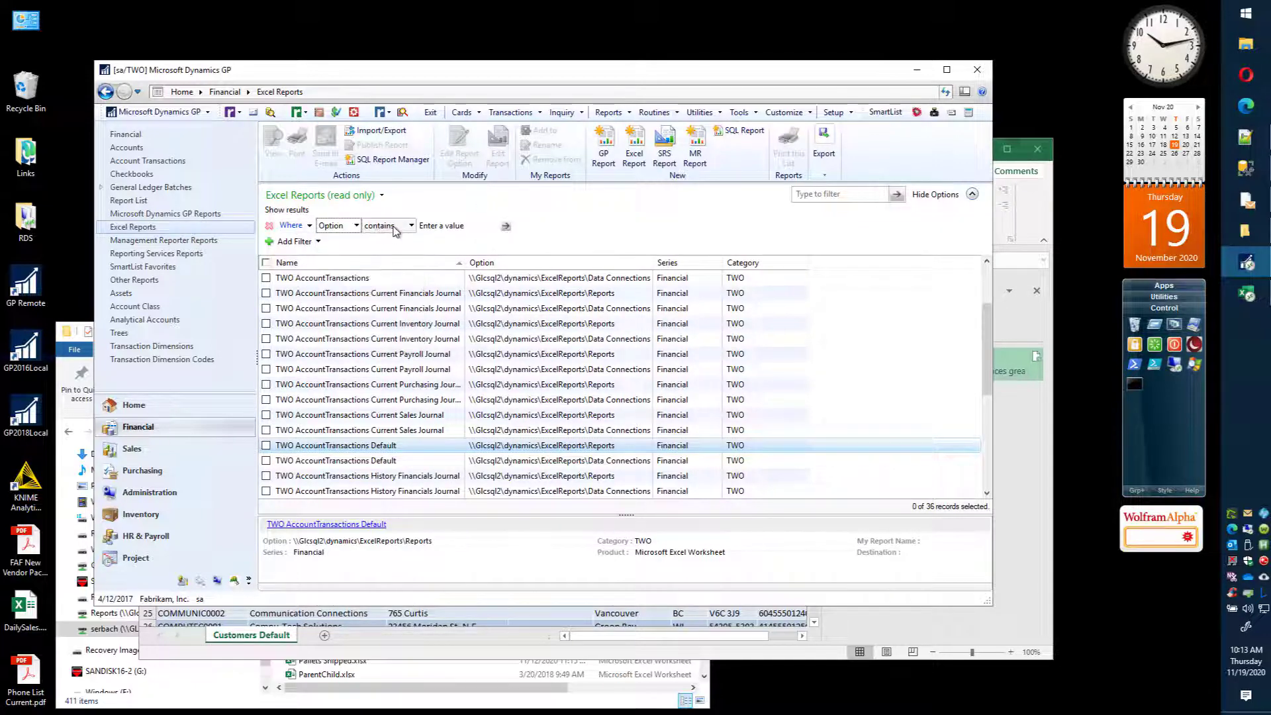
pyautogui.click(447, 223)
pyautogui.write('\\')
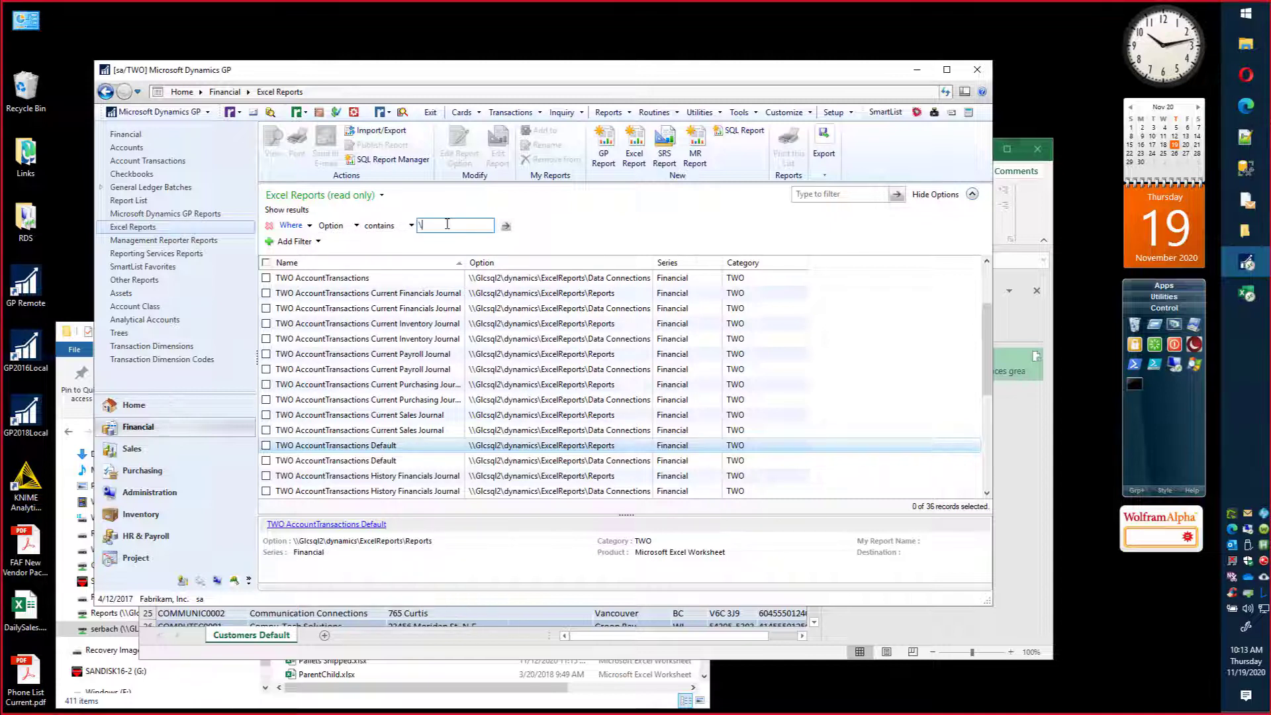
pyautogui.write('Reports')
pyautogui.click(506, 229)
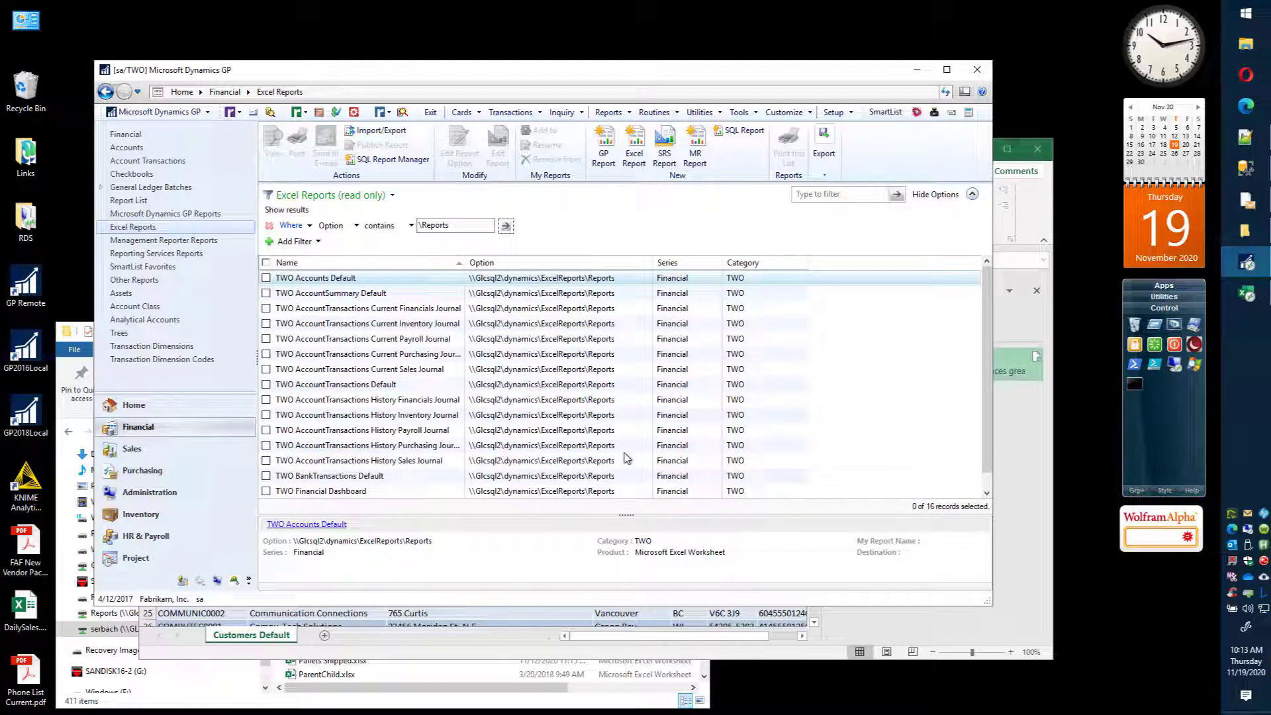
pyautogui.click(374, 386)
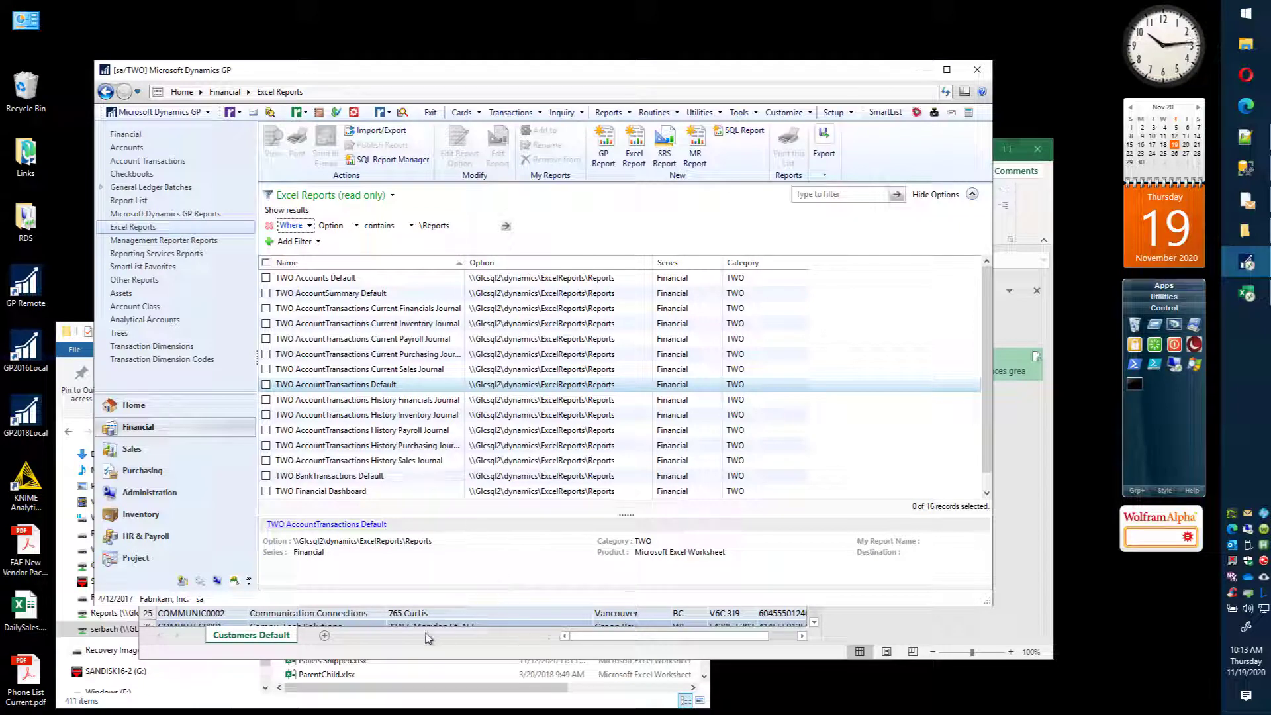
# Step: Switch back to Excel and delete the entire SQL command text of the TWO Customers Default connection
pyautogui.click(320, 654)
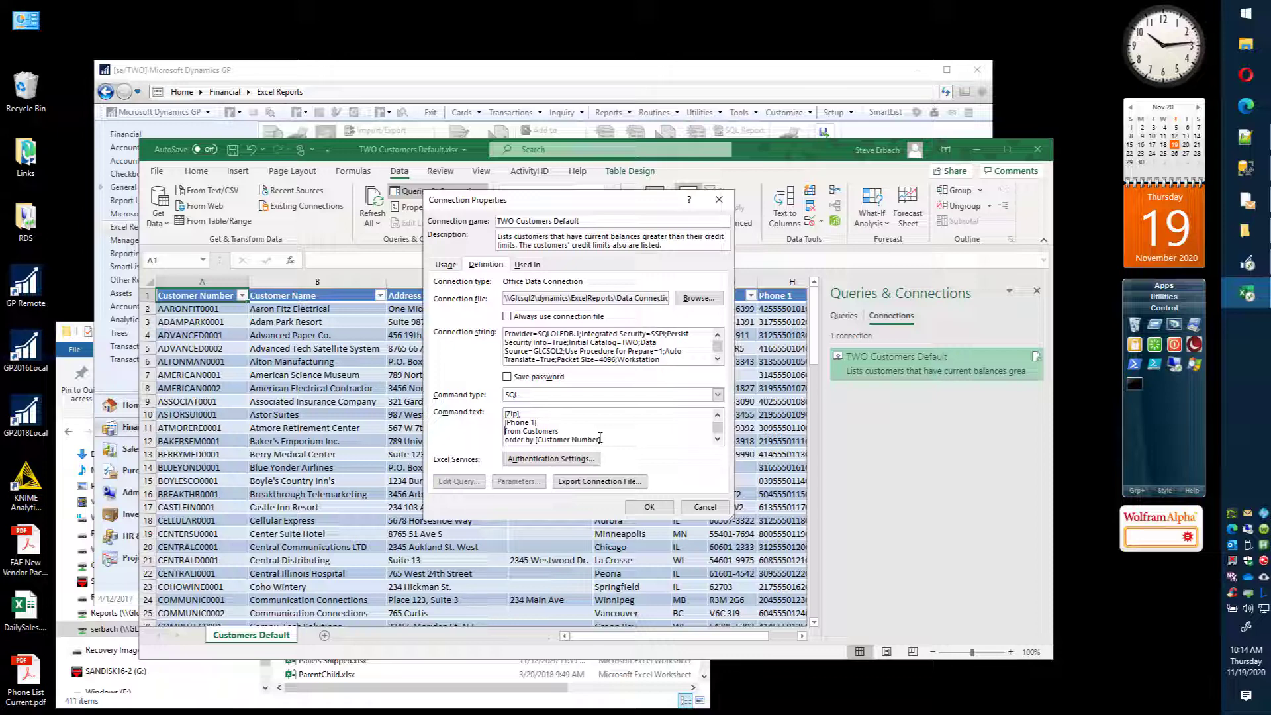
pyautogui.scroll(10, 600, 437)
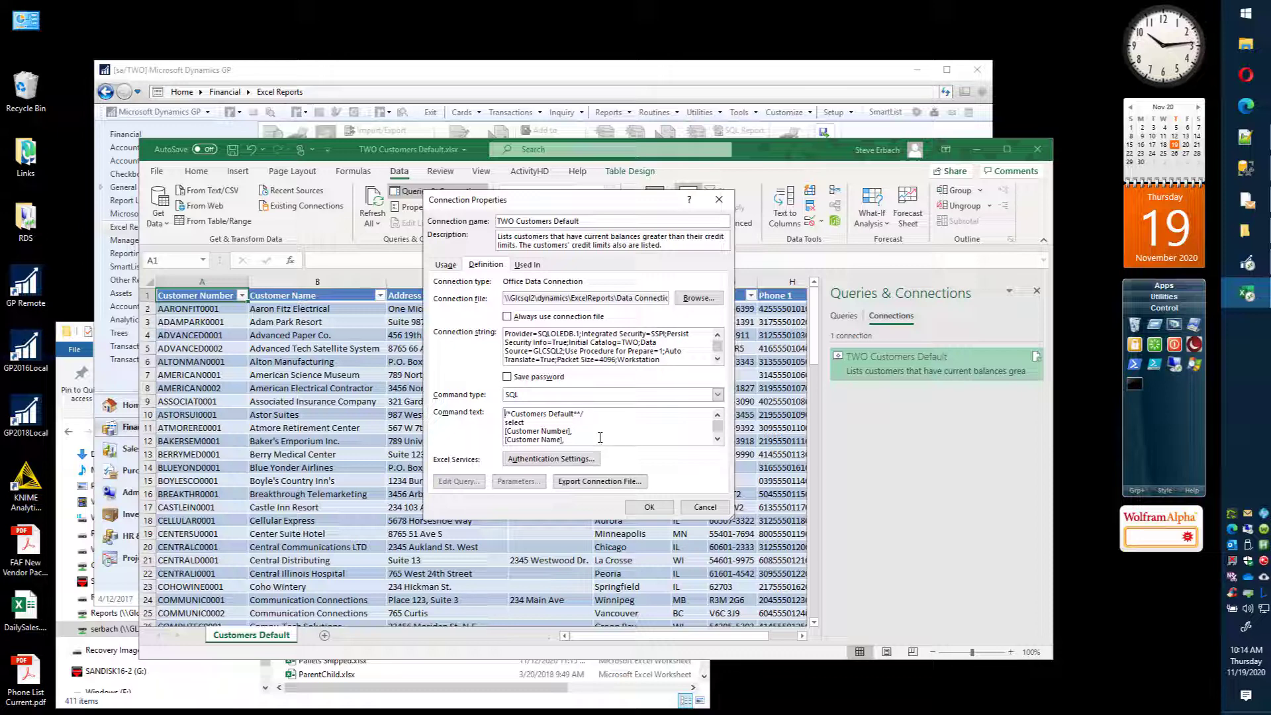
pyautogui.hotkey('shift', 'Down')
pyautogui.hotkey('shift', 'Down')
pyautogui.hotkey('shift', 'Down')
pyautogui.hotkey('shift', 'Down')
pyautogui.hotkey('shift', 'Down')
pyautogui.hotkey('shift', 'Down')
pyautogui.hotkey('shift', 'Down')
pyautogui.hotkey('shift', 'Down')
pyautogui.hotkey('shift', 'Down')
pyautogui.hotkey('shift', 'Down')
pyautogui.hotkey('shift', 'Down')
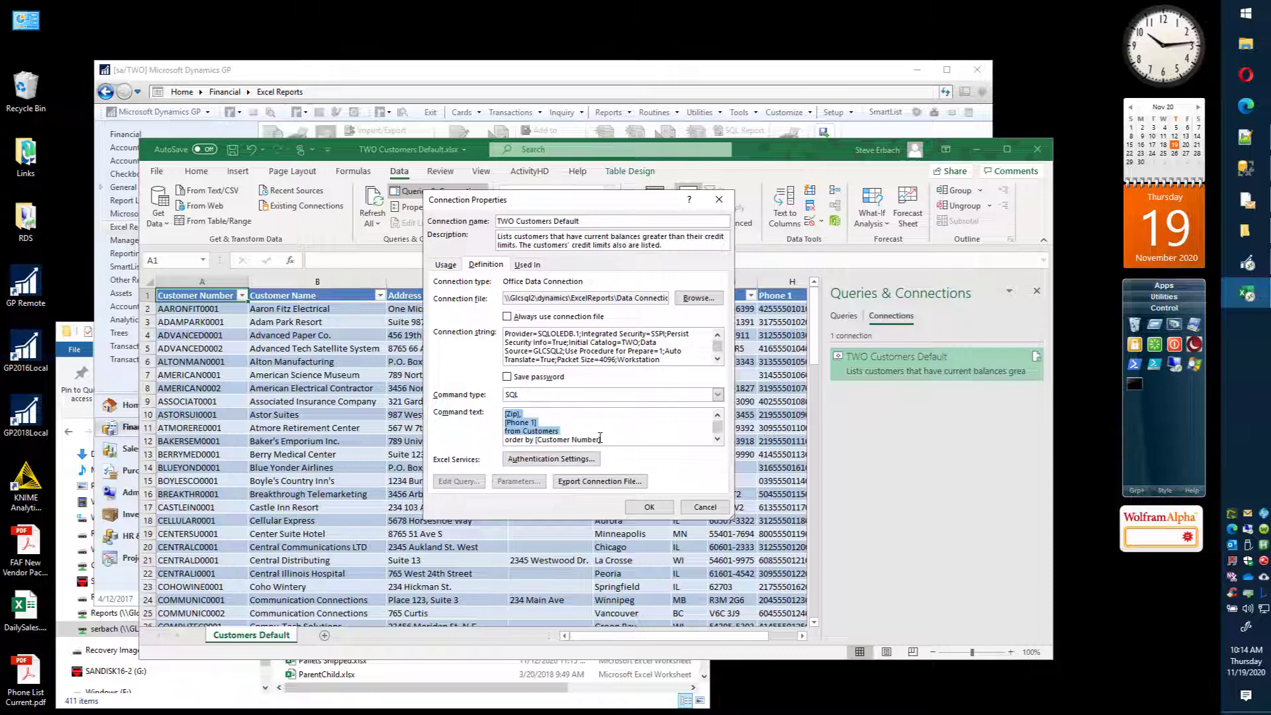
pyautogui.hotkey('shift', 'Down')
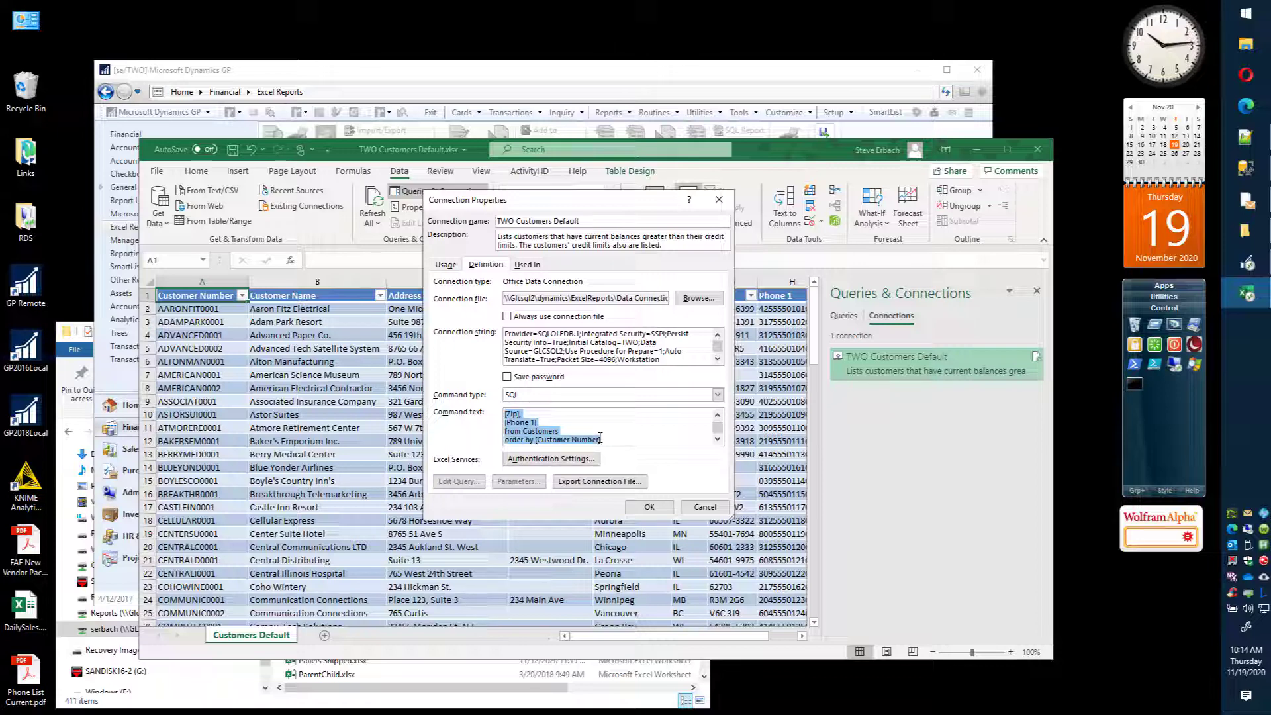
pyautogui.press('Delete')
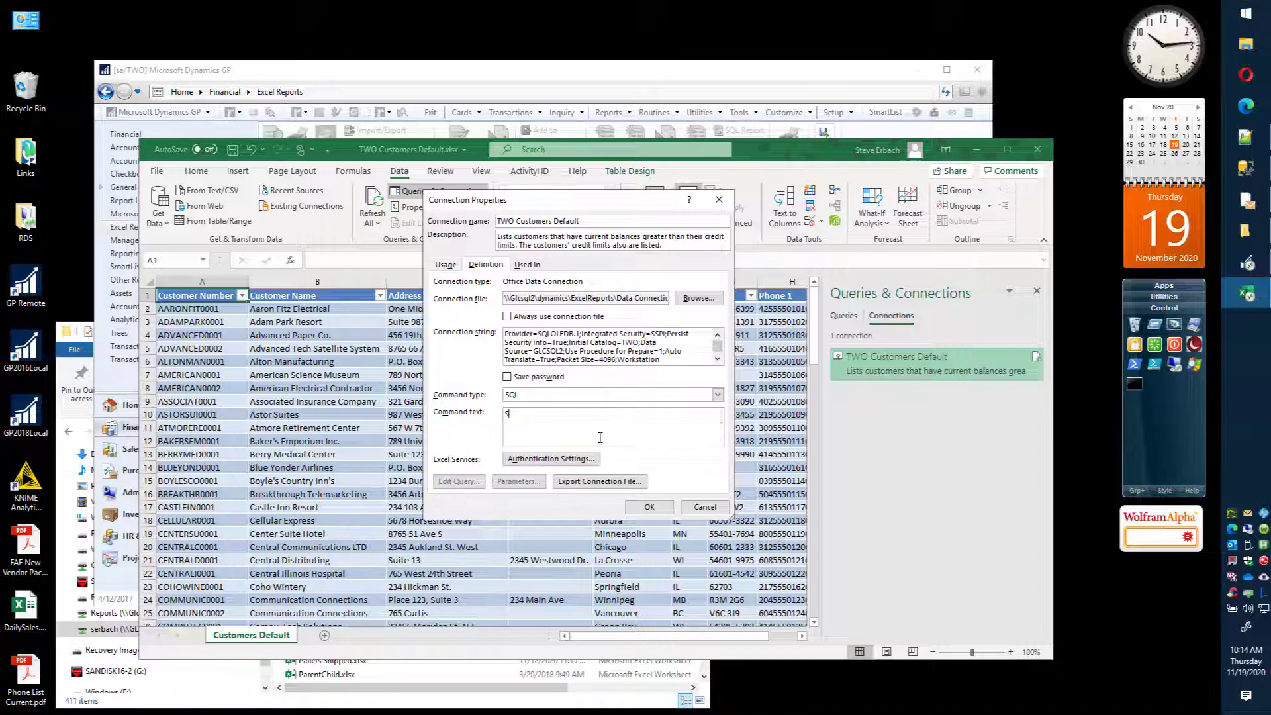
# Step: Set the connection's command text to SELECT * FROM Customers and accept detaching the workbook connection from its external file
pyautogui.write('SELECT *')
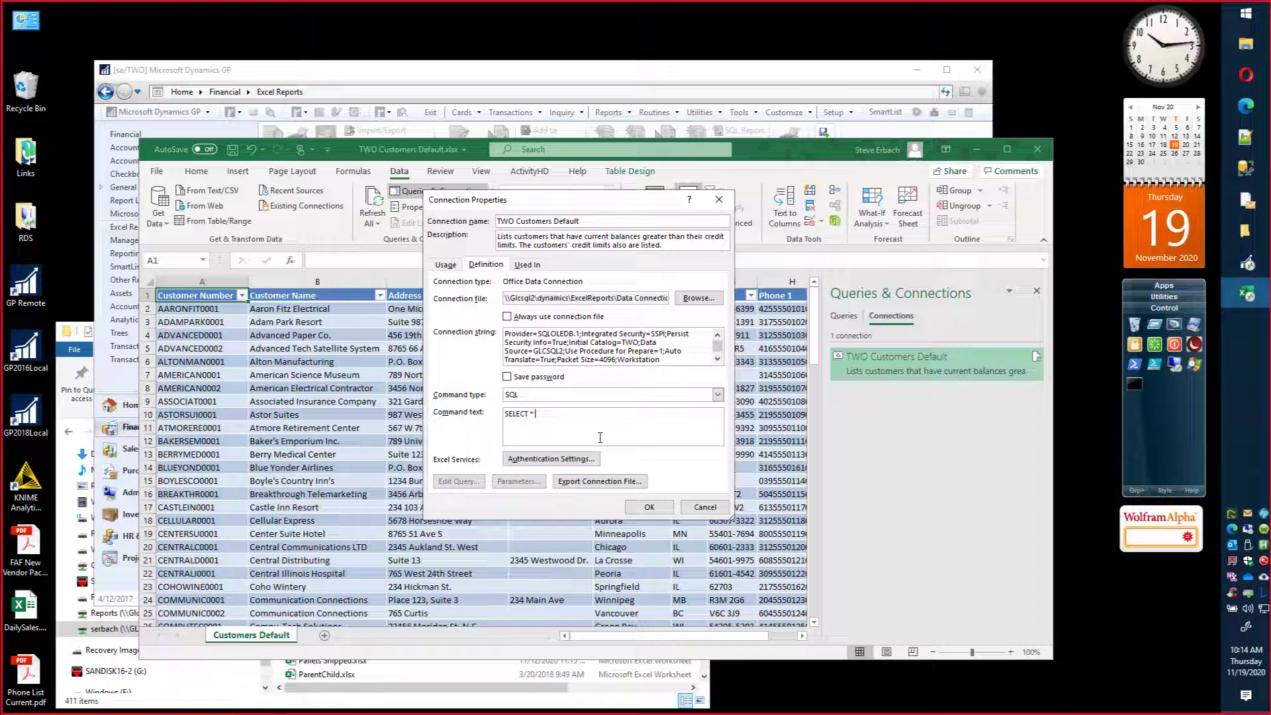
pyautogui.write(' FROM Customewr')
pyautogui.press('BackSpace')
pyautogui.press('BackSpace')
pyautogui.write('rs')
pyautogui.click(649, 507)
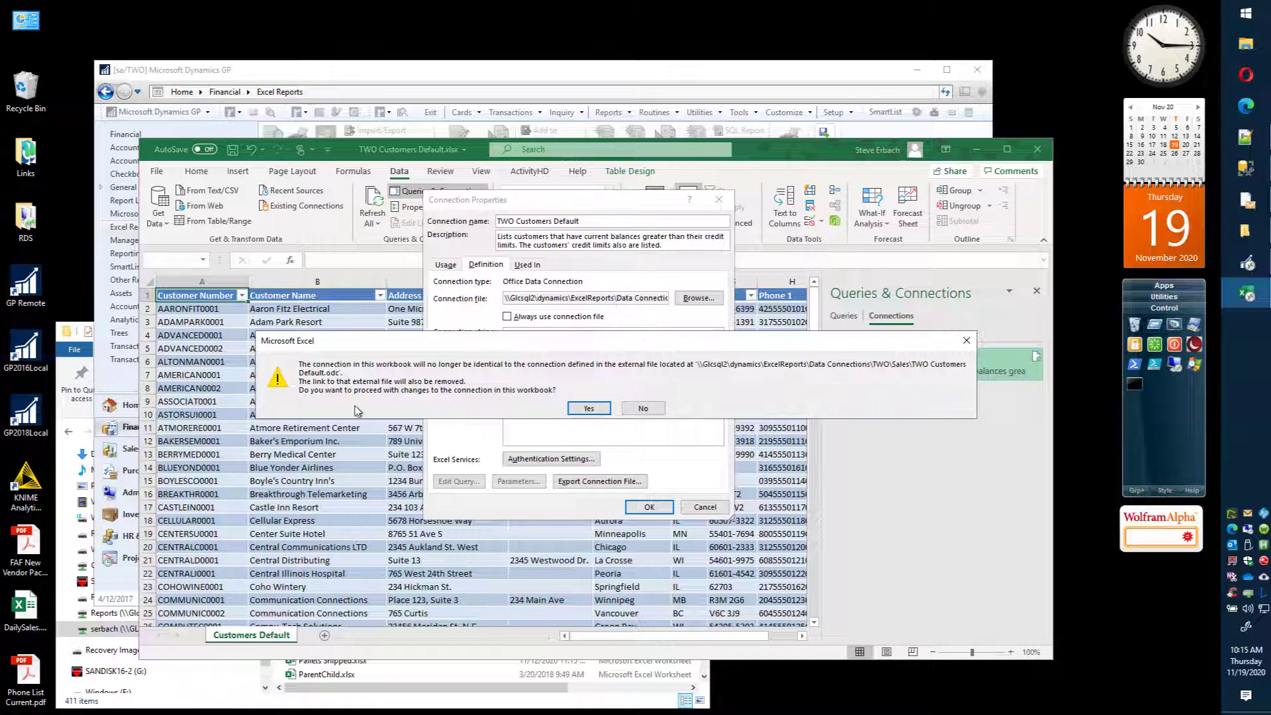
pyautogui.click(587, 408)
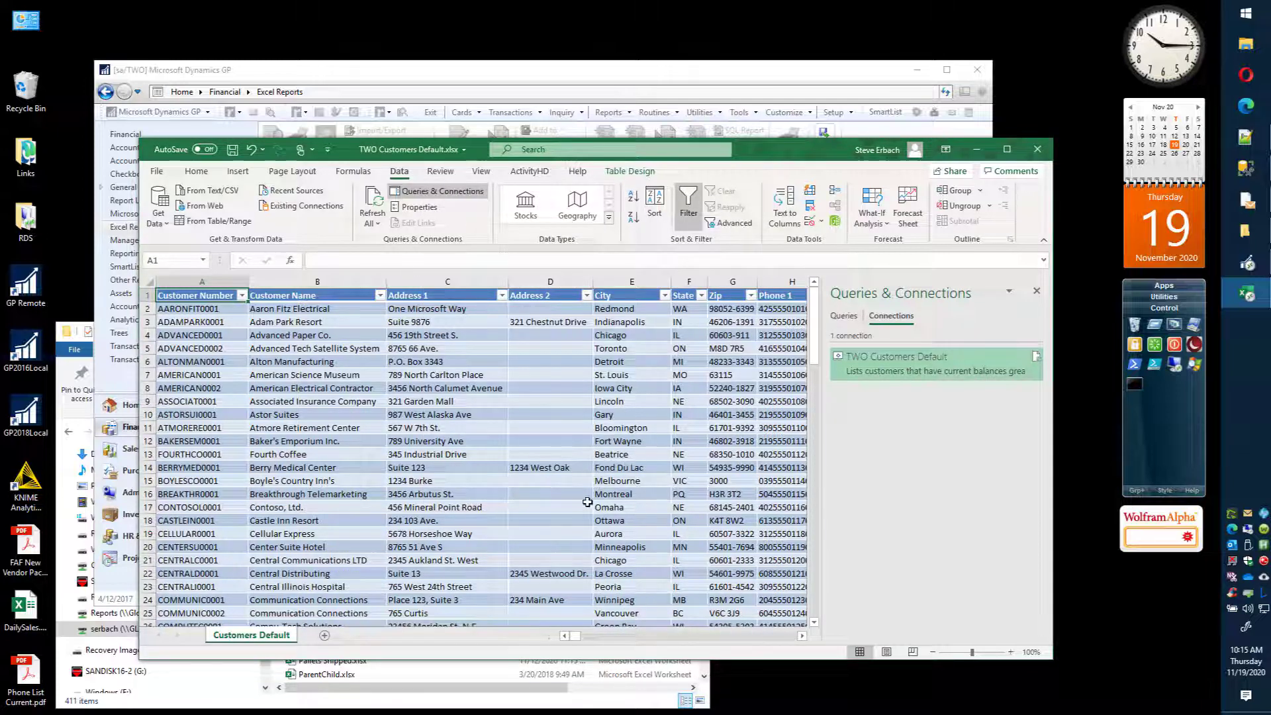
# Step: Close the Queries & Connections pane and look across the refreshed table to its last column and back to the first
pyautogui.click(1037, 293)
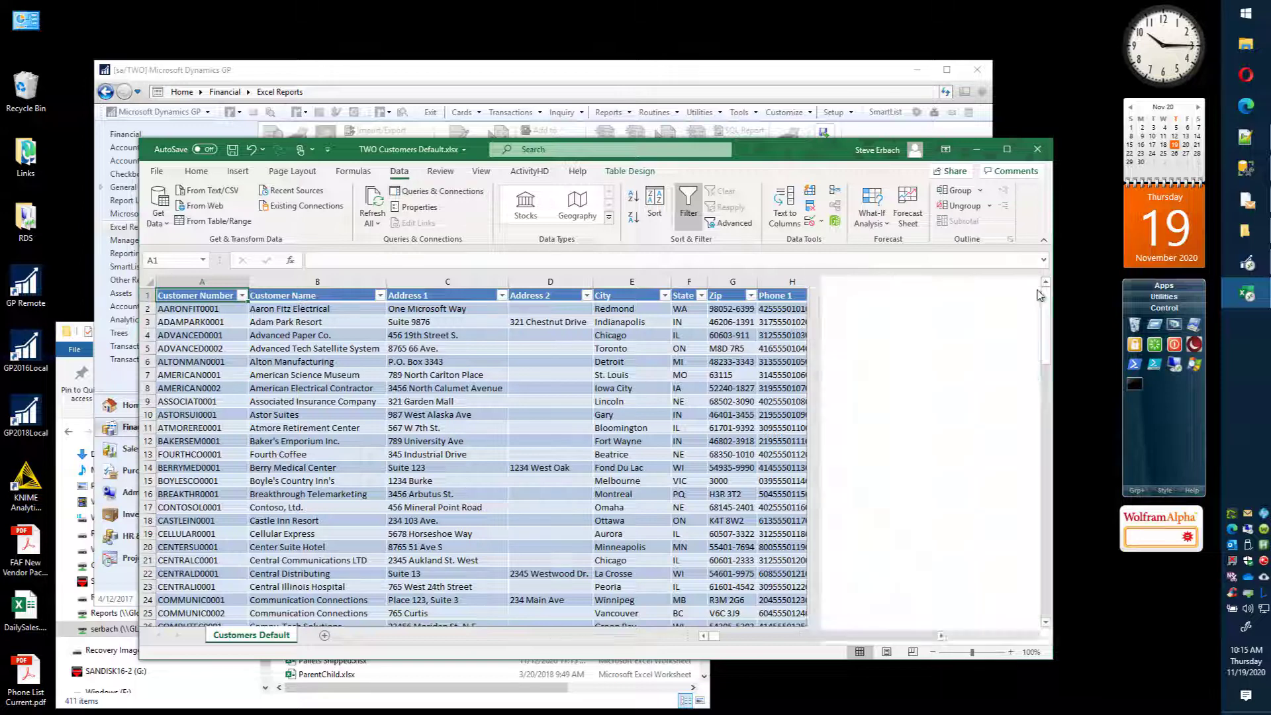
pyautogui.hscroll(10, 937, 642)
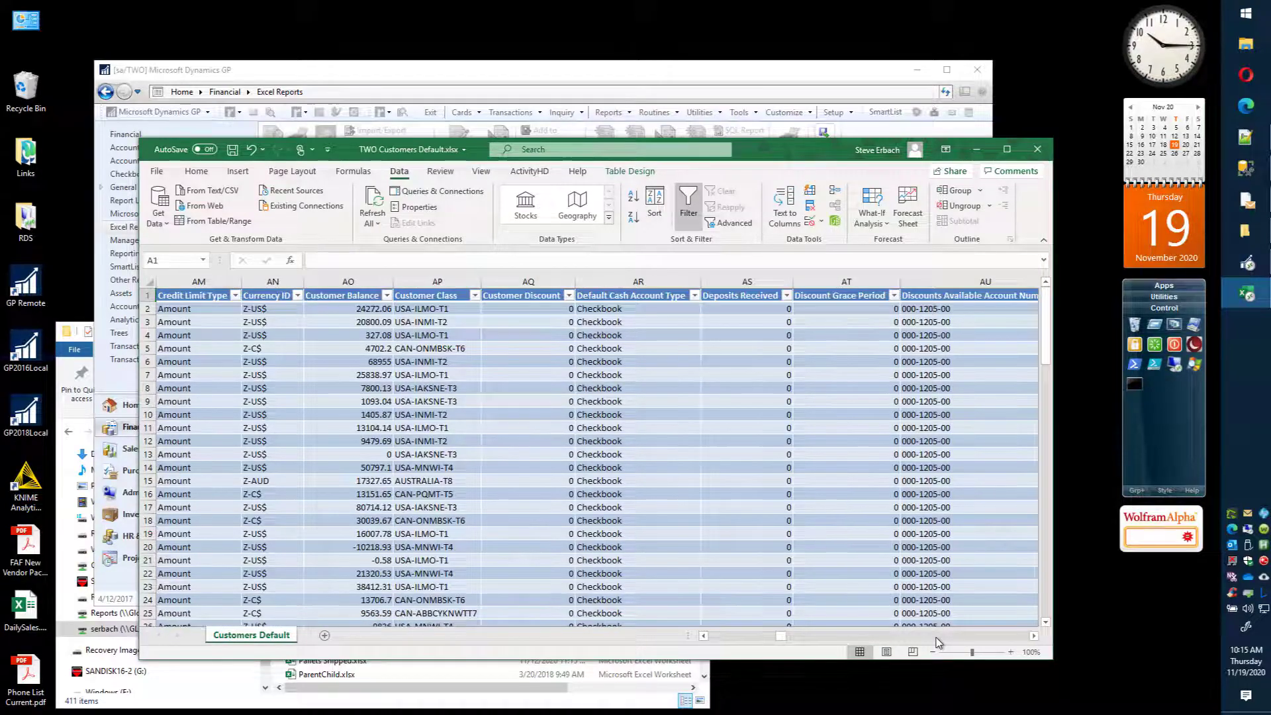
pyautogui.hscroll(6, 937, 642)
pyautogui.hscroll(10, 937, 642)
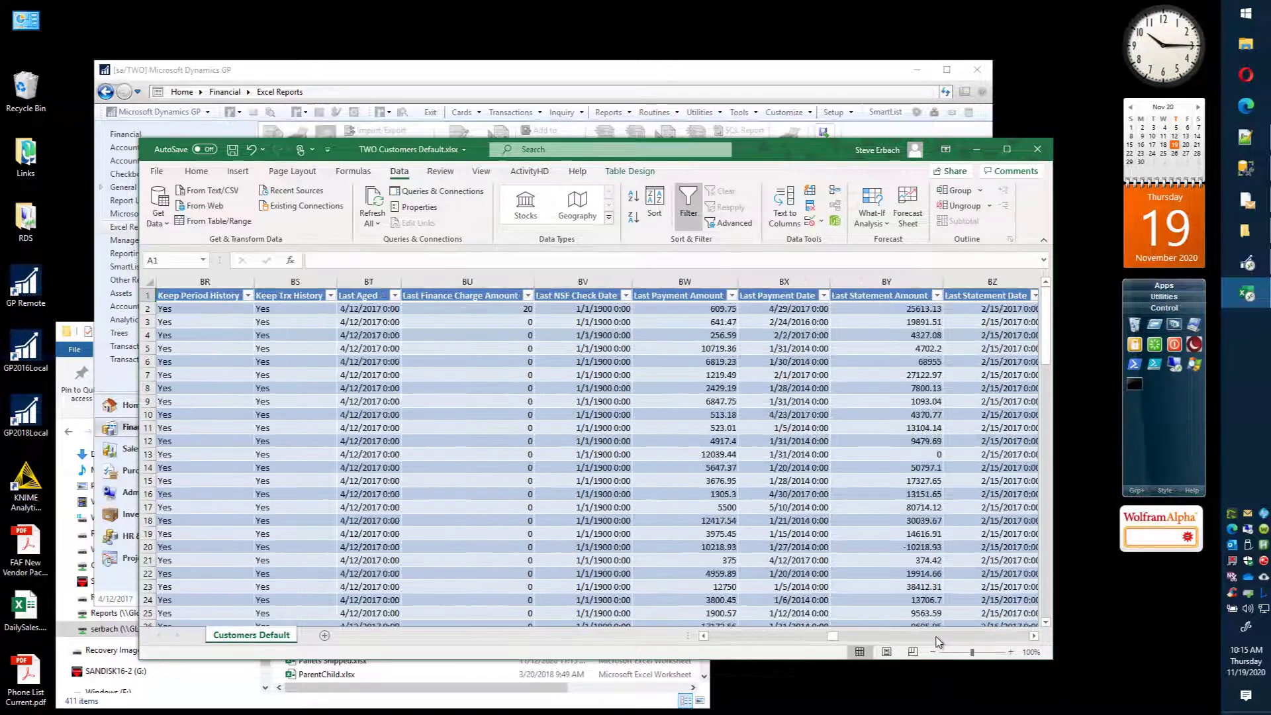
pyautogui.hscroll(6, 939, 642)
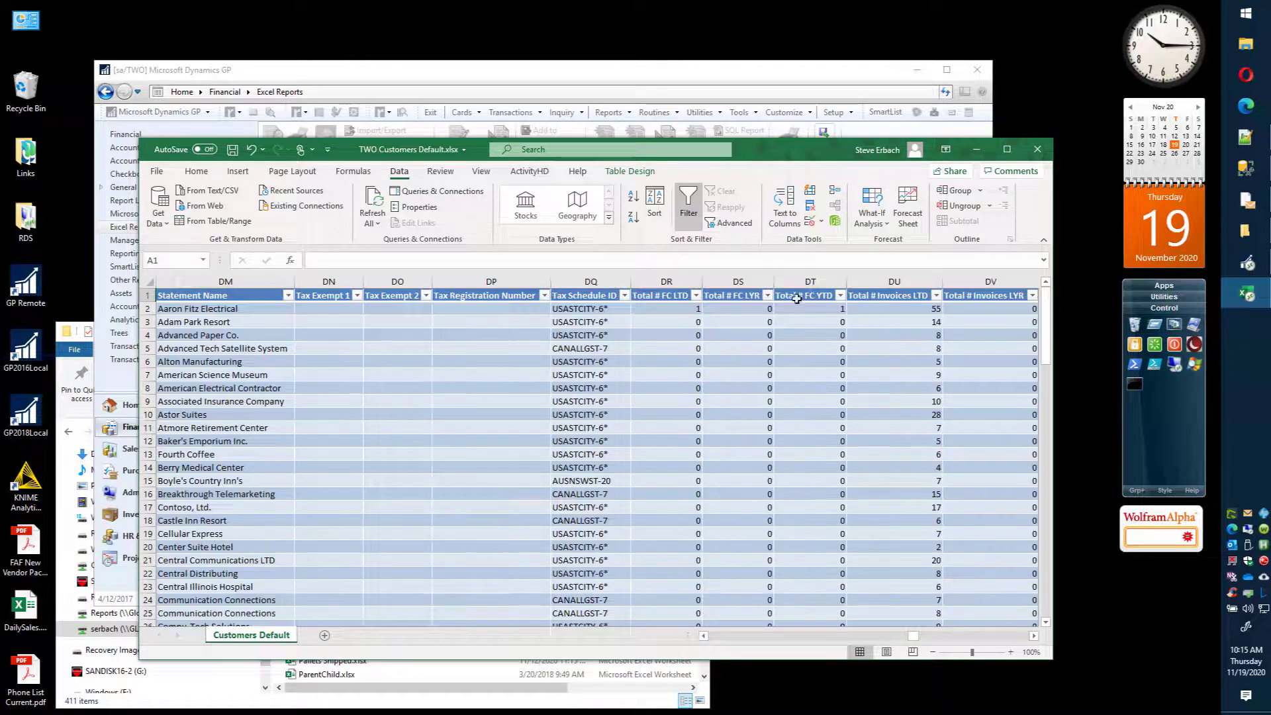
pyautogui.click(798, 298)
pyautogui.hotkey('ctrl', 'Right')
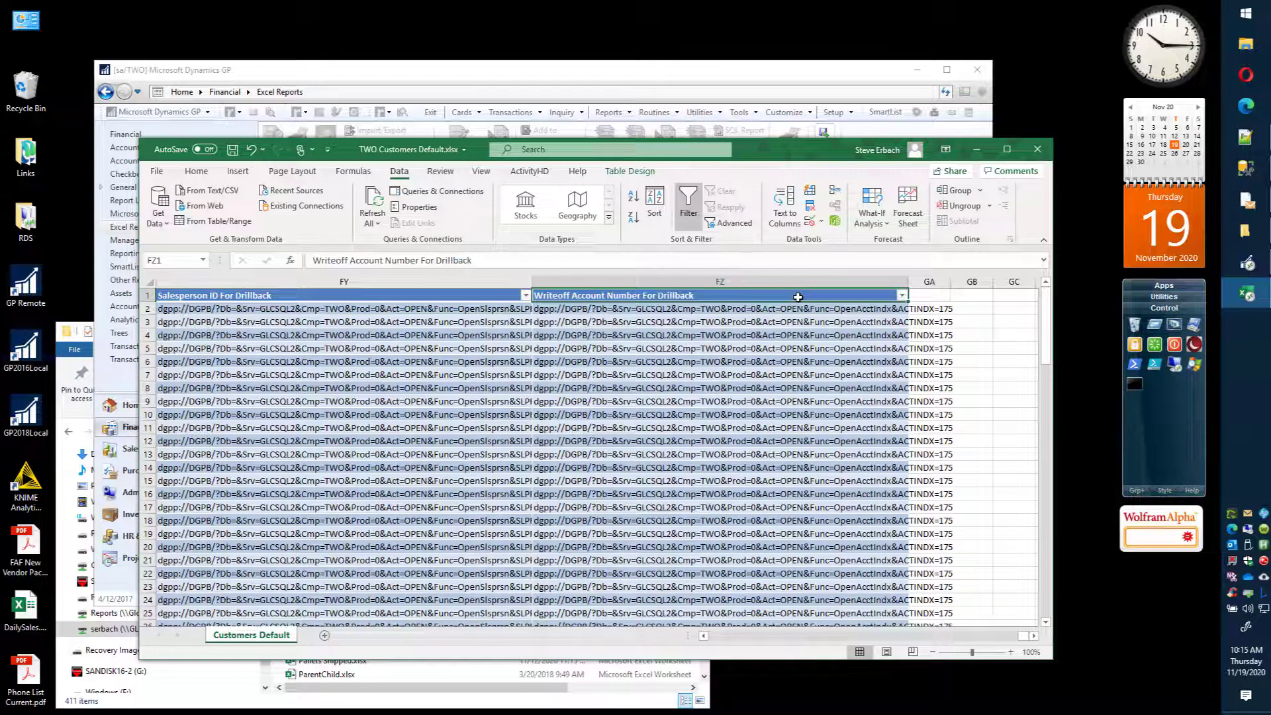
pyautogui.hotkey('ctrl', 'Left')
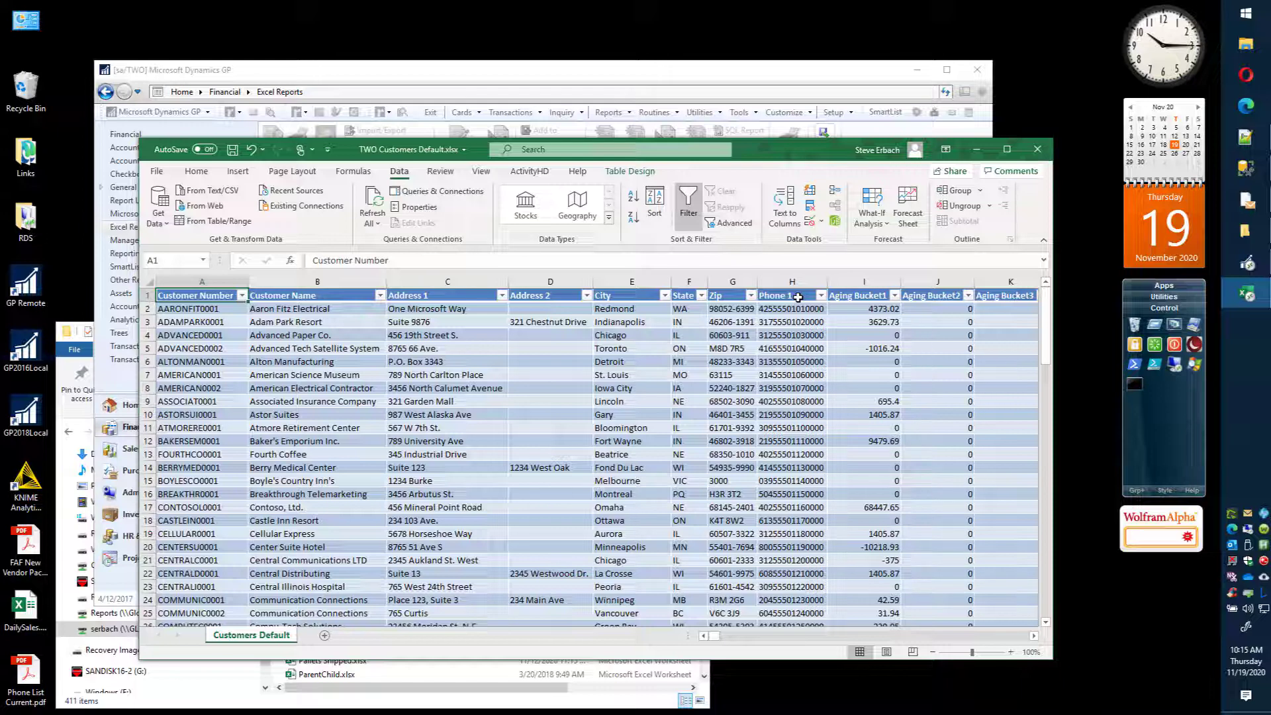
# Step: Examine the table's column headers one by one from Customer Number through Created Date
pyautogui.press('Right')
pyautogui.press('Right')
pyautogui.press('Right')
pyautogui.press('Right')
pyautogui.press('Right')
pyautogui.press('Right')
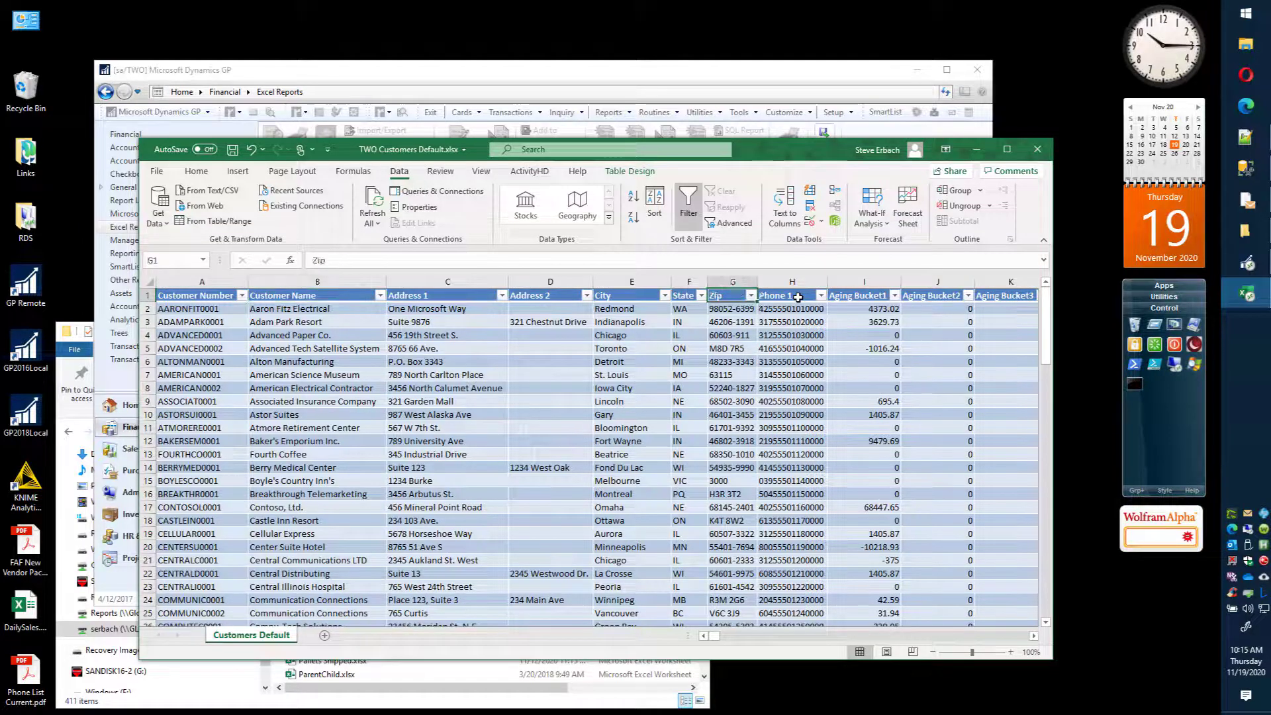
pyautogui.press('Right')
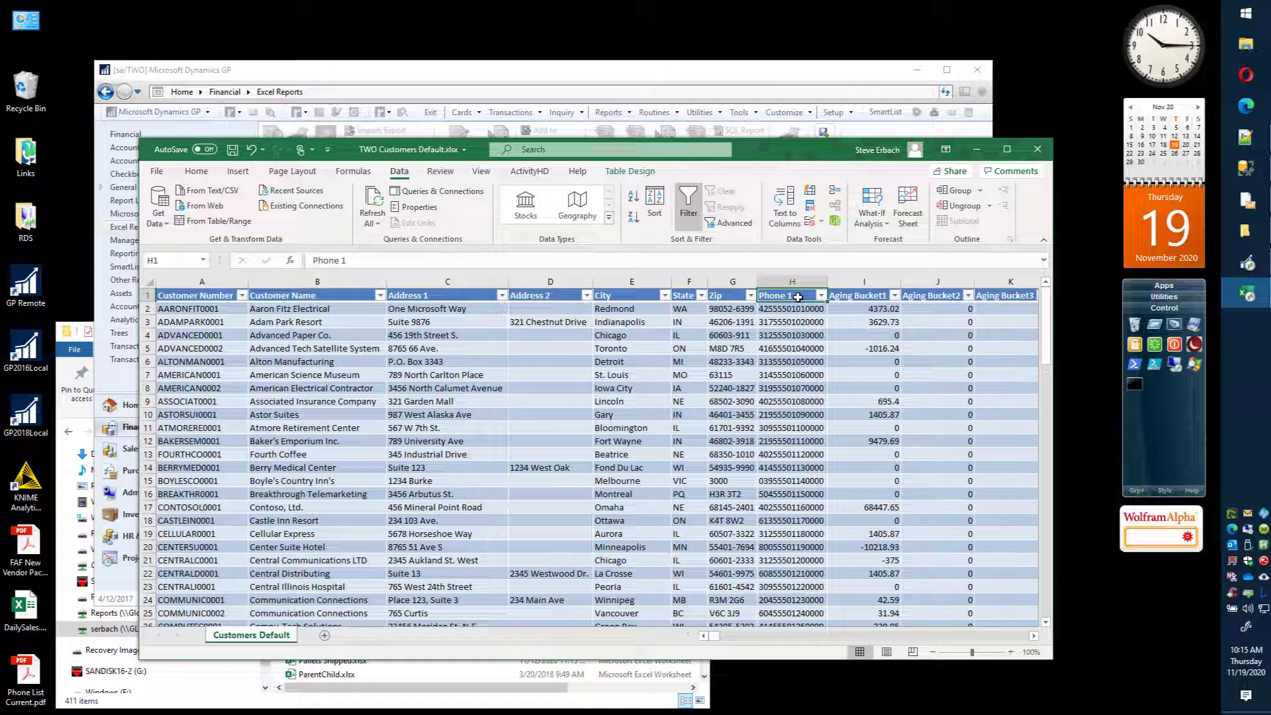
pyautogui.press('Right')
pyautogui.press('Right')
pyautogui.press('Right')
pyautogui.press('Right')
pyautogui.press('Right')
pyautogui.press('Right')
pyautogui.press('Right')
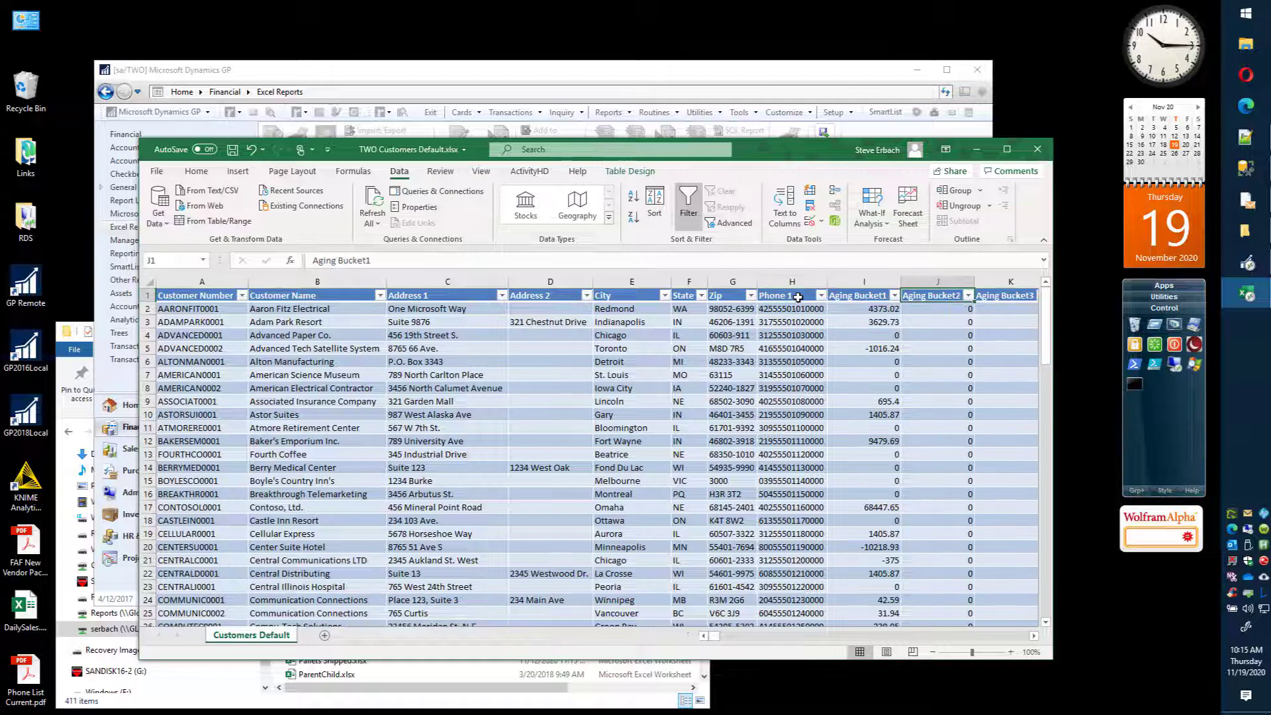
pyautogui.press('Right')
pyautogui.press('Right')
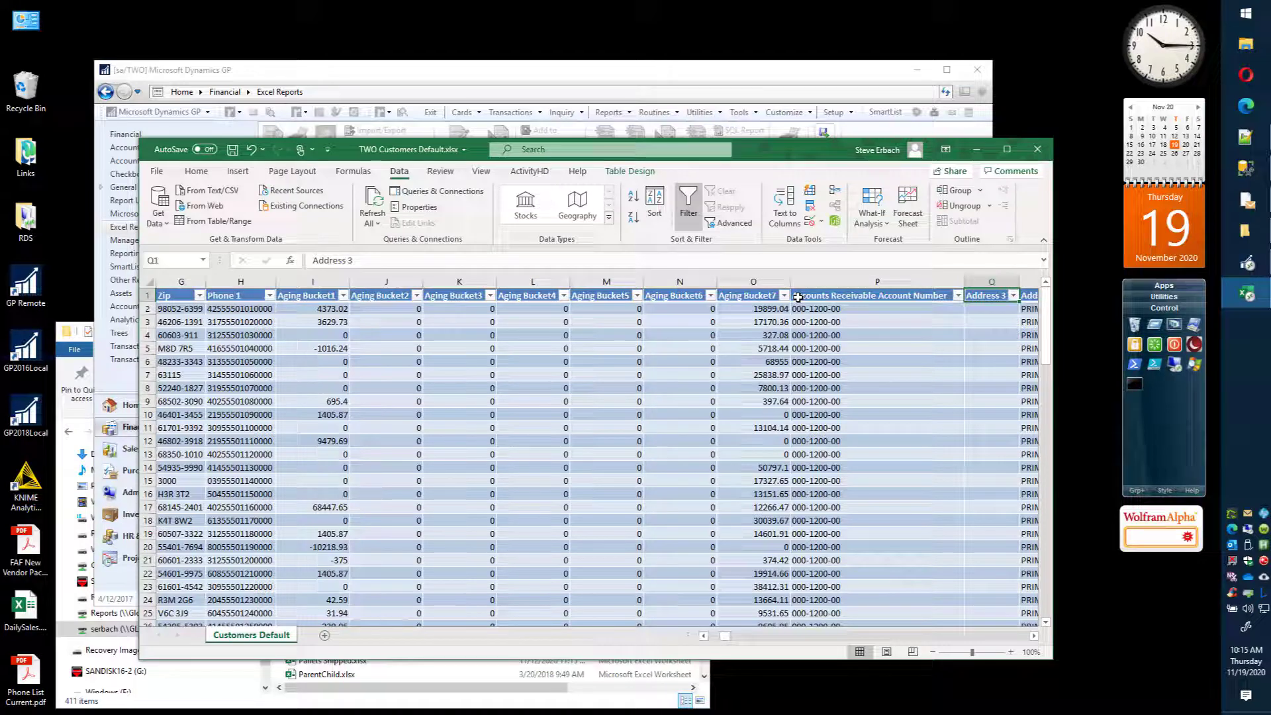
pyautogui.press('Right')
pyautogui.press('Right')
pyautogui.press('Right')
pyautogui.press('Right')
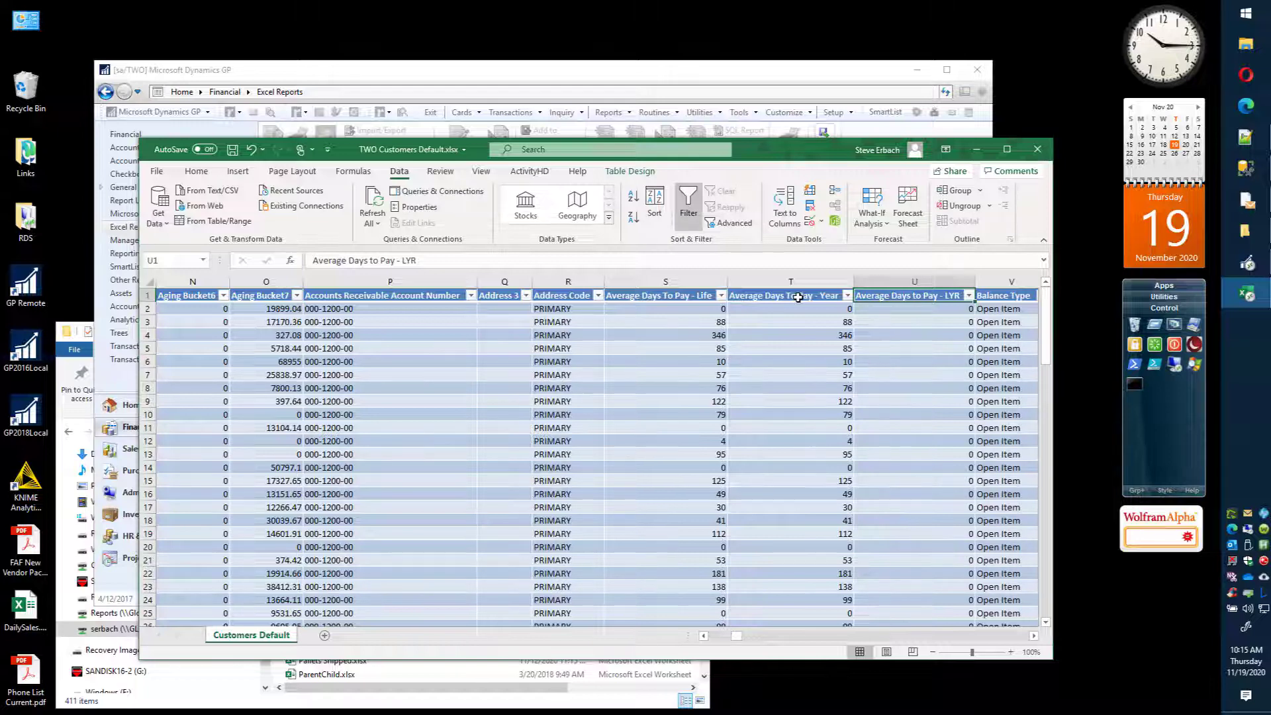
pyautogui.press('Right')
pyautogui.press('Right')
pyautogui.press('Right')
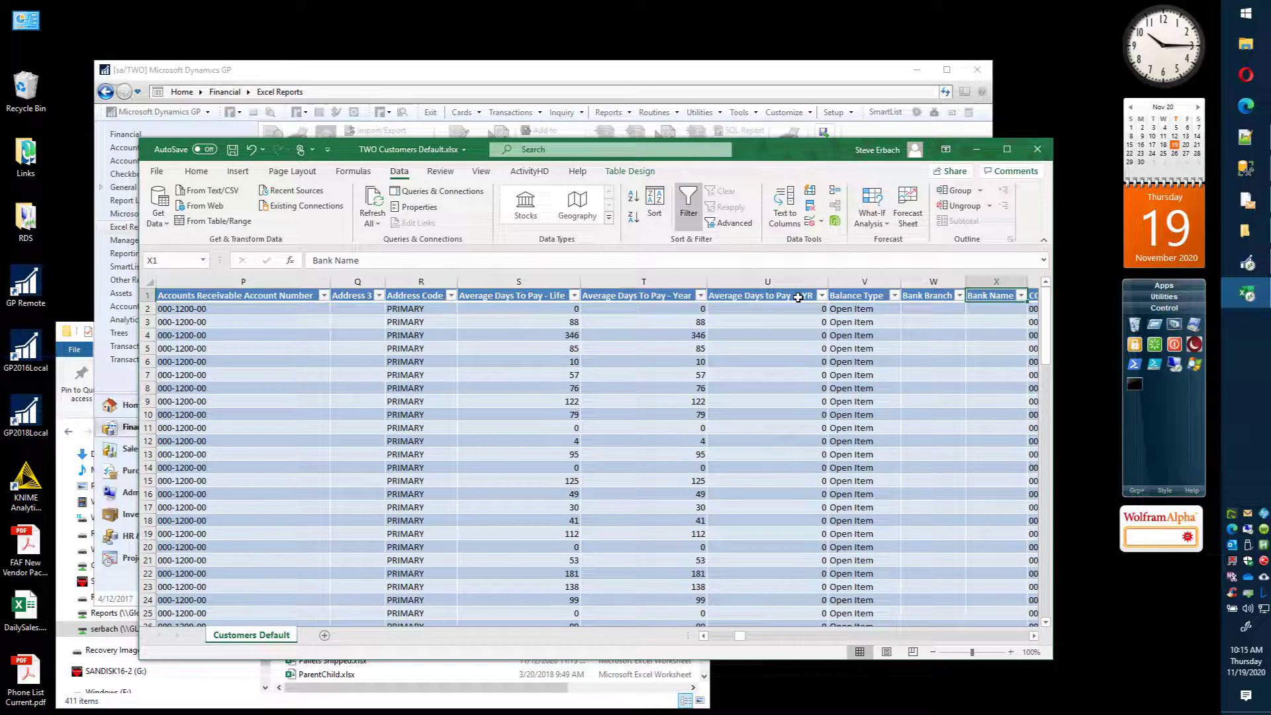
pyautogui.press('Right')
pyautogui.press('Right')
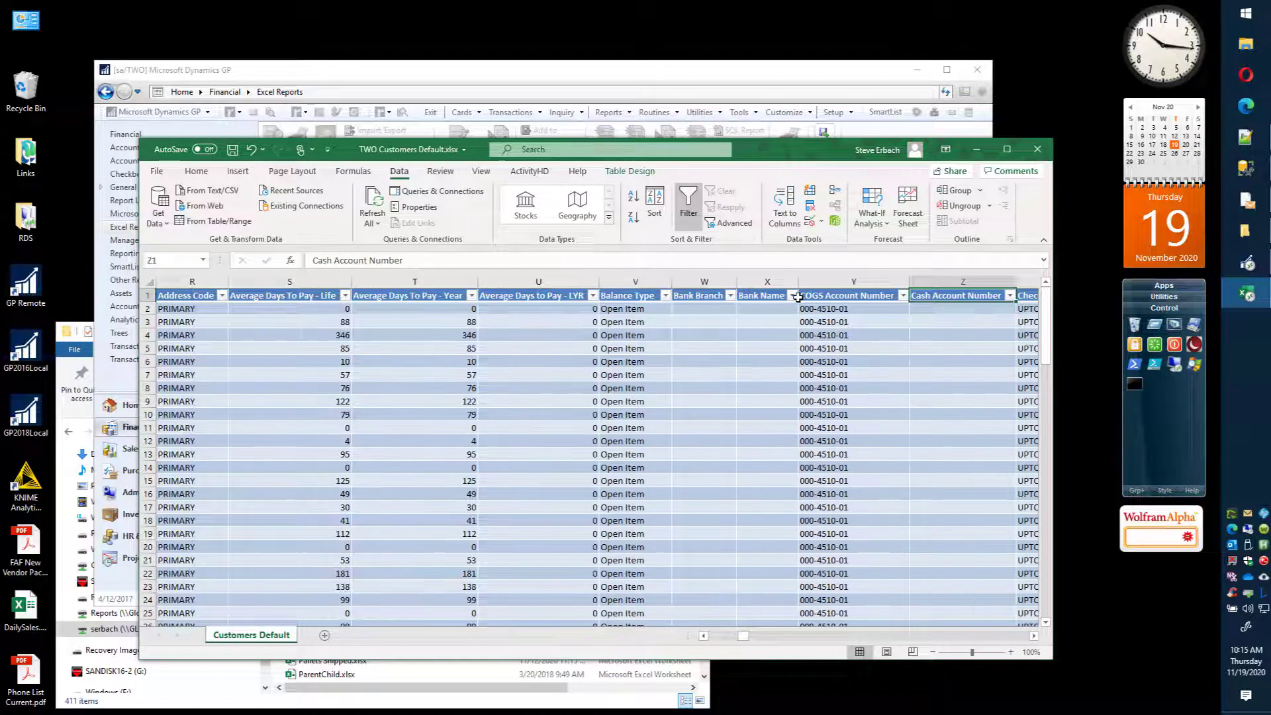
pyautogui.press('Right')
pyautogui.press('Right')
pyautogui.press('Right')
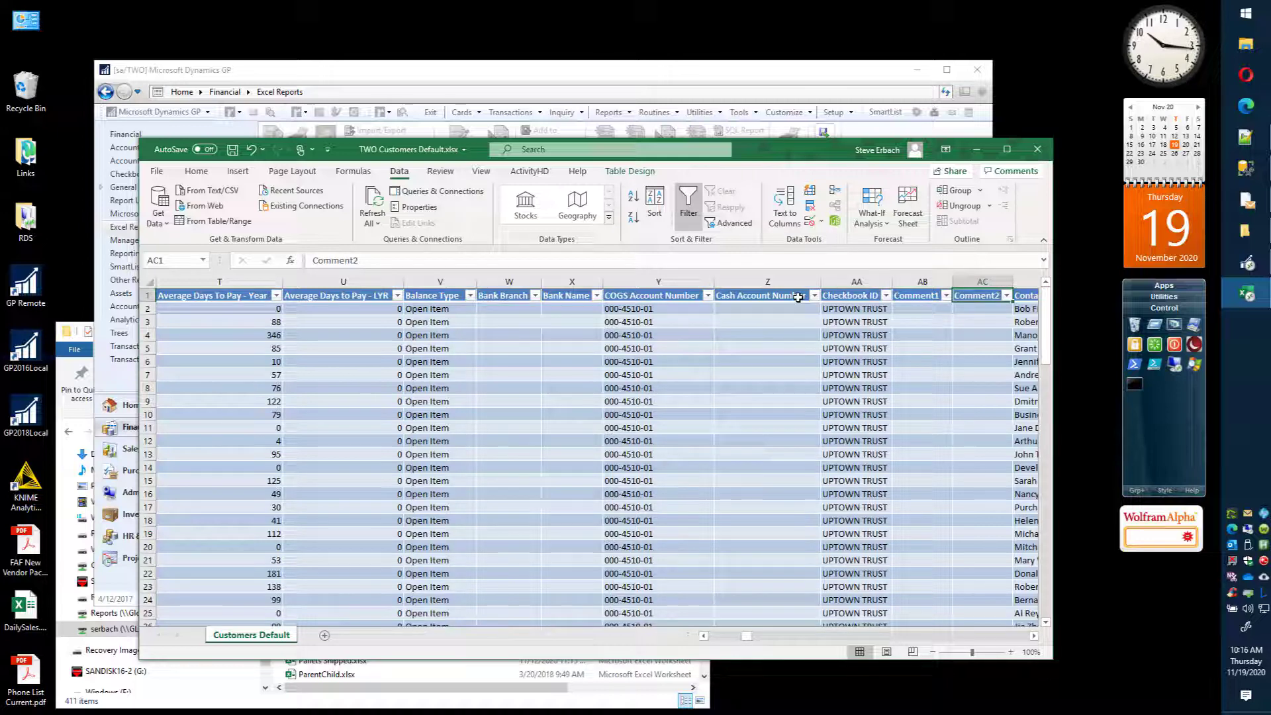
pyautogui.press('Right')
pyautogui.press('Right')
pyautogui.press('Right')
pyautogui.press('Right')
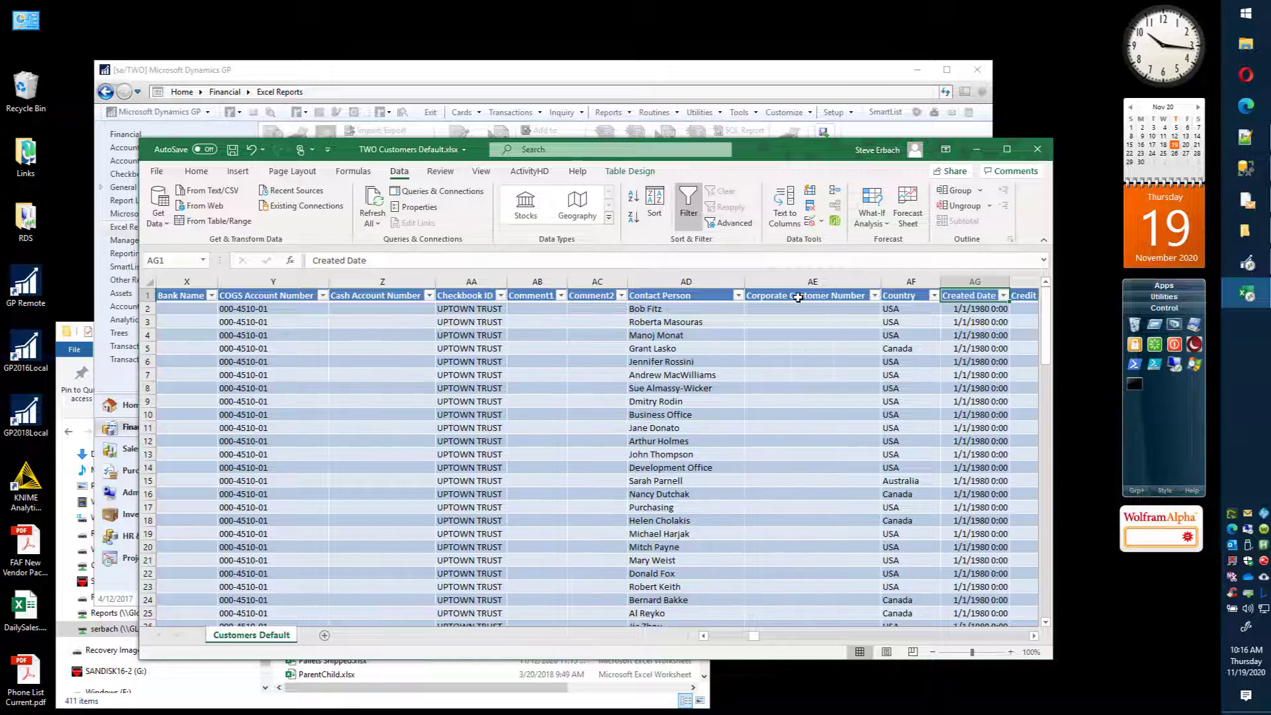
# Step: Examine the column headers onward through Customer Discount and return to the Contact Person header
pyautogui.press('Right')
pyautogui.press('Right')
pyautogui.press('Right')
pyautogui.press('Right')
pyautogui.press('Right')
pyautogui.press('Right')
pyautogui.press('Right')
pyautogui.press('Right')
pyautogui.press('Right')
pyautogui.press('Right')
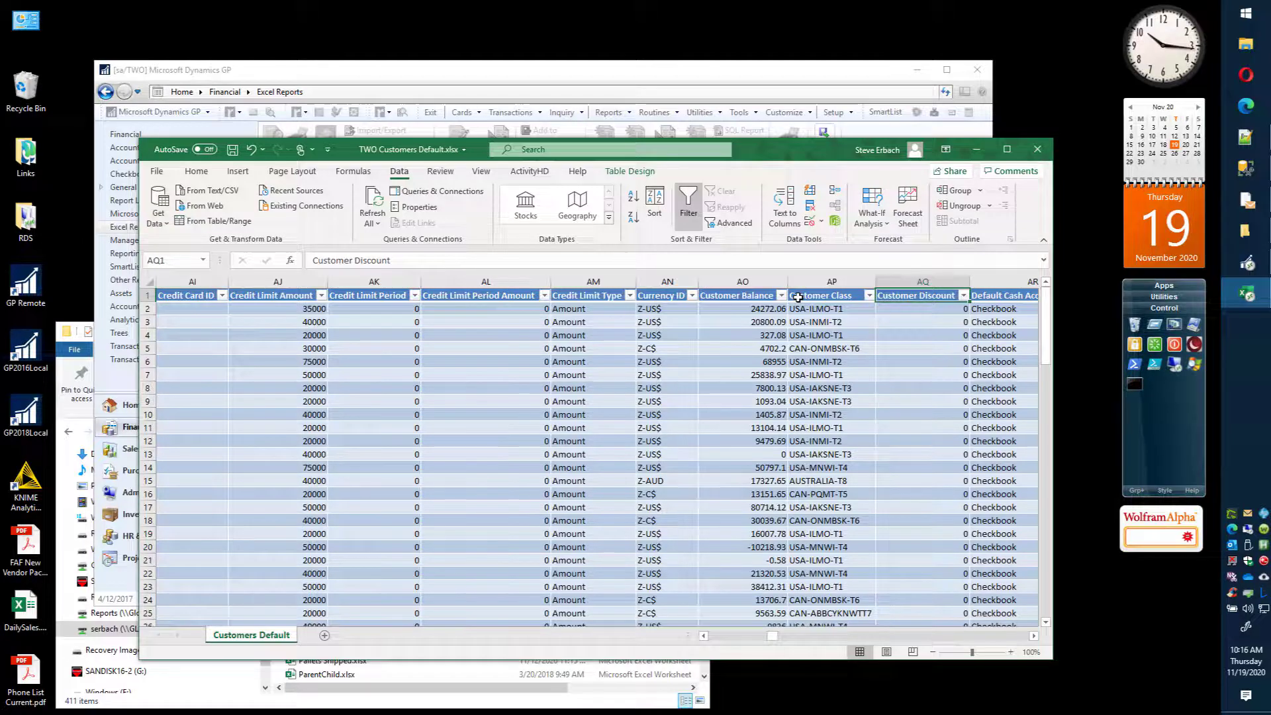
pyautogui.press('Left')
pyautogui.press('Left')
pyautogui.press('Left')
pyautogui.press('Left')
pyautogui.press('Left')
pyautogui.press('Left')
pyautogui.press('Left')
pyautogui.press('Left')
pyautogui.press('Left')
pyautogui.press('Left')
pyautogui.press('Left')
pyautogui.press('Left')
pyautogui.press('Left')
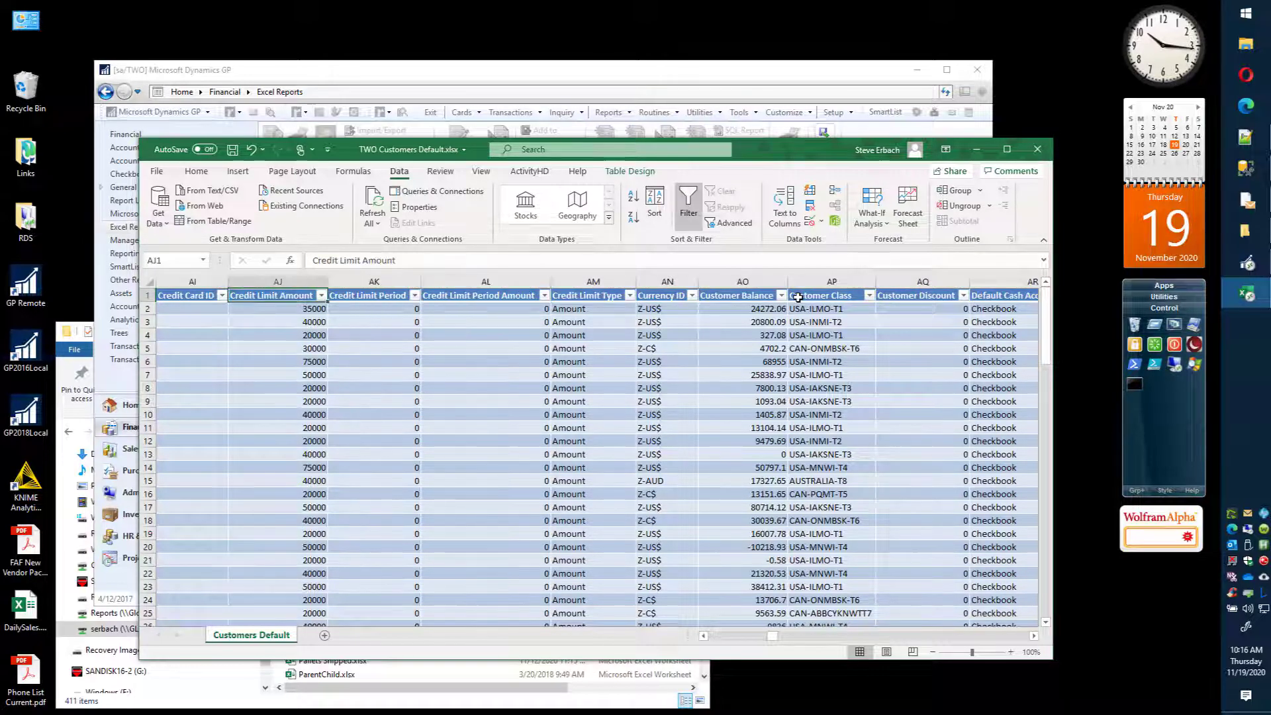
pyautogui.press('Left')
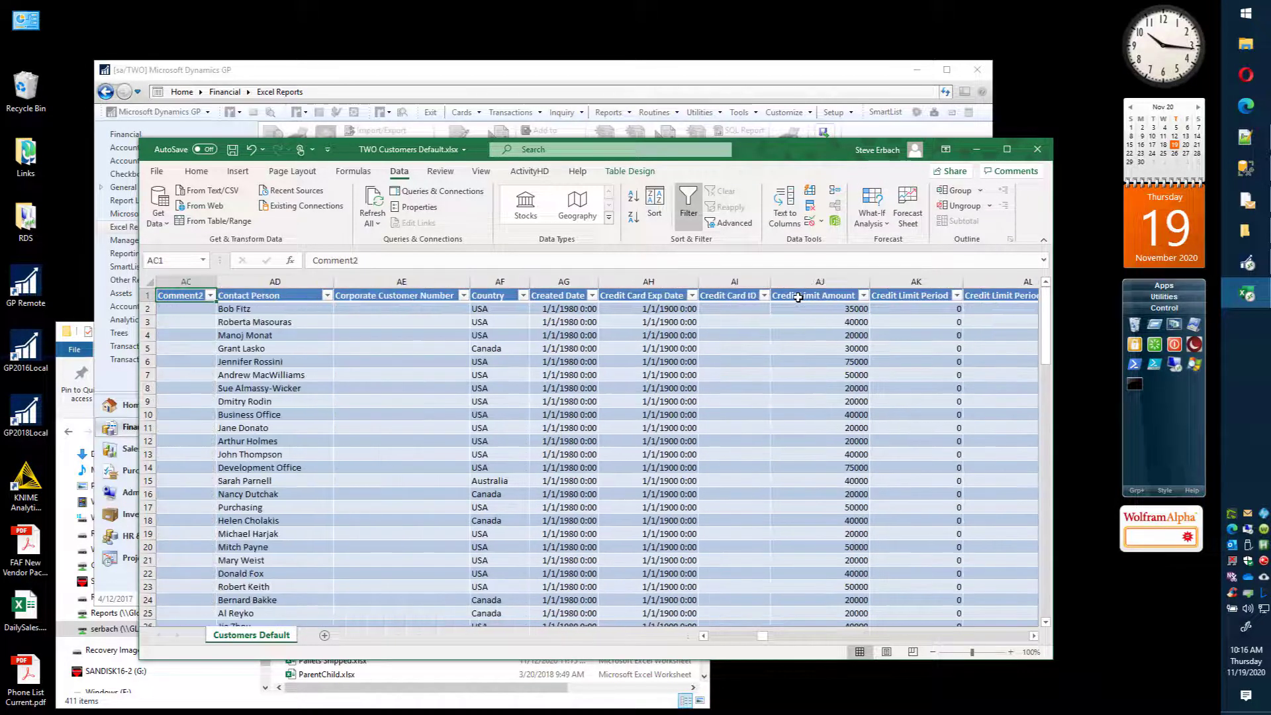
pyautogui.press('Right')
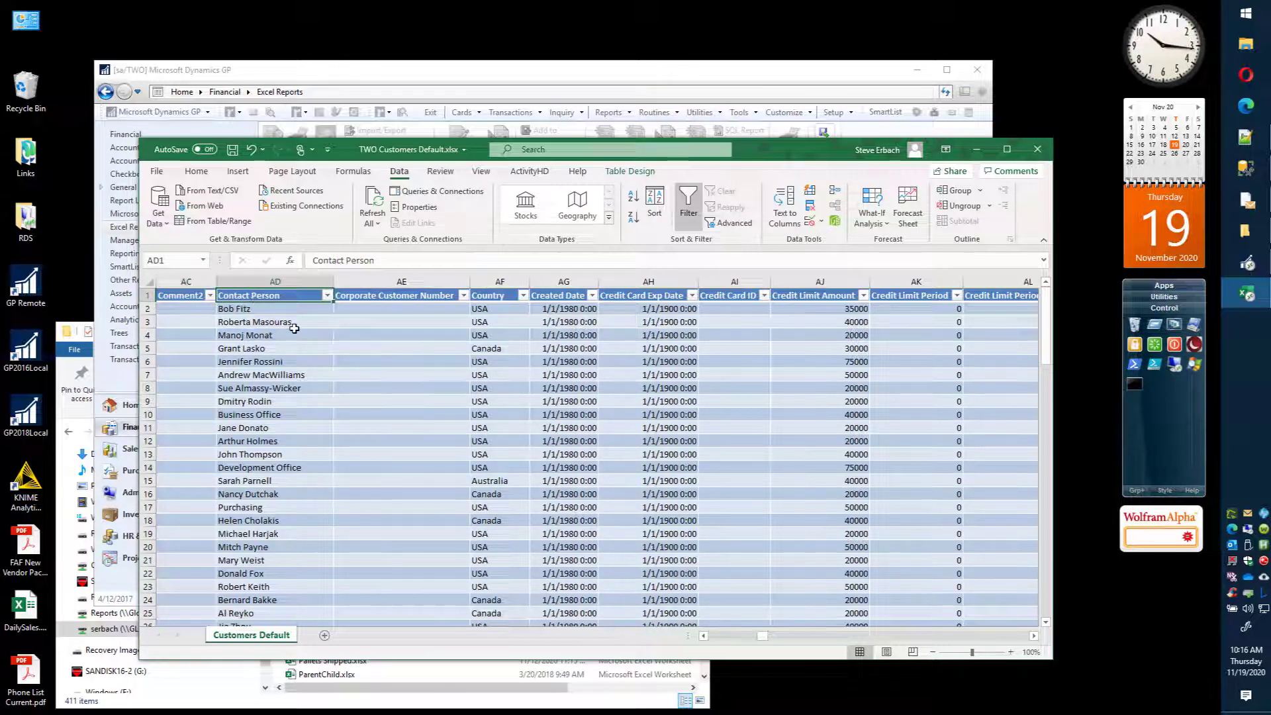
# Step: In the TWO Customers Default connection's command text, replace everything after SELECT with the fields [Customer Number], [Customer Name]
pyautogui.click(440, 191)
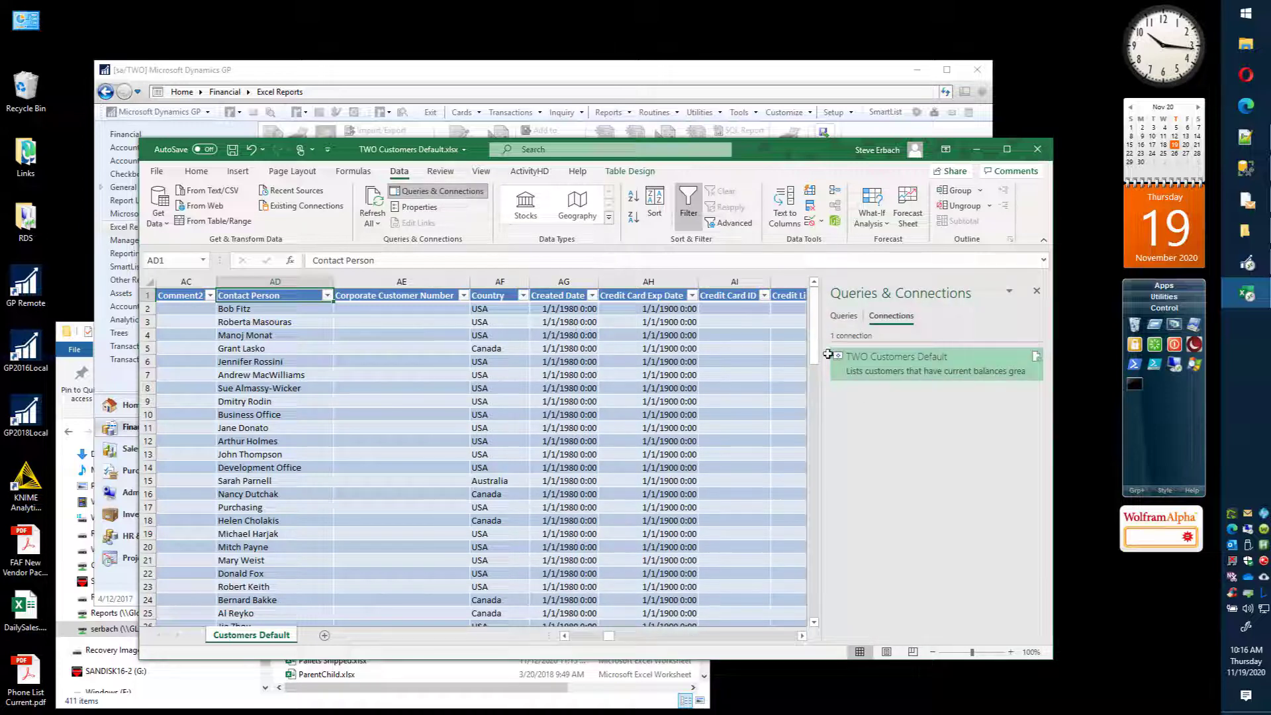
pyautogui.rightClick(894, 356)
pyautogui.click(925, 400)
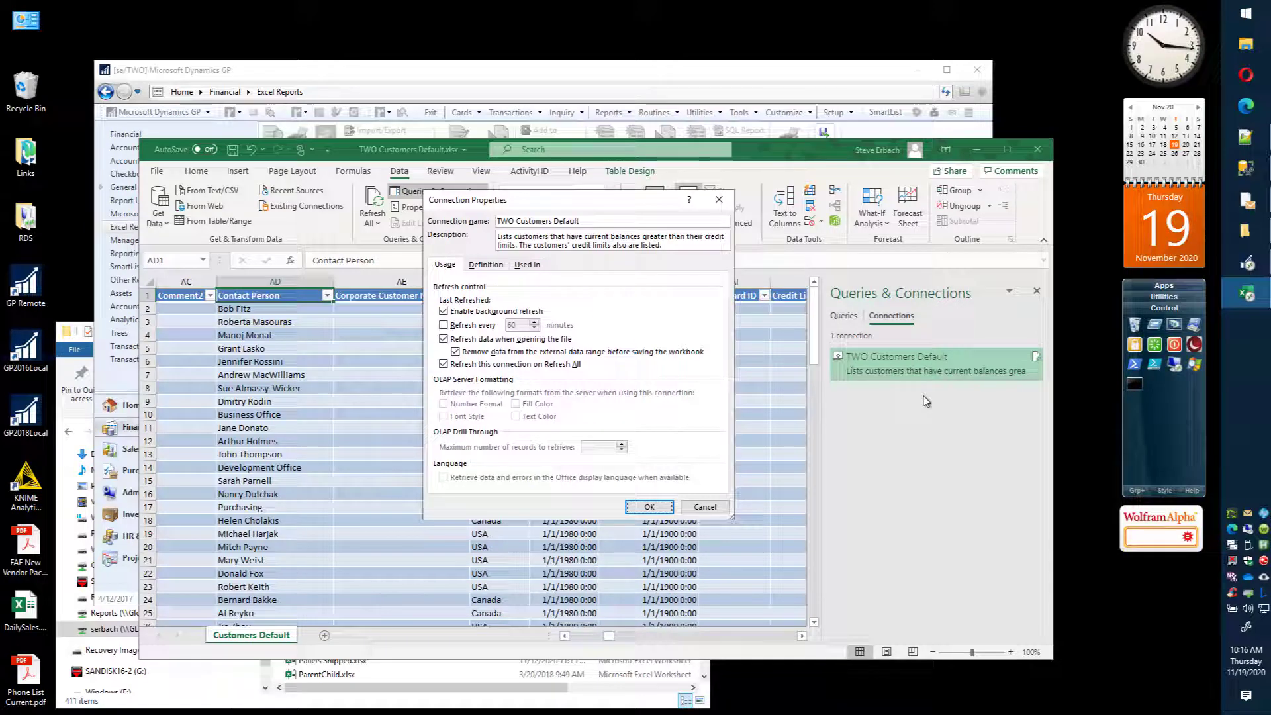
pyautogui.click(490, 266)
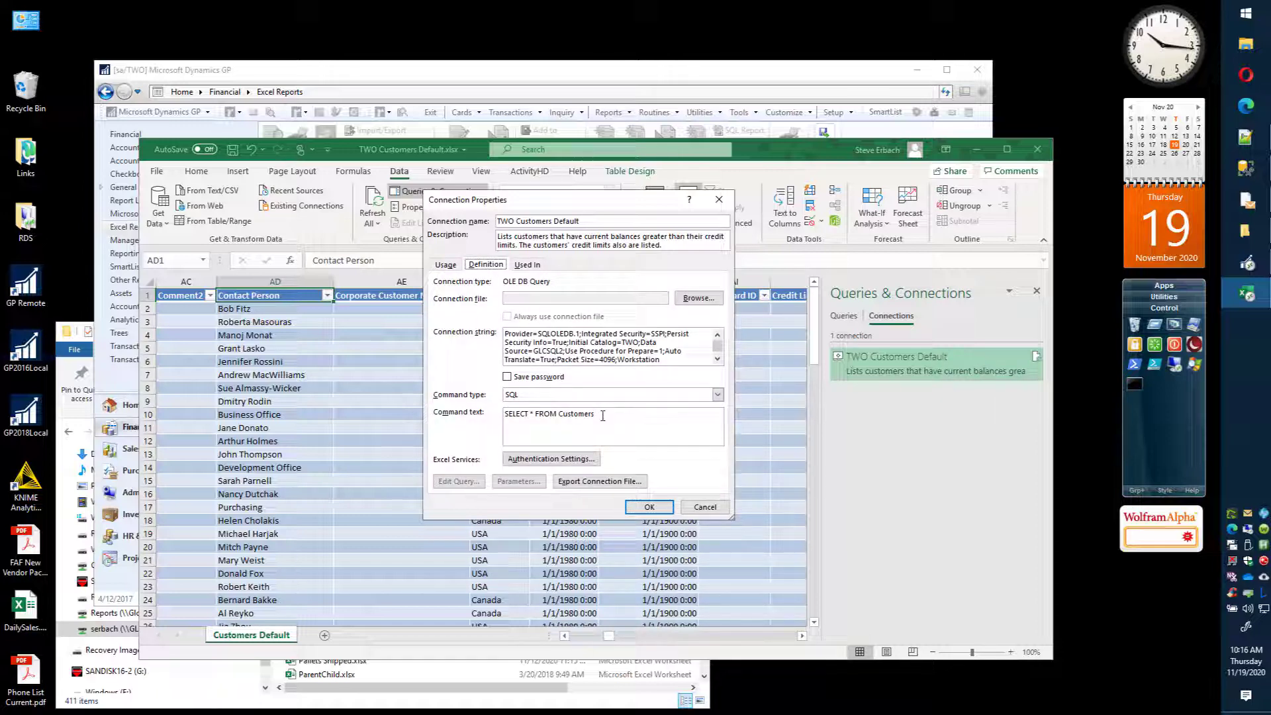
pyautogui.moveTo(599, 415); pyautogui.dragTo(533, 420)
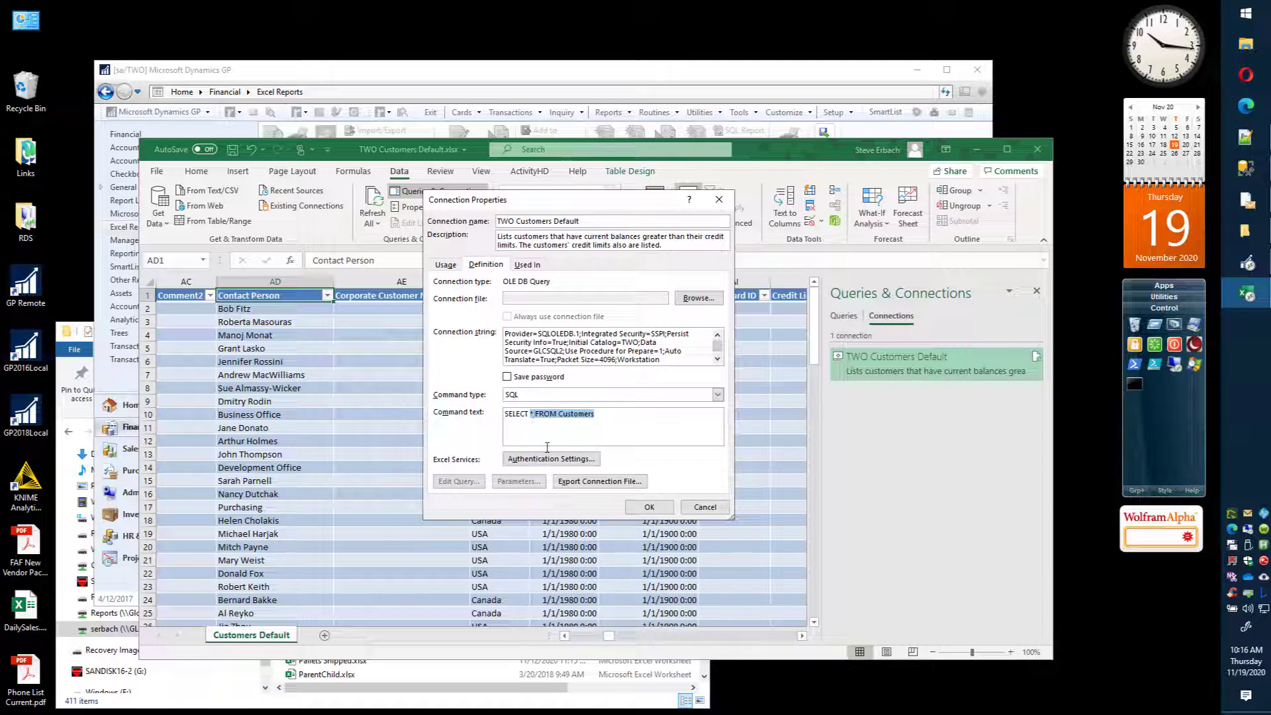
pyautogui.write('[Cu')
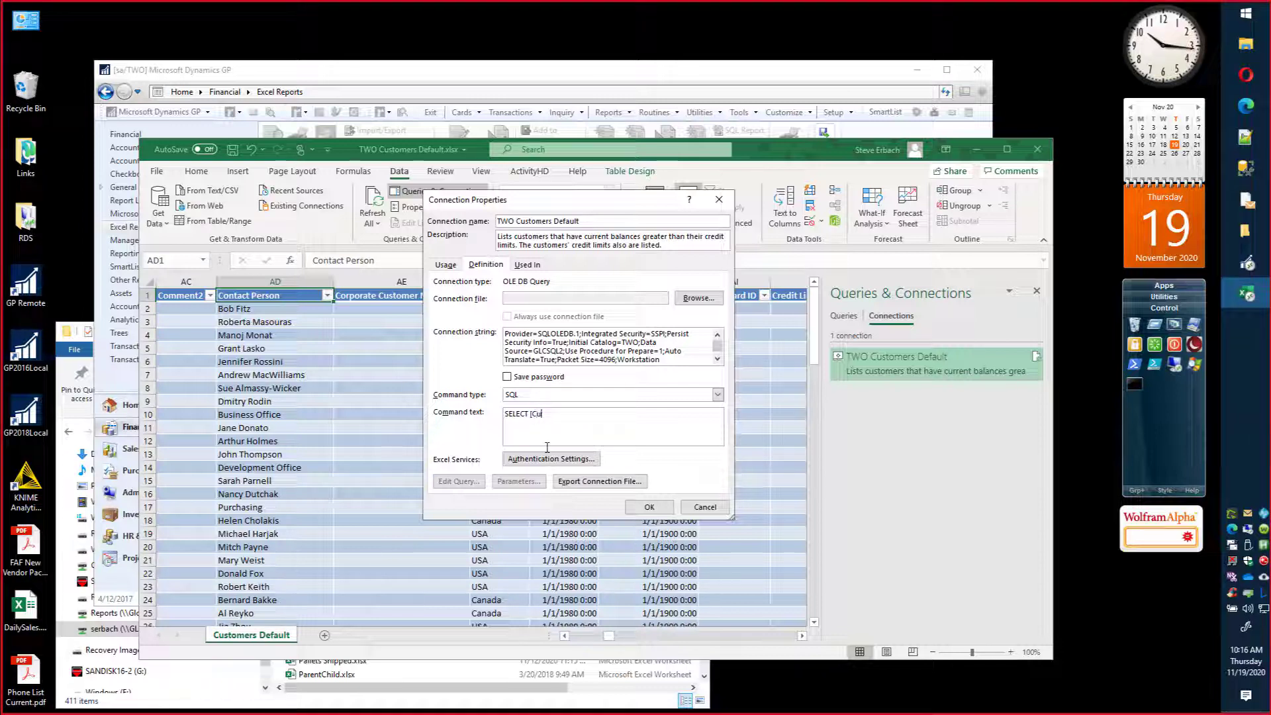
pyautogui.write('stomer Number], [Customer Name],')
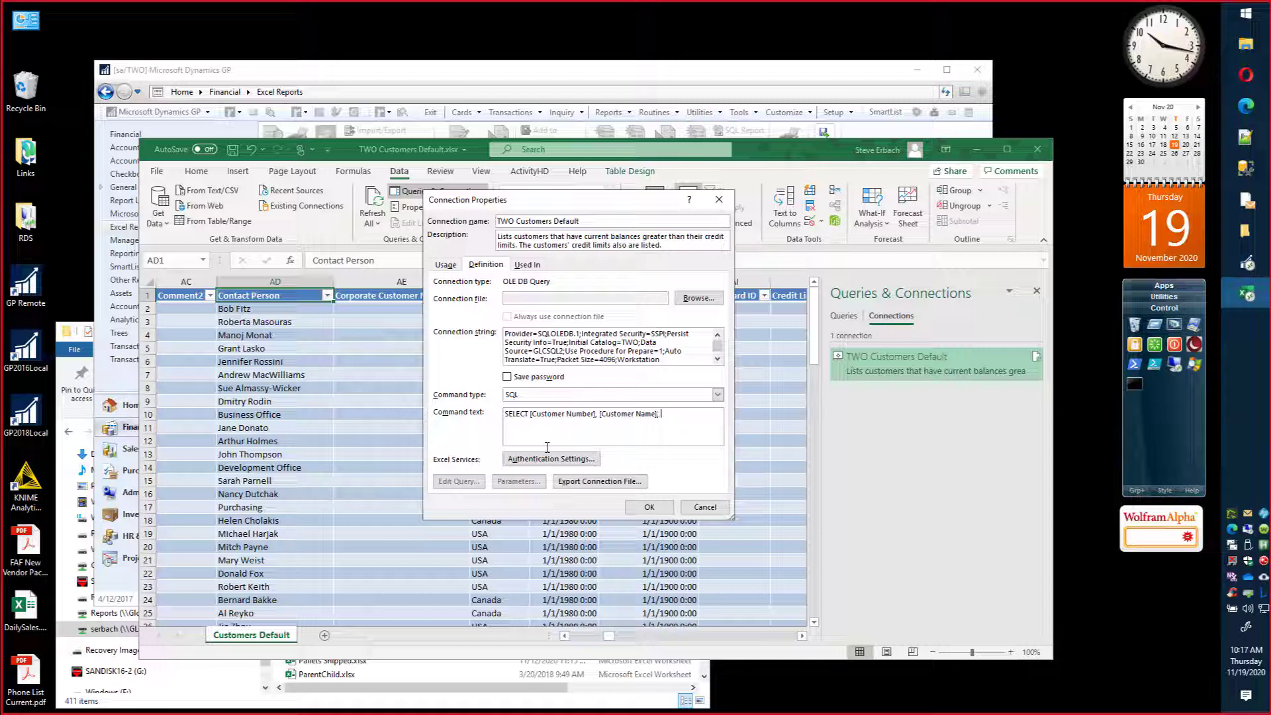
# Step: Complete the command text with the [Contact Person] field and FROM Customers, and apply it to the connection
pyautogui.write('[Contact Person]')
pyautogui.write('ROM')
pyautogui.press('BackSpace')
pyautogui.press('BackSpace')
pyautogui.write('ROM Customers')
pyautogui.click(649, 507)
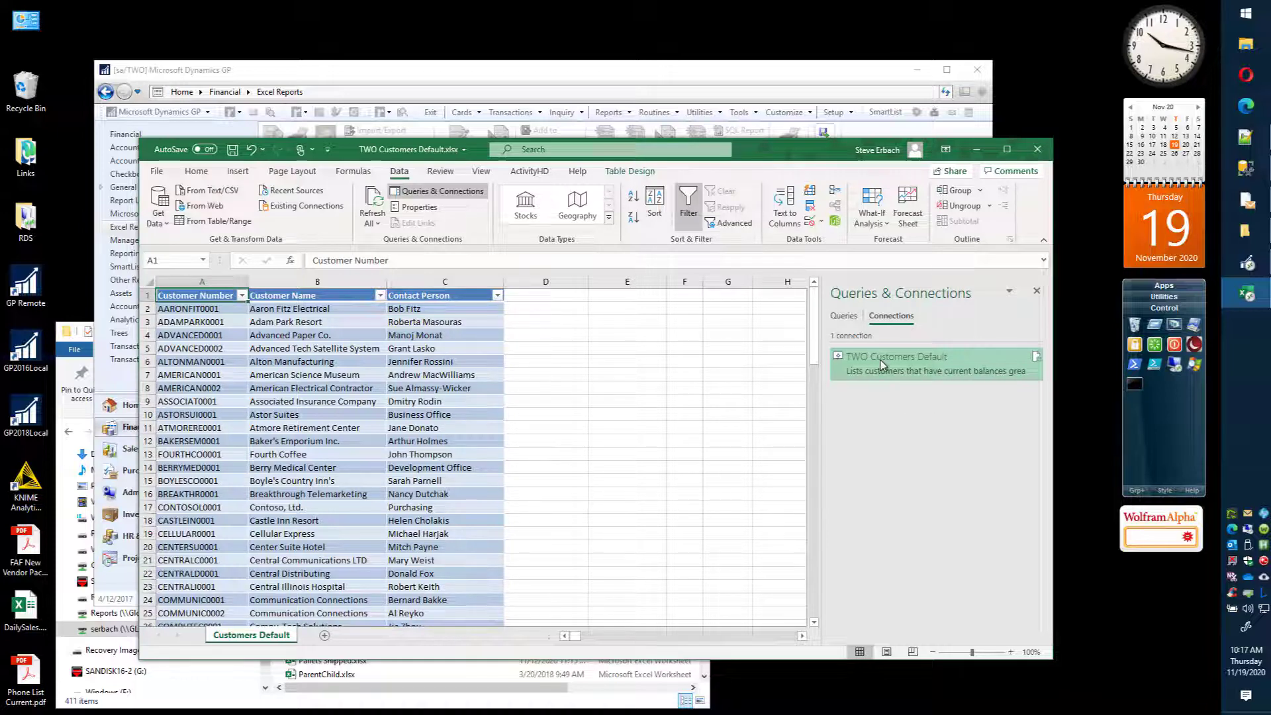
# Step: Review the usage properties of the TWO Customers Default connection and close them without changes
pyautogui.rightClick(905, 359)
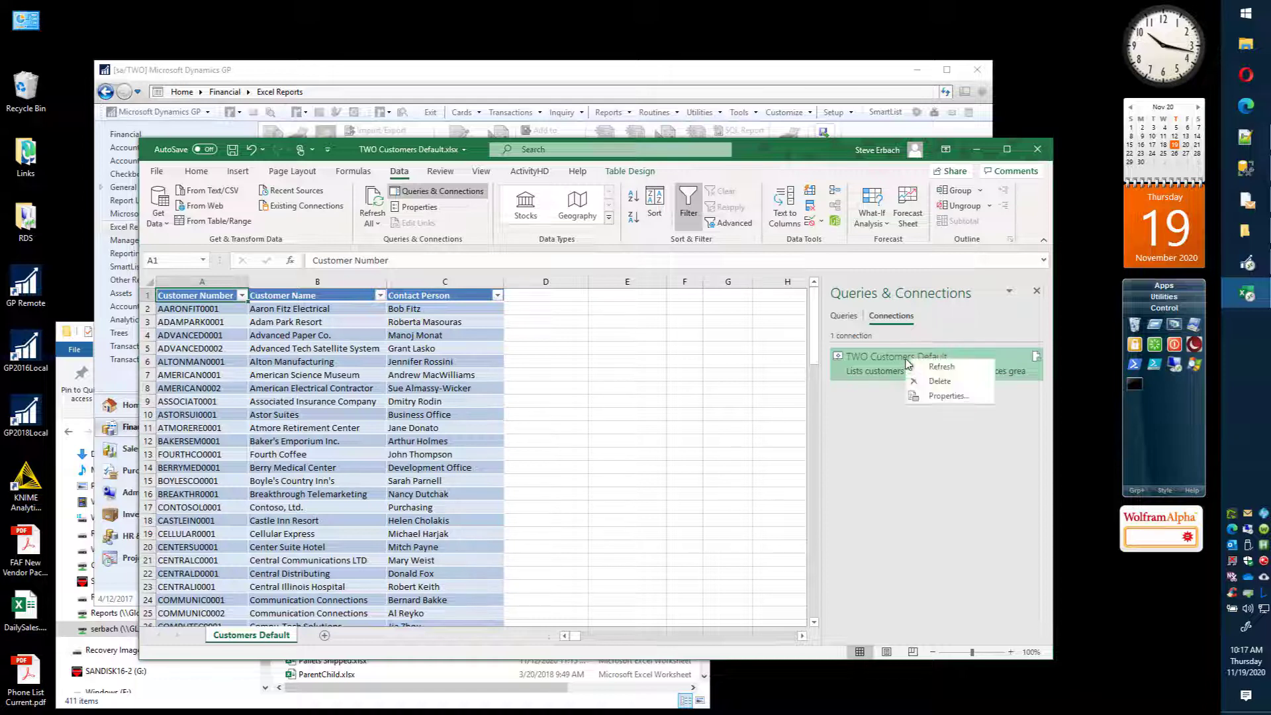
pyautogui.click(938, 396)
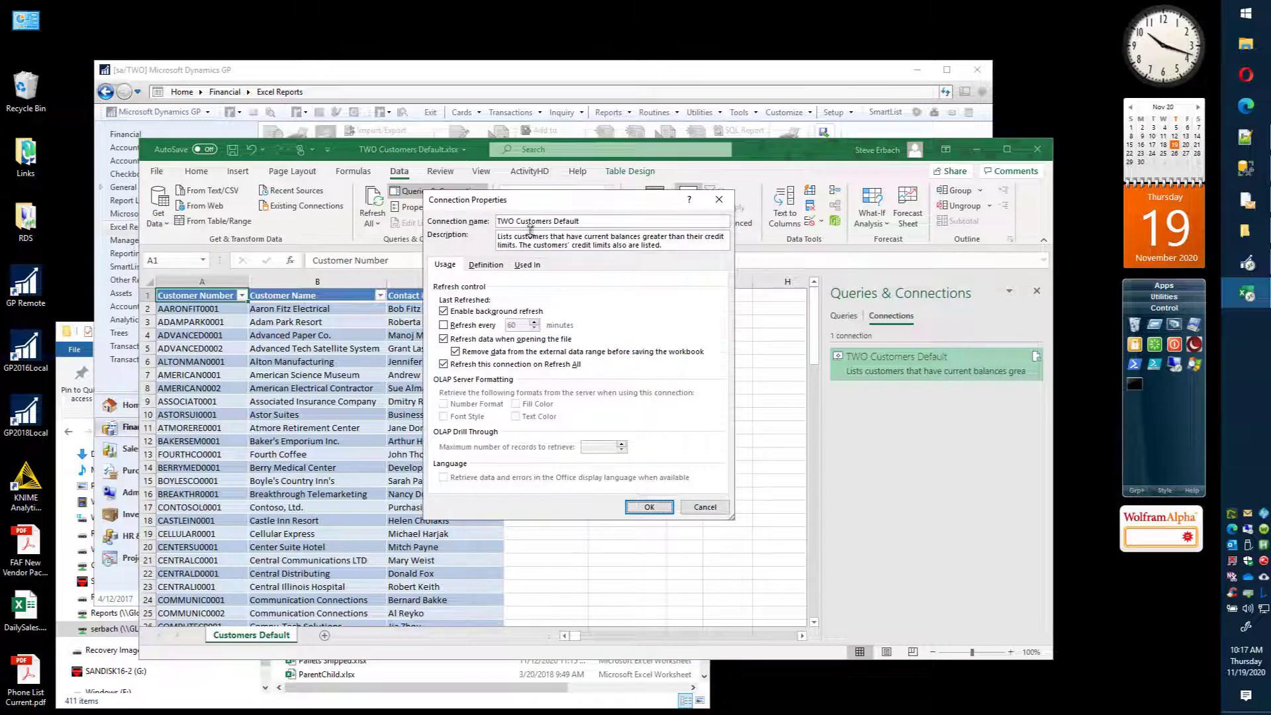
pyautogui.click(703, 507)
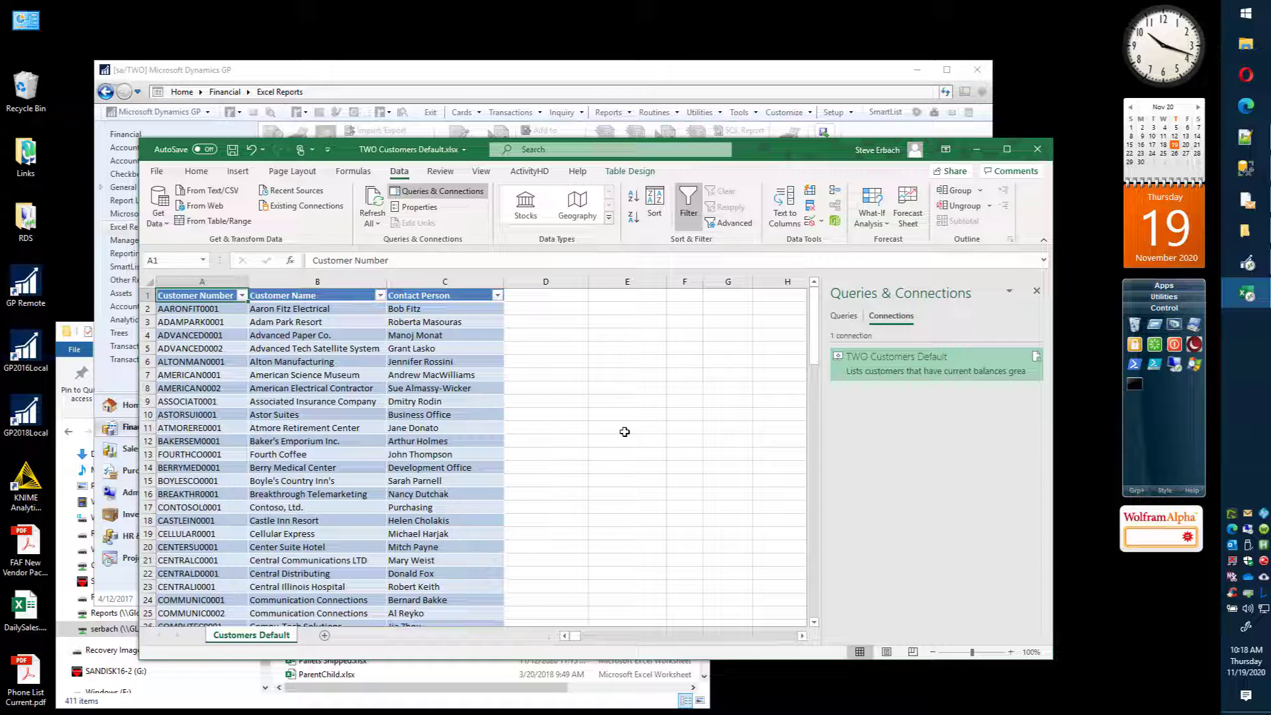
# Step: Glance at the Excel Reports list in Dynamics GP, return to Excel and close TWO Customers Default.xlsx without saving
pyautogui.click(416, 74)
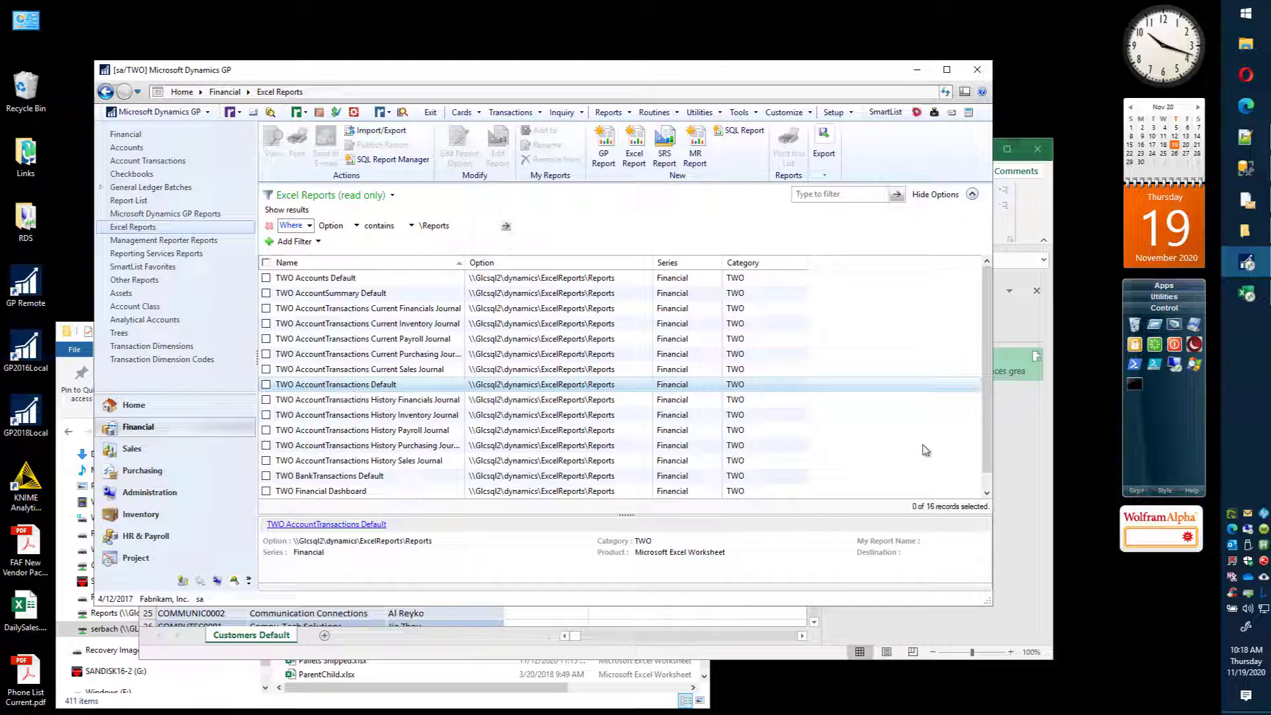
pyautogui.click(1016, 425)
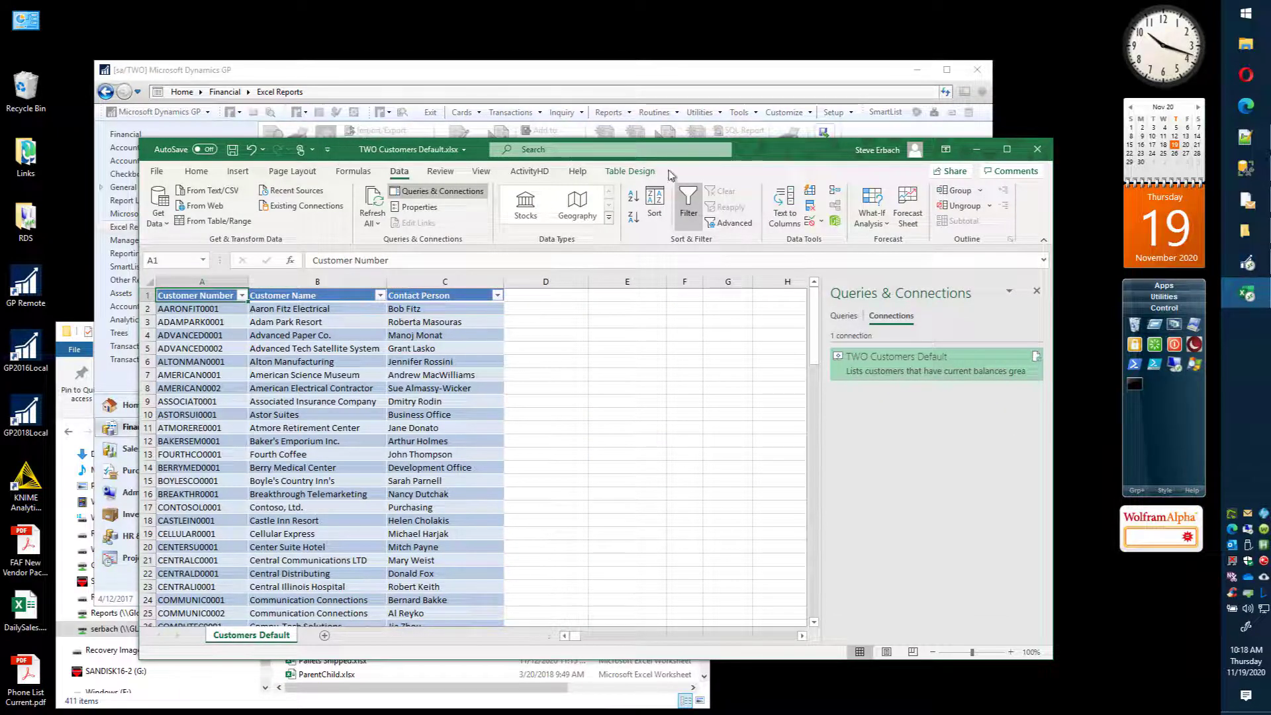
pyautogui.click(1037, 149)
pyautogui.click(605, 384)
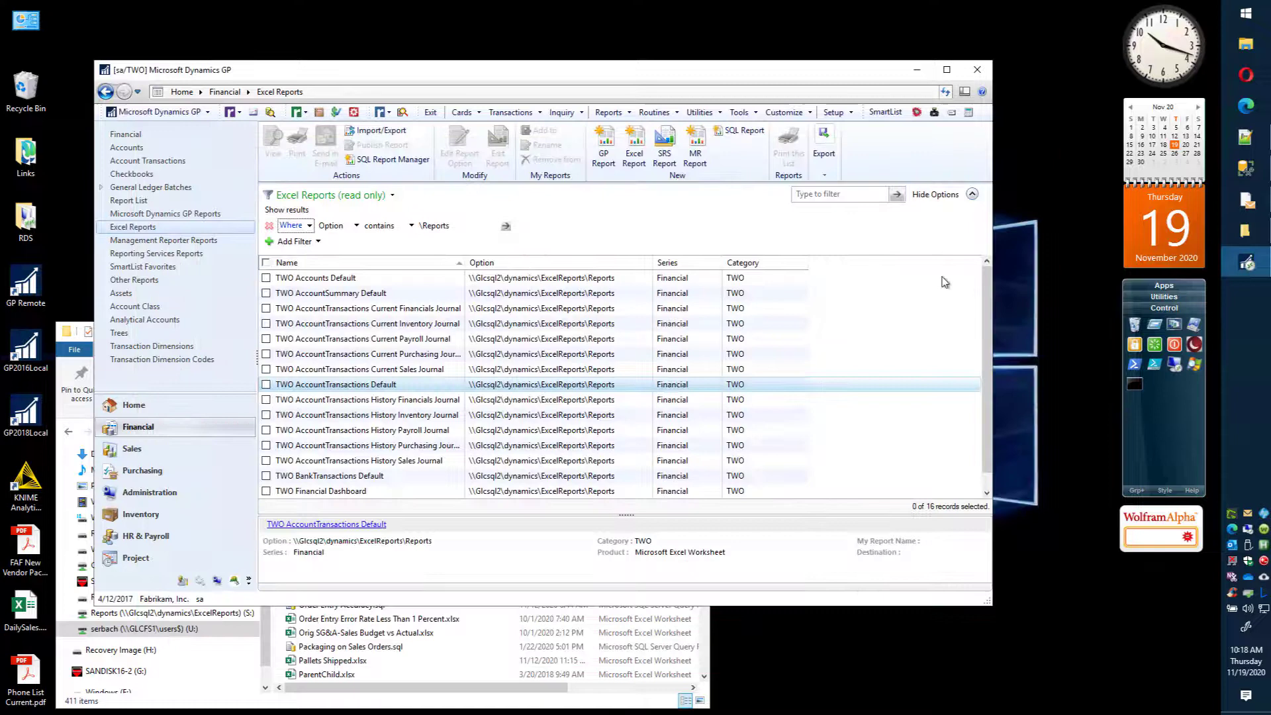
# Step: Start Excel, open the pinned workbook PlaceHolderGLC.xlsx and check the two cells of its placeholder table
pyautogui.moveTo(1168, 286)
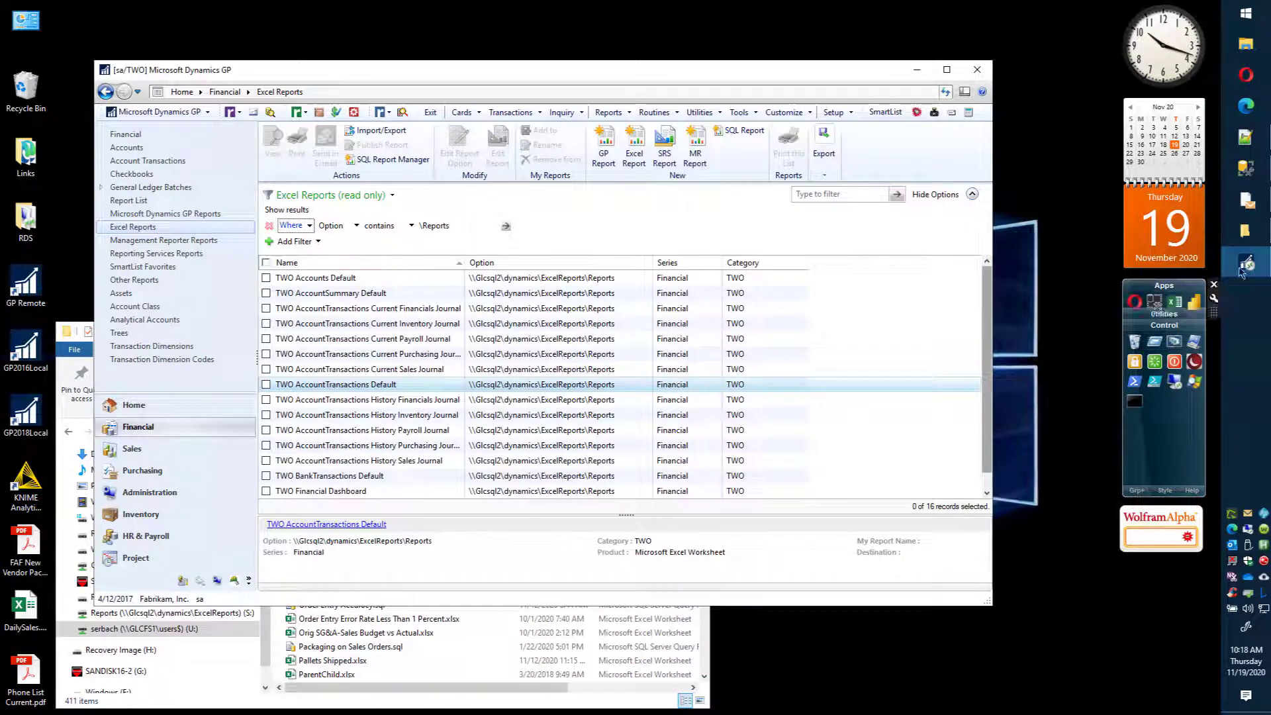
pyautogui.click(1174, 303)
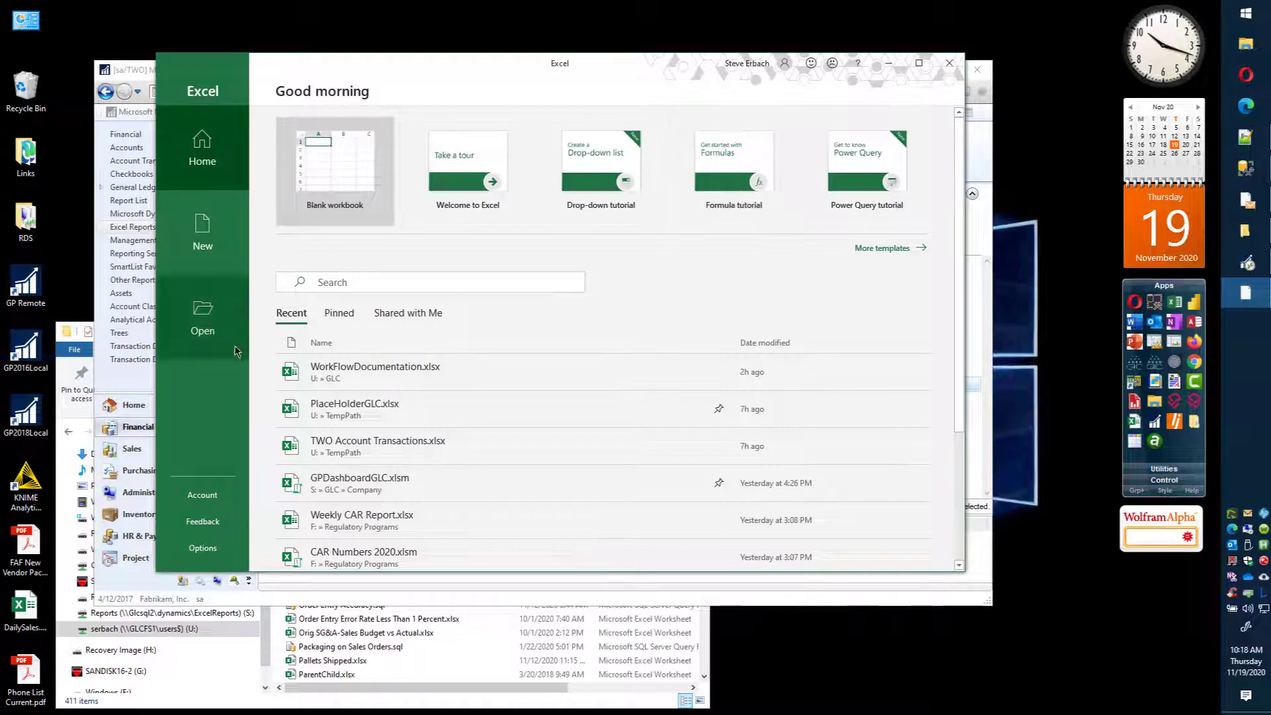
pyautogui.click(206, 318)
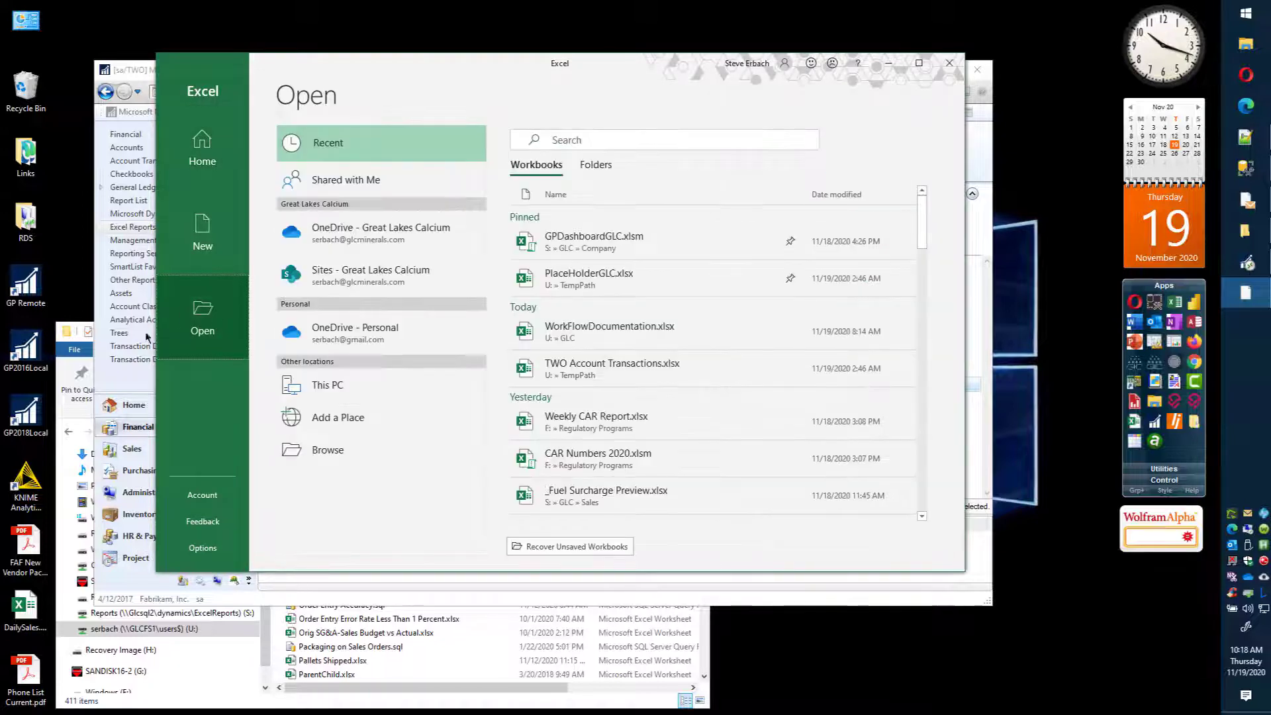
pyautogui.click(612, 281)
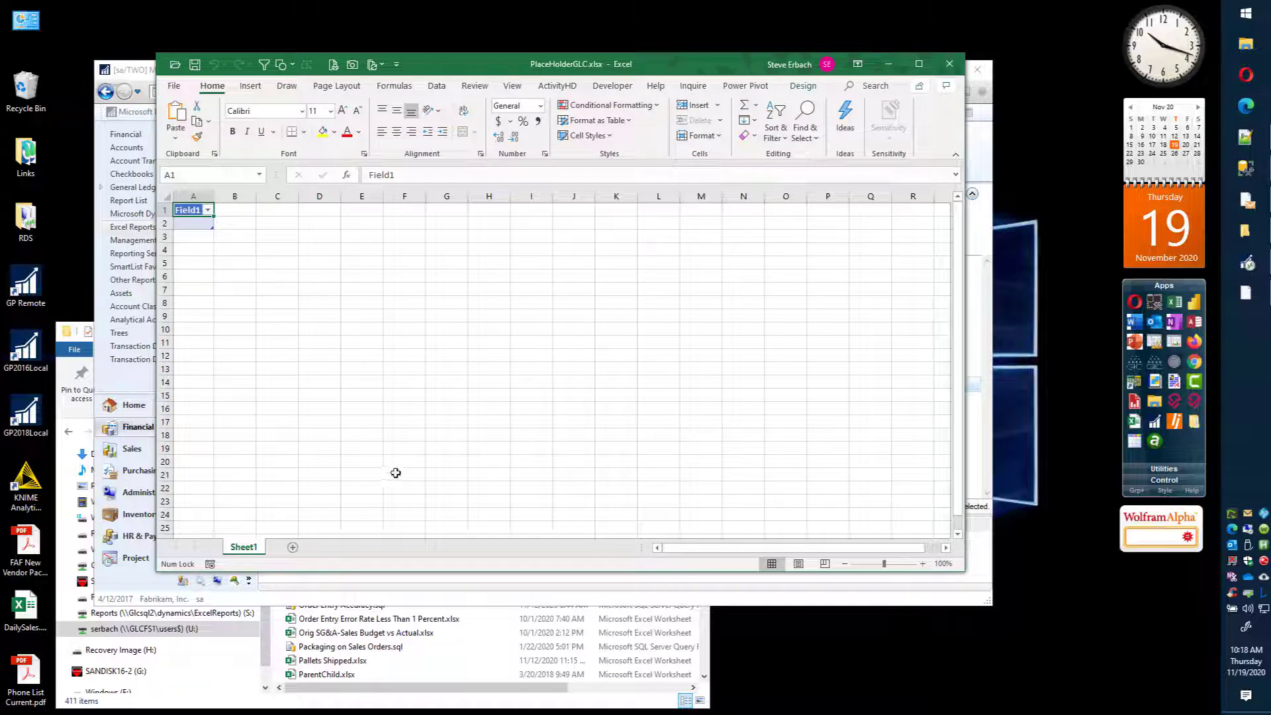
pyautogui.click(189, 223)
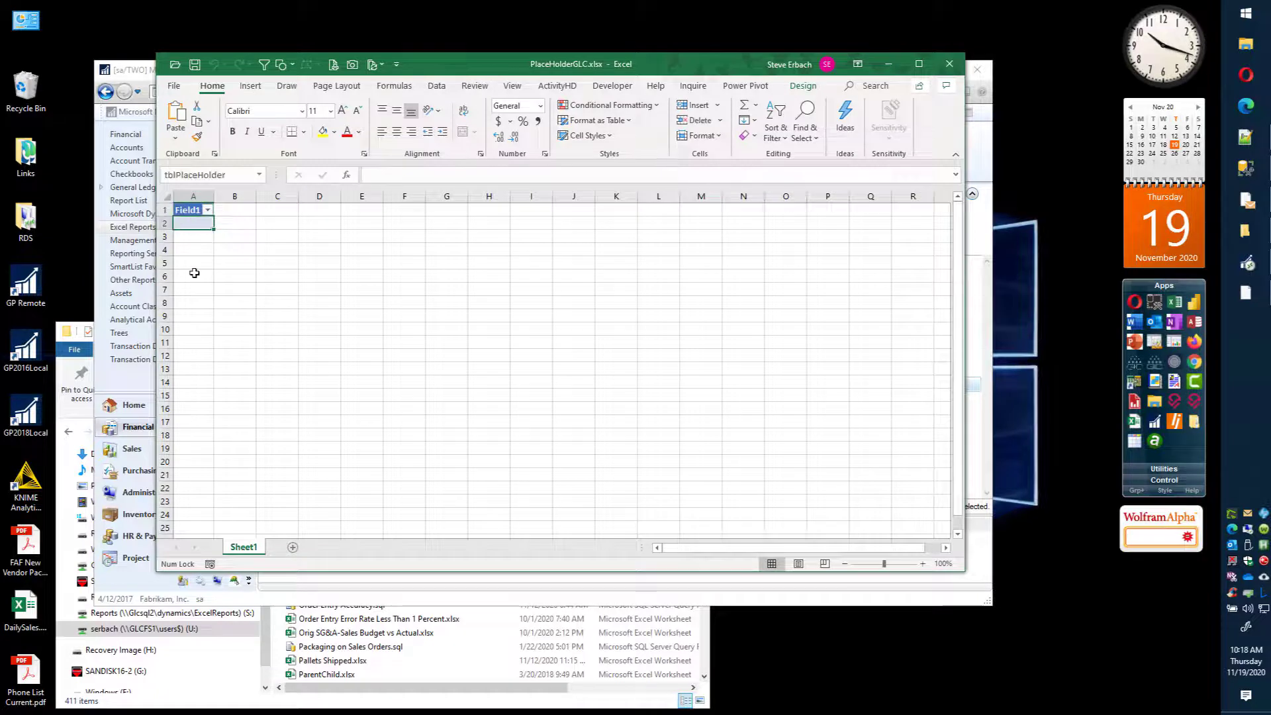
pyautogui.press('Up')
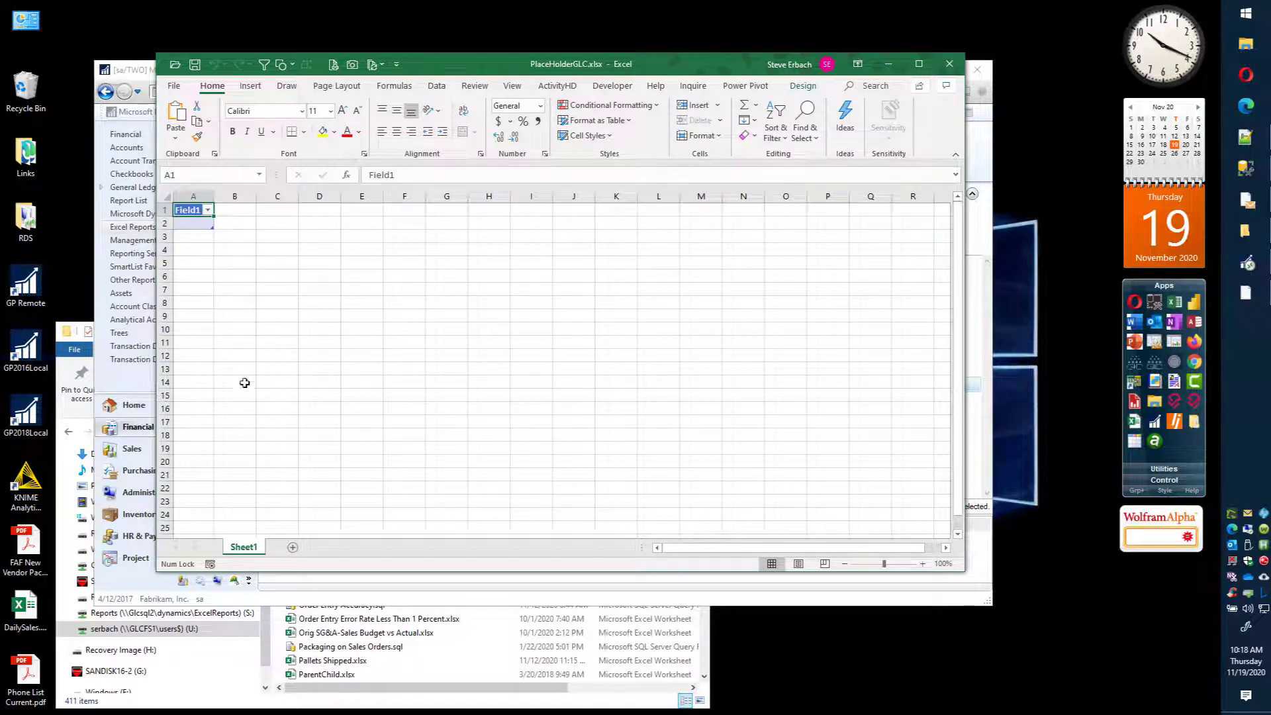
# Step: Open the definition of the Place Holder Query connection and examine its SQL command text
pyautogui.click(436, 86)
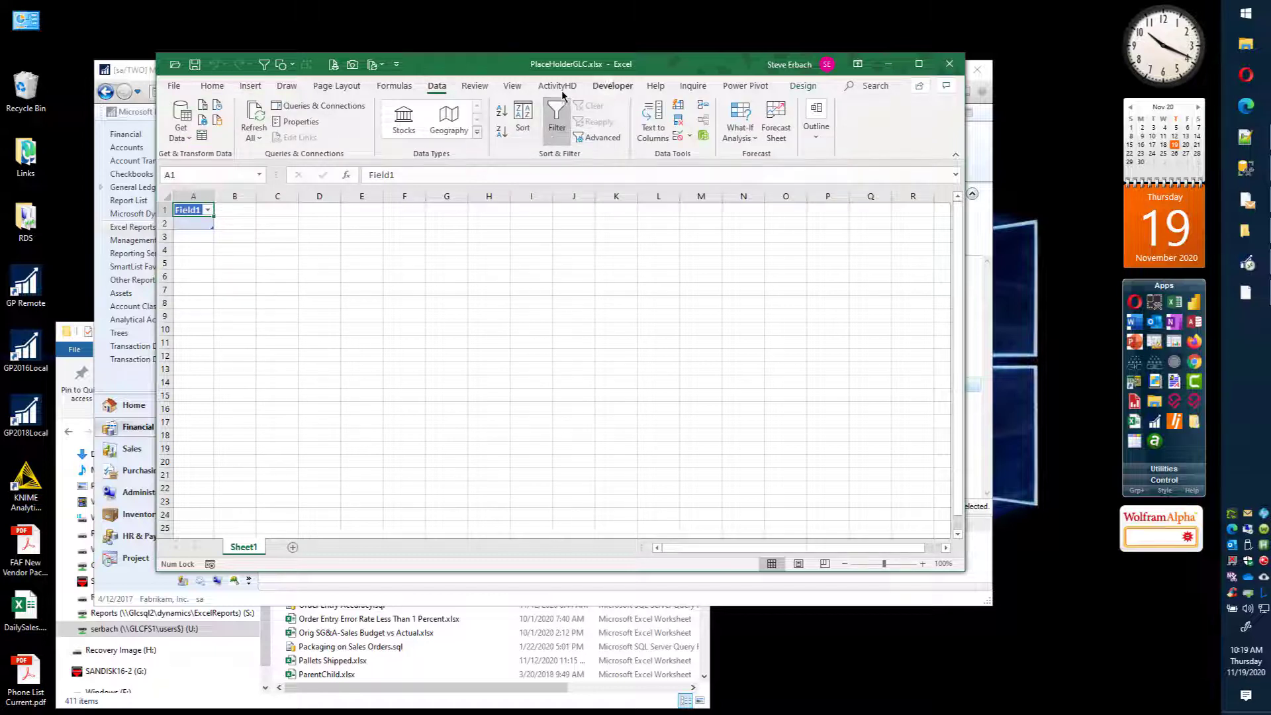
pyautogui.click(298, 106)
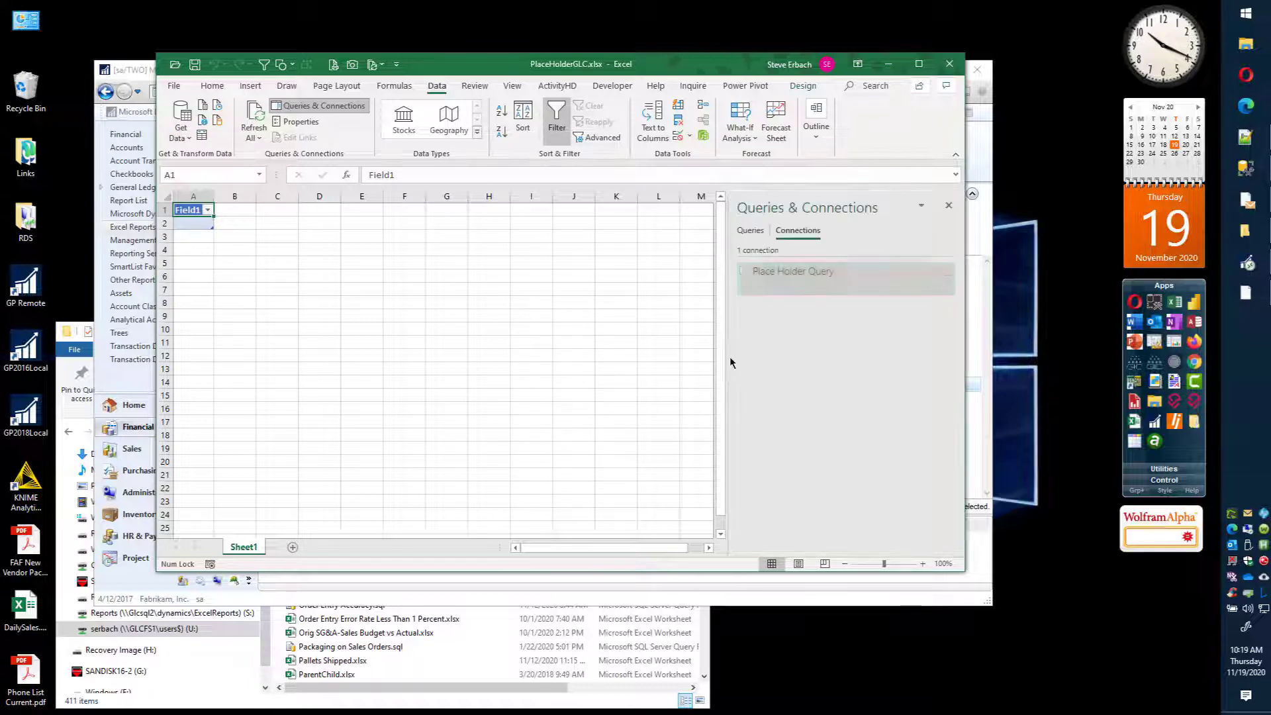
pyautogui.rightClick(805, 274)
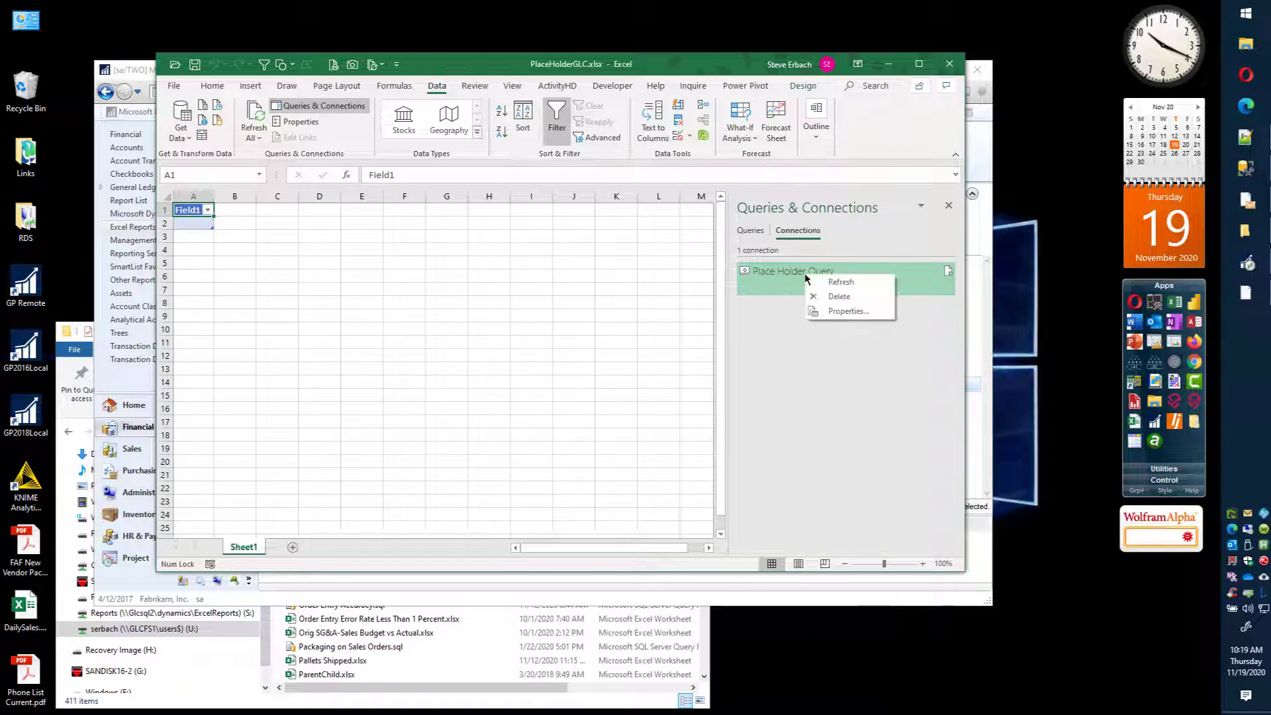
pyautogui.click(843, 311)
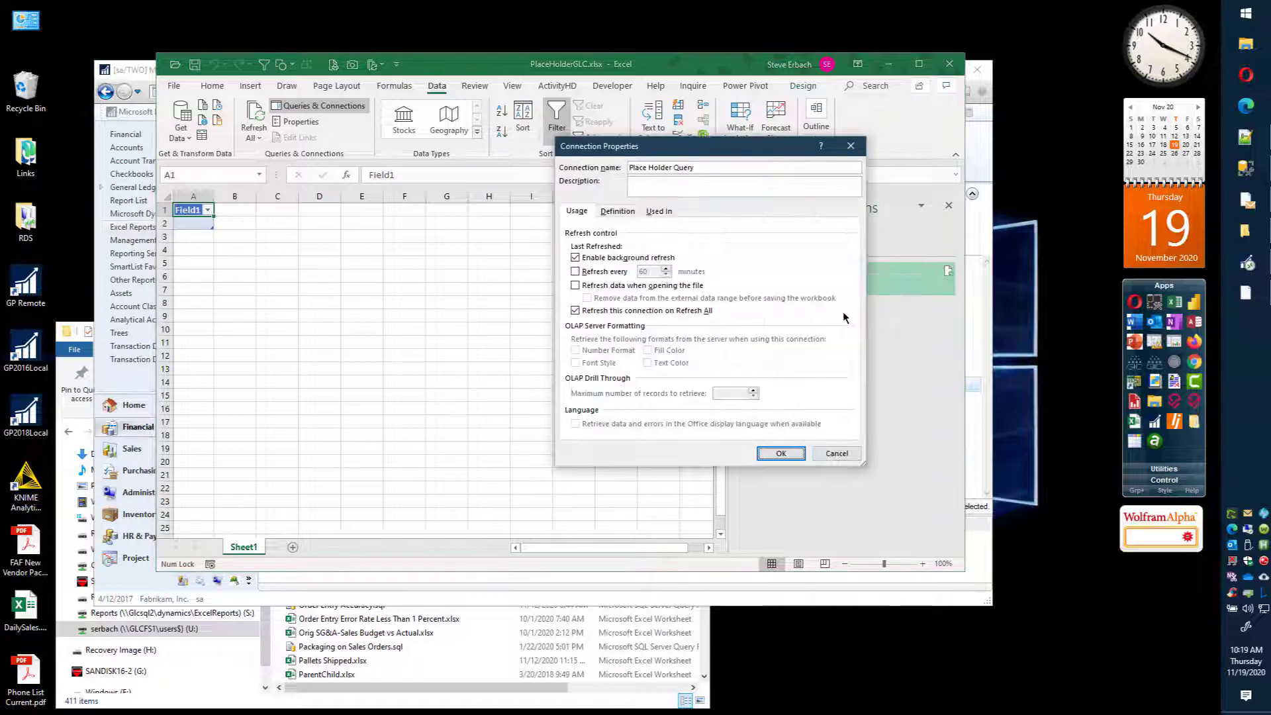
pyautogui.click(617, 211)
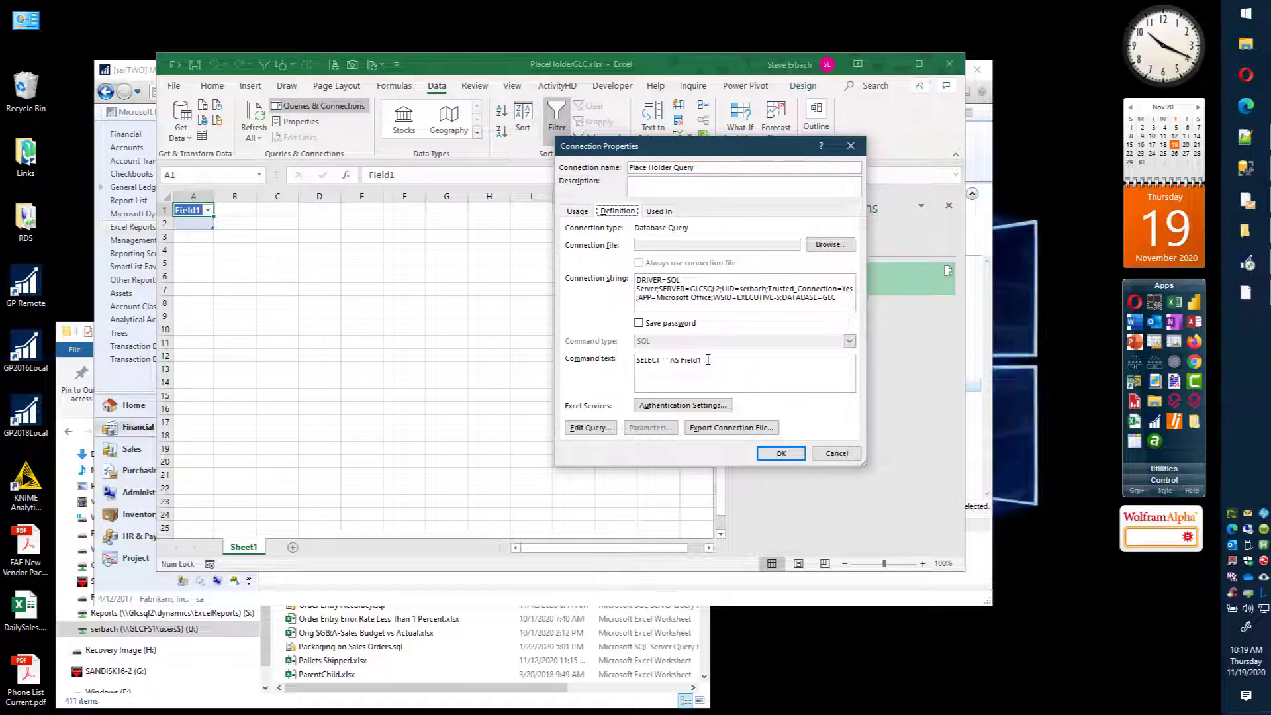
pyautogui.moveTo(712, 362); pyautogui.dragTo(597, 364)
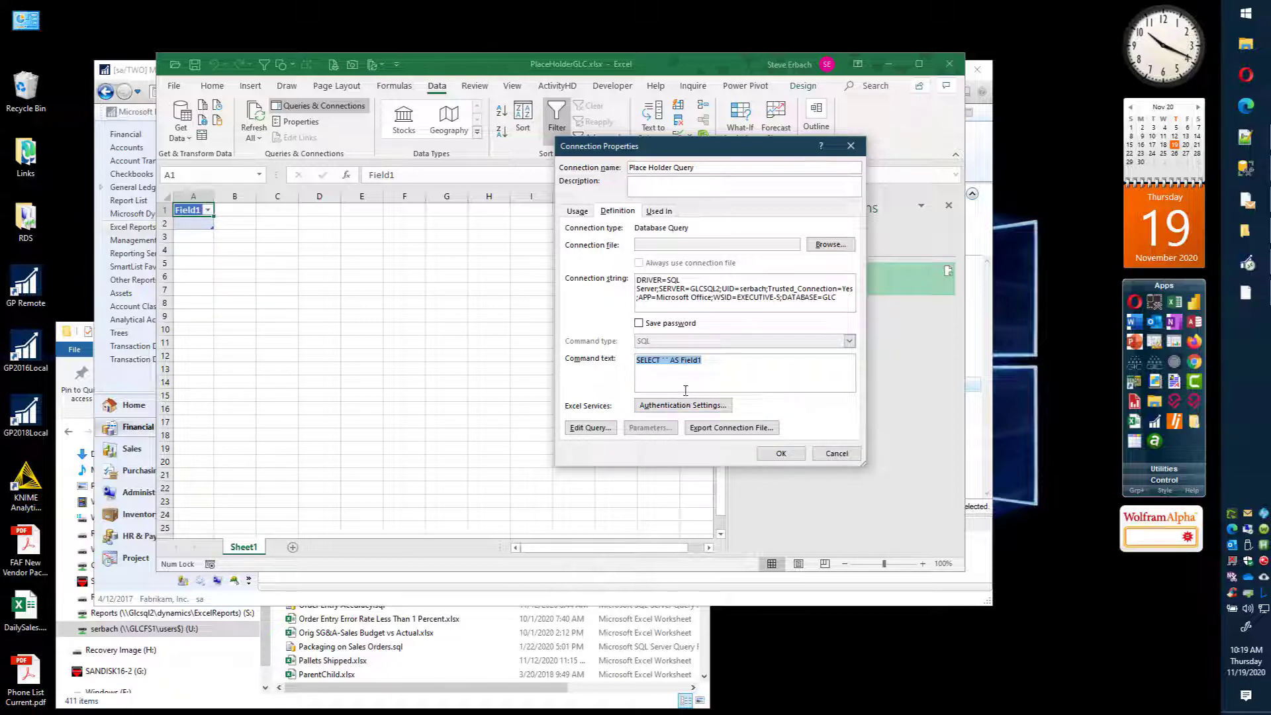
pyautogui.click(665, 359)
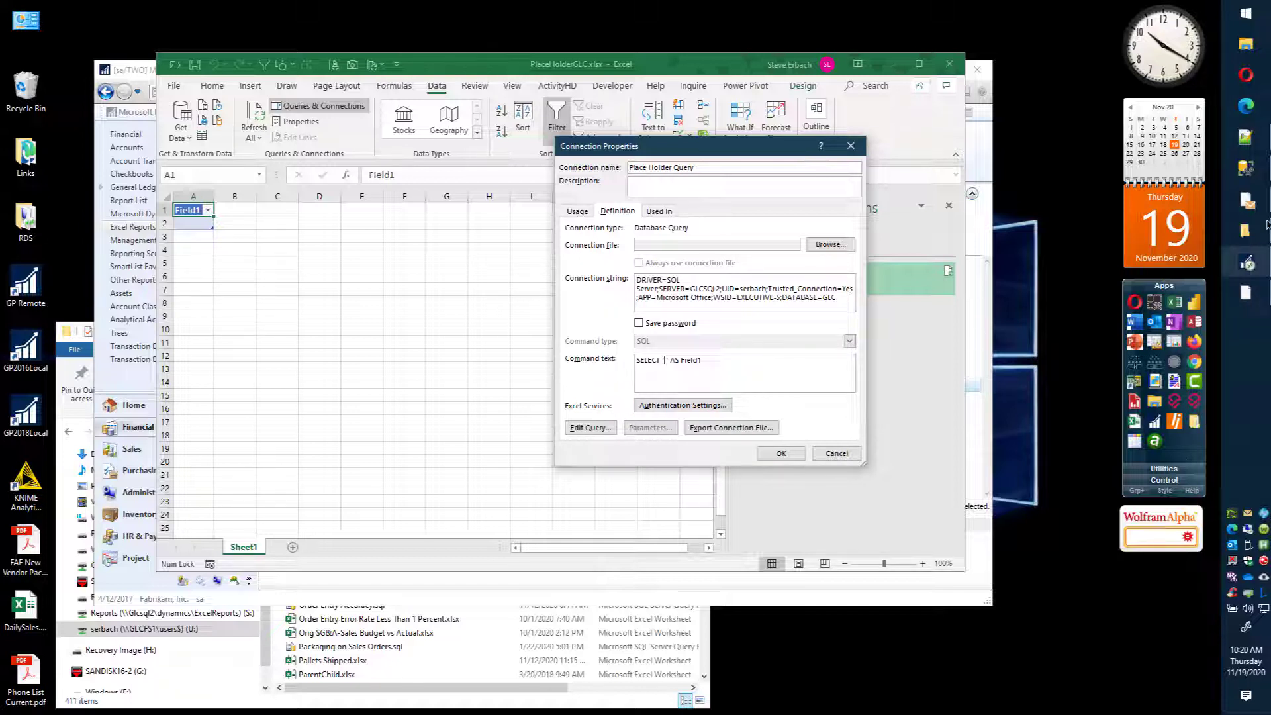
# Step: Replace the connection string with the lines DRIVER=SQL Server; SERVER=GLCSQL2; Trusted_Connection=Yes; DATABASE=TWO copied from Notepad++
pyautogui.click(1246, 137)
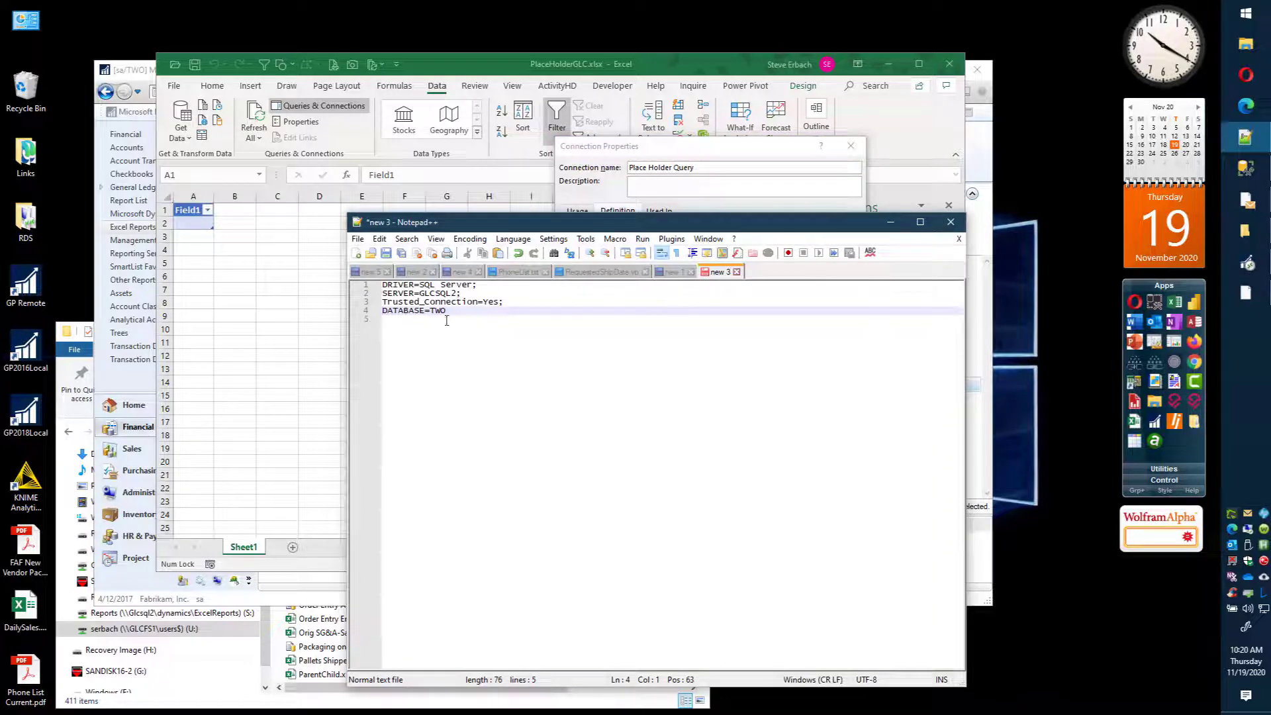
pyautogui.moveTo(448, 311); pyautogui.dragTo(383, 285)
pyautogui.hotkey('ctrl', 'c')
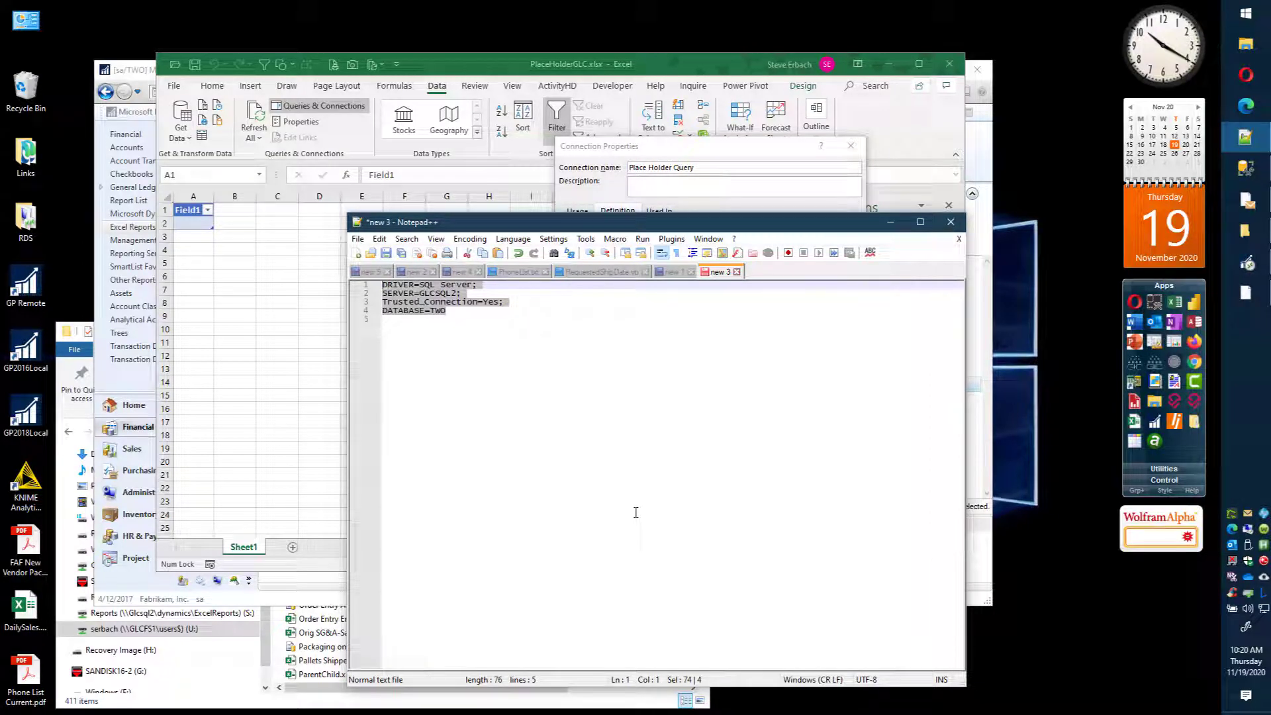
pyautogui.click(713, 159)
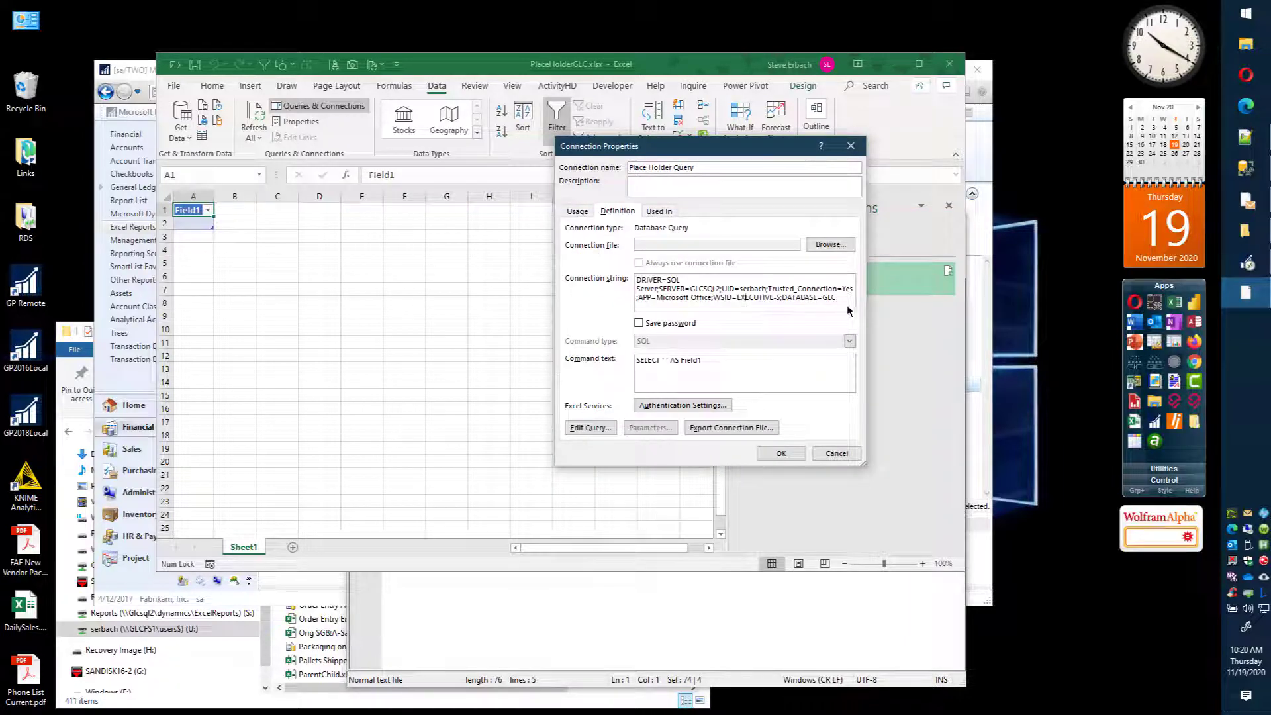
pyautogui.hotkey('ctrl', 'a')
pyautogui.hotkey('ctrl', 'v')
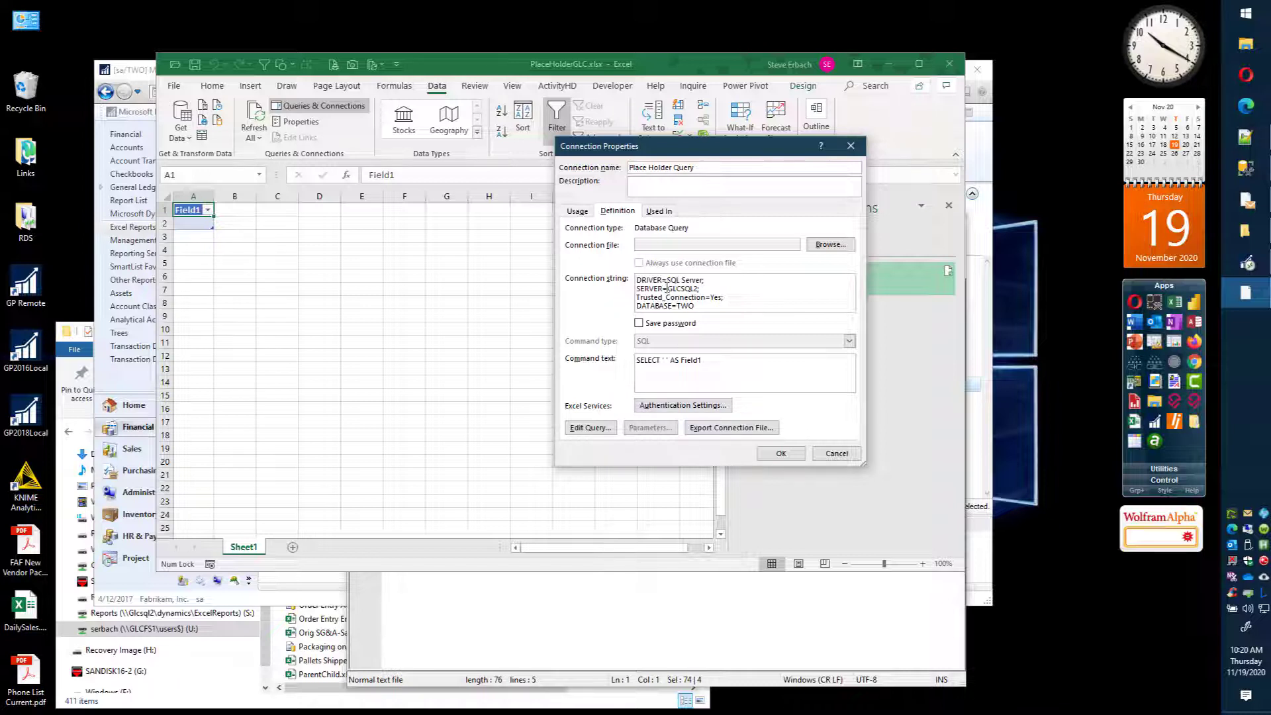
# Step: Examine the driver, server and trusted-connection parts of the new connection string one by one
pyautogui.moveTo(666, 280); pyautogui.dragTo(702, 283)
pyautogui.moveTo(703, 279); pyautogui.dragTo(669, 281)
pyautogui.click(714, 282)
pyautogui.moveTo(662, 288); pyautogui.dragTo(635, 292)
pyautogui.click(659, 290)
pyautogui.moveTo(667, 289); pyautogui.dragTo(698, 289)
pyautogui.moveTo(705, 297); pyautogui.dragTo(634, 299)
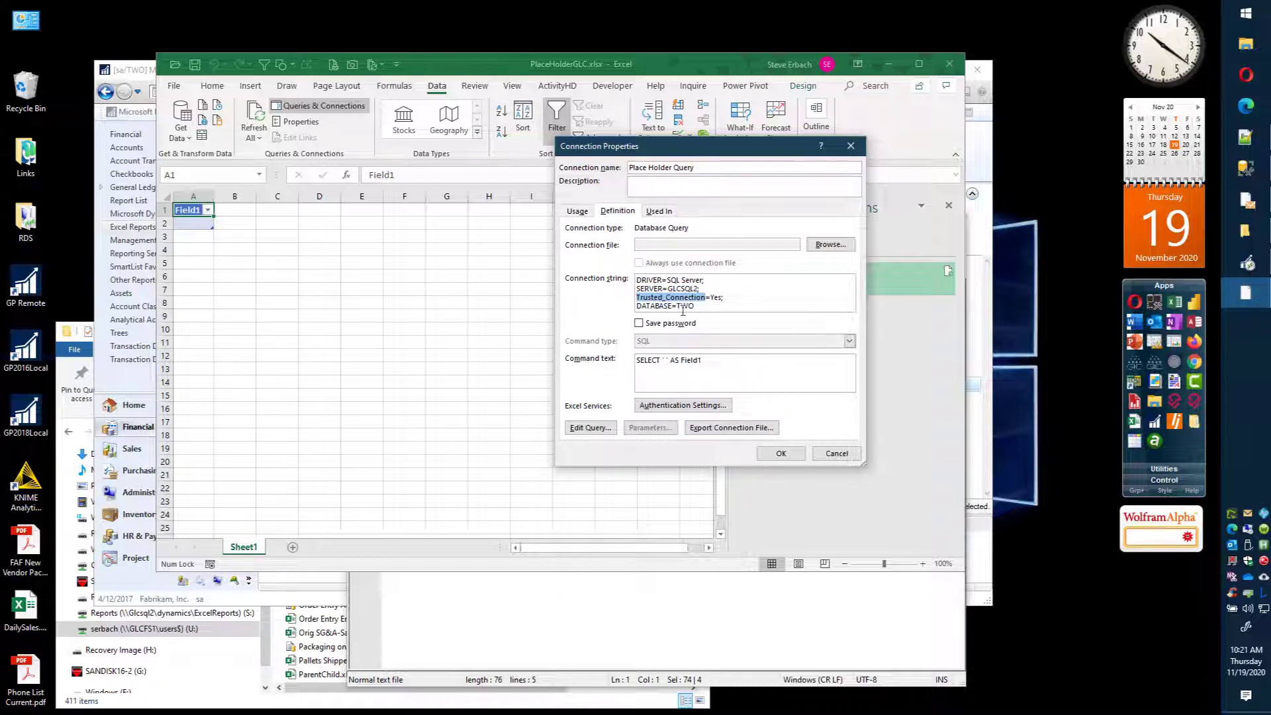
# Step: Examine the Trusted_Connection setting and the DATABASE entry in the connection string
pyautogui.click(728, 297)
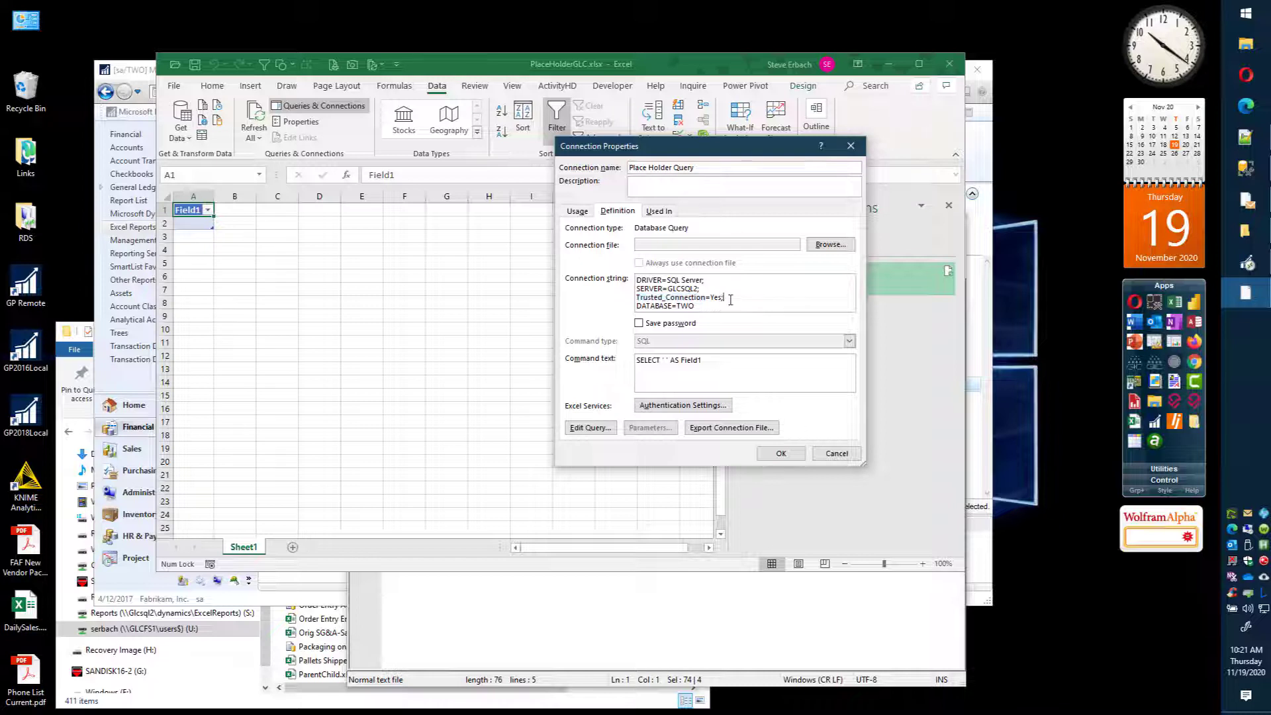
pyautogui.click(709, 305)
pyautogui.moveTo(706, 298); pyautogui.dragTo(634, 298)
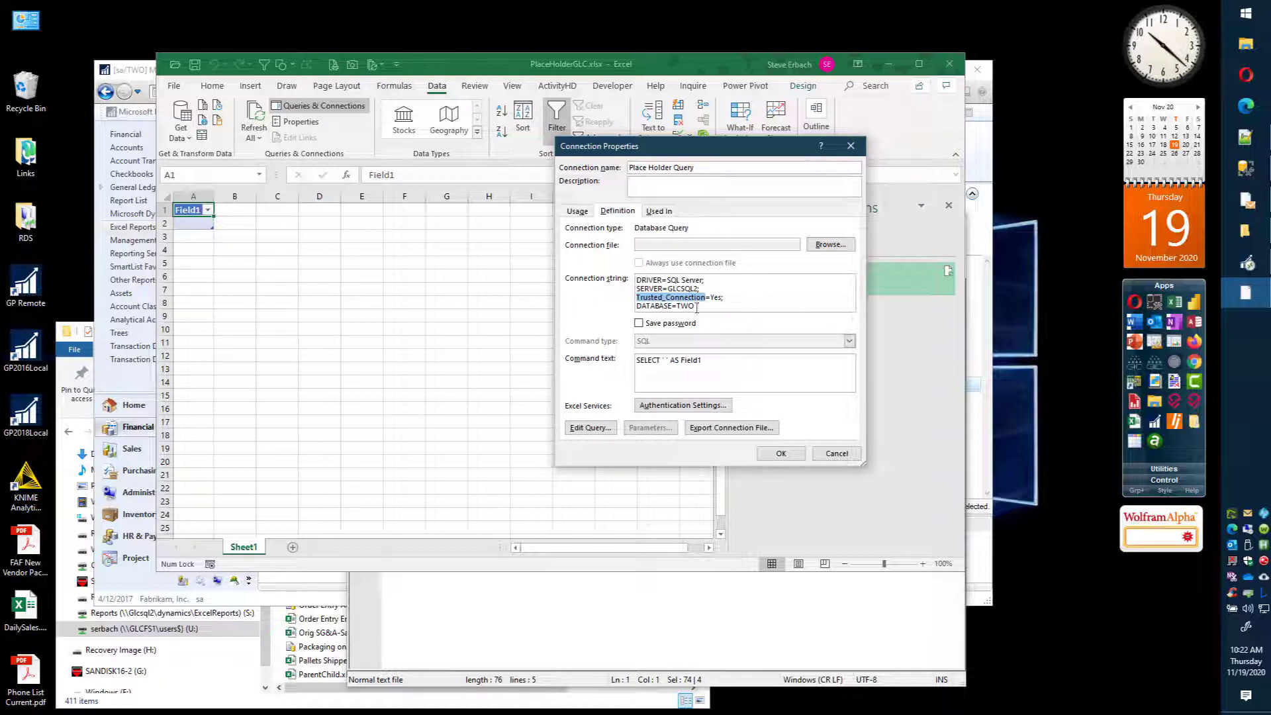
pyautogui.click(698, 306)
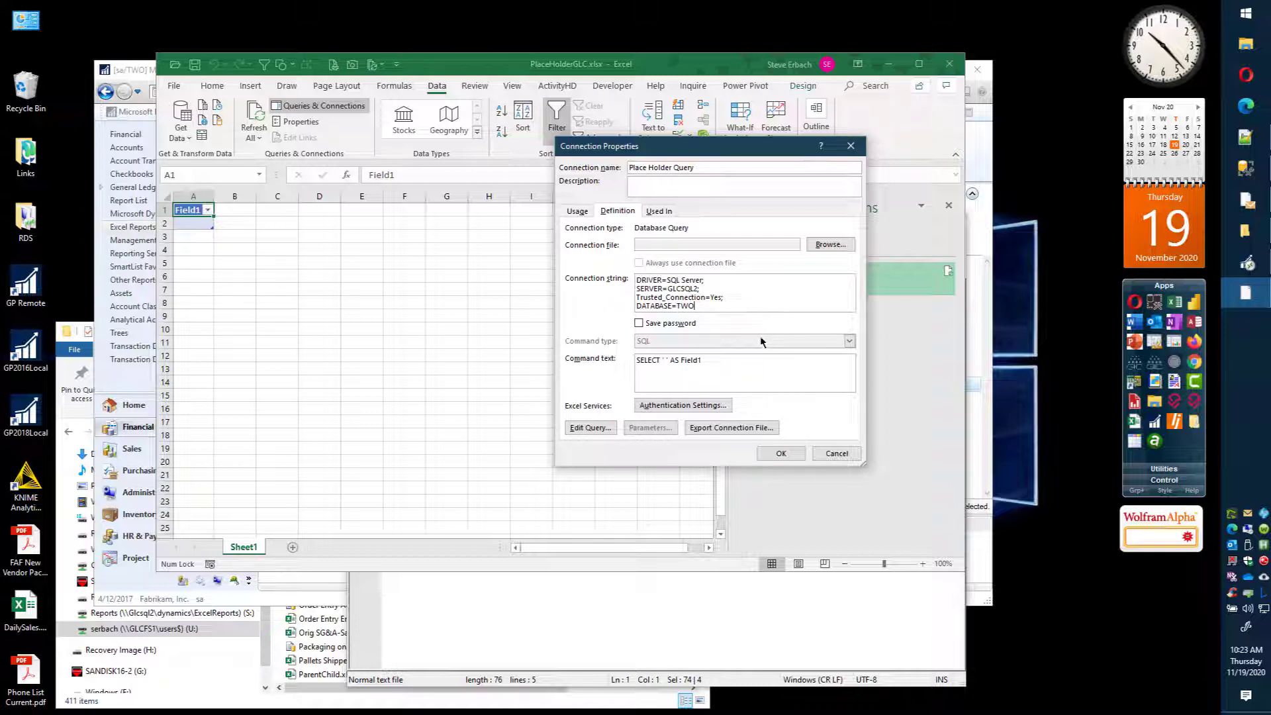
# Step: Replace the connection's command text with SELECT * FROM AccountTransactions and apply it to load the data
pyautogui.click(713, 372)
pyautogui.hotkey('ctrl', 'a')
pyautogui.write('SELECT')
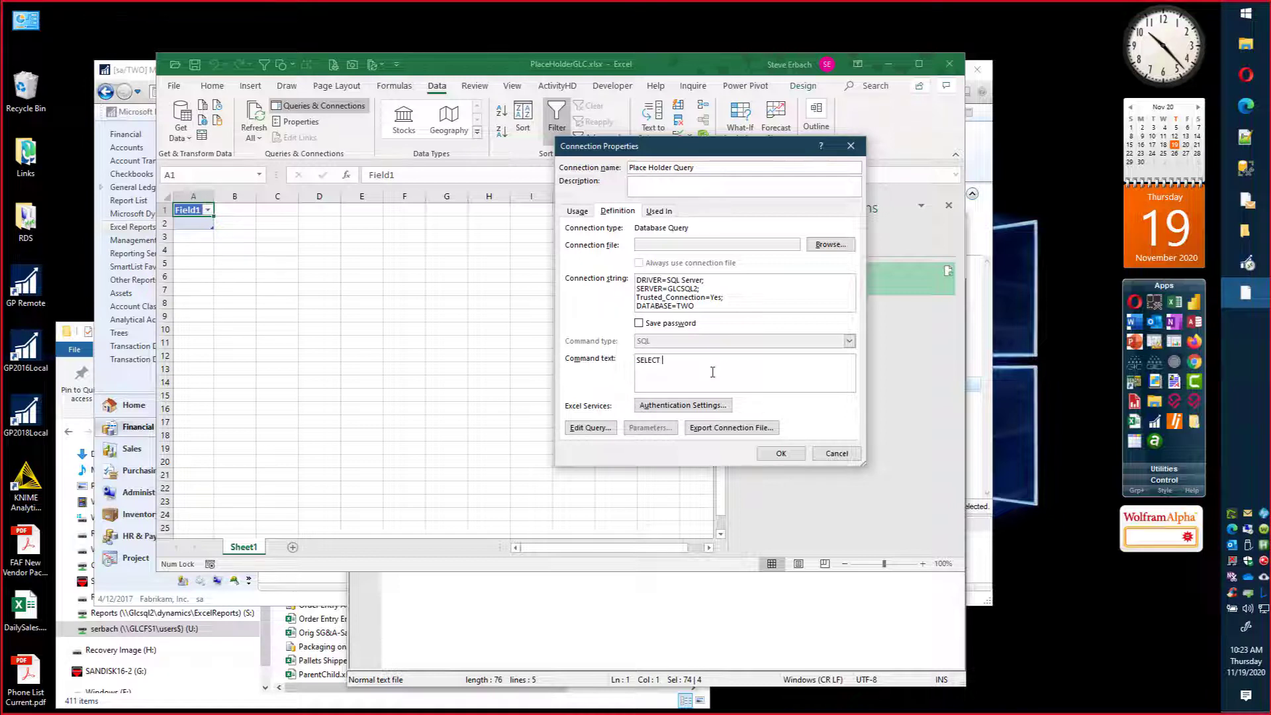
pyautogui.write(' * FROM AccountTransactions')
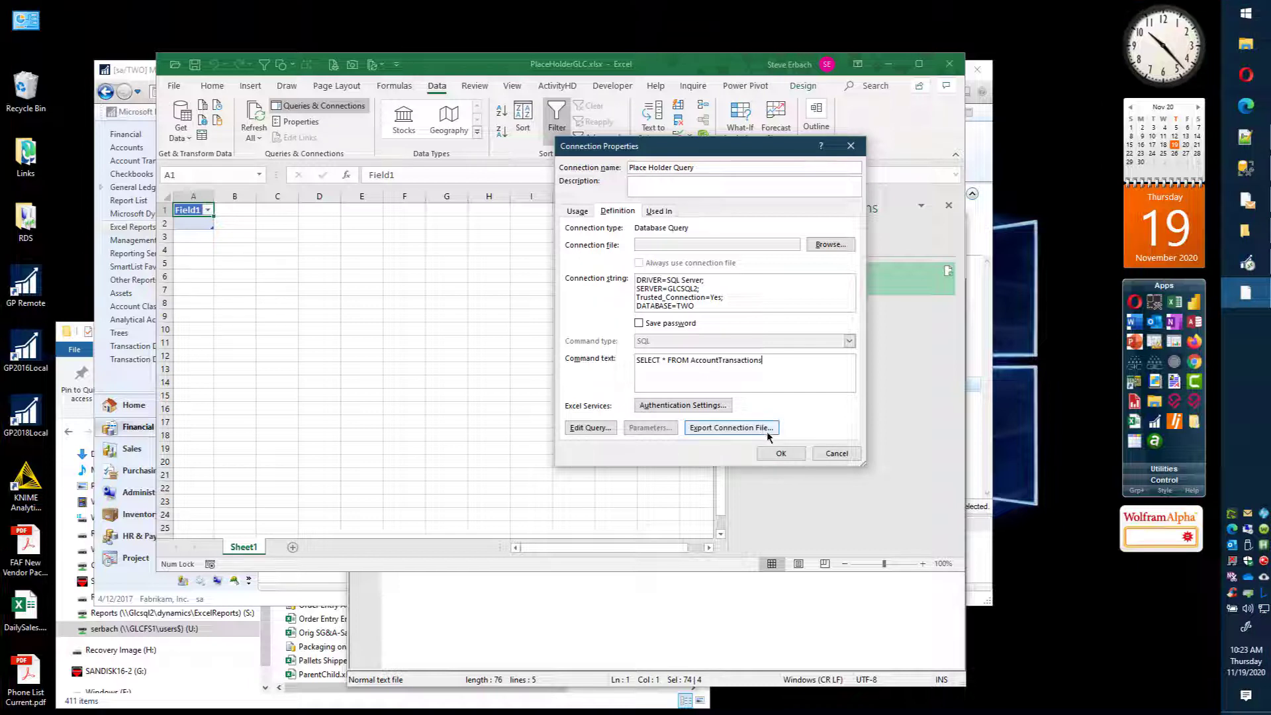
pyautogui.click(790, 455)
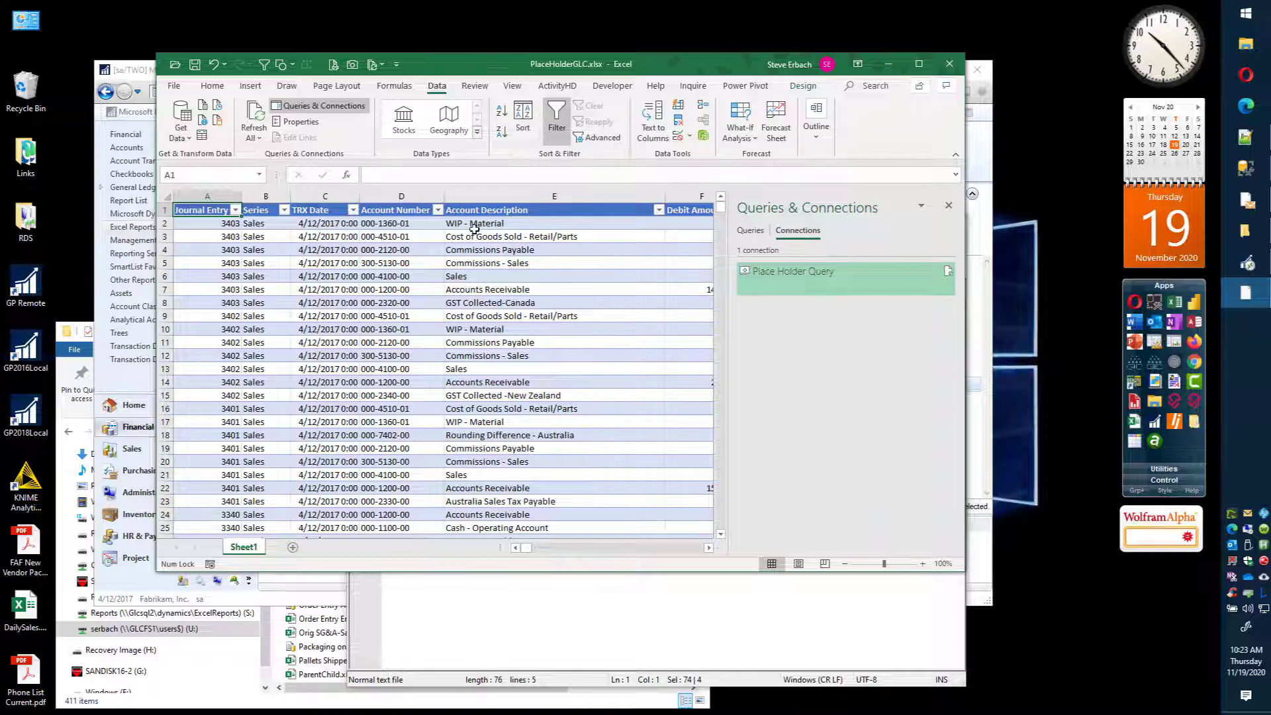
# Step: Rename the Place Holder Query connection as Account Transactions
pyautogui.rightClick(802, 273)
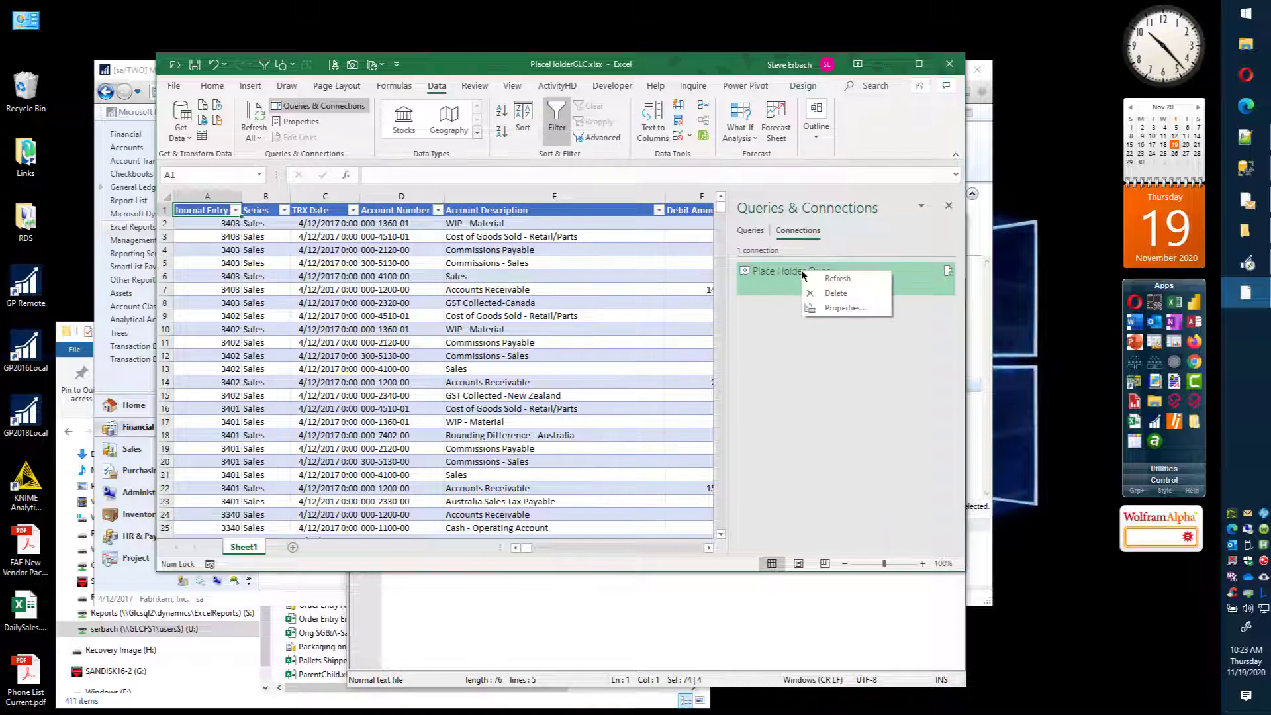
pyautogui.click(845, 308)
pyautogui.moveTo(697, 168); pyautogui.dragTo(601, 160)
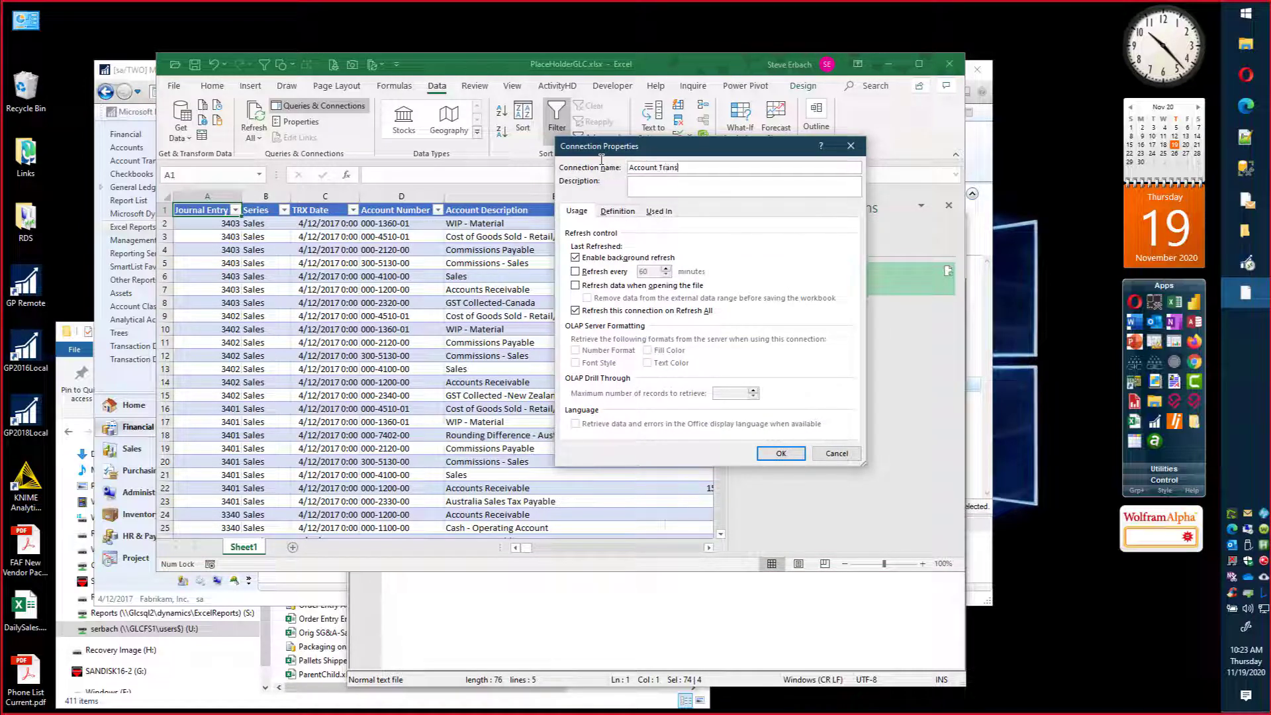
pyautogui.write('ions')
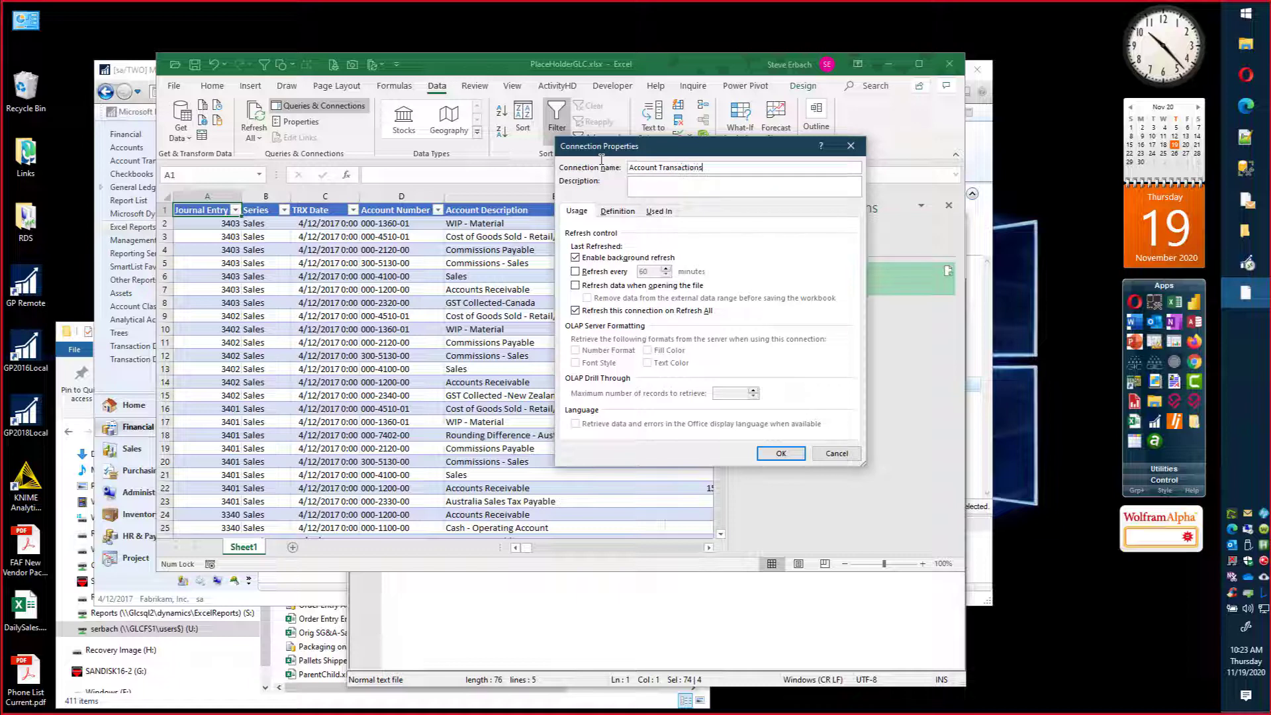
pyautogui.click(779, 454)
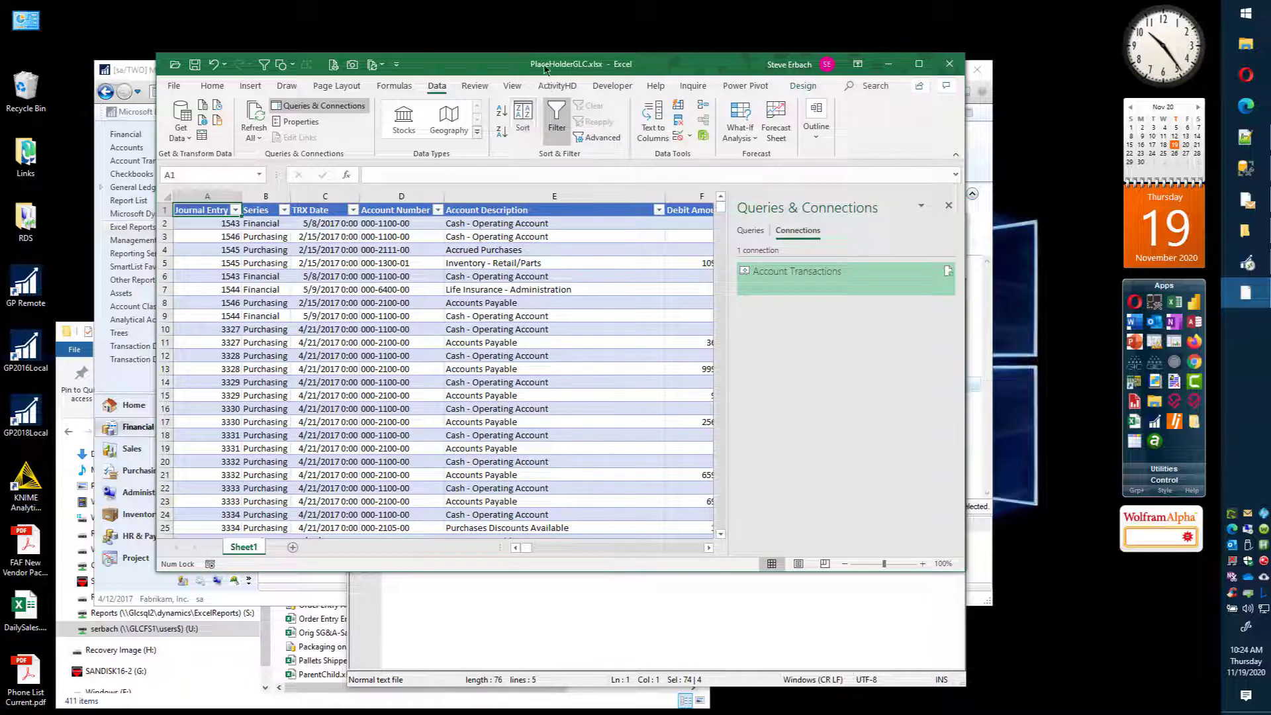
# Step: Save the workbook under the new name AcctTrxForTWO in the U: > TempPath folder
pyautogui.click(170, 84)
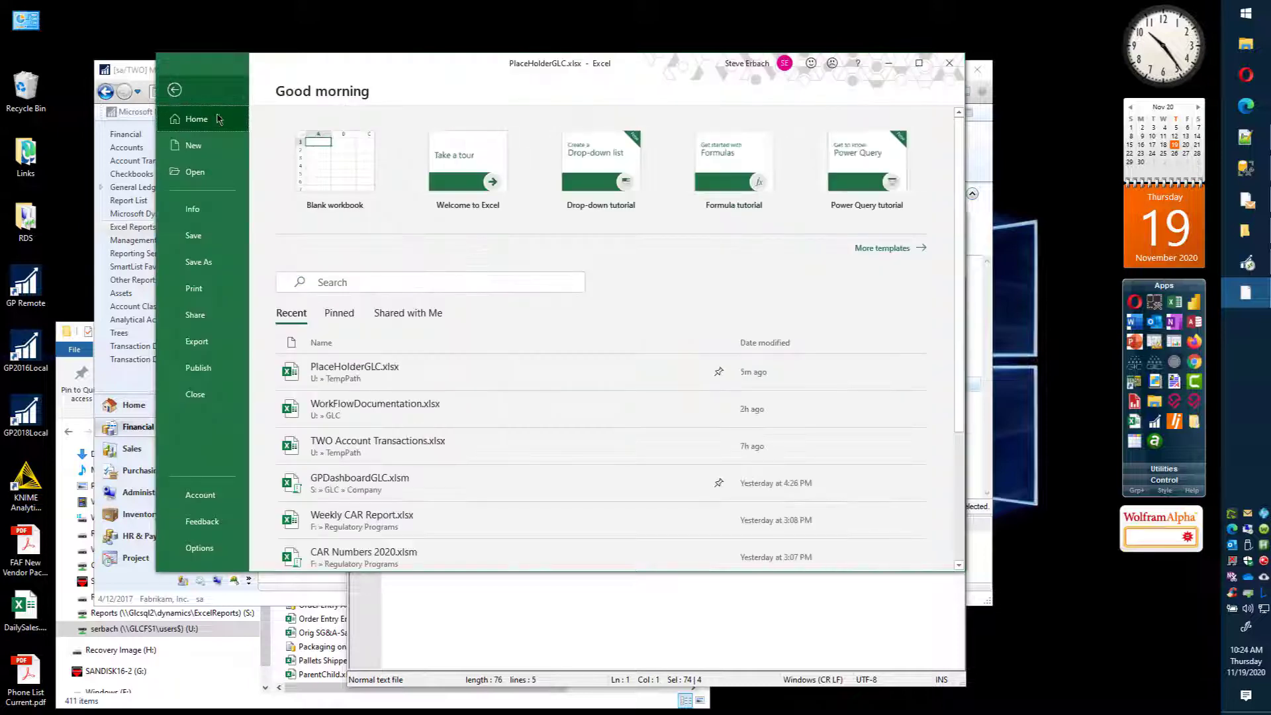
pyautogui.click(208, 263)
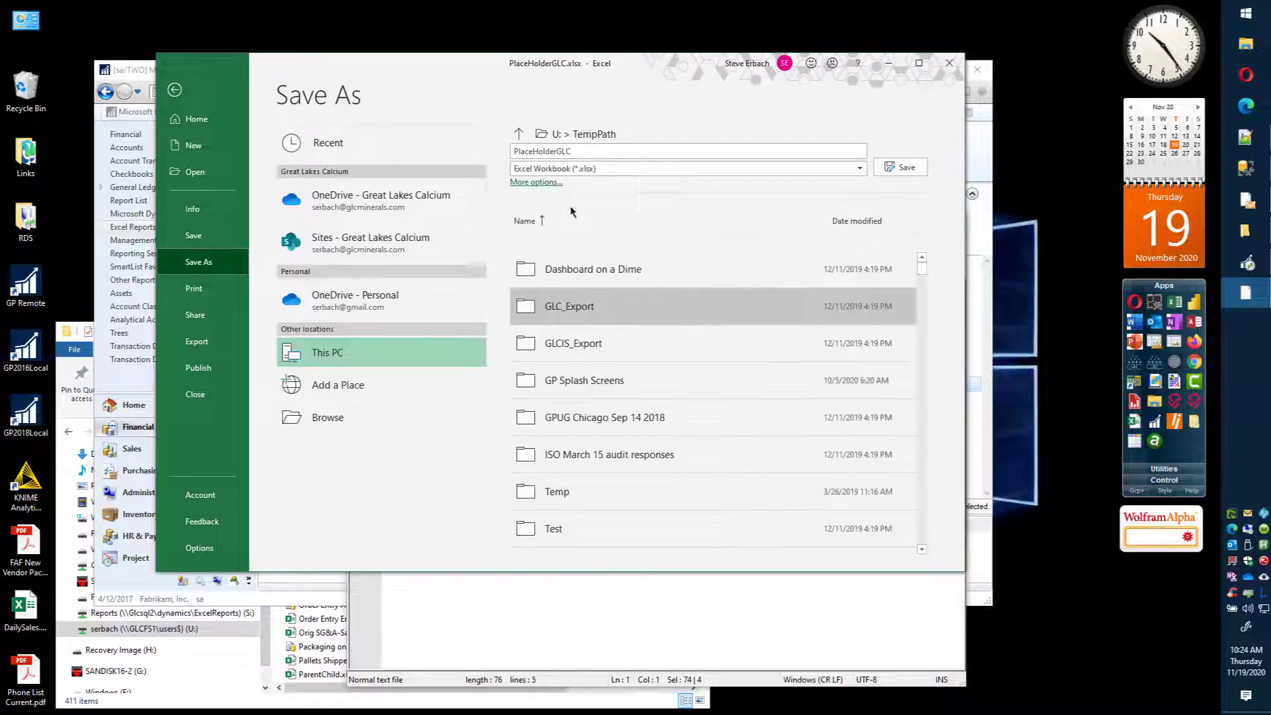
pyautogui.click(580, 150)
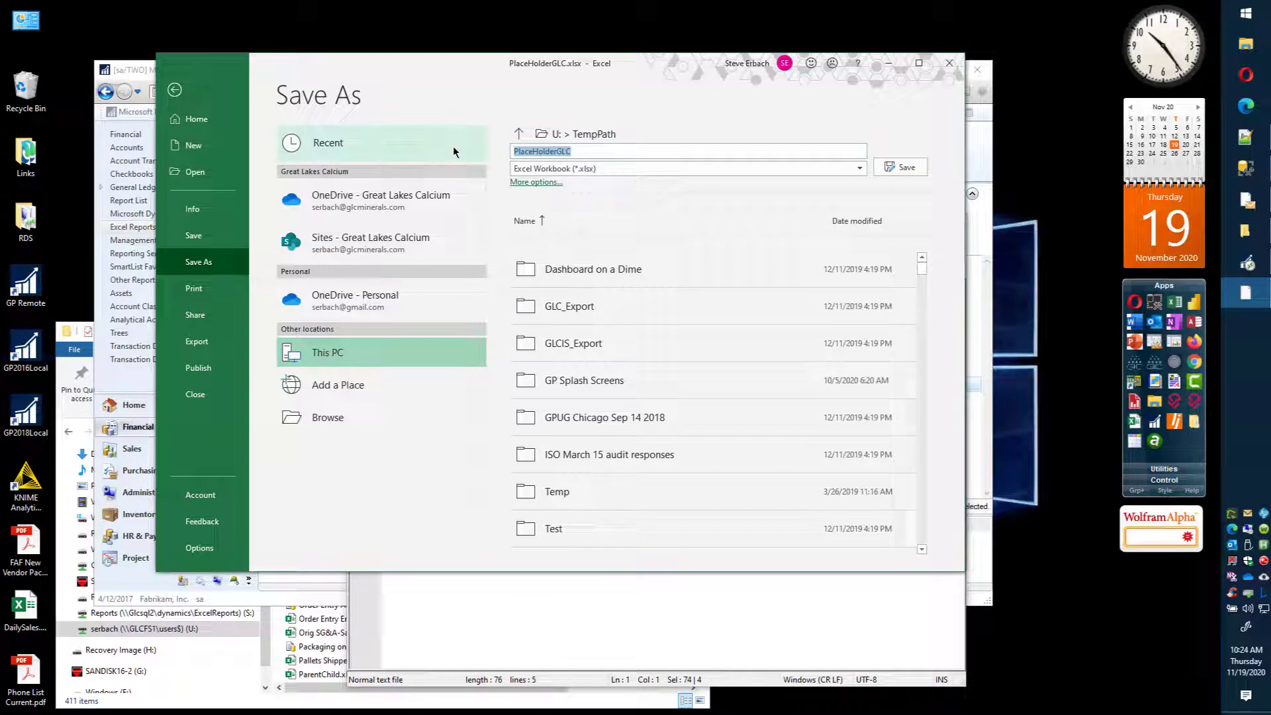
pyautogui.write('AcctT')
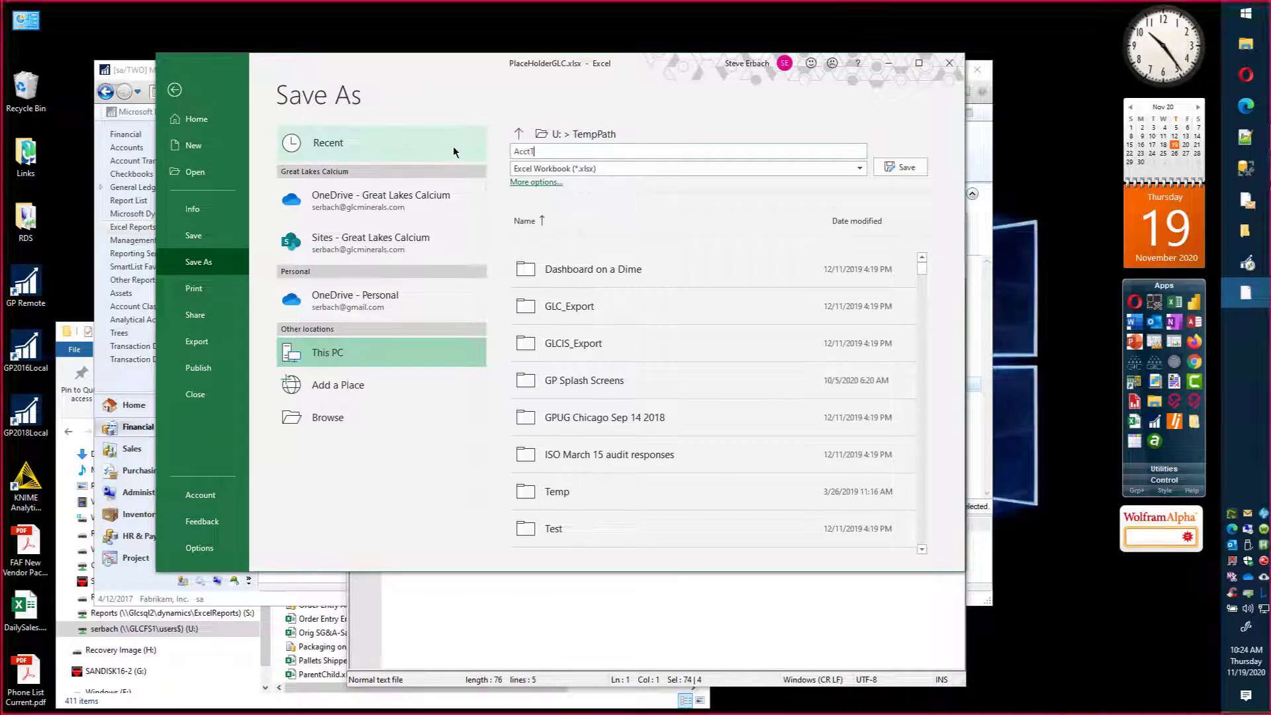
pyautogui.write('rxFor')
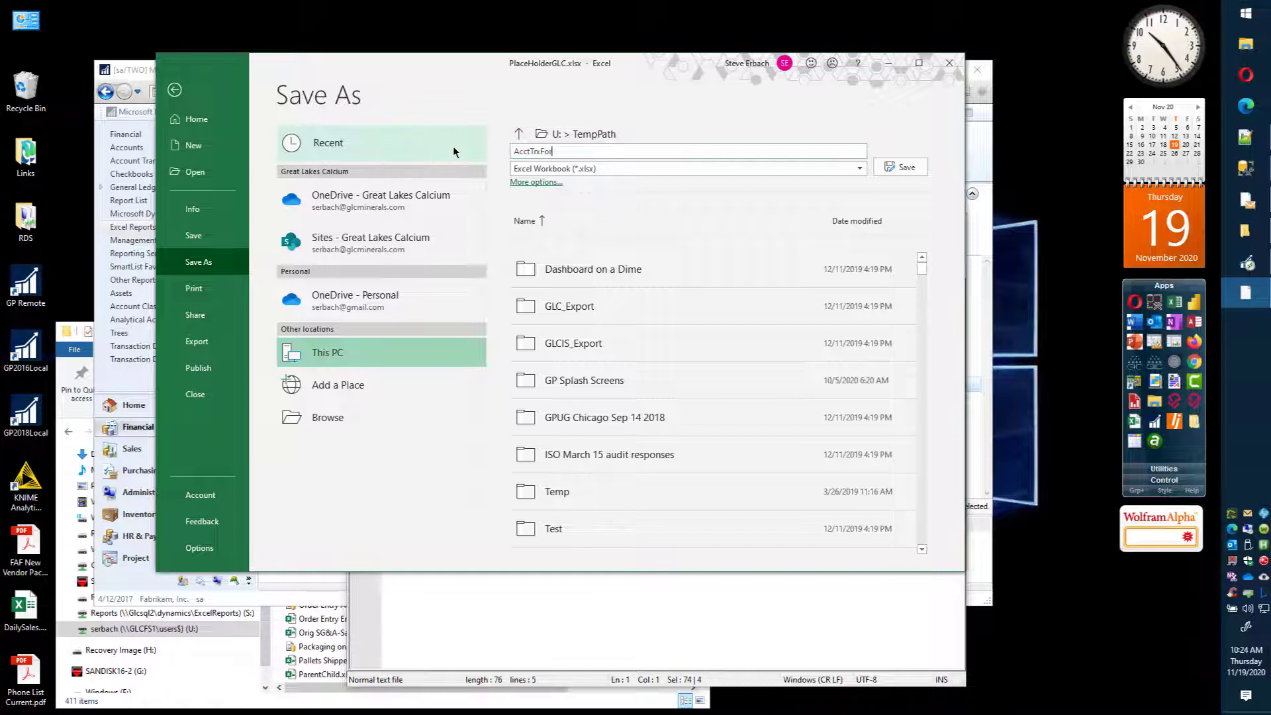
pyautogui.write('ODC')
pyautogui.press('Return')
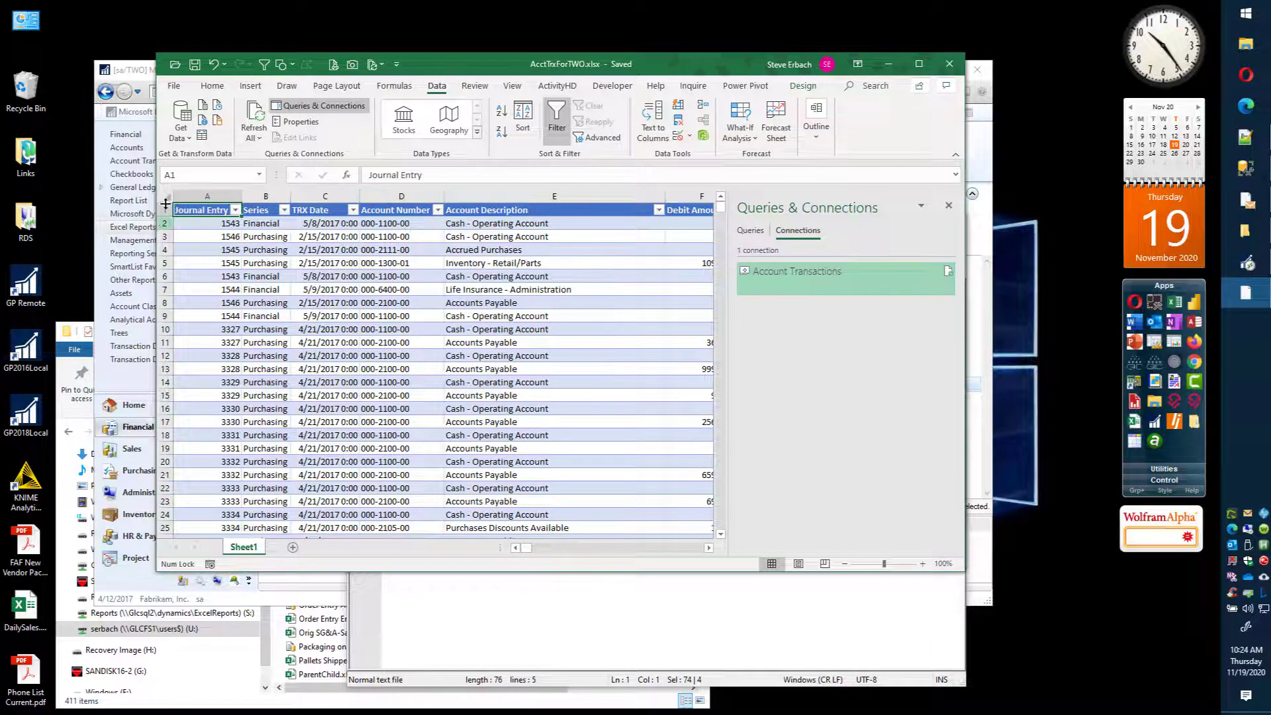
# Step: Insert two blank rows above the table's header row
pyautogui.moveTo(165, 211); pyautogui.dragTo(169, 225)
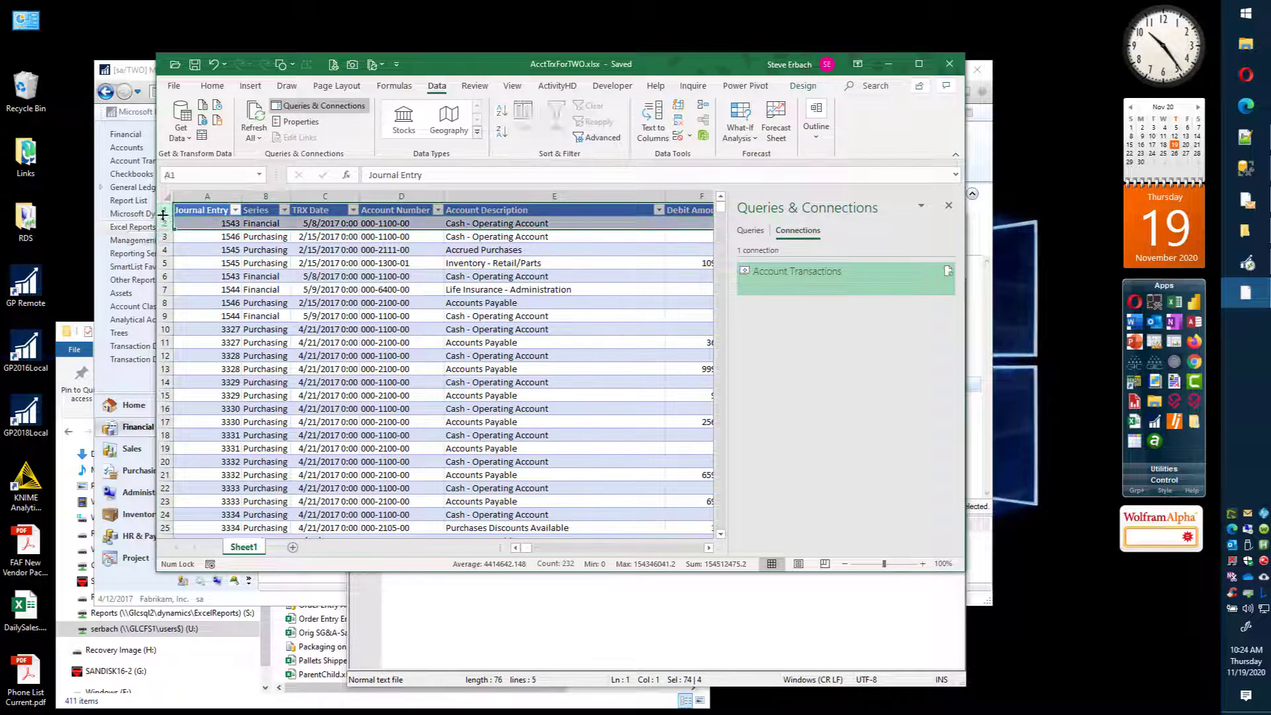
pyautogui.rightClick(168, 216)
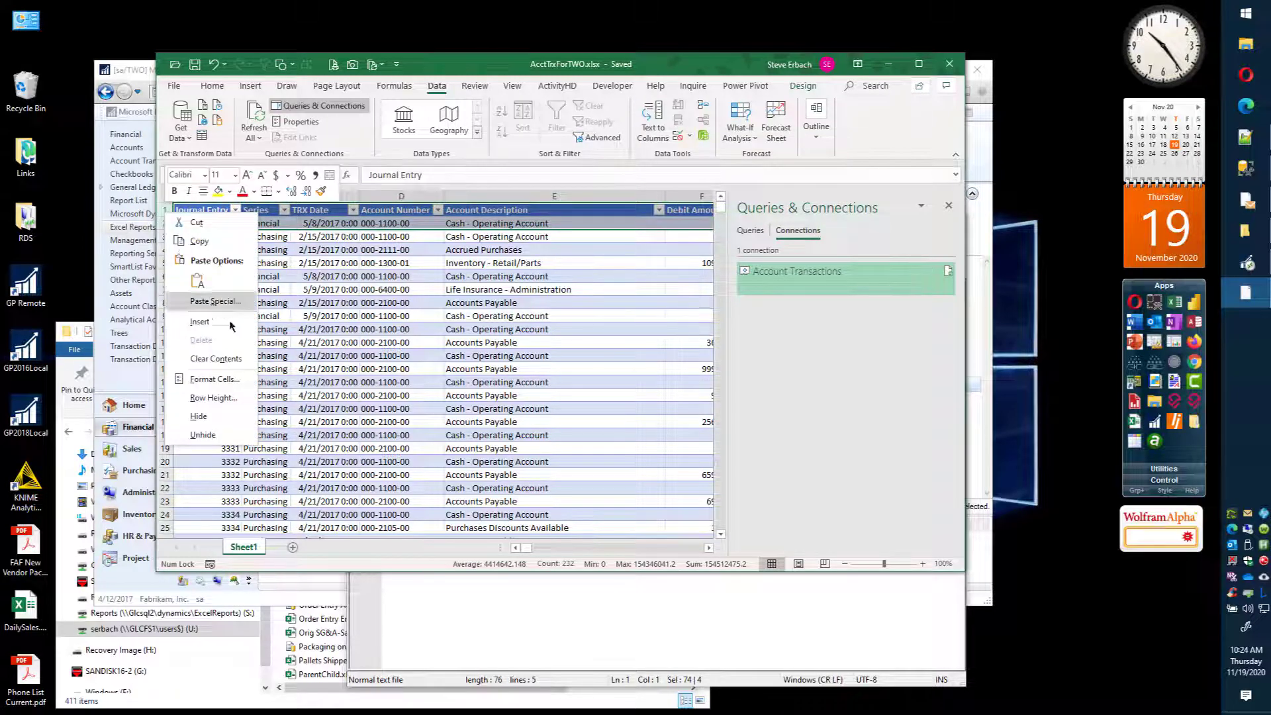
pyautogui.click(199, 321)
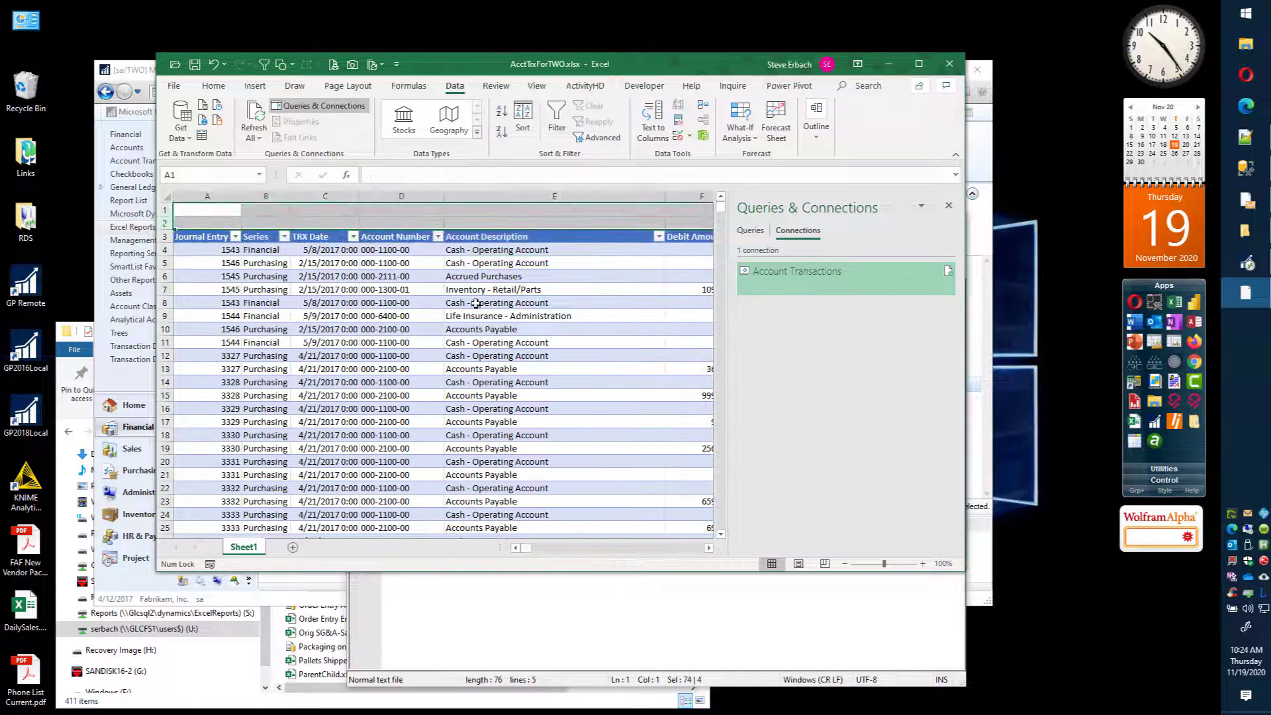
pyautogui.click(417, 209)
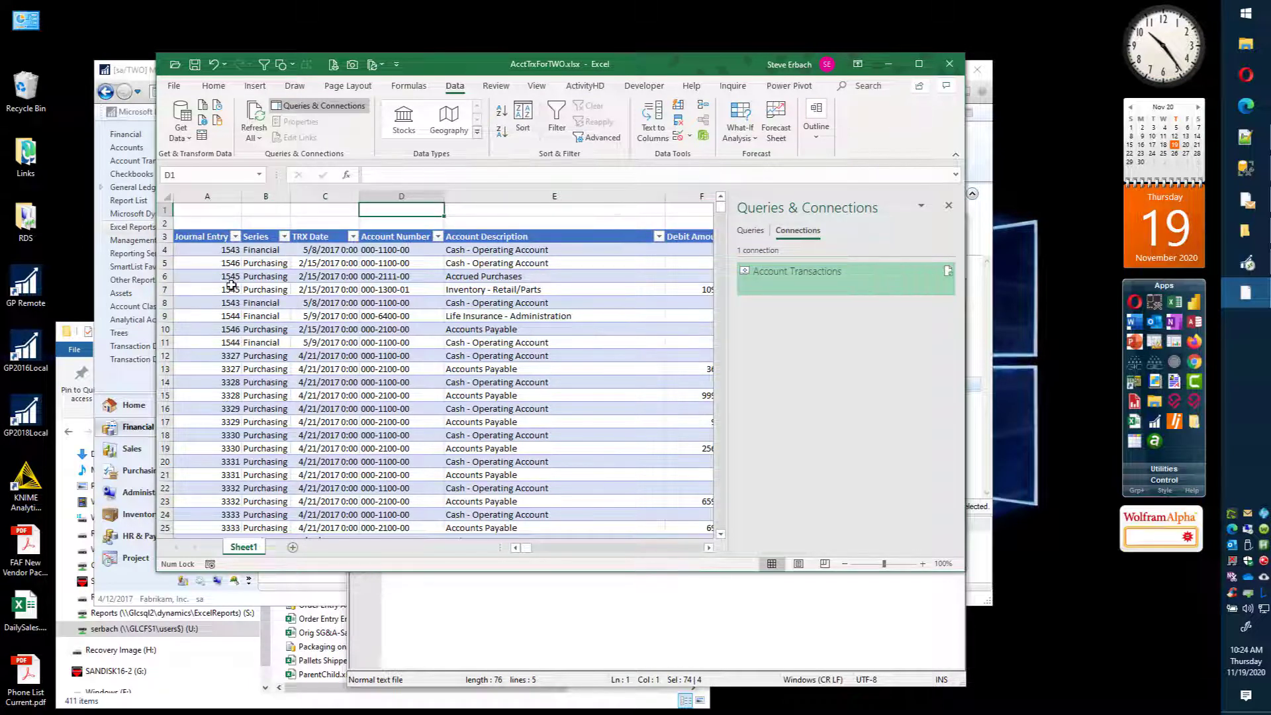
pyautogui.click(207, 209)
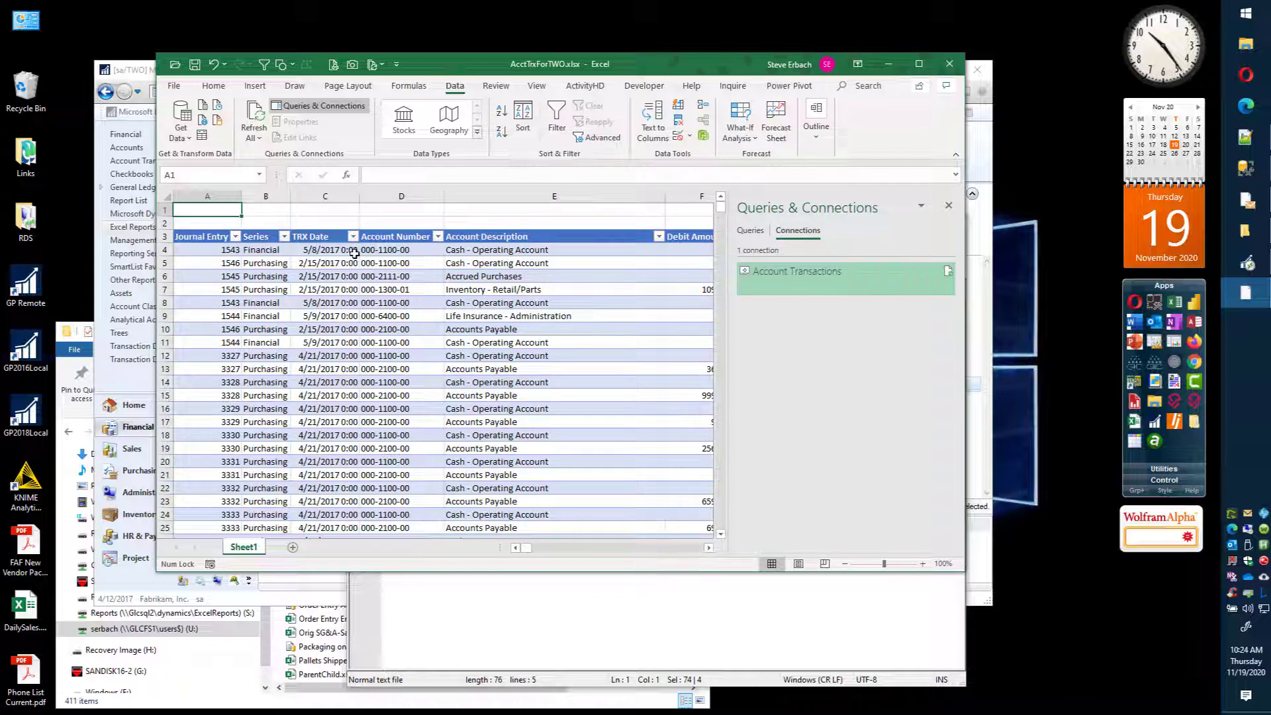
# Step: Check how far the table extends by going to its last Journal Entry record and back to the header
pyautogui.click(215, 253)
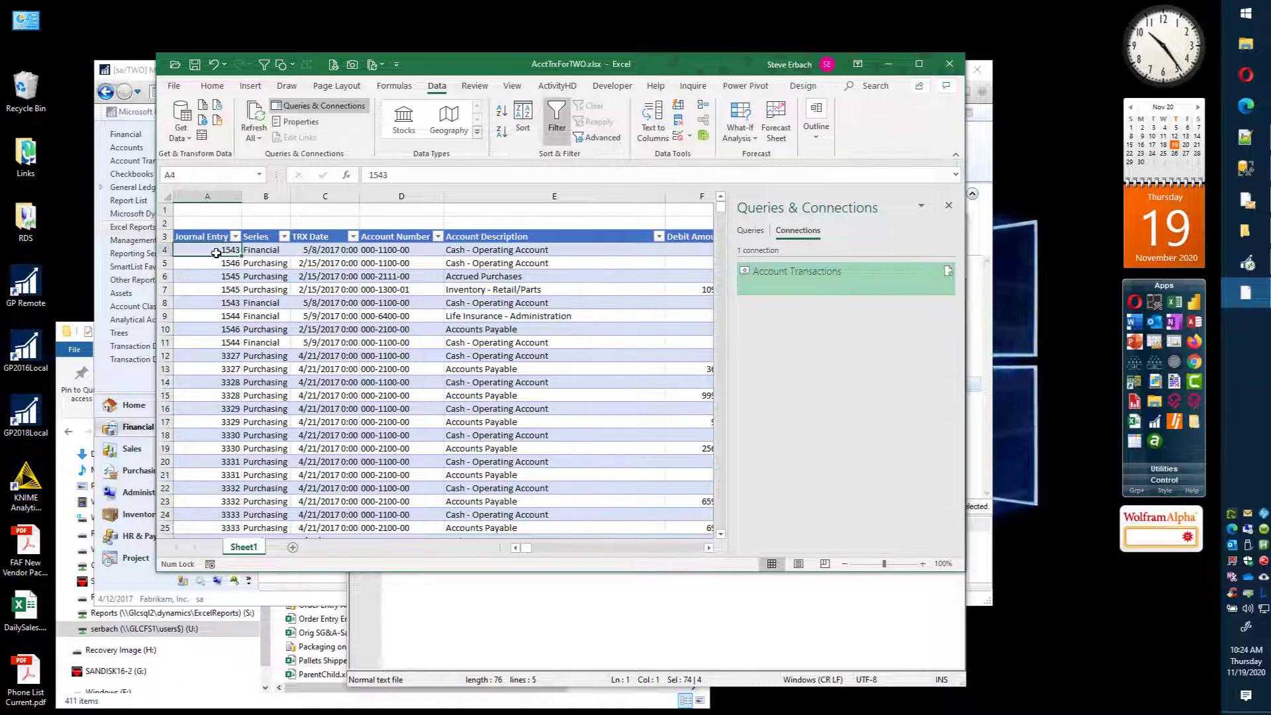
pyautogui.hotkey('ctrl', 'Down')
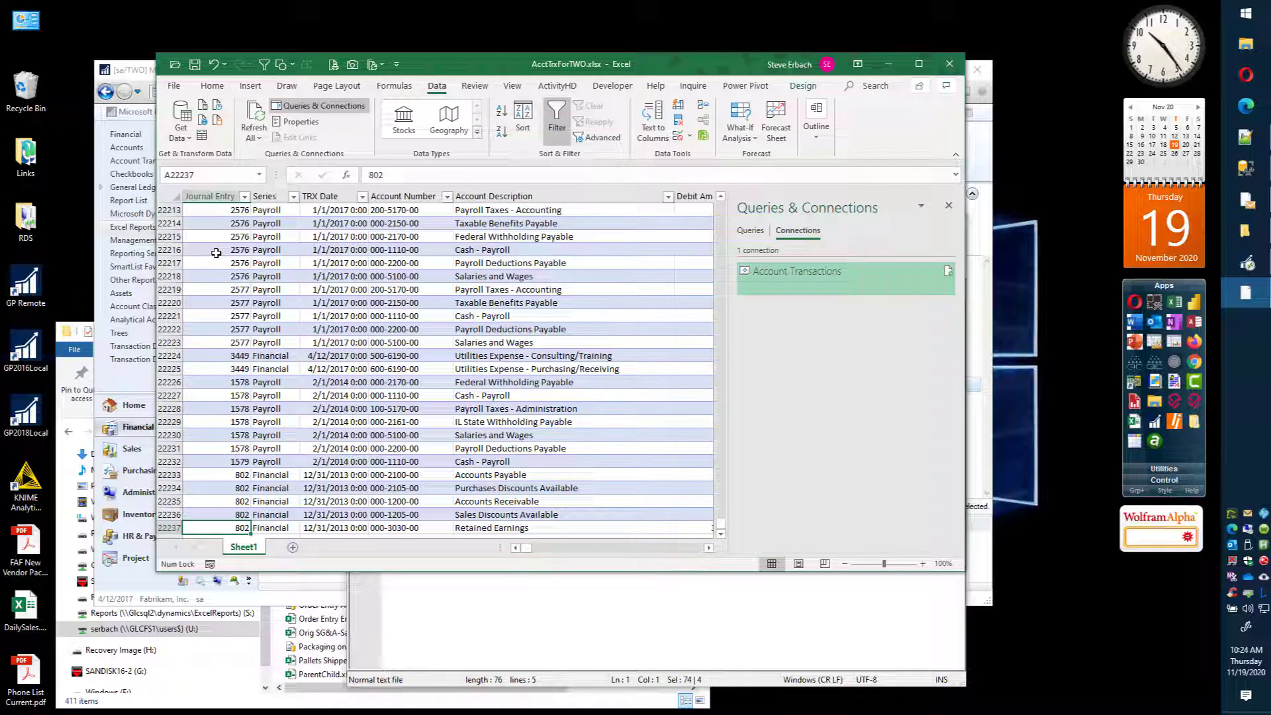
pyautogui.hotkey('ctrl', 'Up')
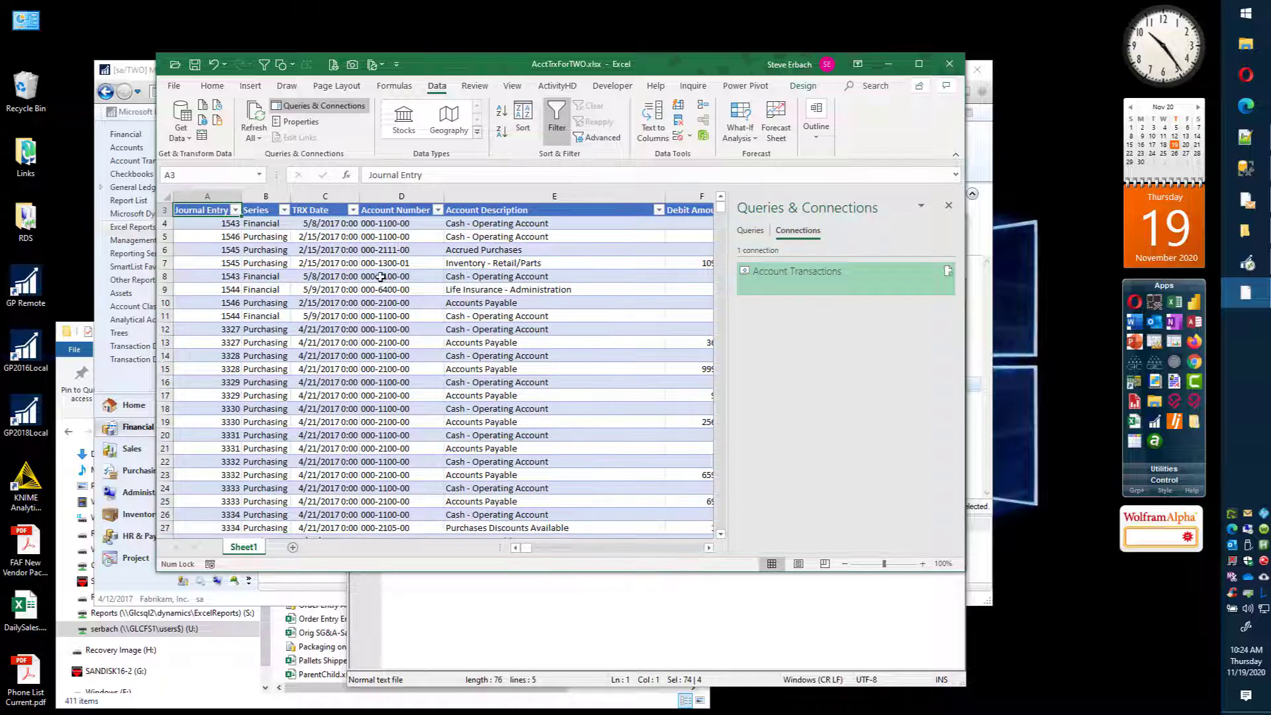
# Step: Filter the TRX Date column to show only the 2014 transactions
pyautogui.click(353, 211)
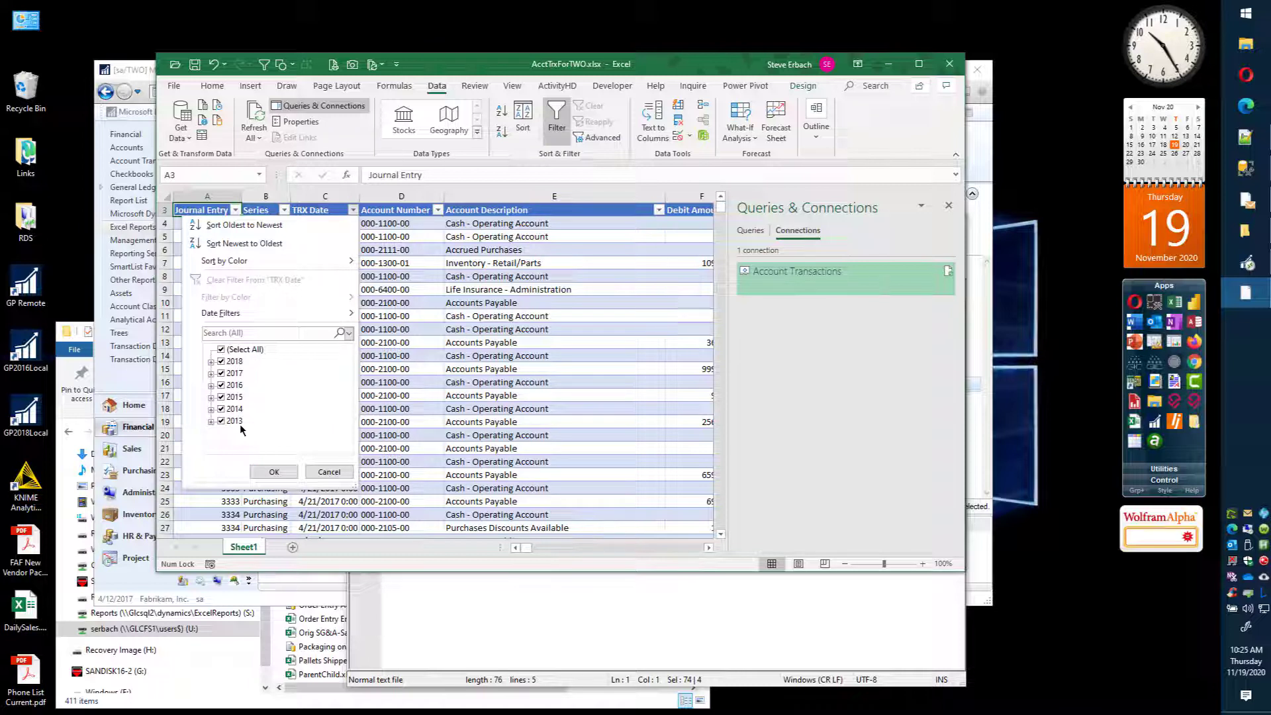
pyautogui.click(223, 349)
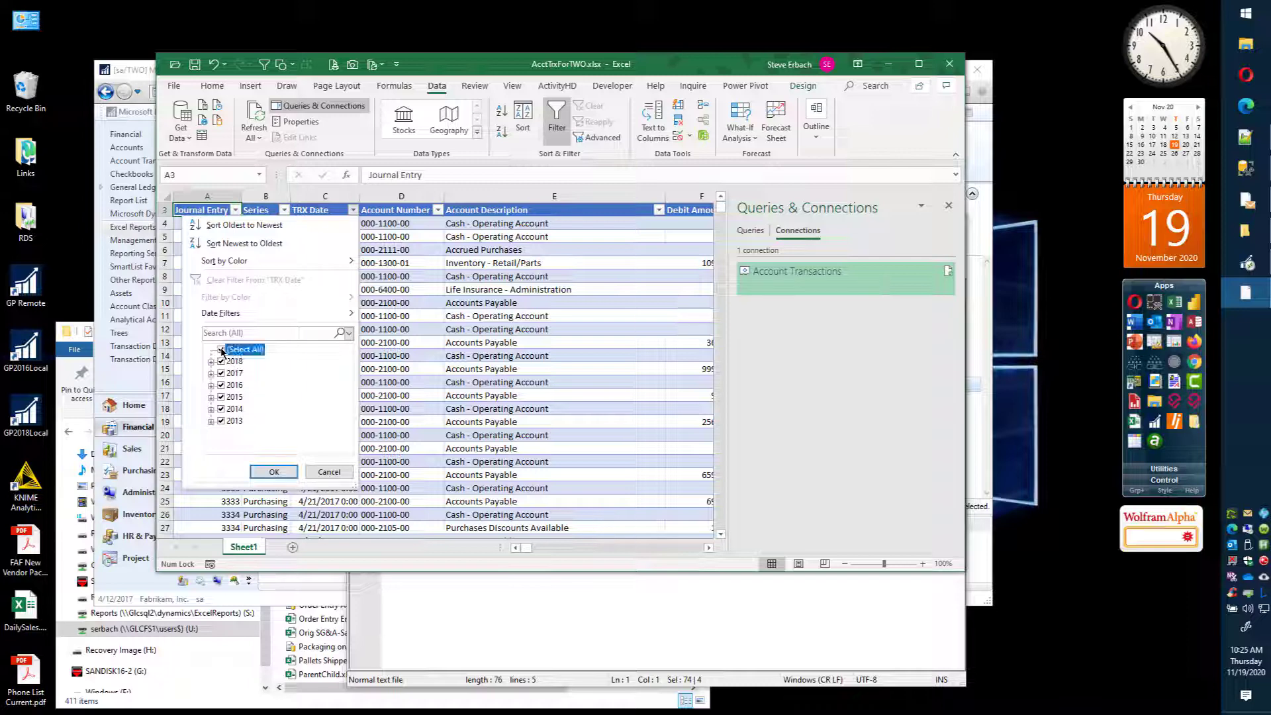
pyautogui.click(221, 410)
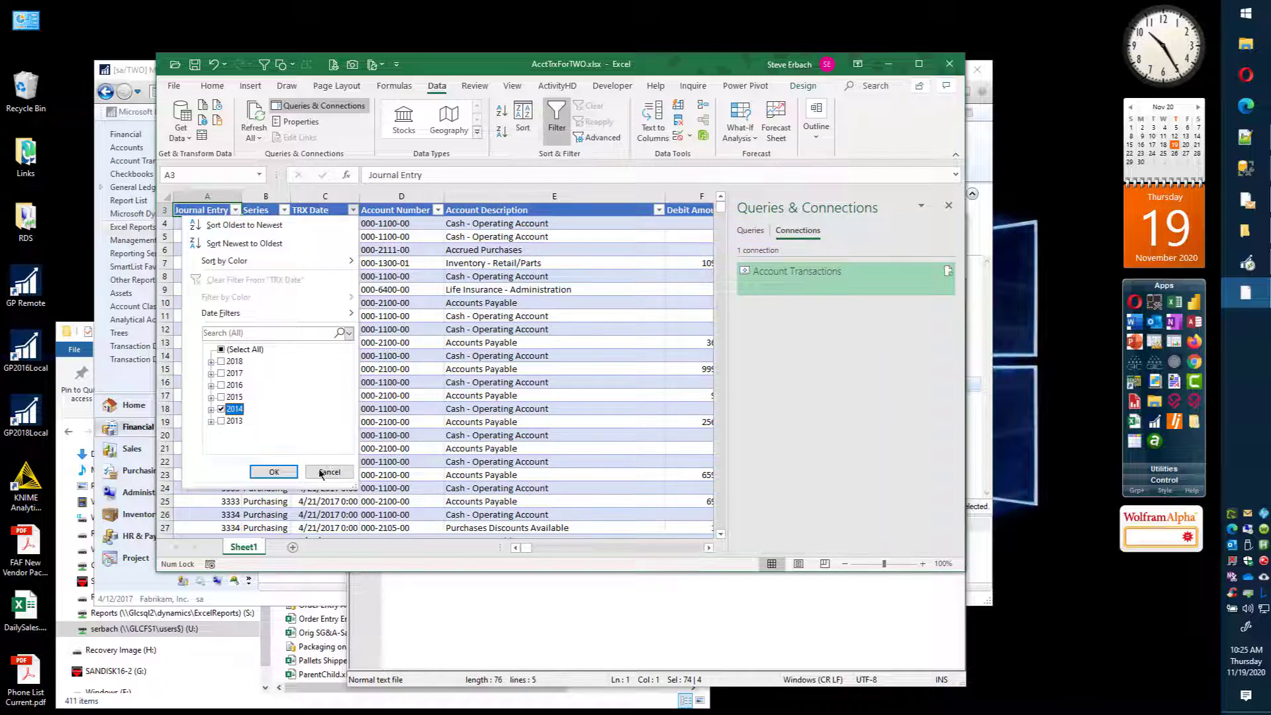
pyautogui.click(273, 472)
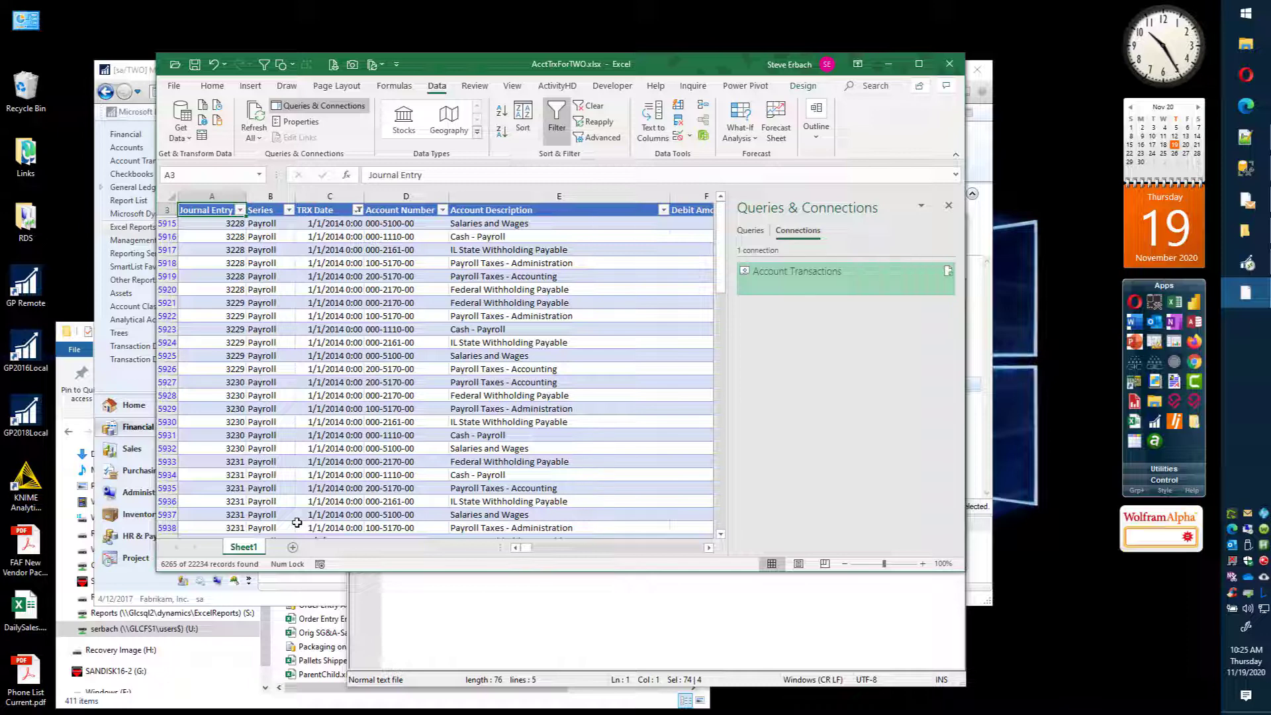
pyautogui.scroll(1, 338, 437)
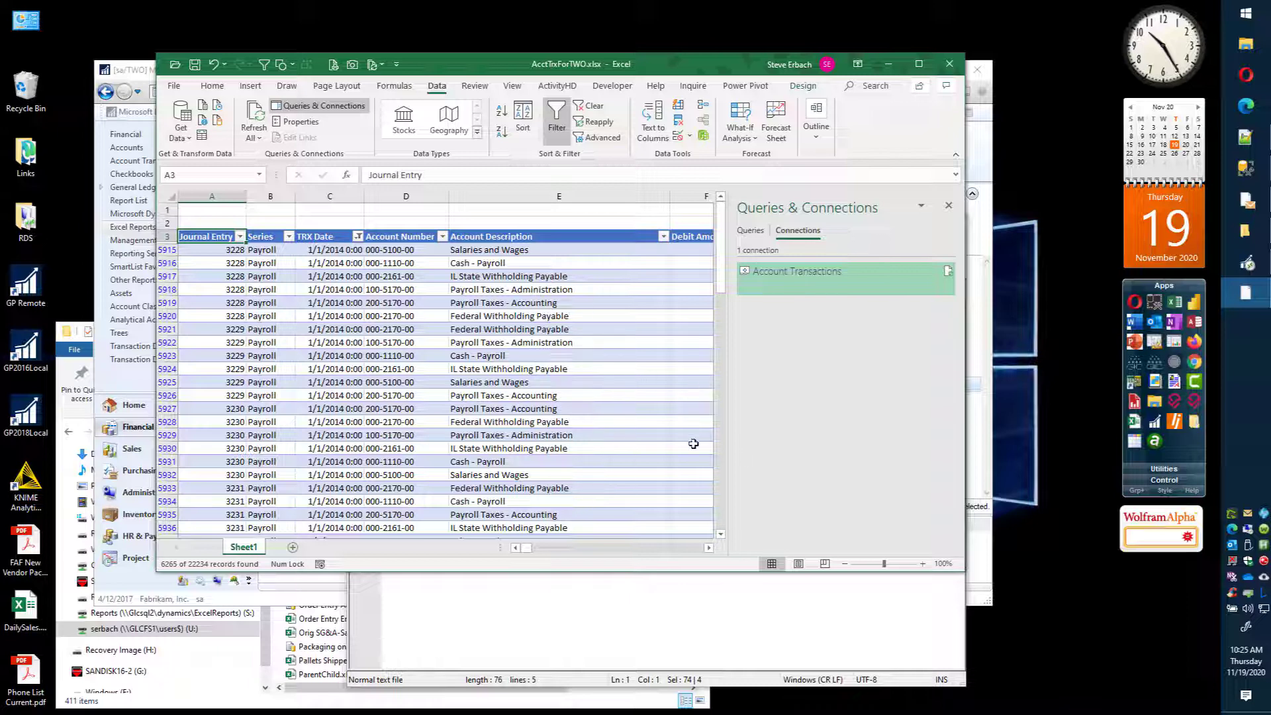
# Step: Enter the label TRX Year: in cell A1 above the table
pyautogui.click(222, 209)
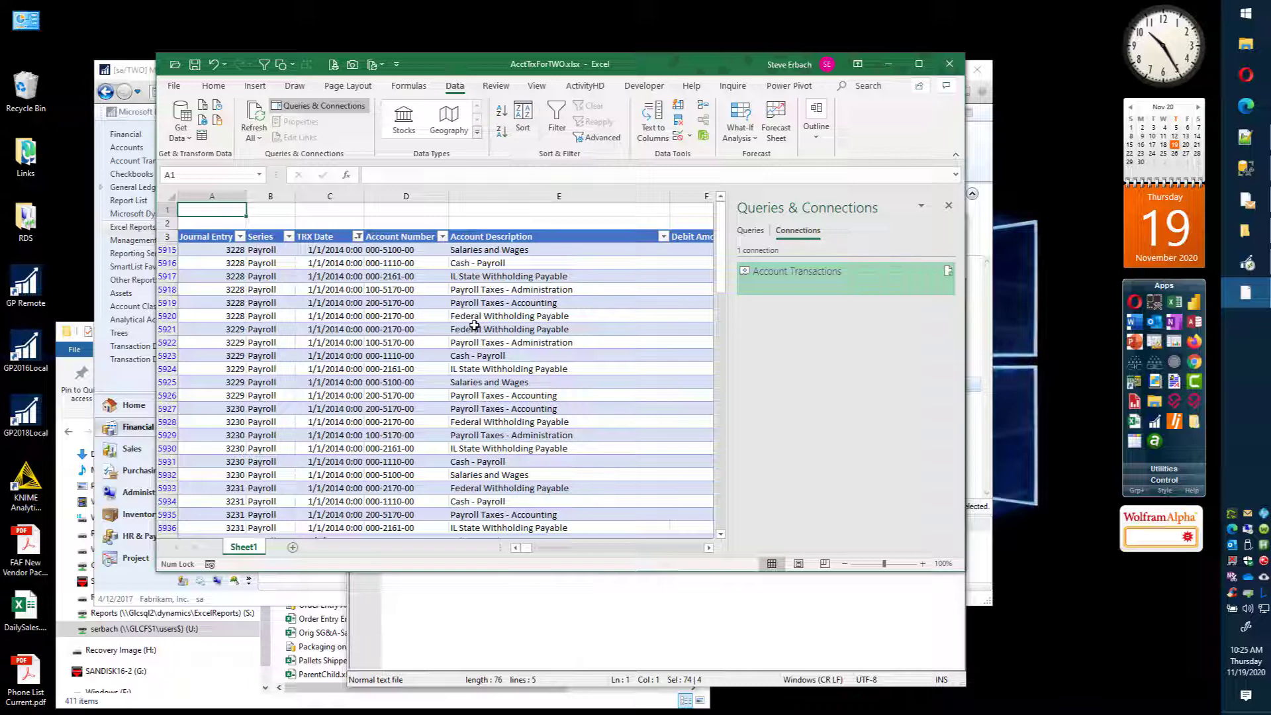
pyautogui.write('TRX Yea')
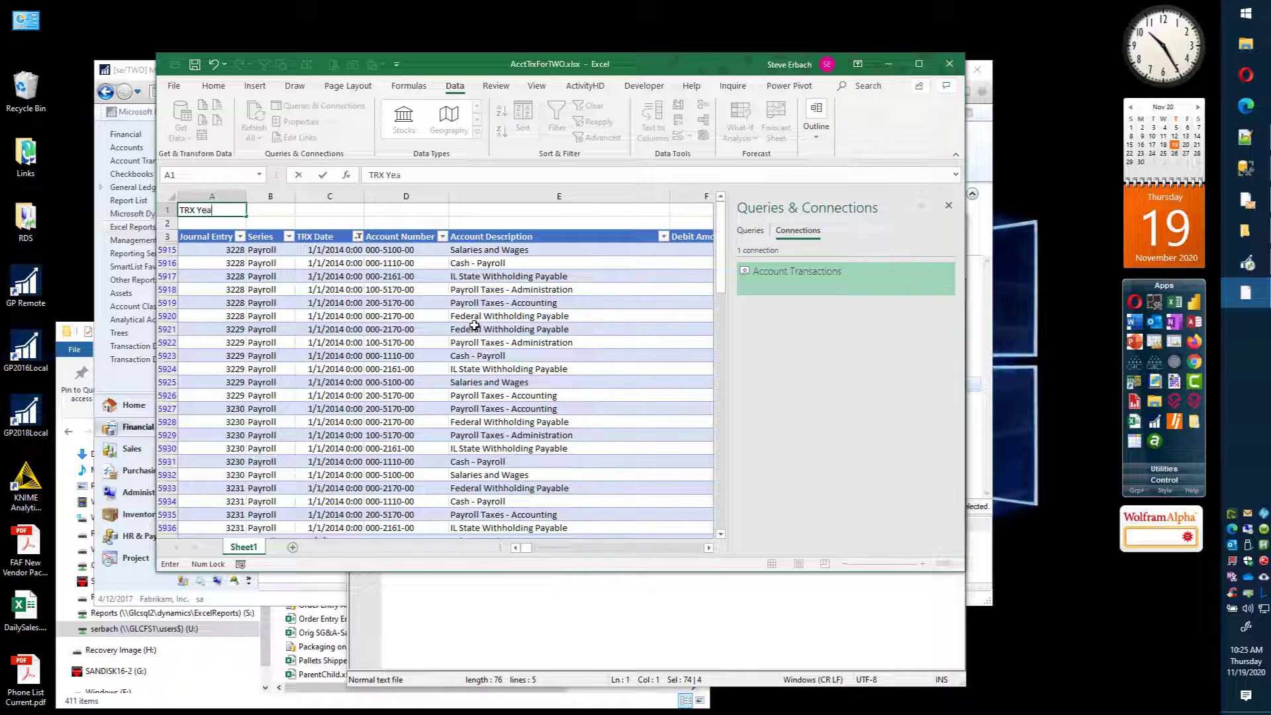
pyautogui.write('r:')
pyautogui.press('Tab')
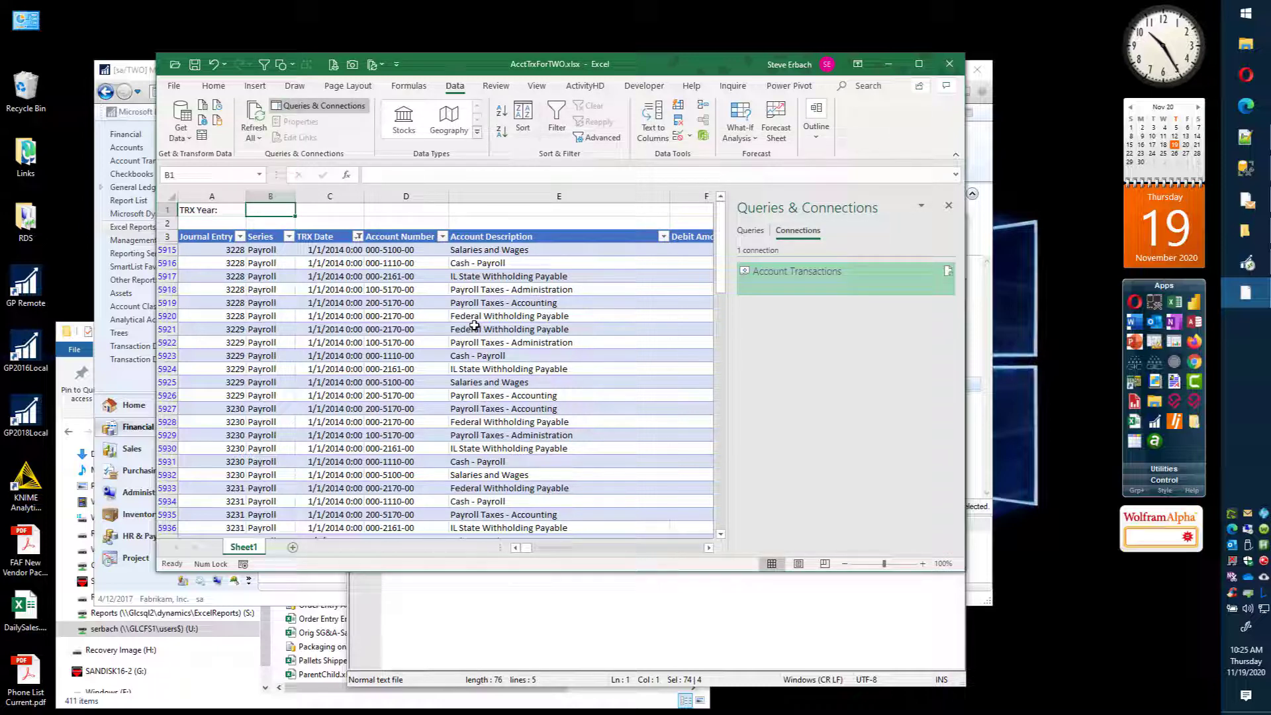
# Step: Enter 2017 in cell B1 beside the label and give the cell a yellow fill
pyautogui.write('201')
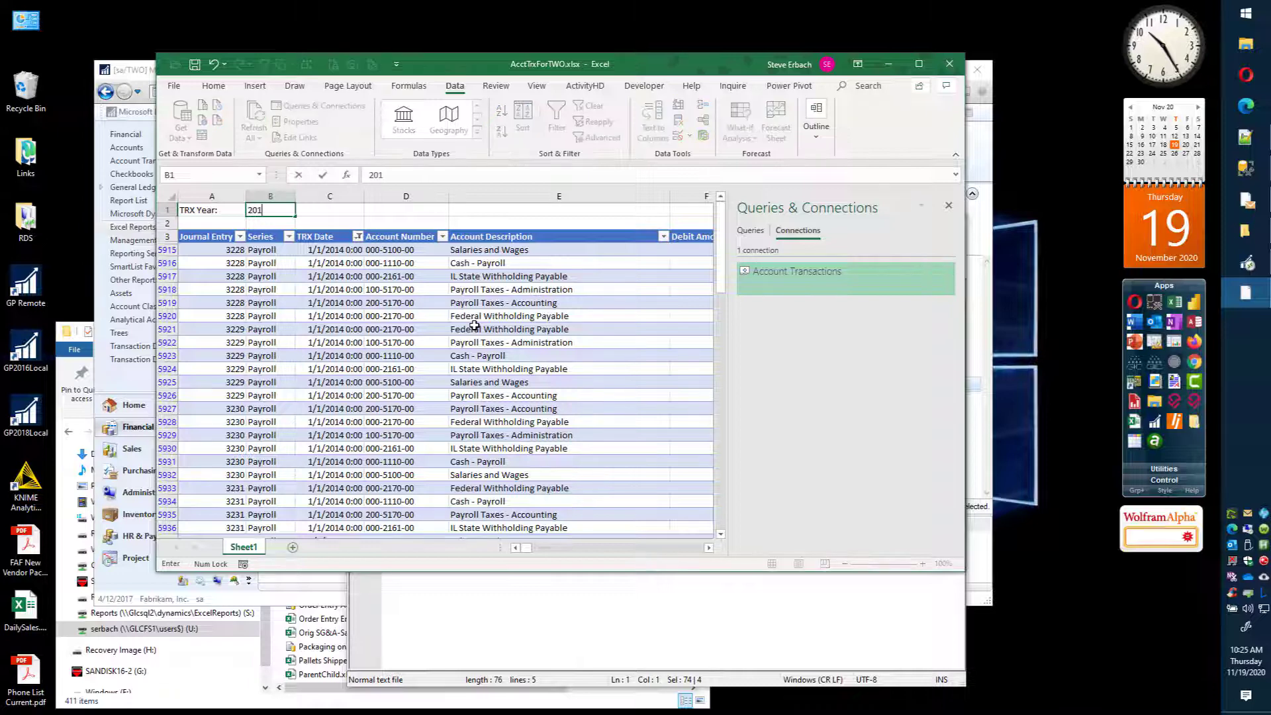
pyautogui.write('7')
pyautogui.hotkey('ctrl', 'Return')
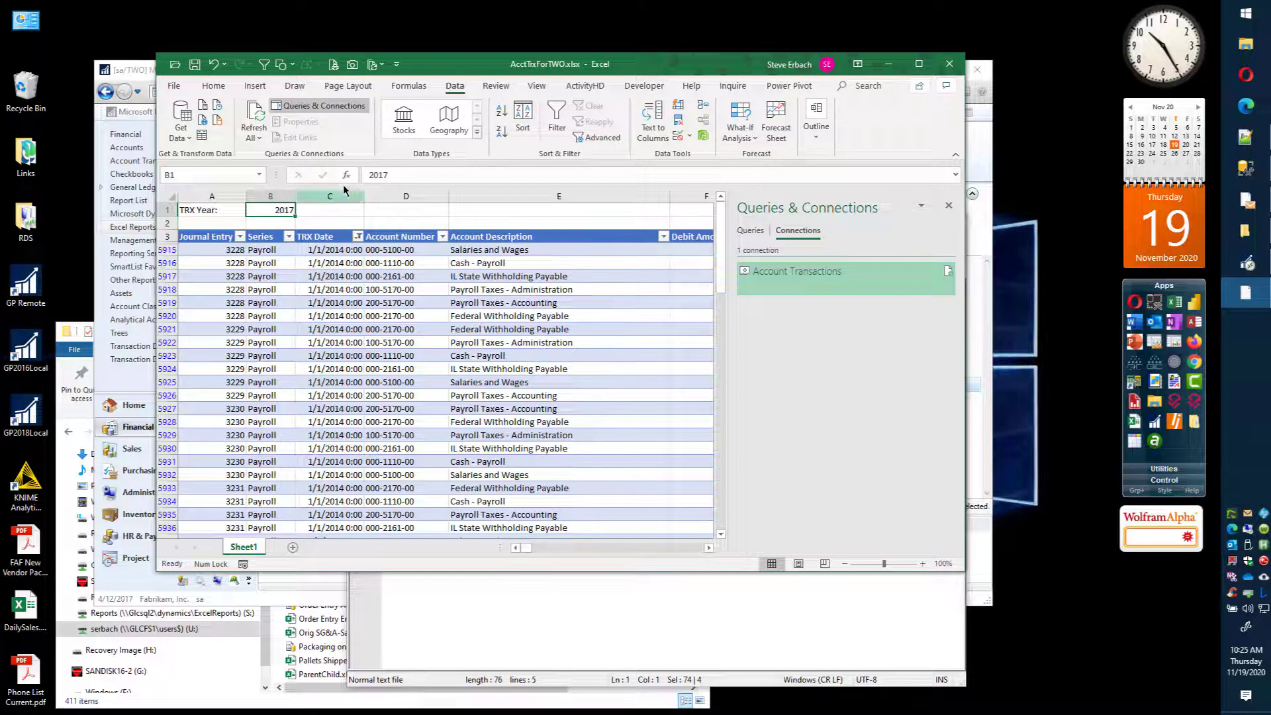
pyautogui.click(214, 87)
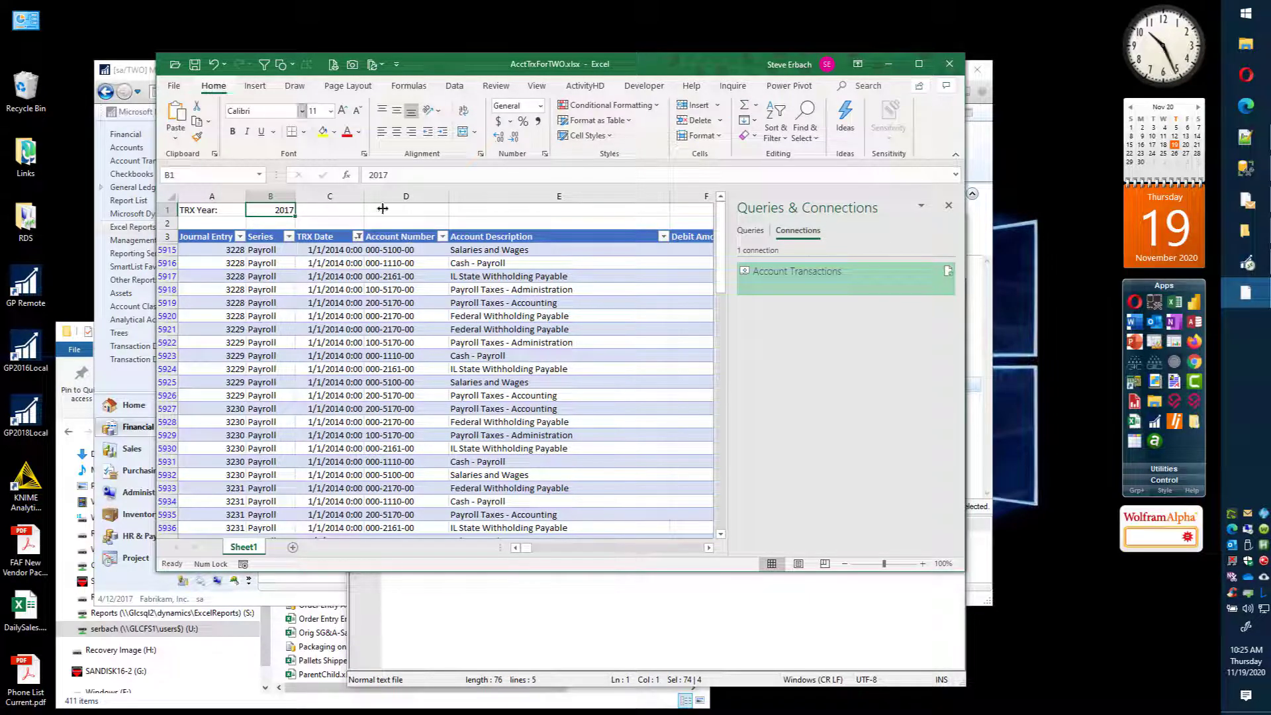
pyautogui.click(322, 133)
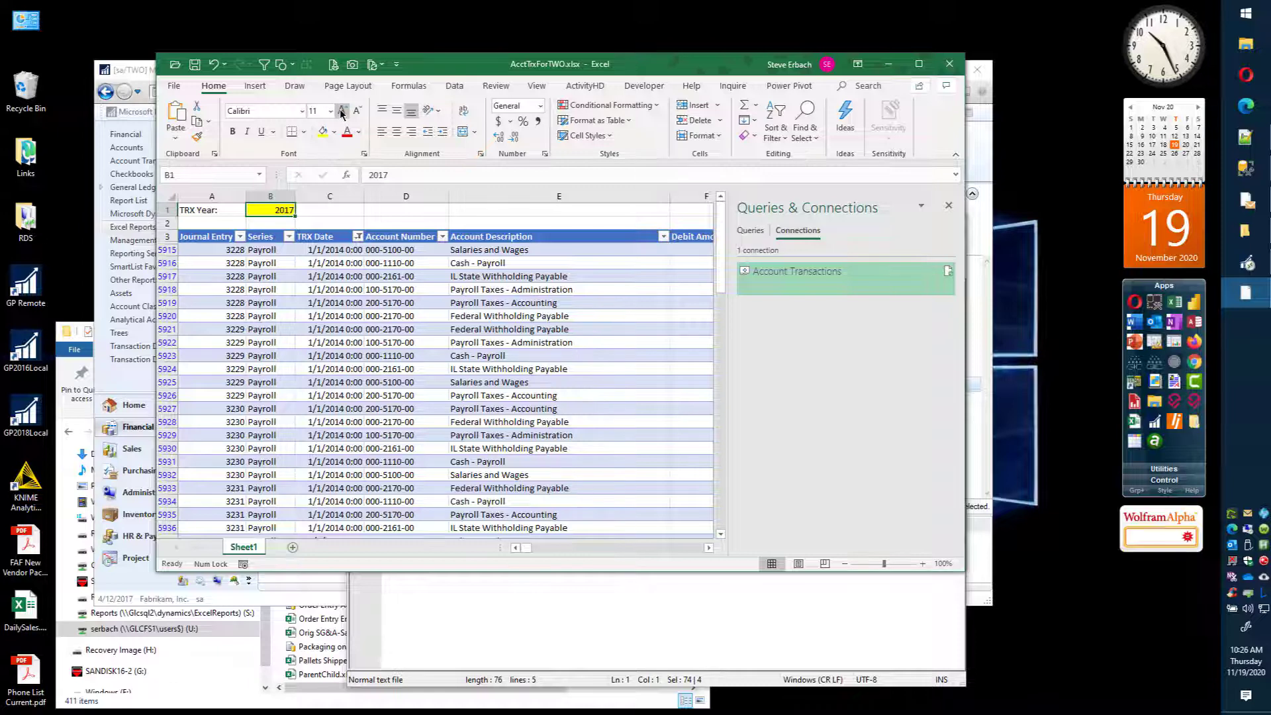
# Step: Format the year in B1 as 14-point, bold and centred with a border, and right-align the TRX Year: label in A1
pyautogui.click(342, 111)
pyautogui.click(342, 110)
pyautogui.click(232, 131)
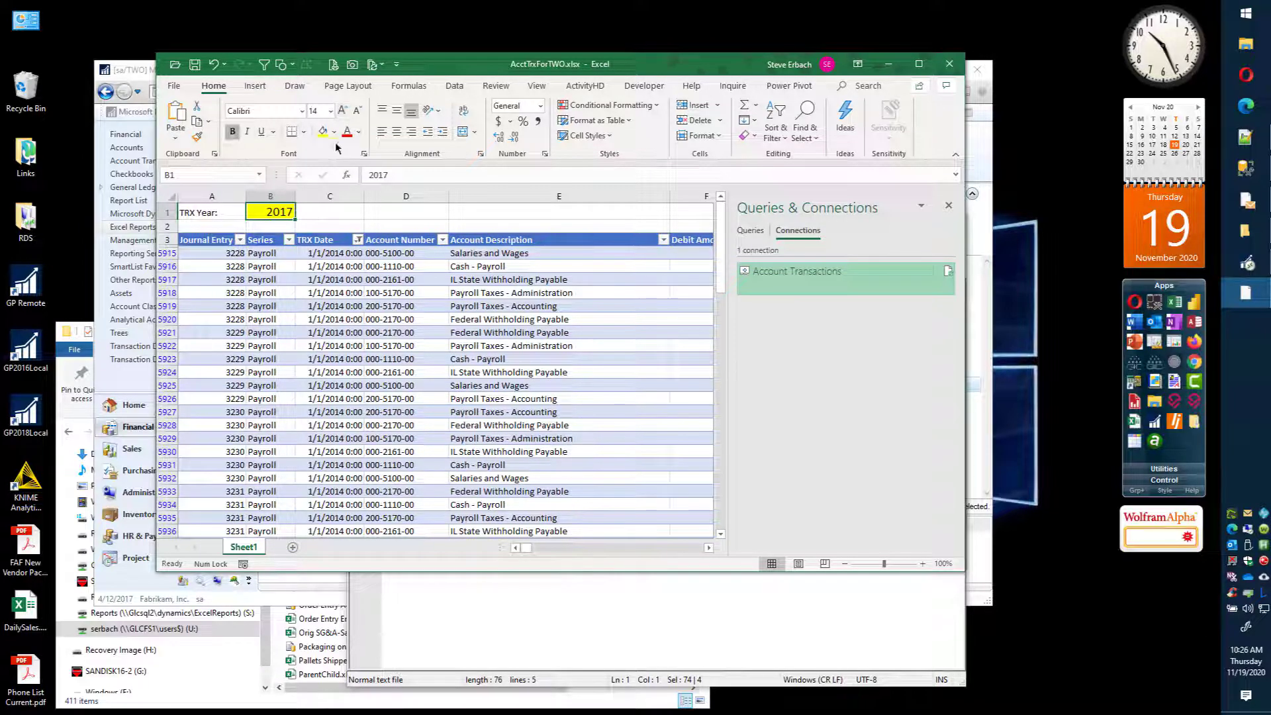
pyautogui.click(397, 131)
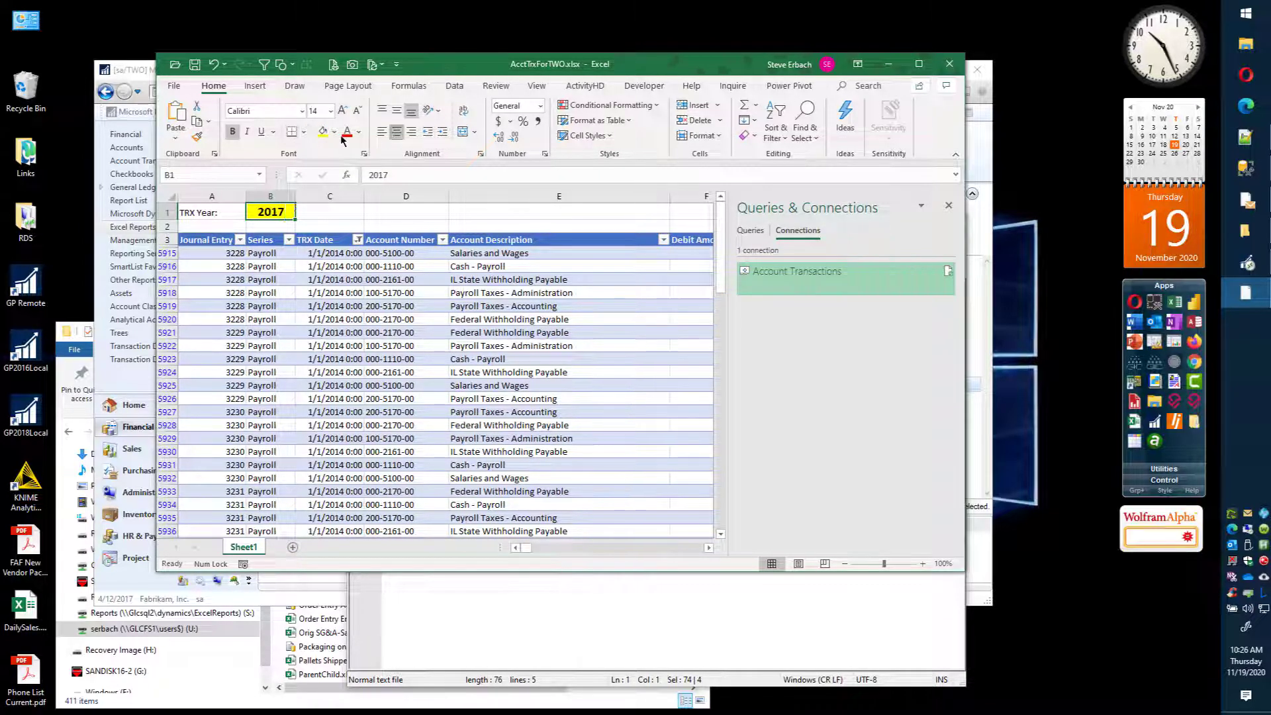
pyautogui.click(303, 132)
pyautogui.click(332, 306)
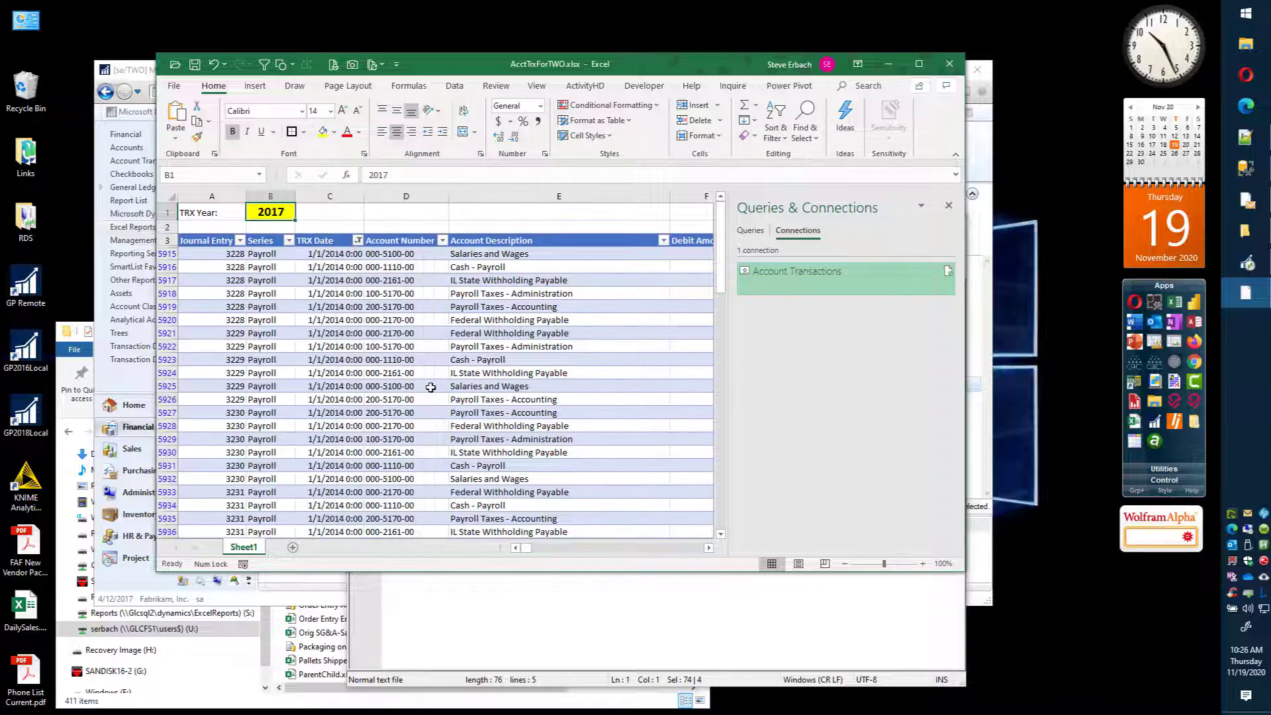
pyautogui.click(206, 213)
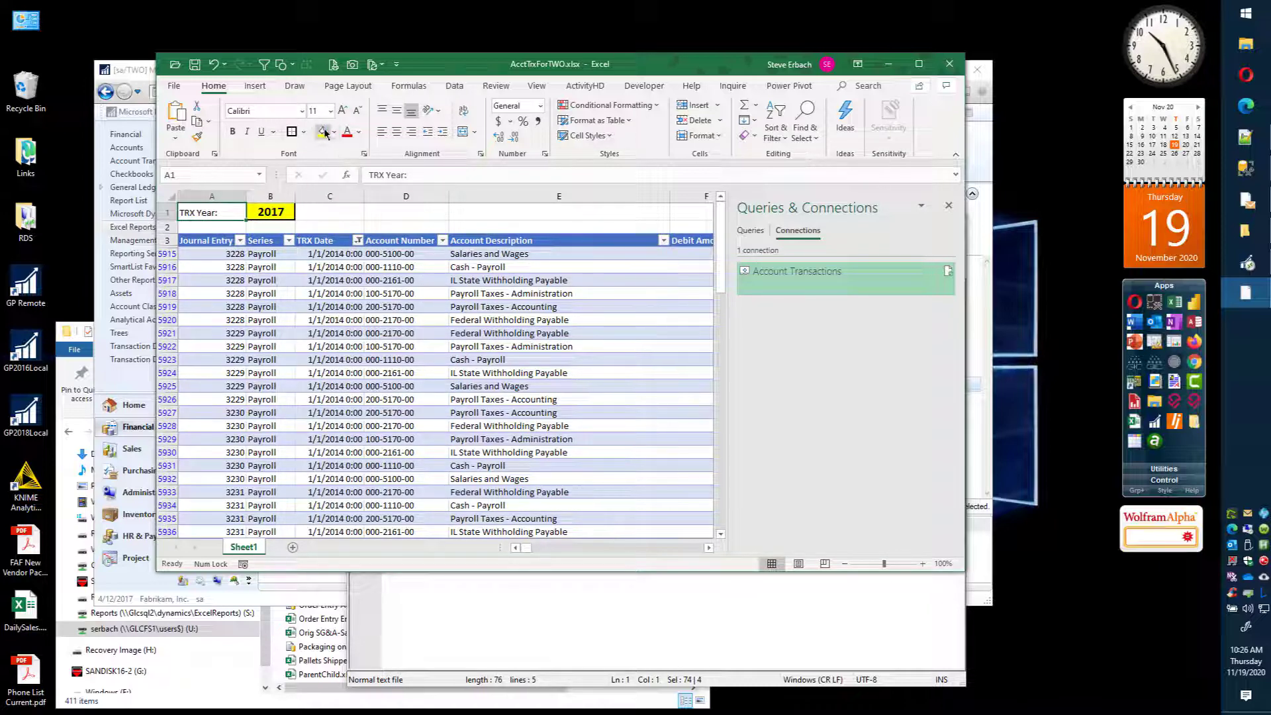
pyautogui.click(414, 133)
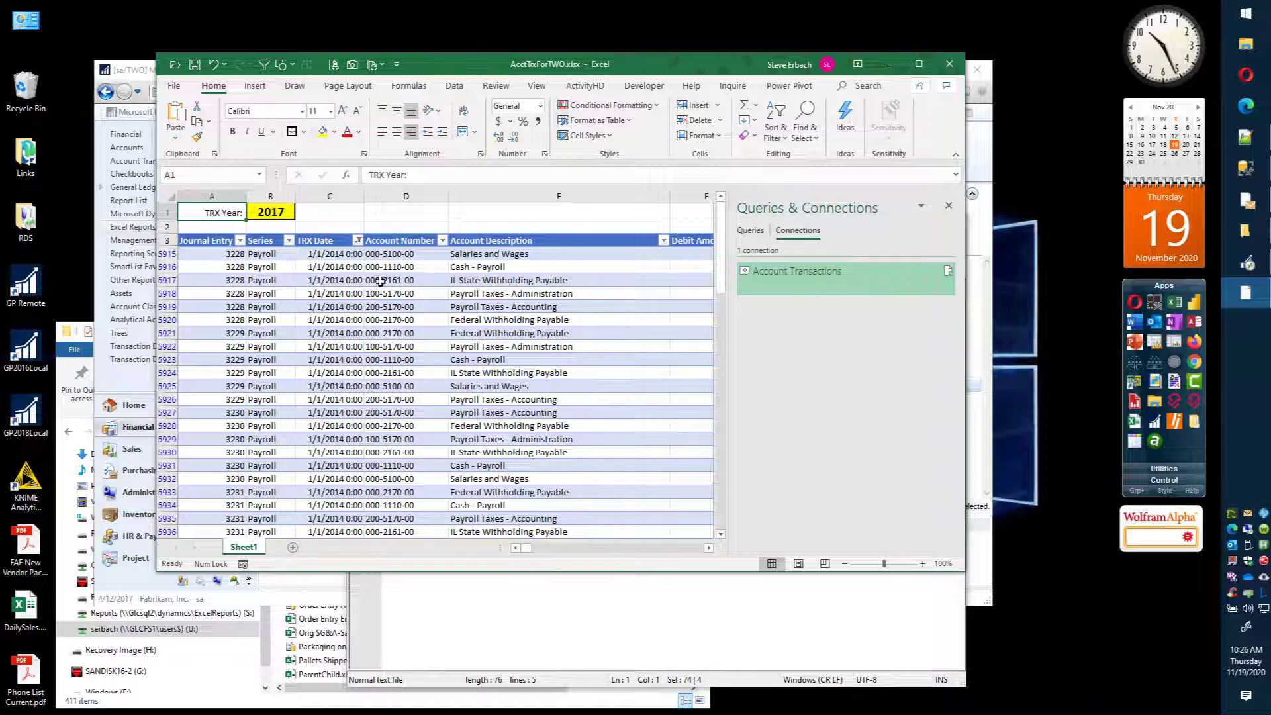
# Step: Reset the TRX Date filter to include all years
pyautogui.click(358, 240)
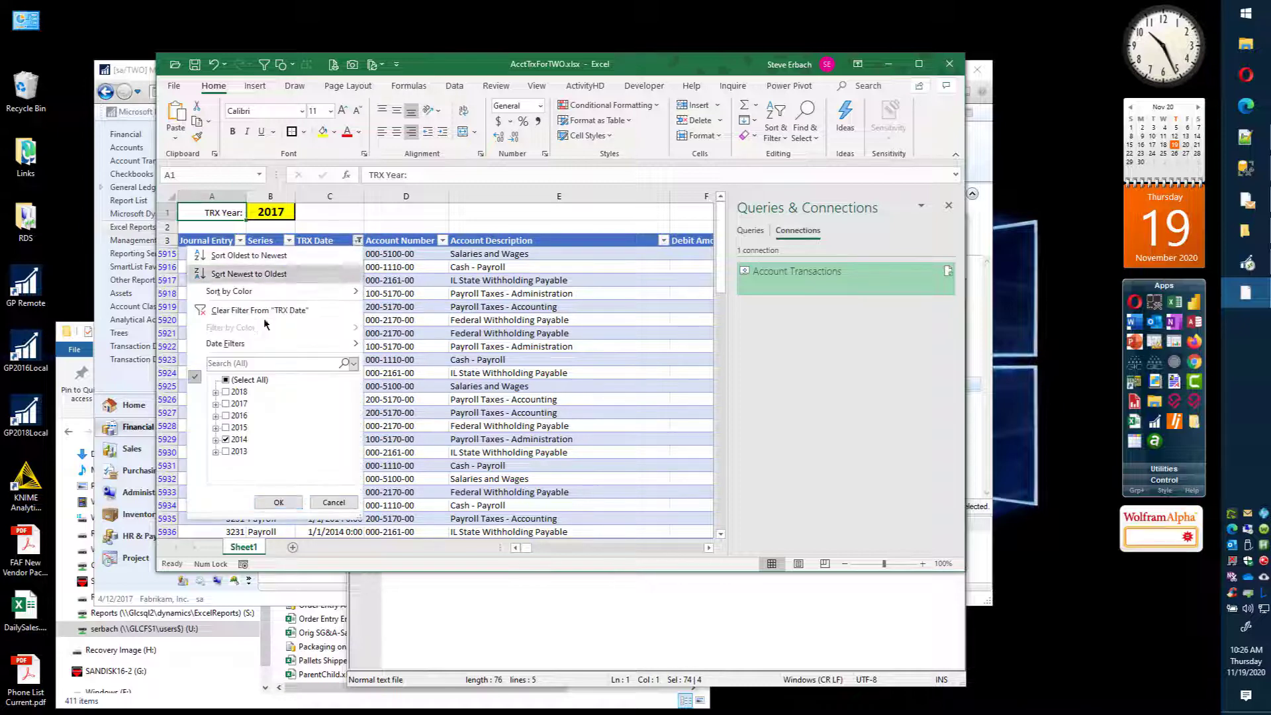
pyautogui.click(227, 380)
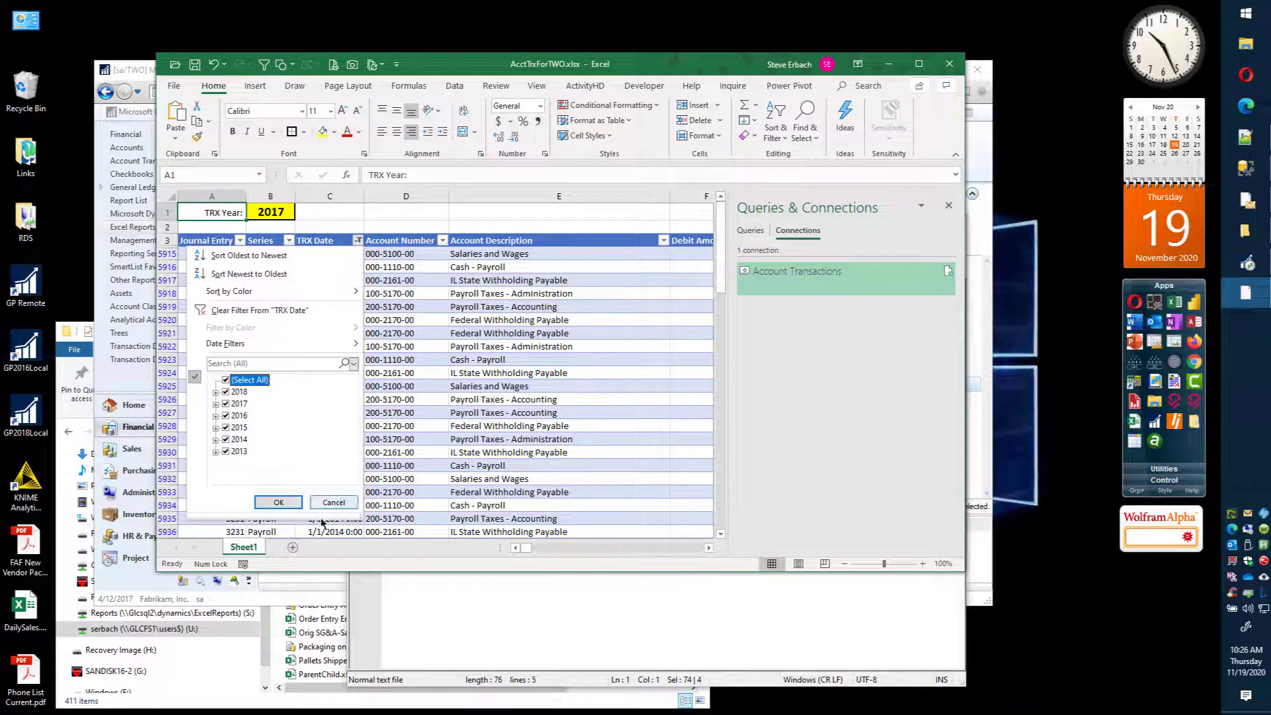
pyautogui.click(278, 502)
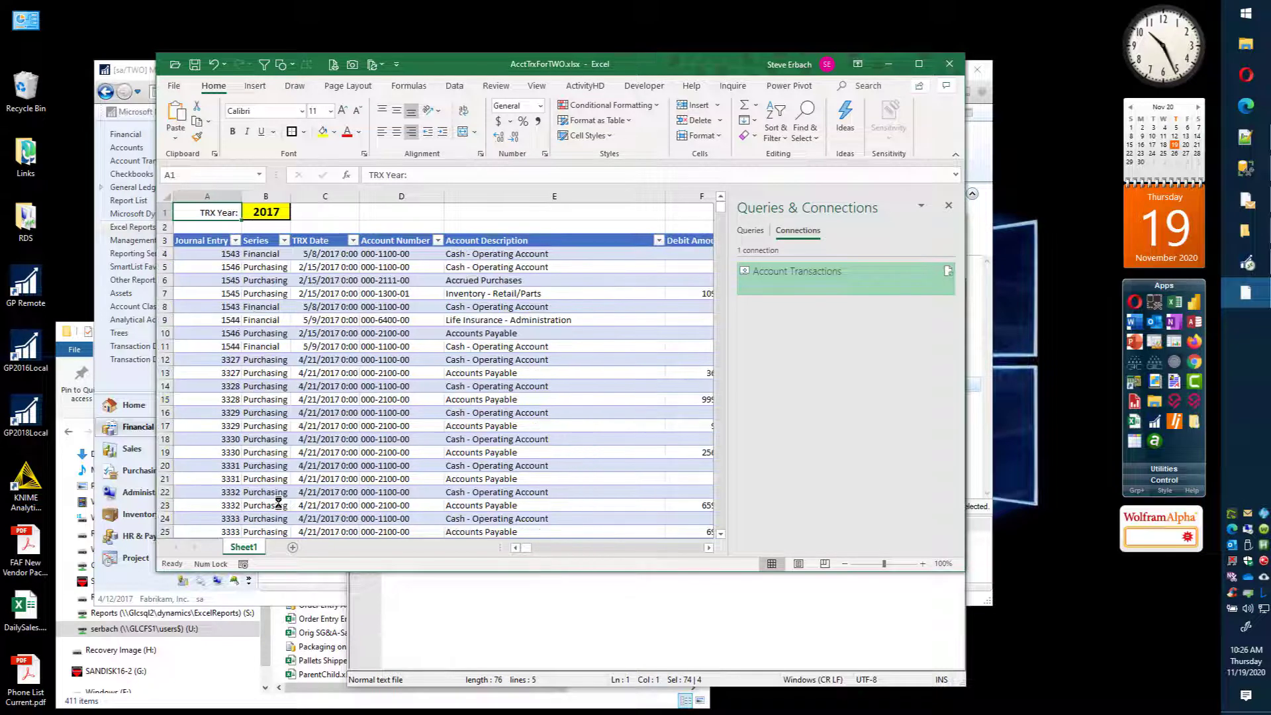
# Step: Add the line WHERE YEAR([TRX Date]) = 2017 to the Account Transactions connection's command text and apply it
pyautogui.click(264, 212)
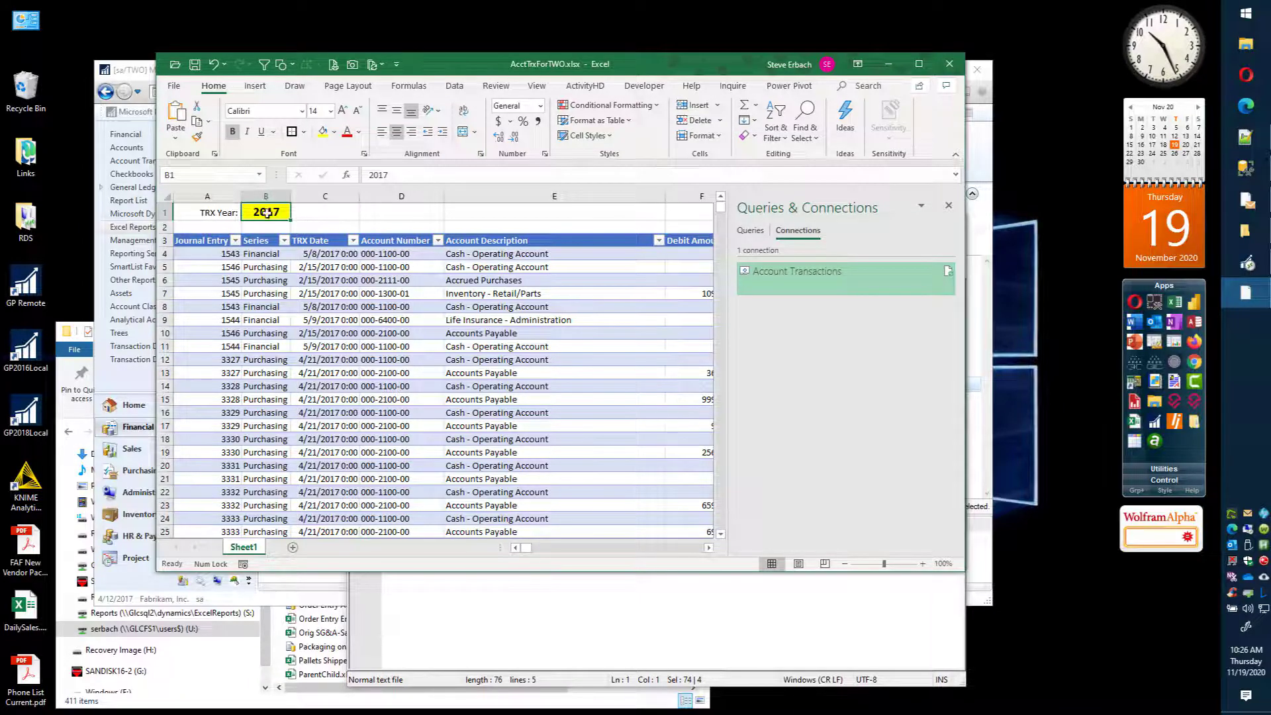
pyautogui.rightClick(787, 277)
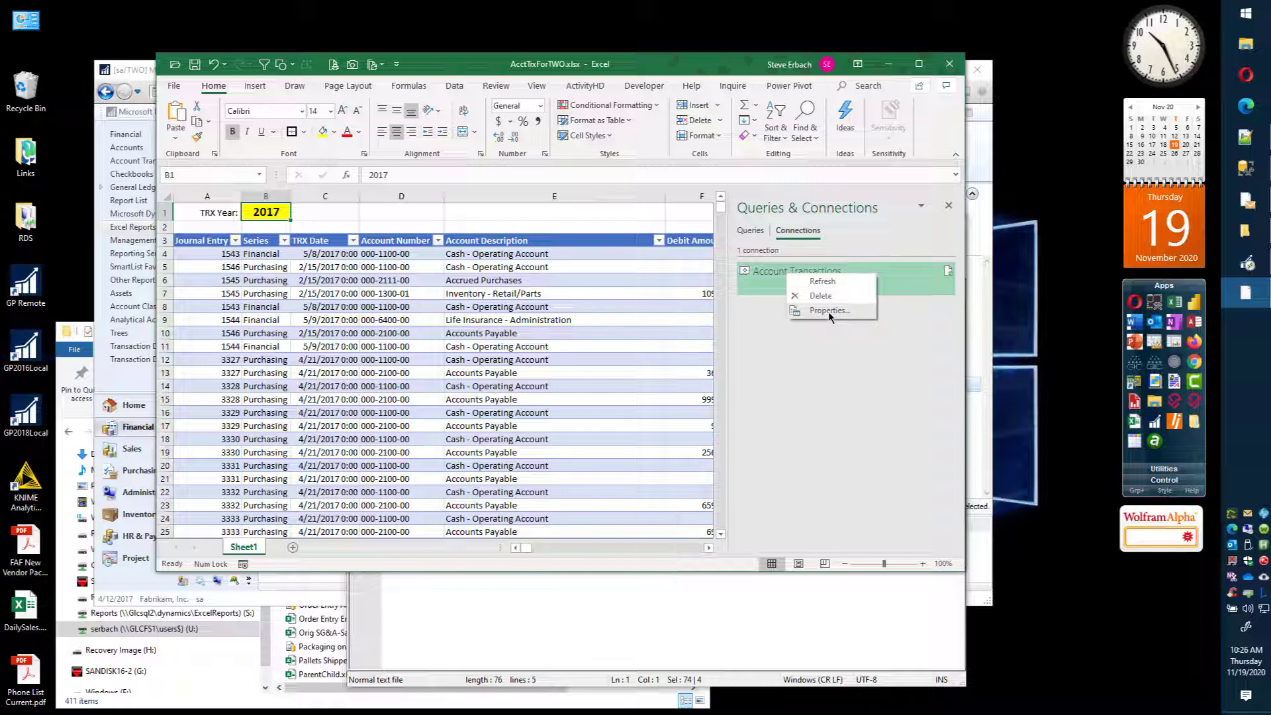
pyautogui.click(828, 315)
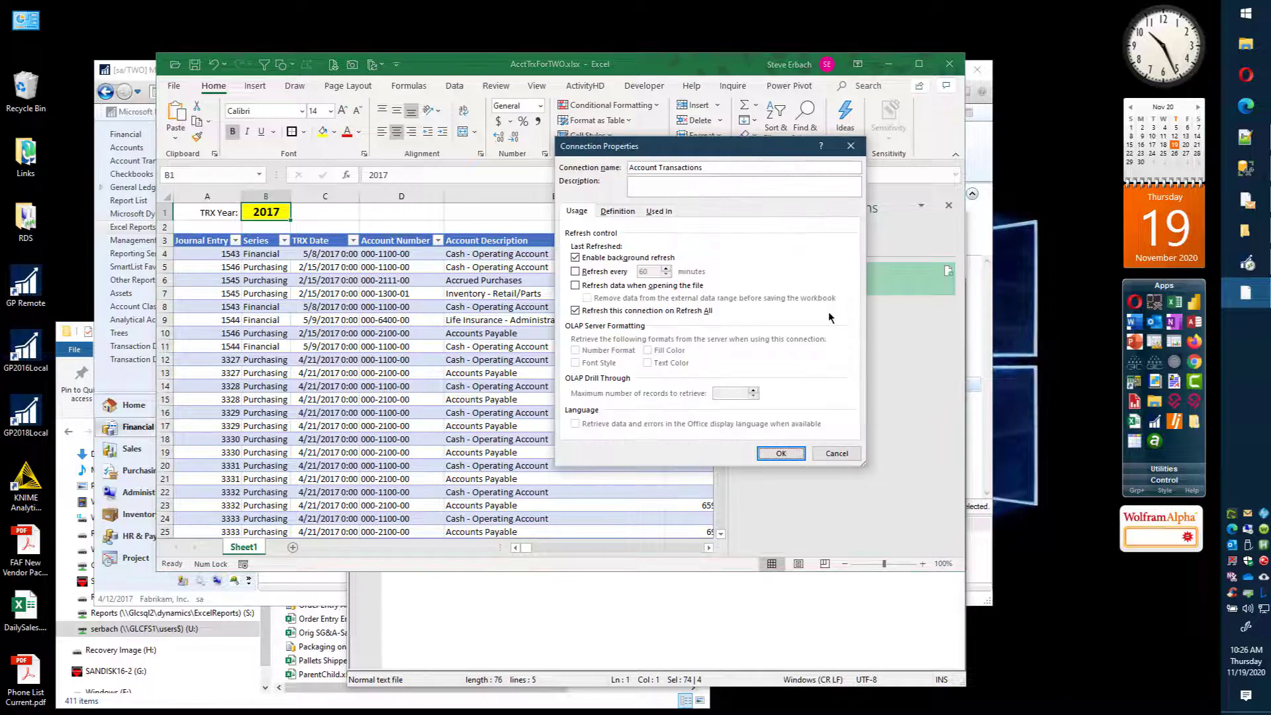
pyautogui.click(622, 210)
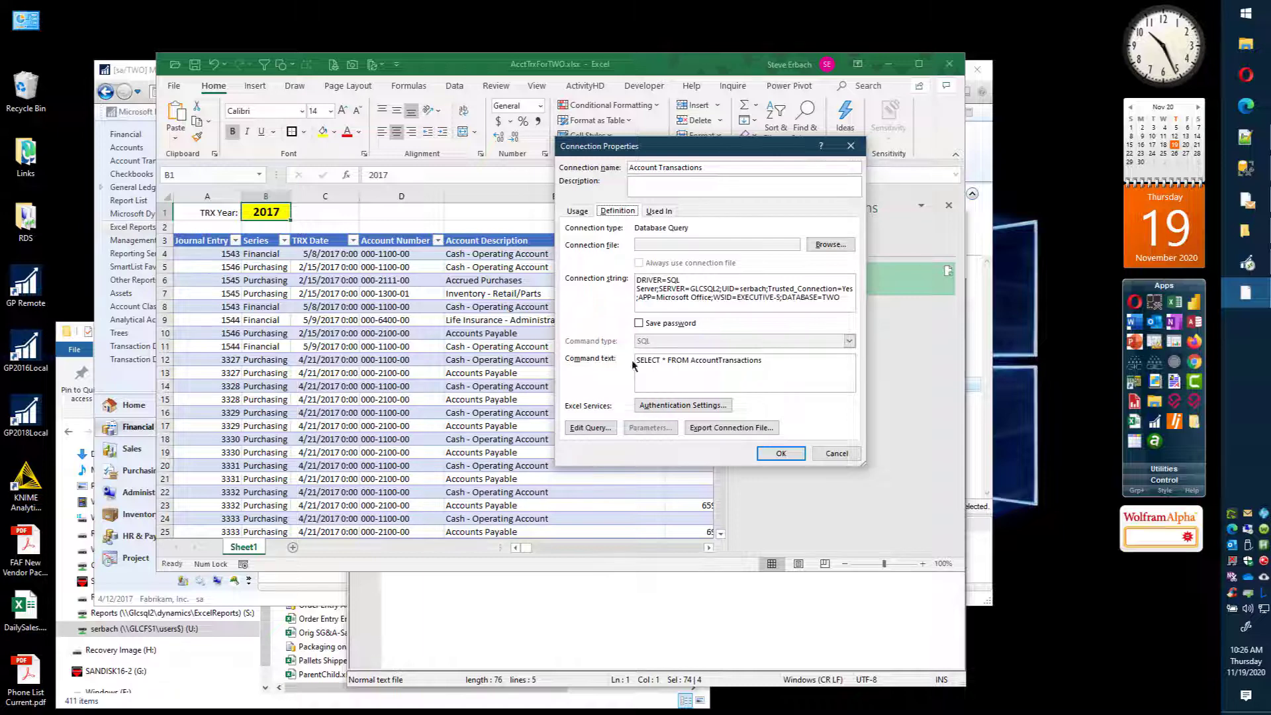
pyautogui.click(769, 361)
pyautogui.press('Return')
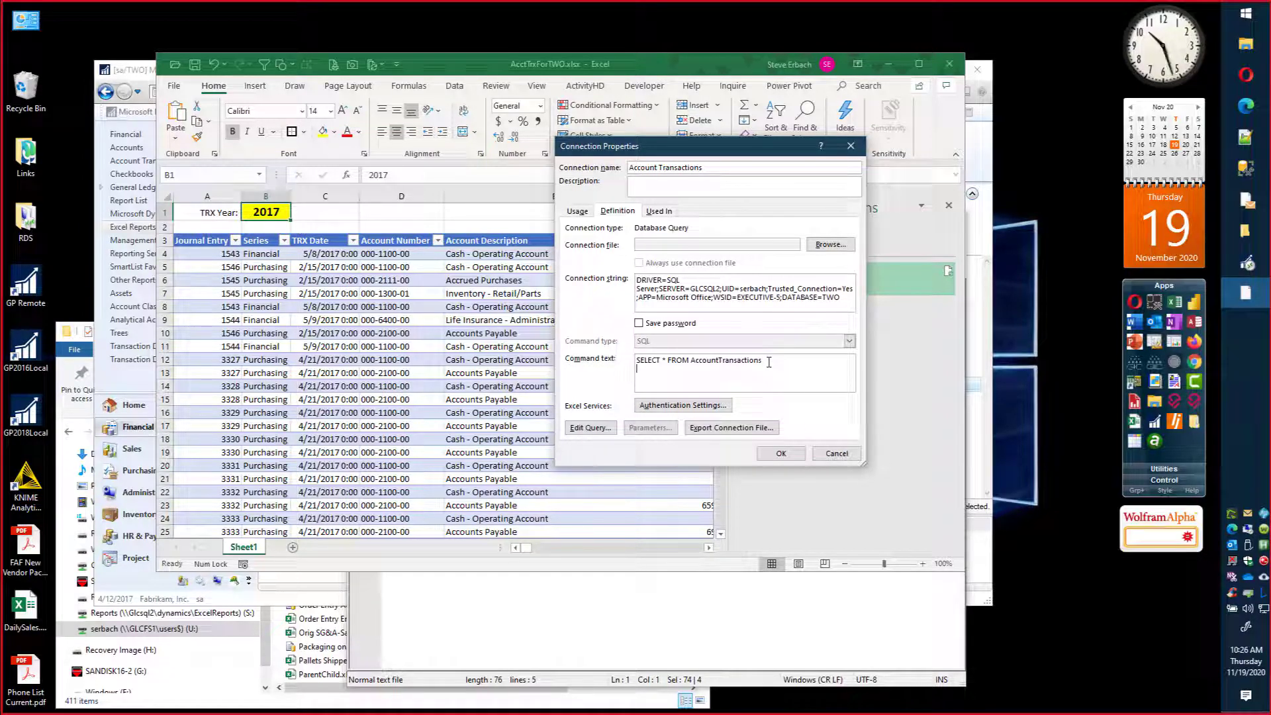
pyautogui.write('WHERE')
pyautogui.write('YEAR([TRX Date]) = 2017')
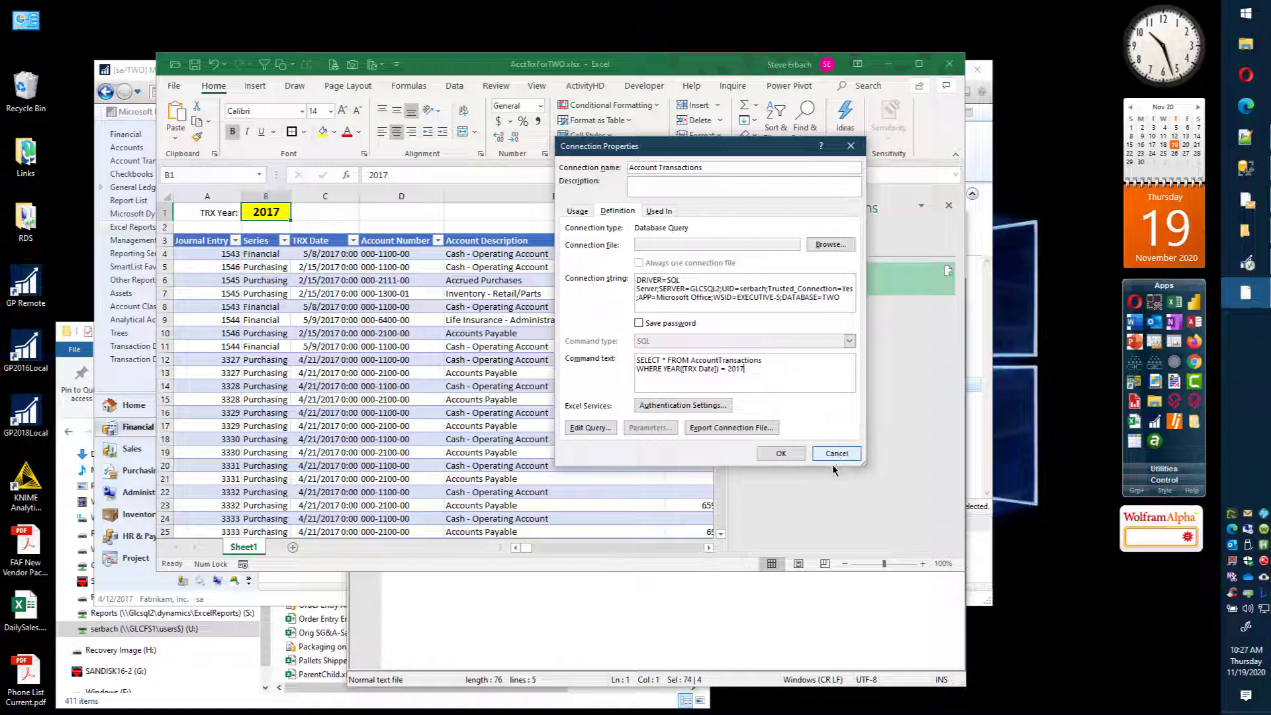
pyautogui.click(785, 454)
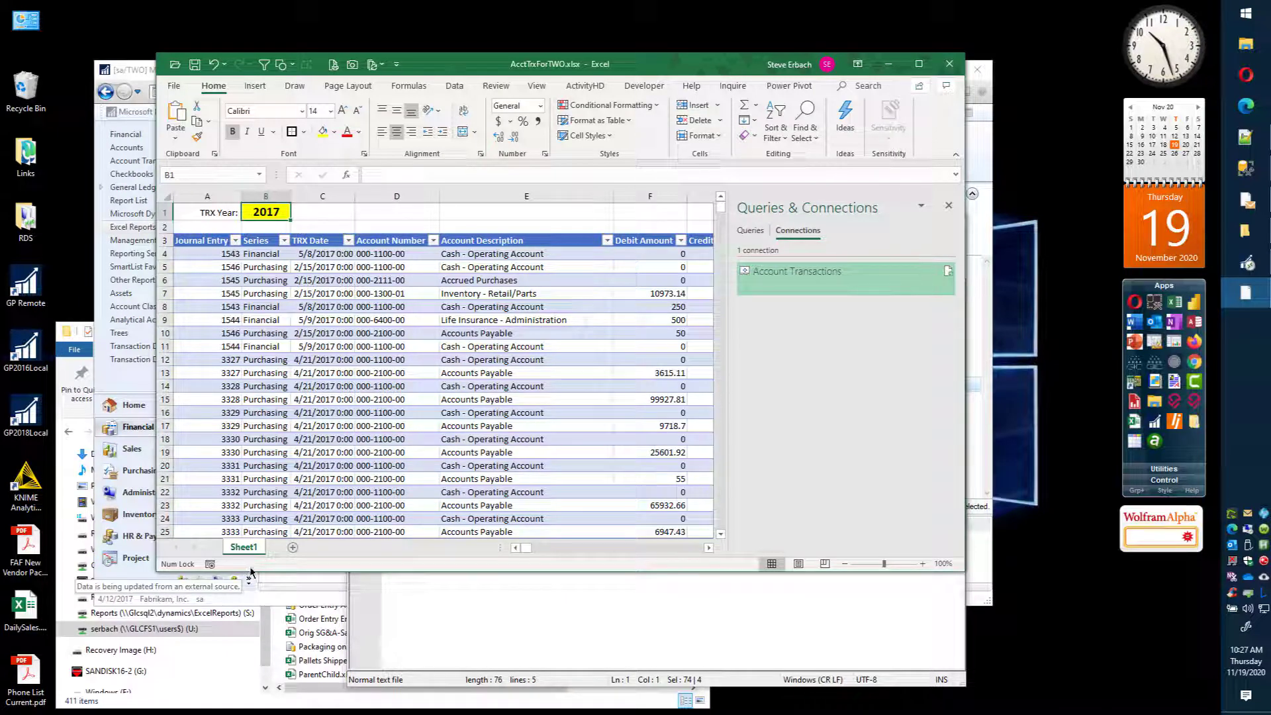
# Step: Sort the TRX Date column oldest to newest and check its range from the first to the last record
pyautogui.click(309, 252)
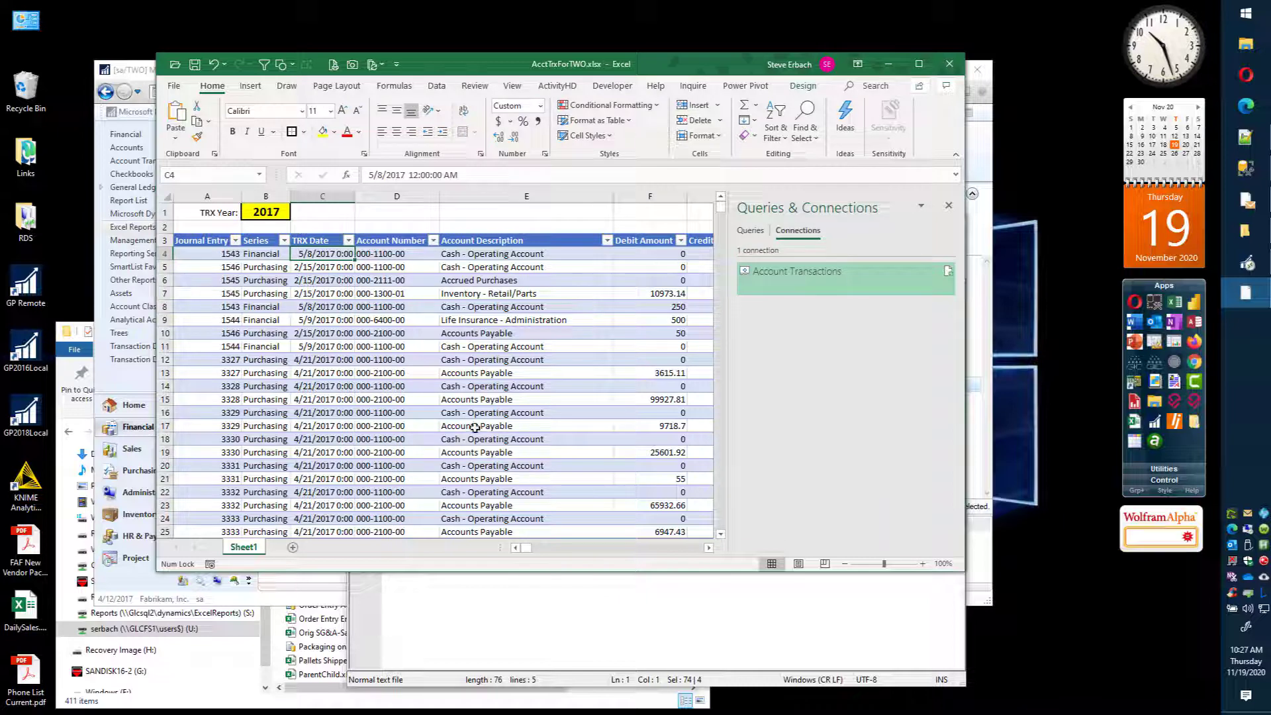
pyautogui.click(348, 241)
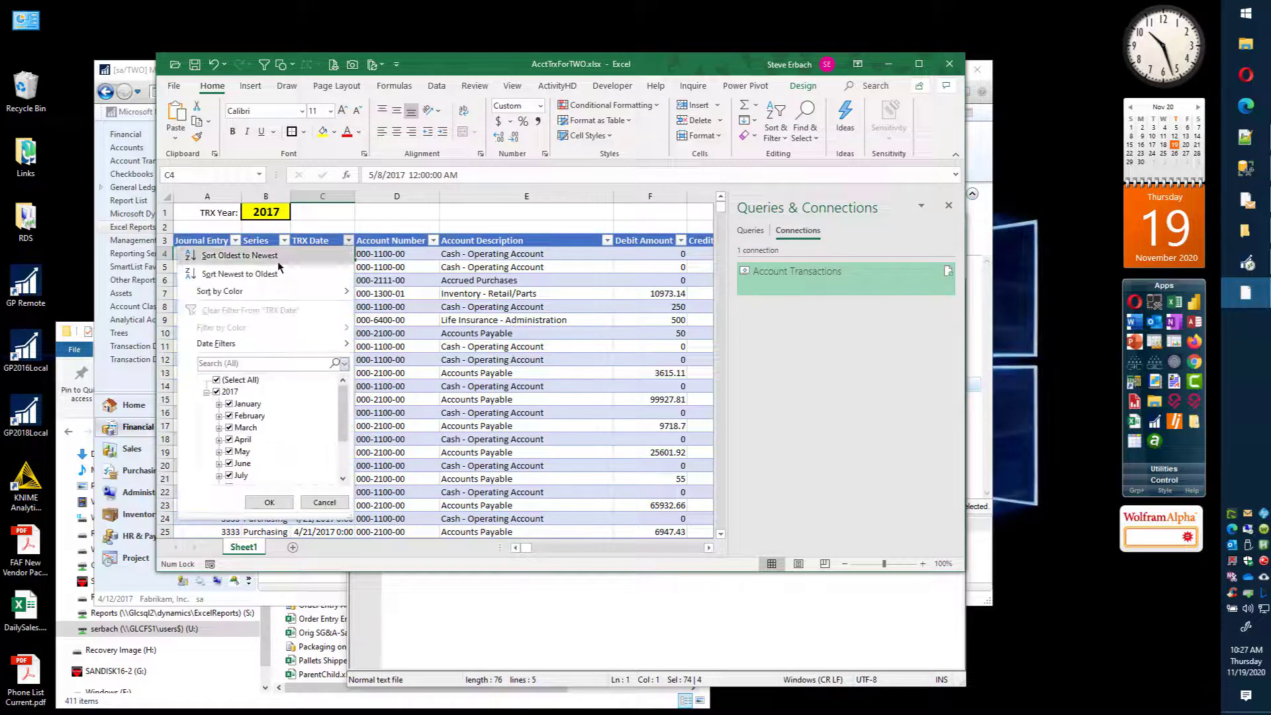
pyautogui.click(212, 257)
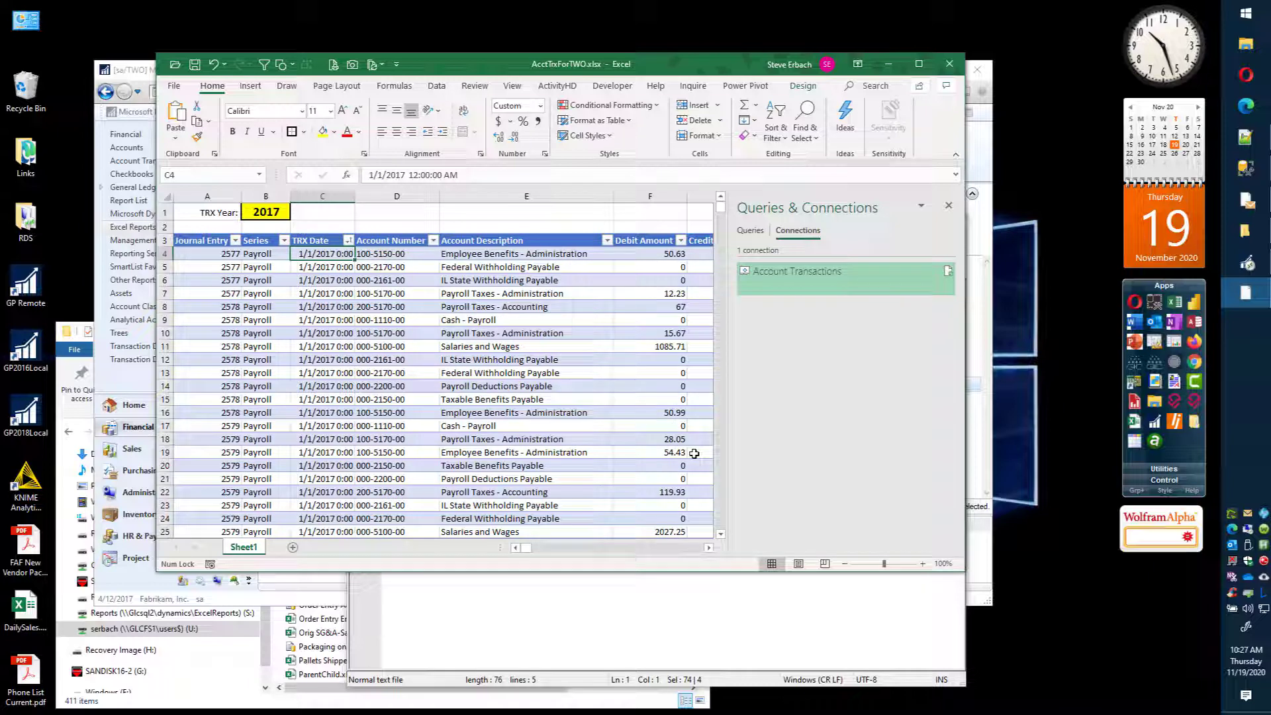
pyautogui.hotkey('ctrl', 'Down')
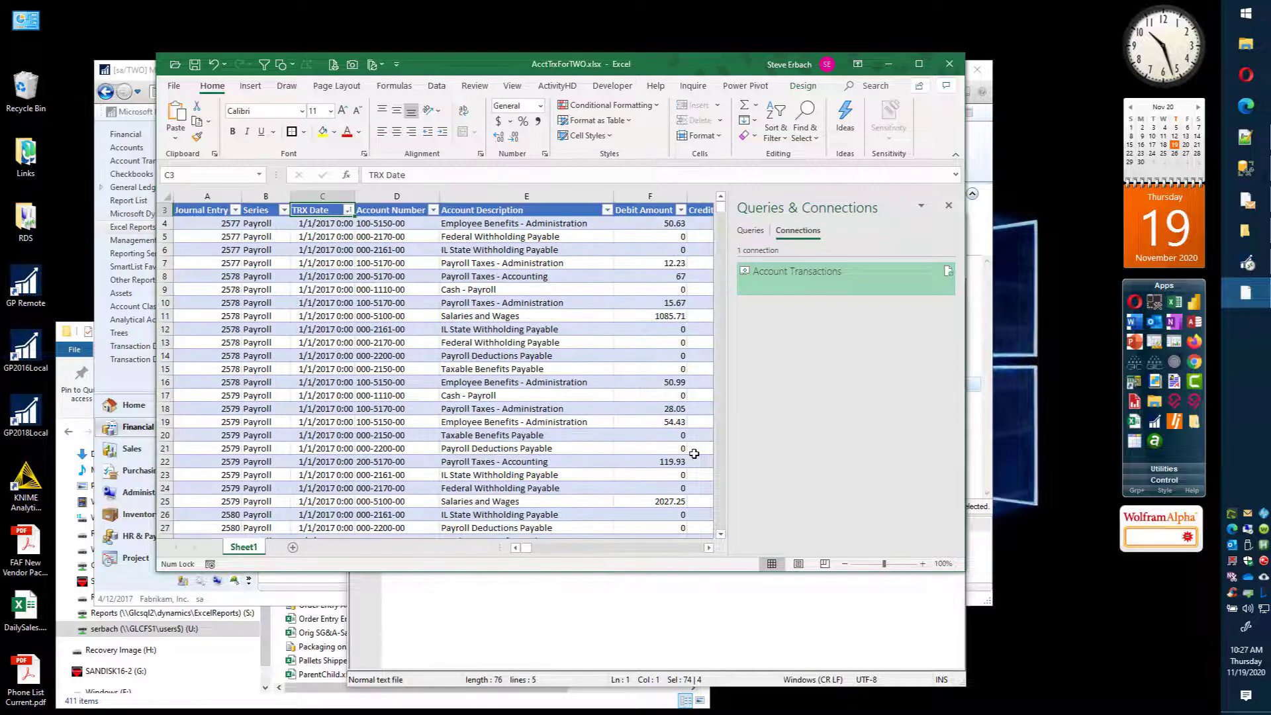
pyautogui.hotkey('ctrl', 'Up')
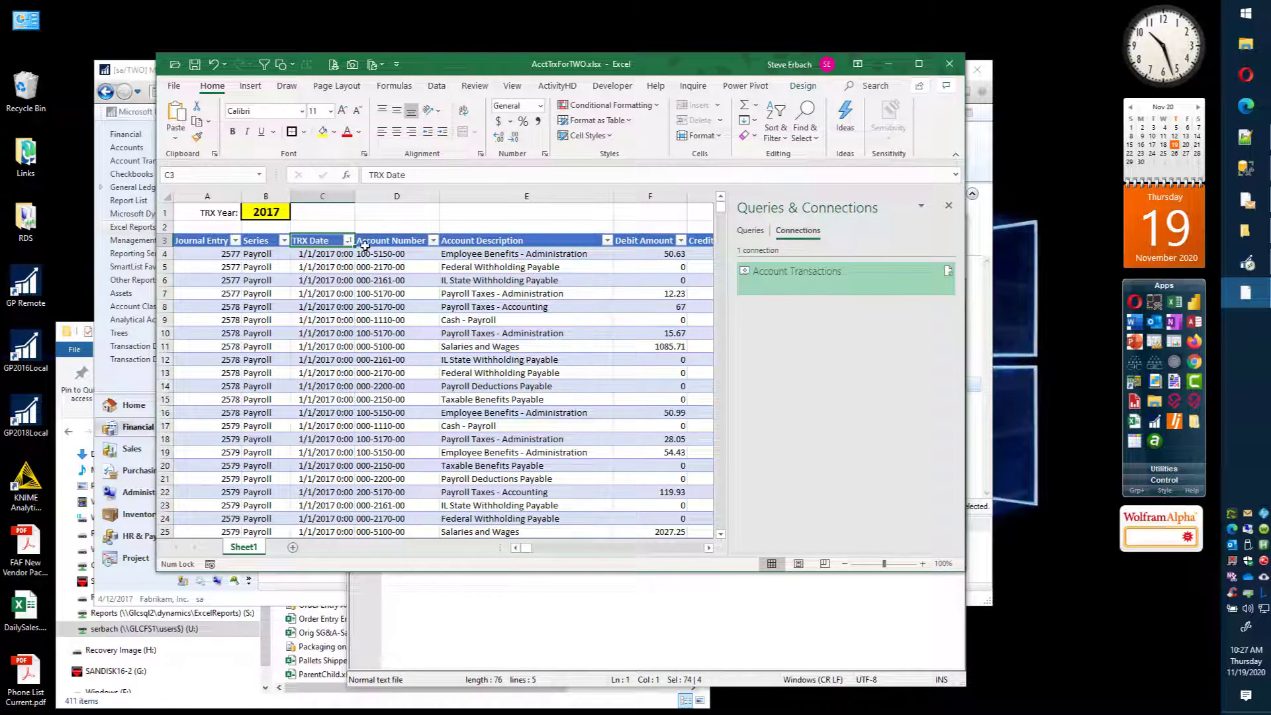
# Step: Replace the fixed year 2017 in the Account Transactions connection's command text with the parameter placeholder ? and apply it
pyautogui.rightClick(817, 277)
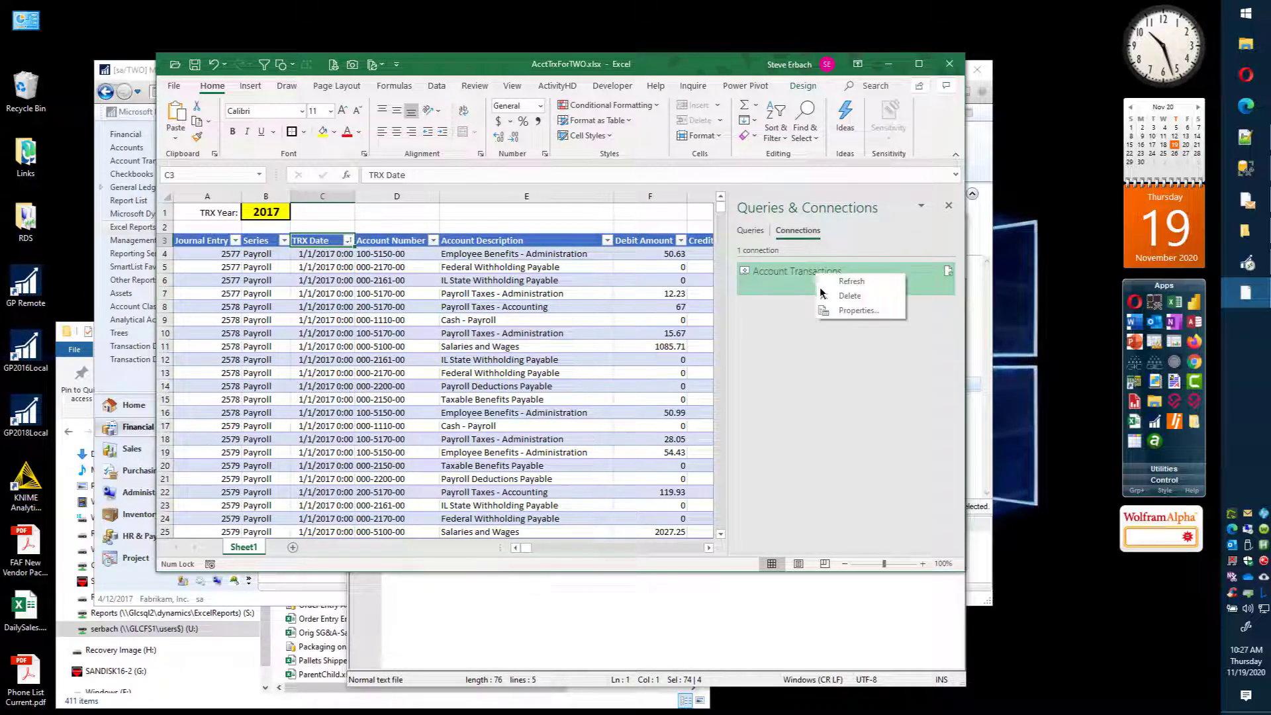
pyautogui.click(859, 318)
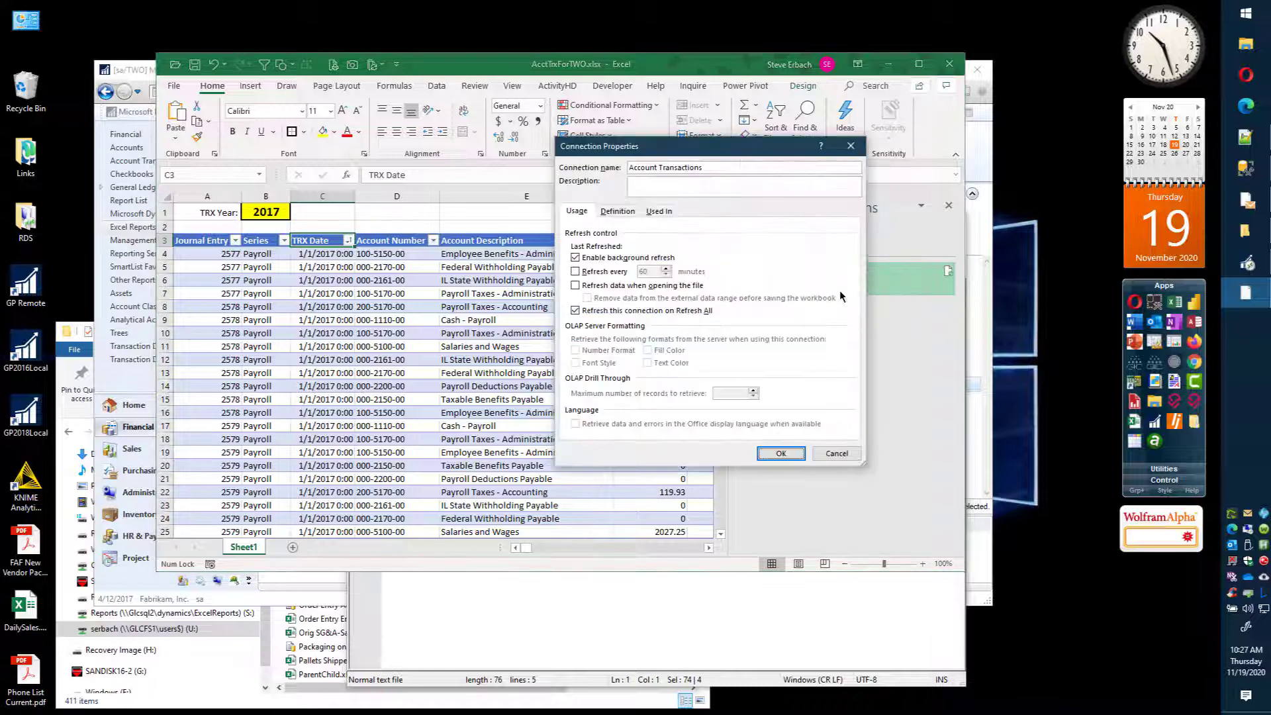
pyautogui.click(617, 210)
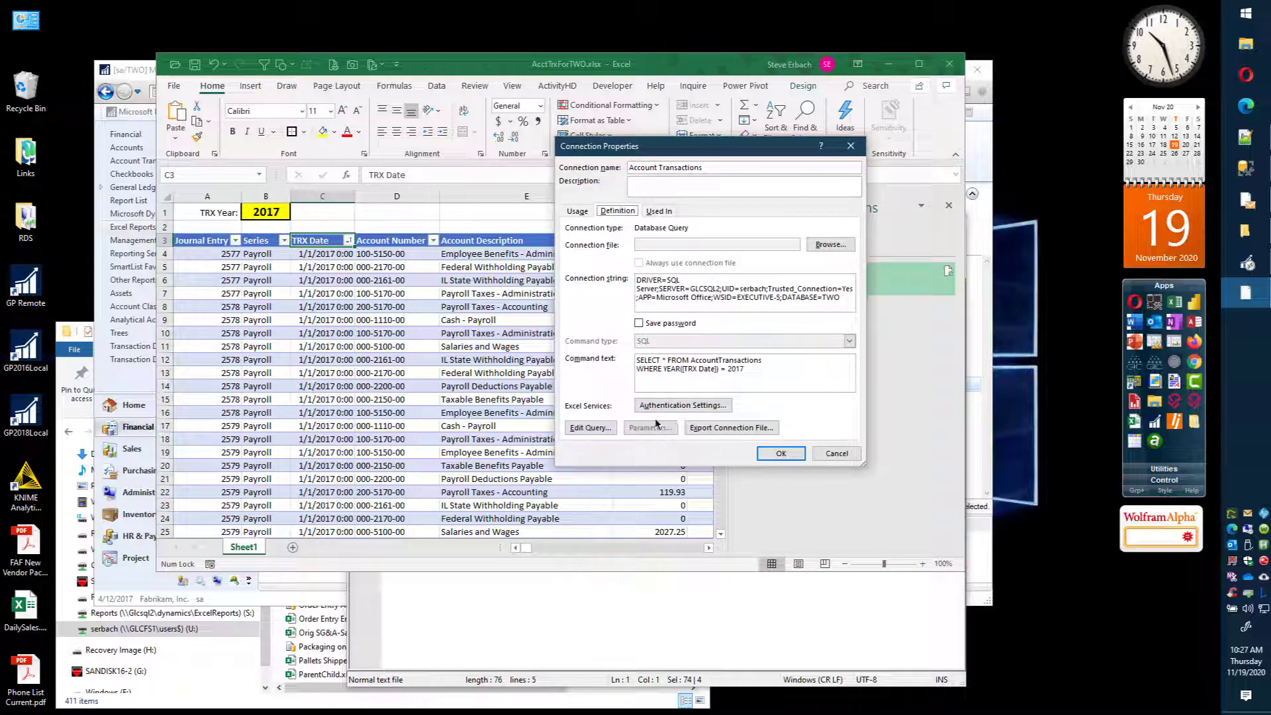
pyautogui.click(761, 377)
pyautogui.press('BackSpace')
pyautogui.press('BackSpace')
pyautogui.press('BackSpace')
pyautogui.press('BackSpace')
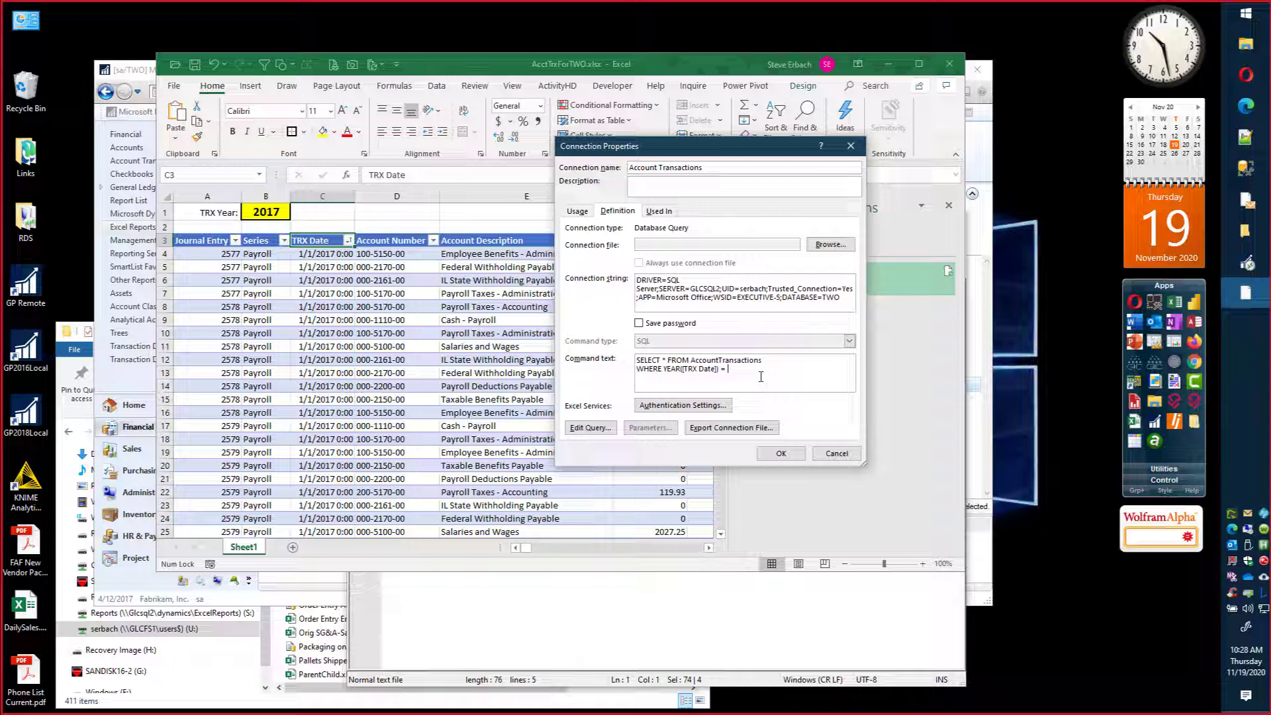
pyautogui.write('?')
pyautogui.click(784, 453)
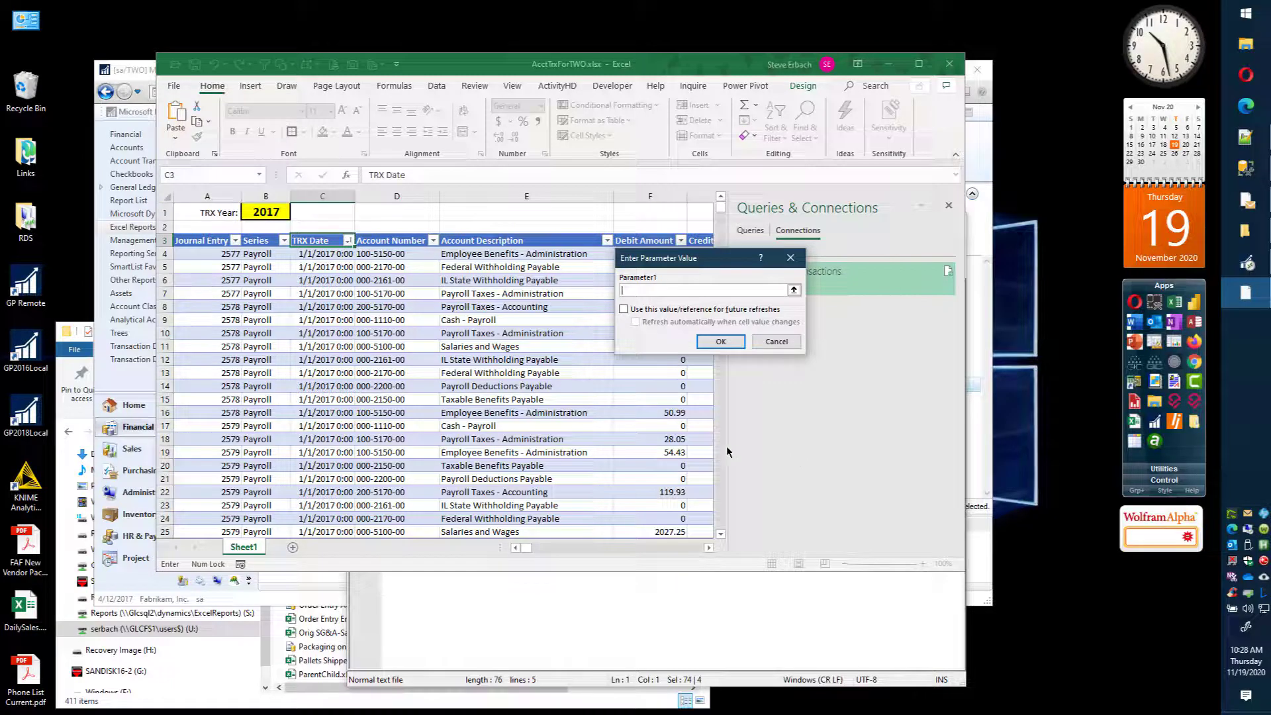
# Step: Link Parameter1 to =Sheet1!$B$1, using this reference for future refreshes and refreshing automatically when the cell value changes
pyautogui.click(794, 291)
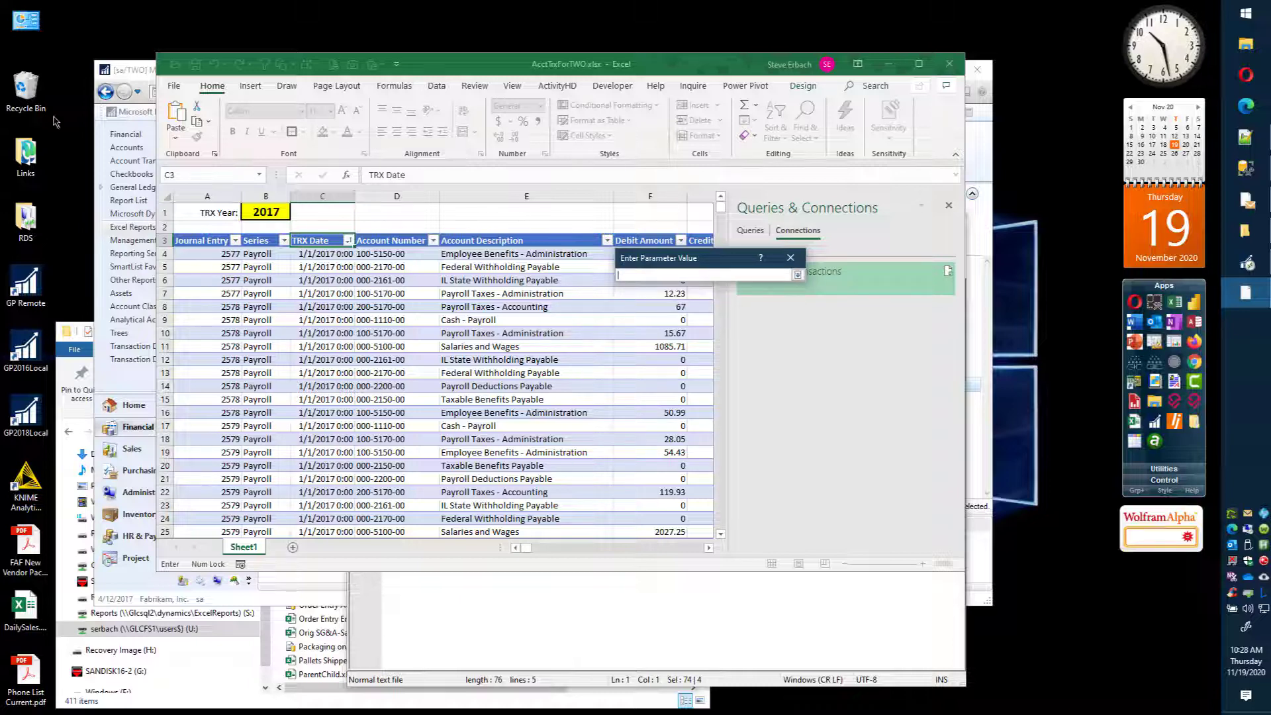
pyautogui.click(267, 215)
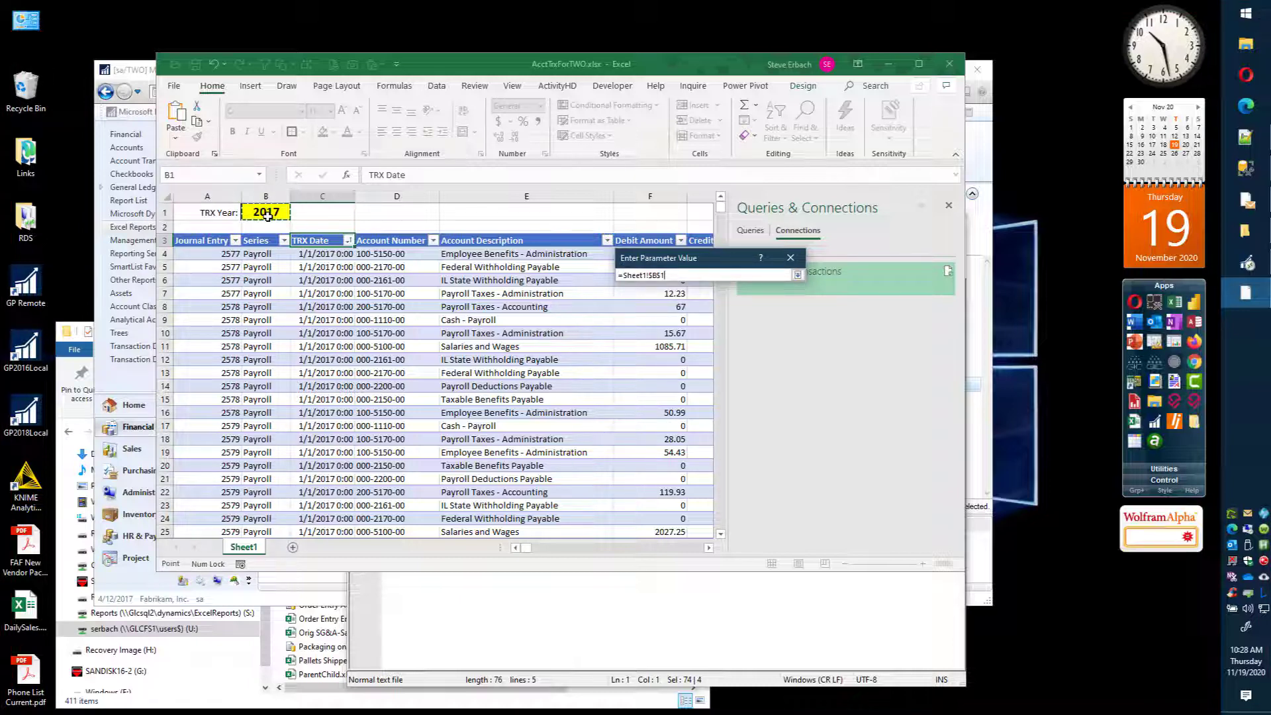
pyautogui.click(798, 275)
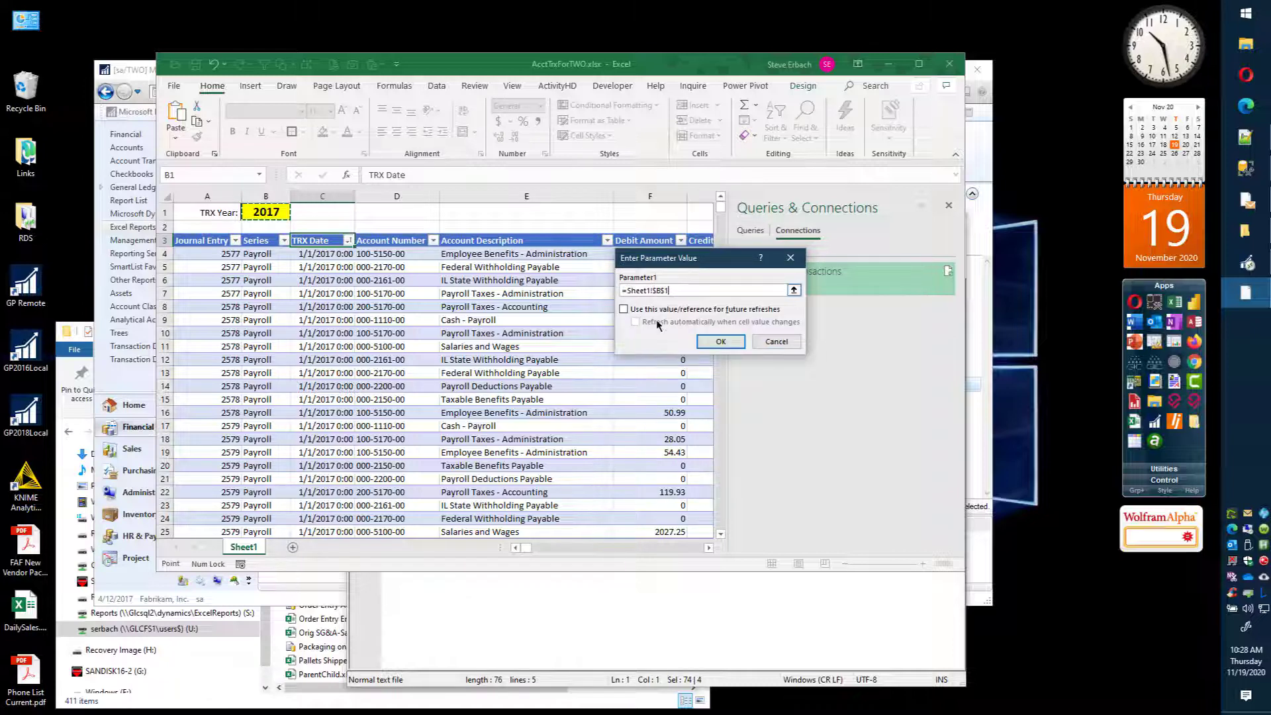
pyautogui.click(623, 309)
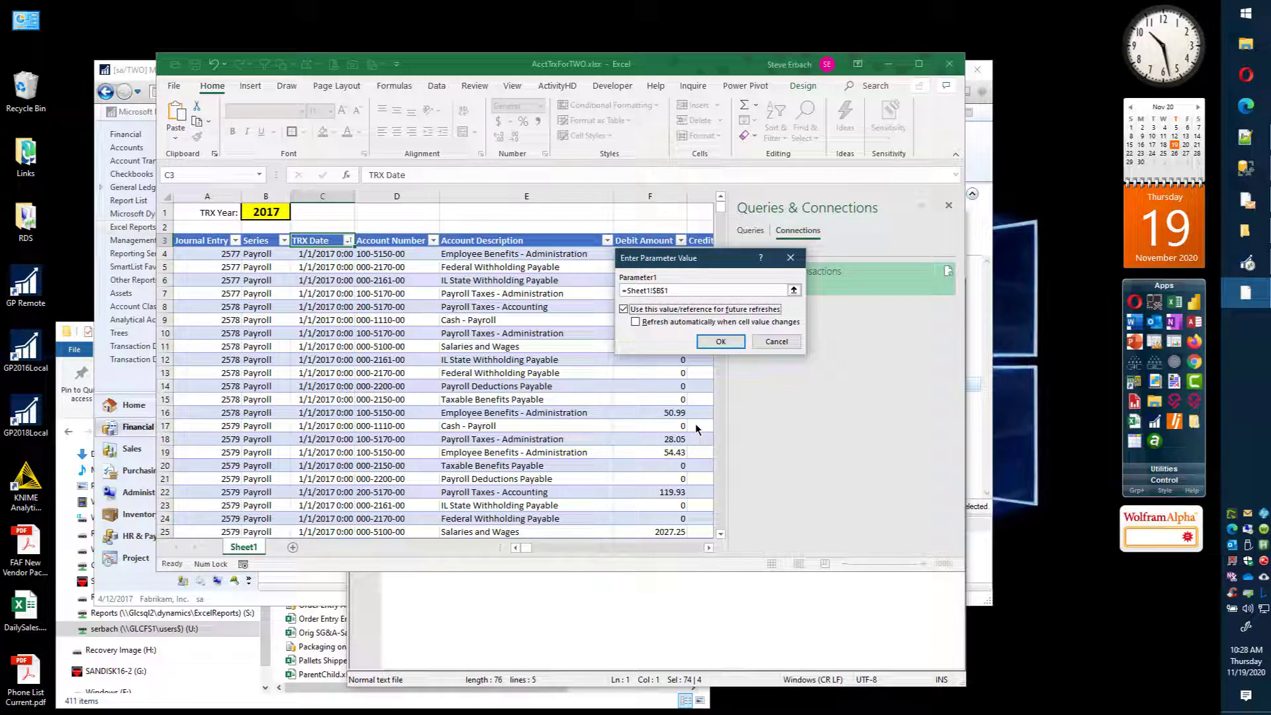
pyautogui.click(636, 322)
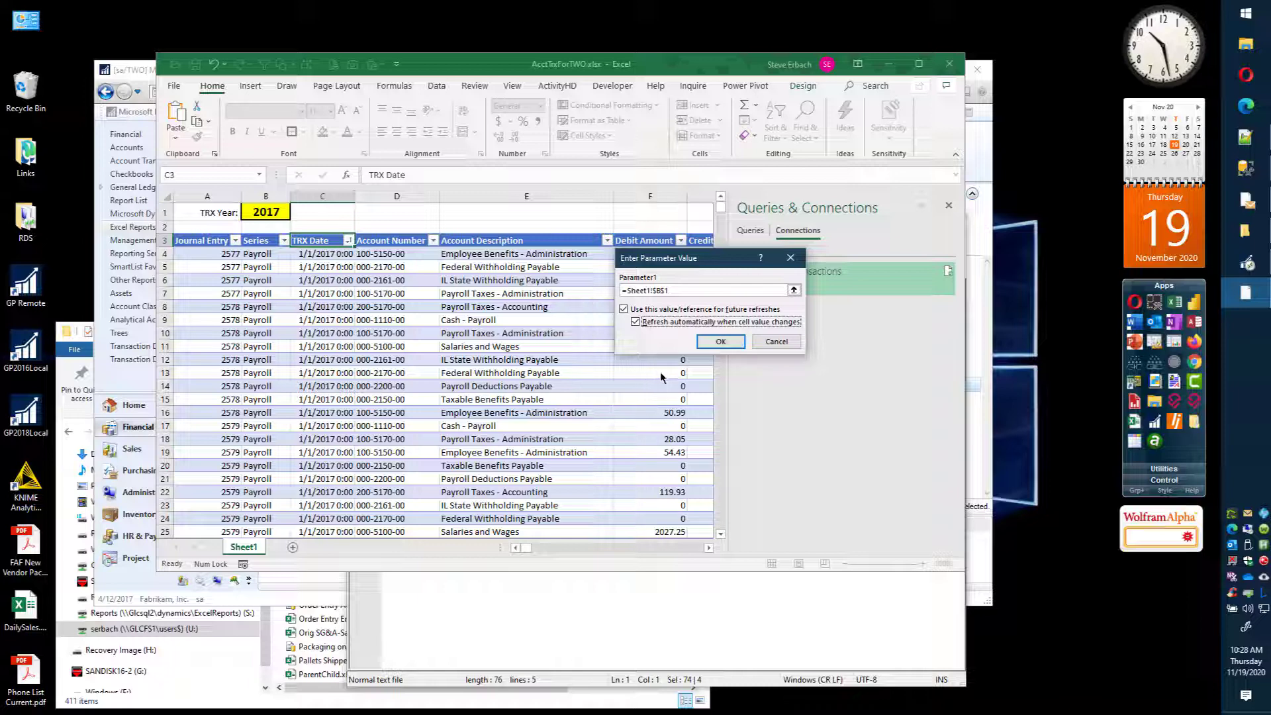
pyautogui.click(732, 343)
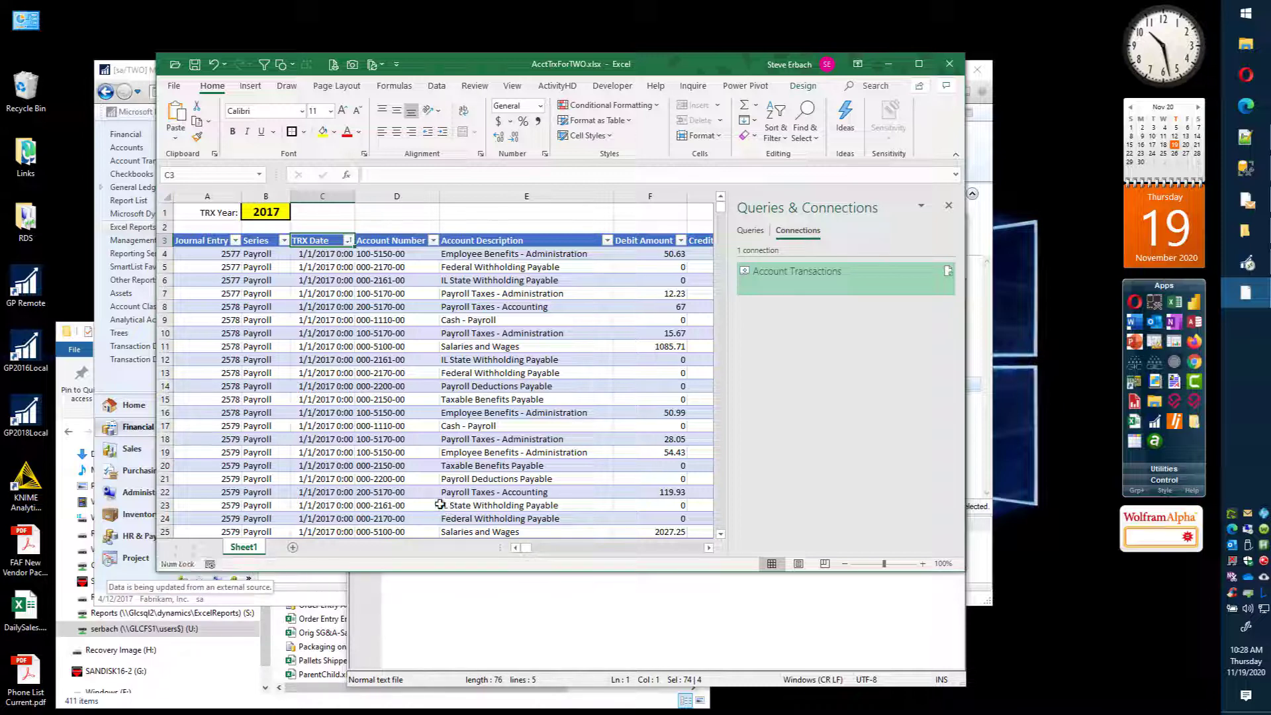
# Step: Check the refreshed TRX Date column from its first to its last record and return to the year cell B1
pyautogui.click(330, 255)
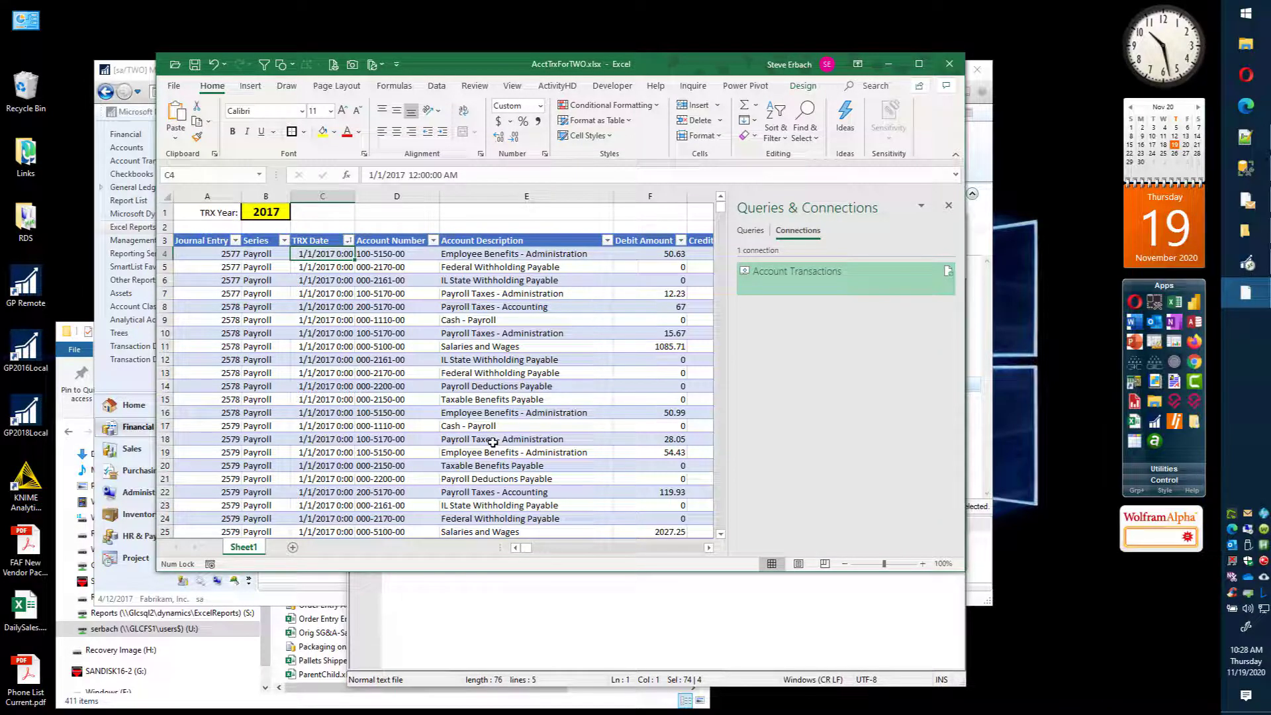
pyautogui.hotkey('ctrl', 'Down')
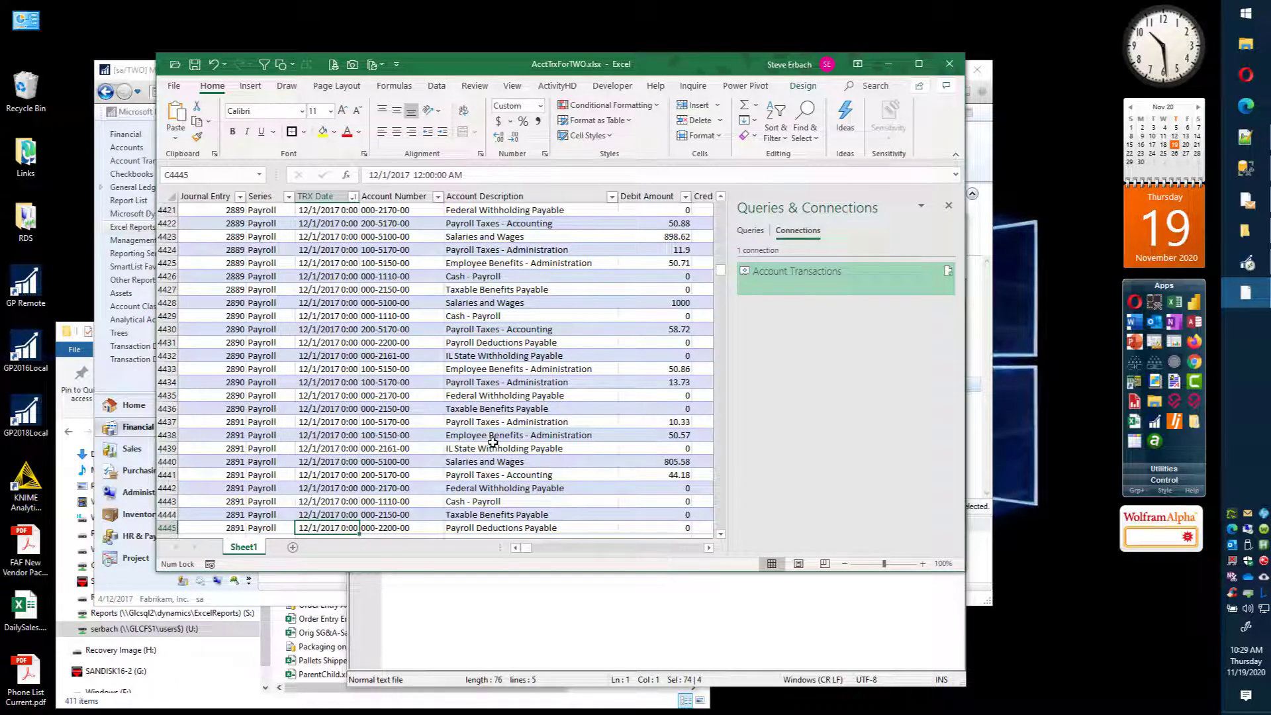
pyautogui.hotkey('ctrl', 'Up')
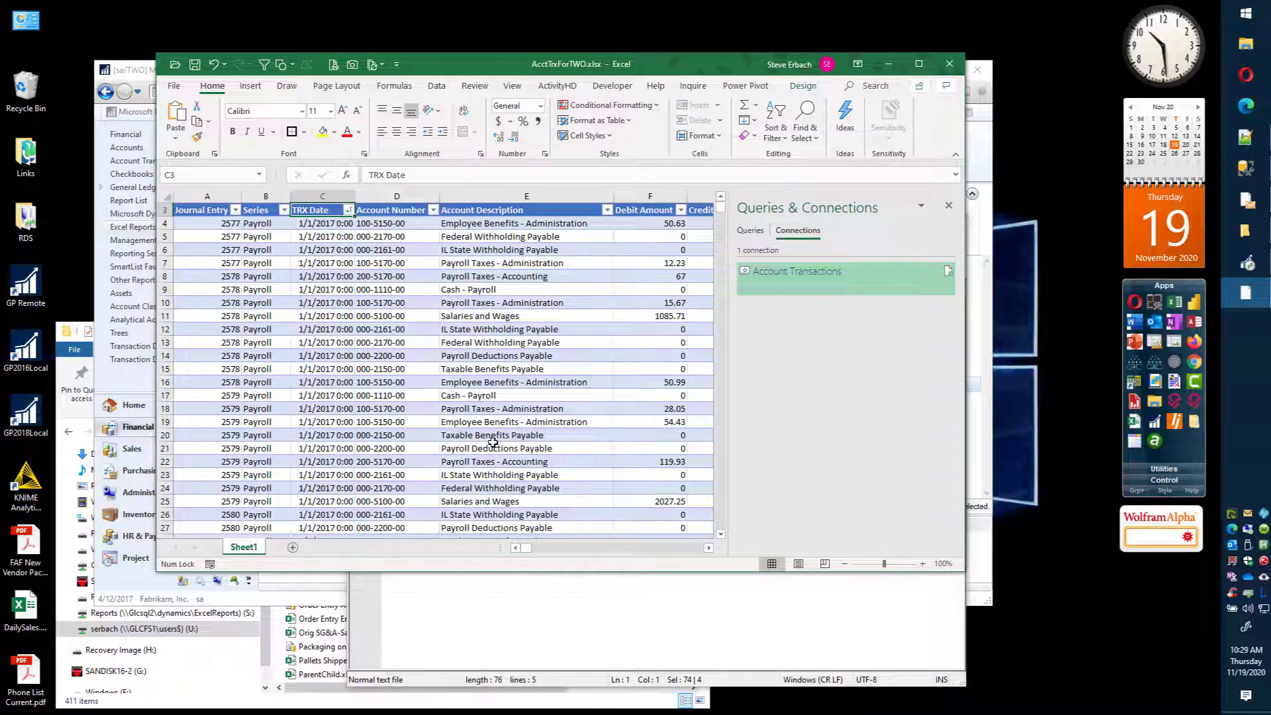
pyautogui.hotkey('ctrl', 'Up')
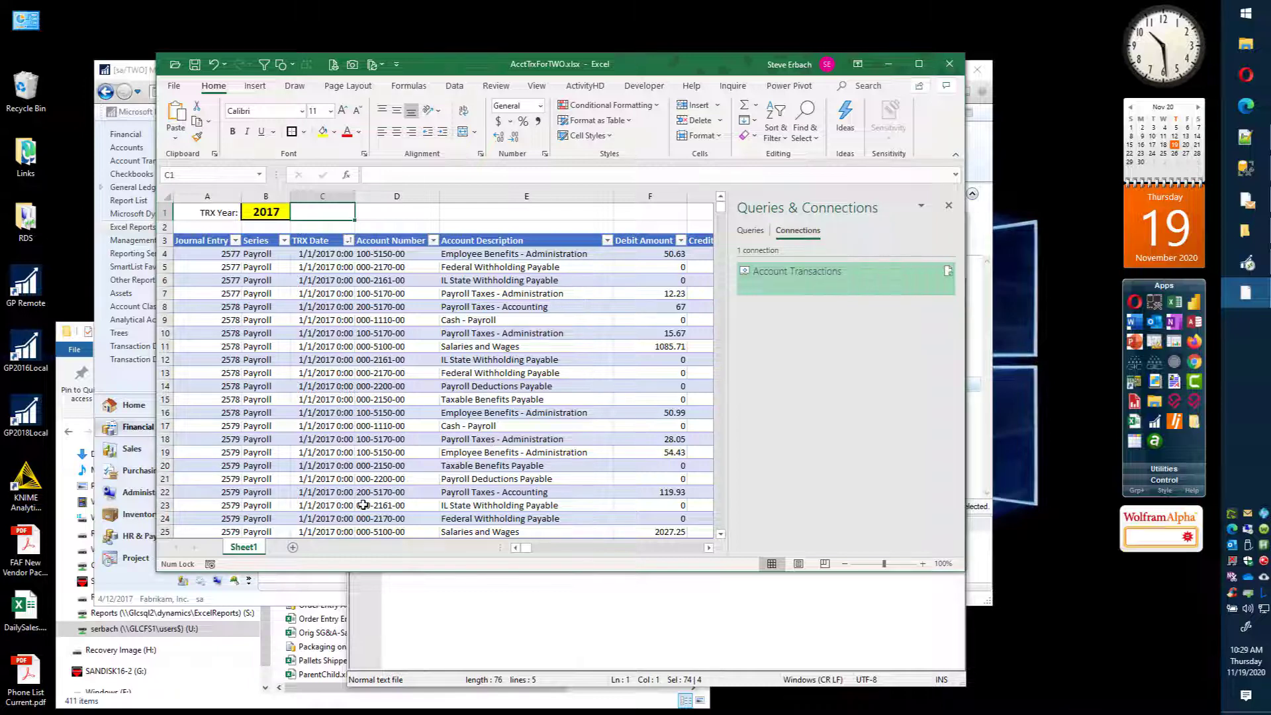
pyautogui.click(260, 210)
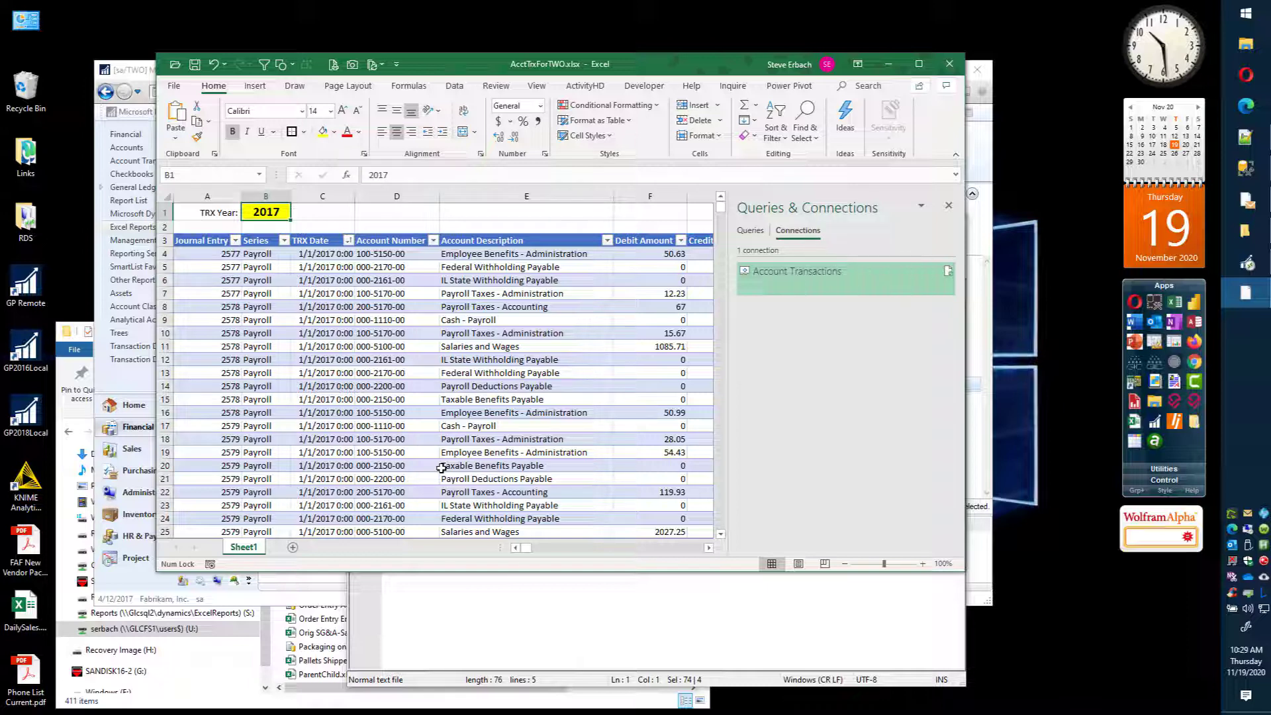
# Step: Set the Account Transactions connection to refresh its data when opening the file
pyautogui.click(456, 86)
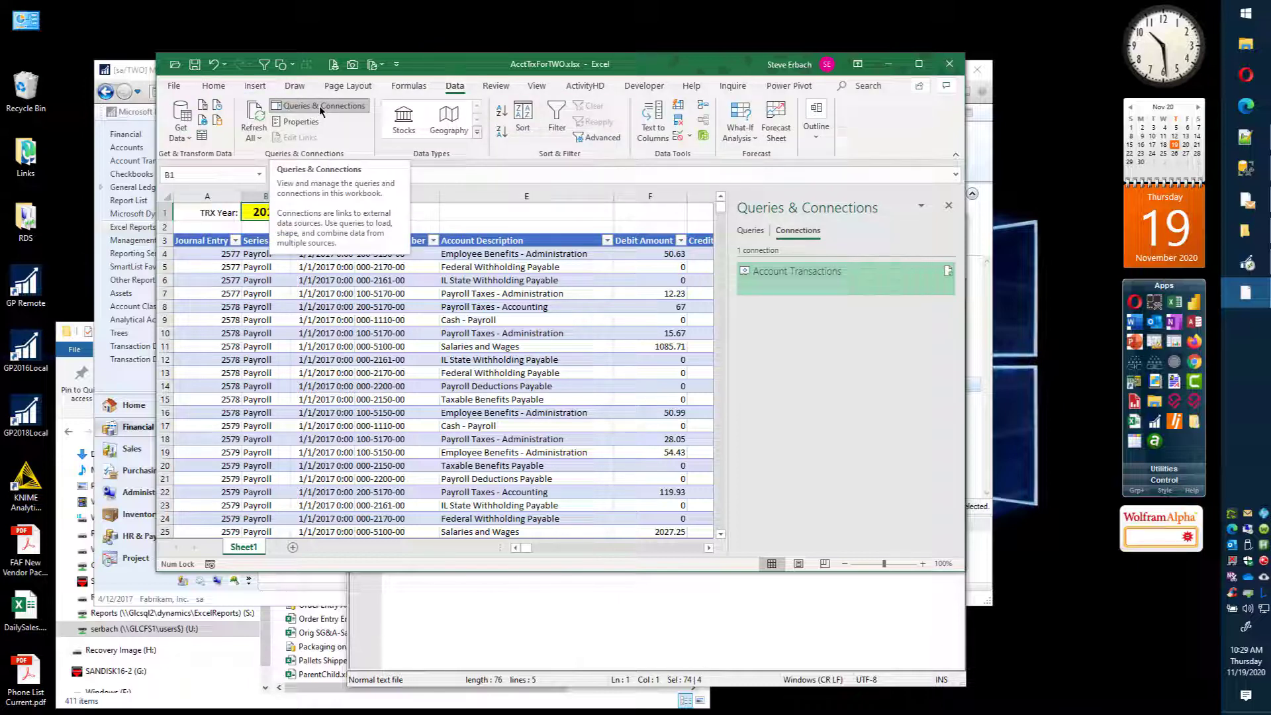
pyautogui.rightClick(807, 274)
pyautogui.click(837, 311)
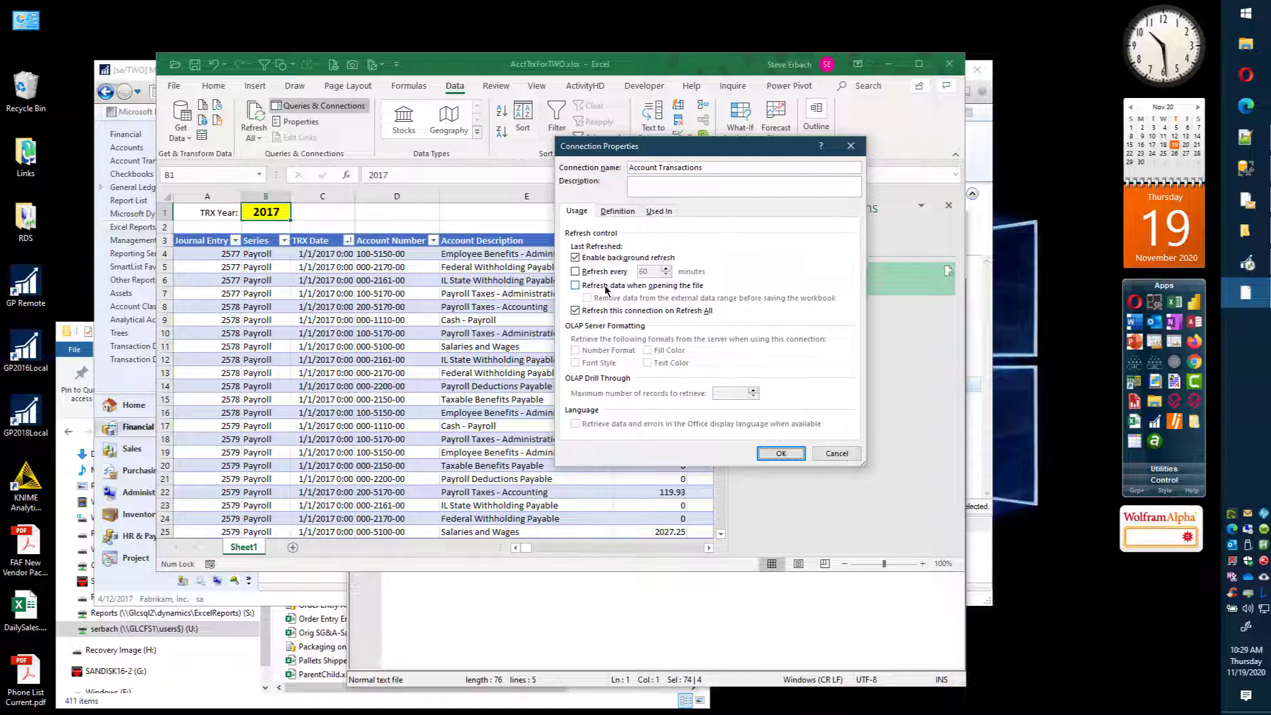
pyautogui.click(575, 285)
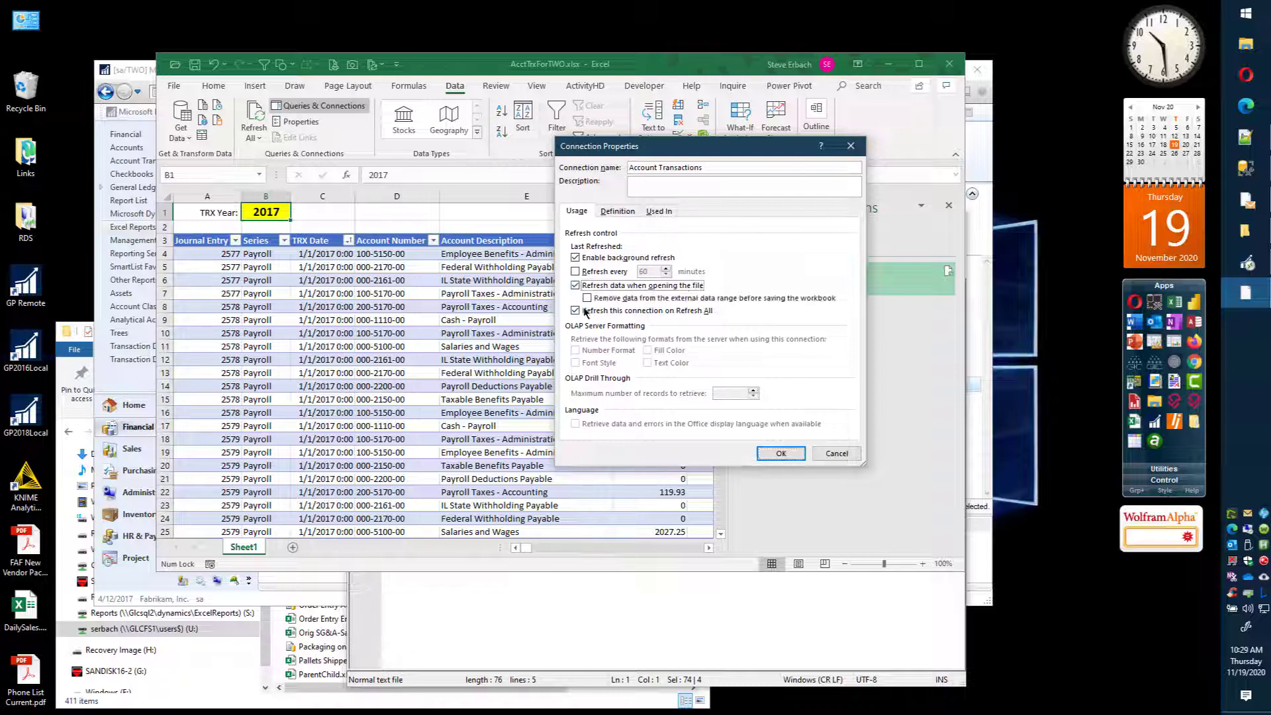
pyautogui.click(783, 454)
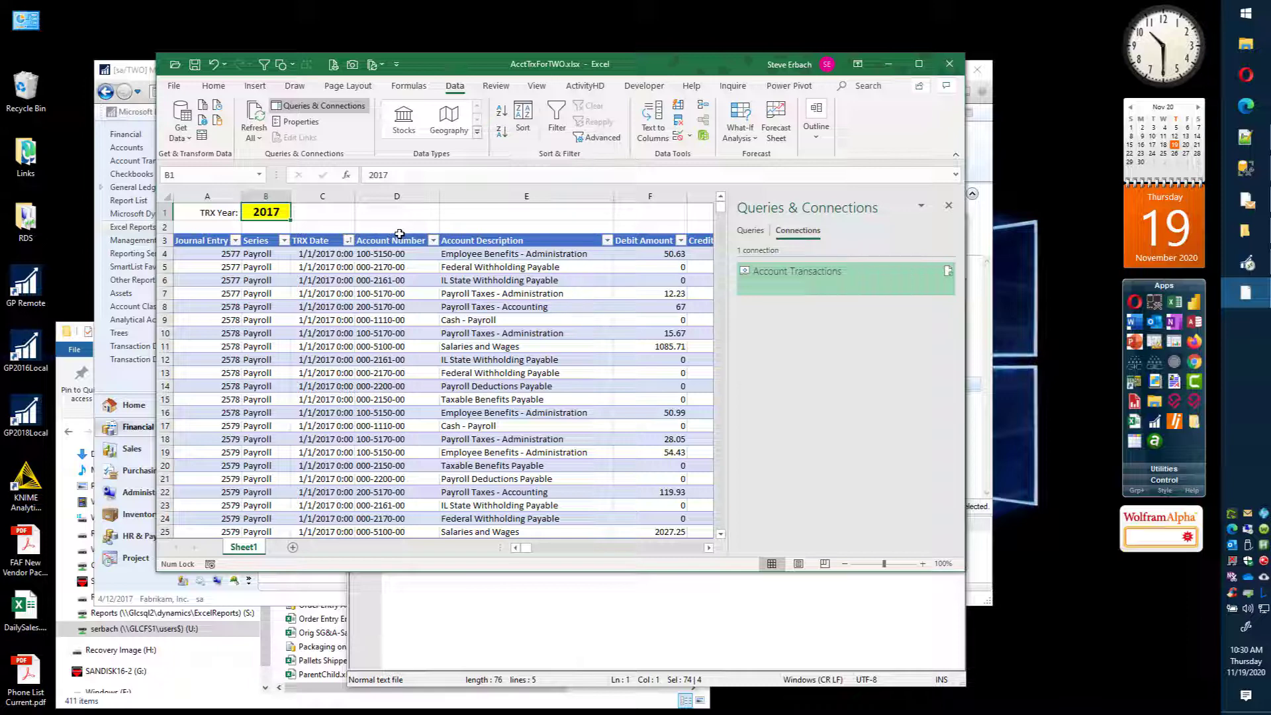
# Step: Extend the Account Transactions command text with an AND [Journal Entry] BETWEEN condition using two ? placeholders and apply it
pyautogui.rightClick(786, 271)
pyautogui.click(825, 308)
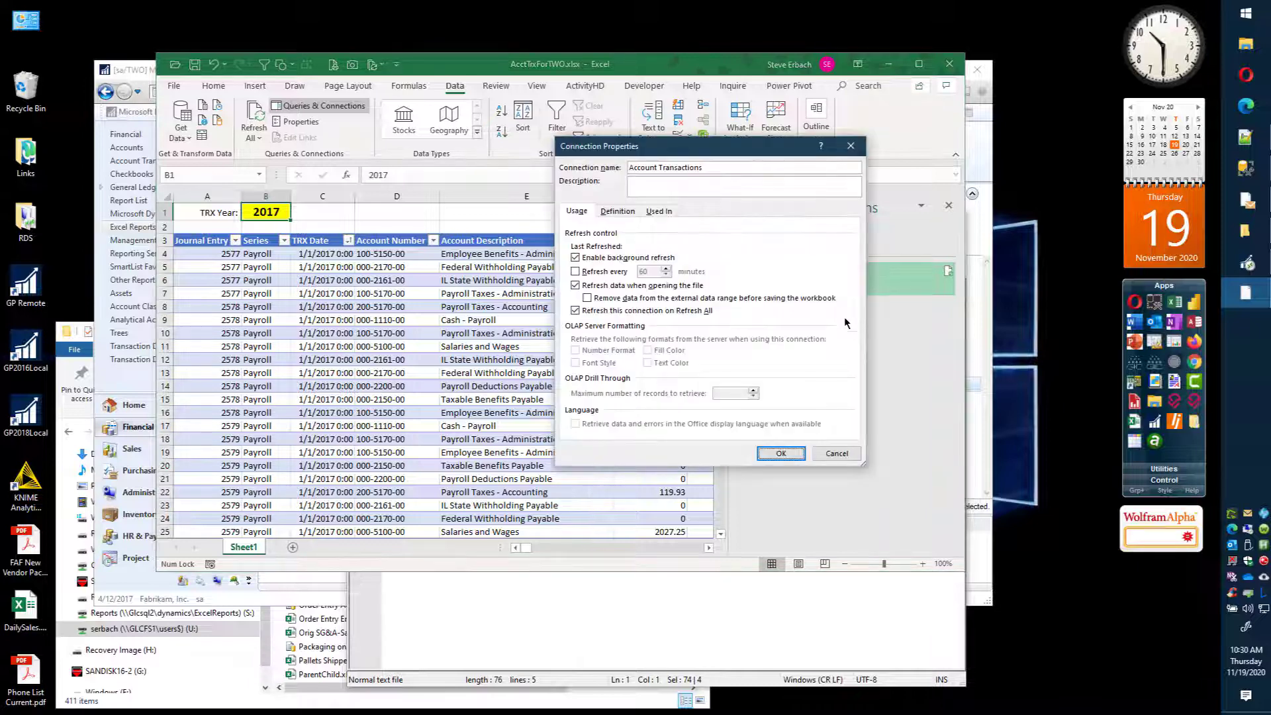
pyautogui.click(617, 211)
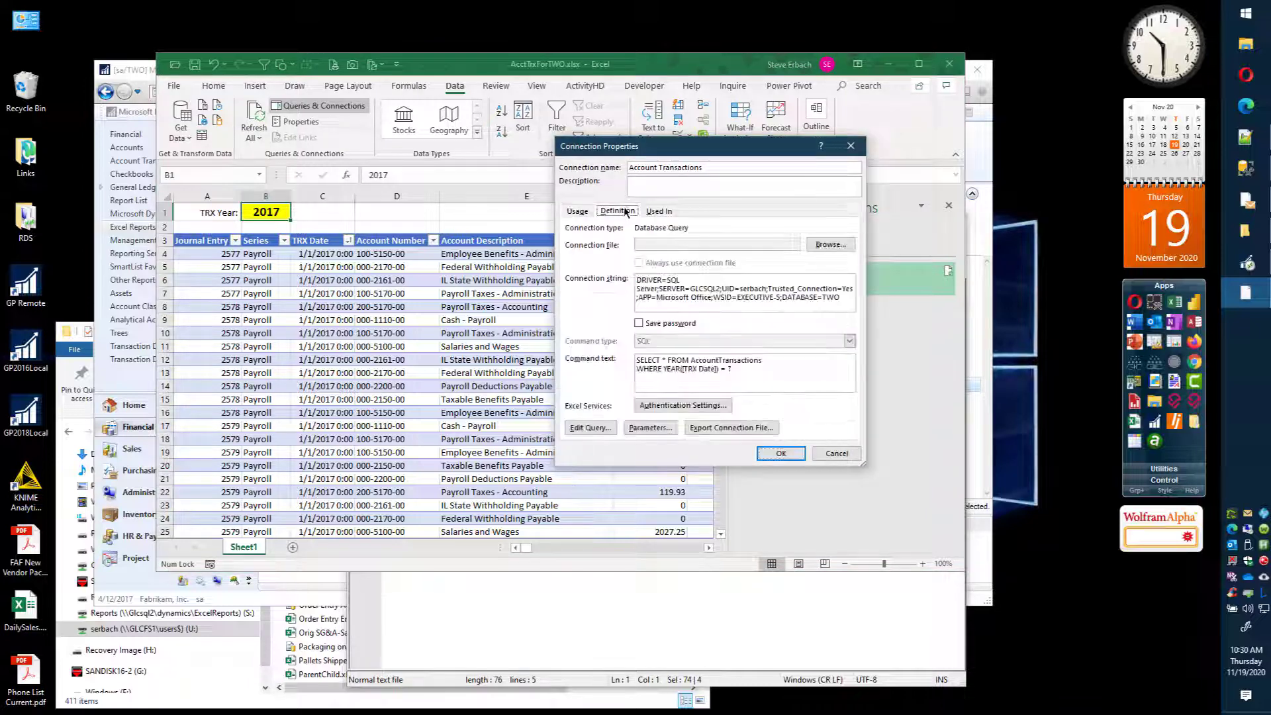
pyautogui.click(746, 372)
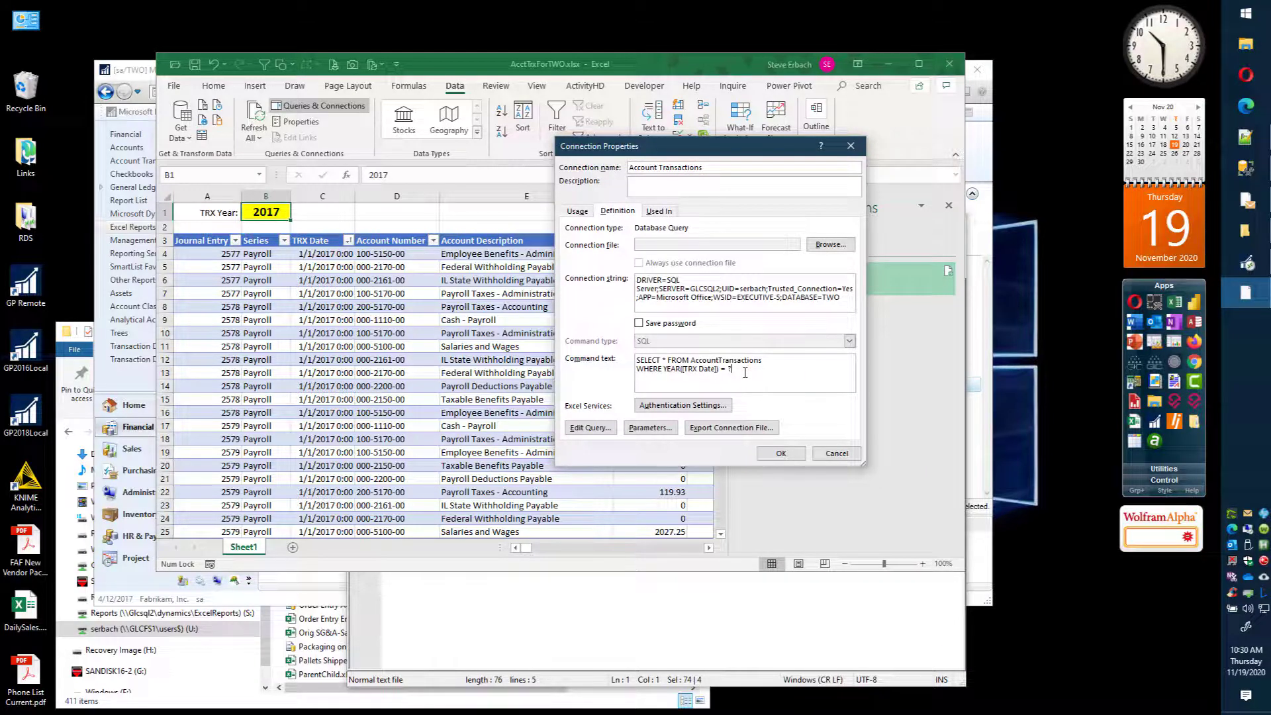
pyautogui.press('Return')
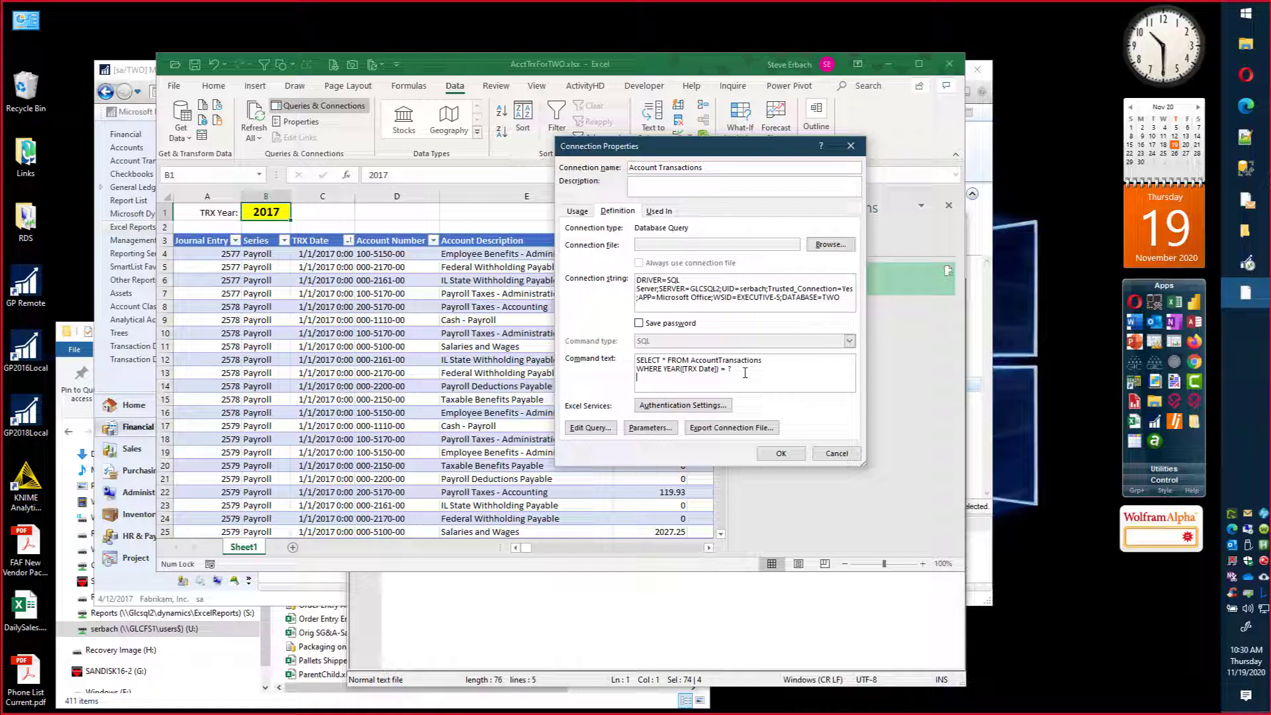
pyautogui.press('Tab')
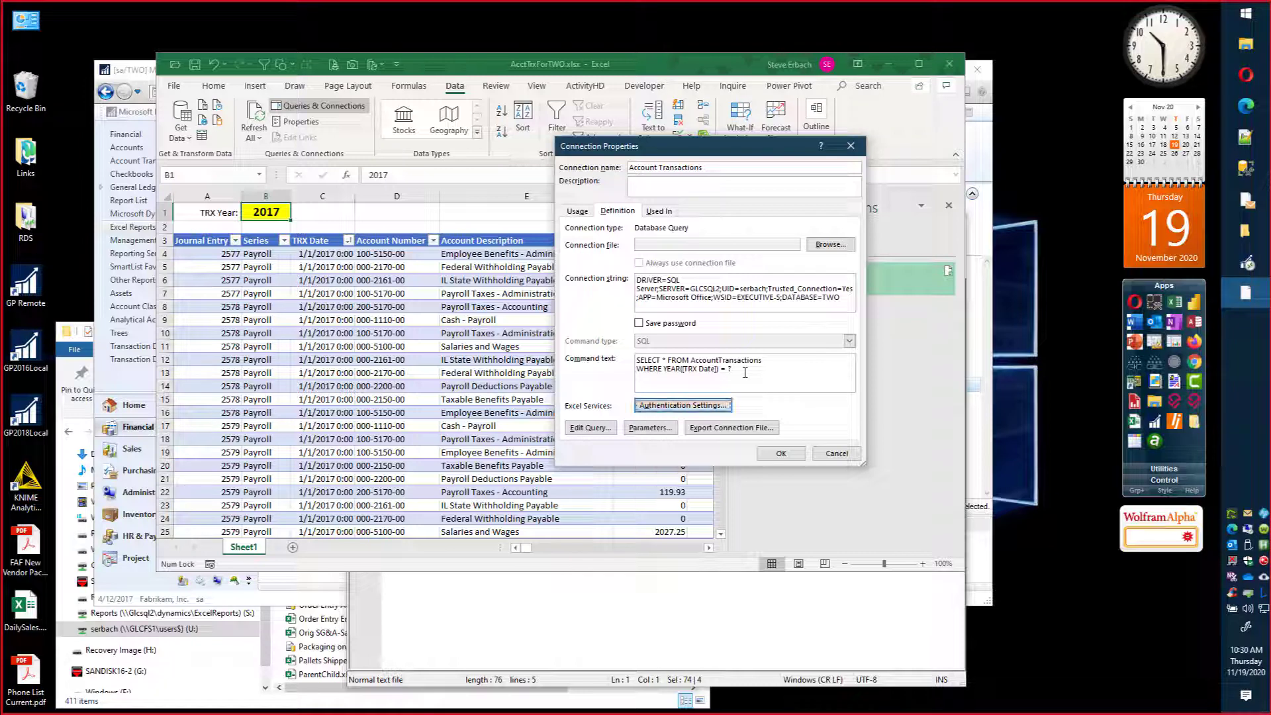
pyautogui.click(669, 378)
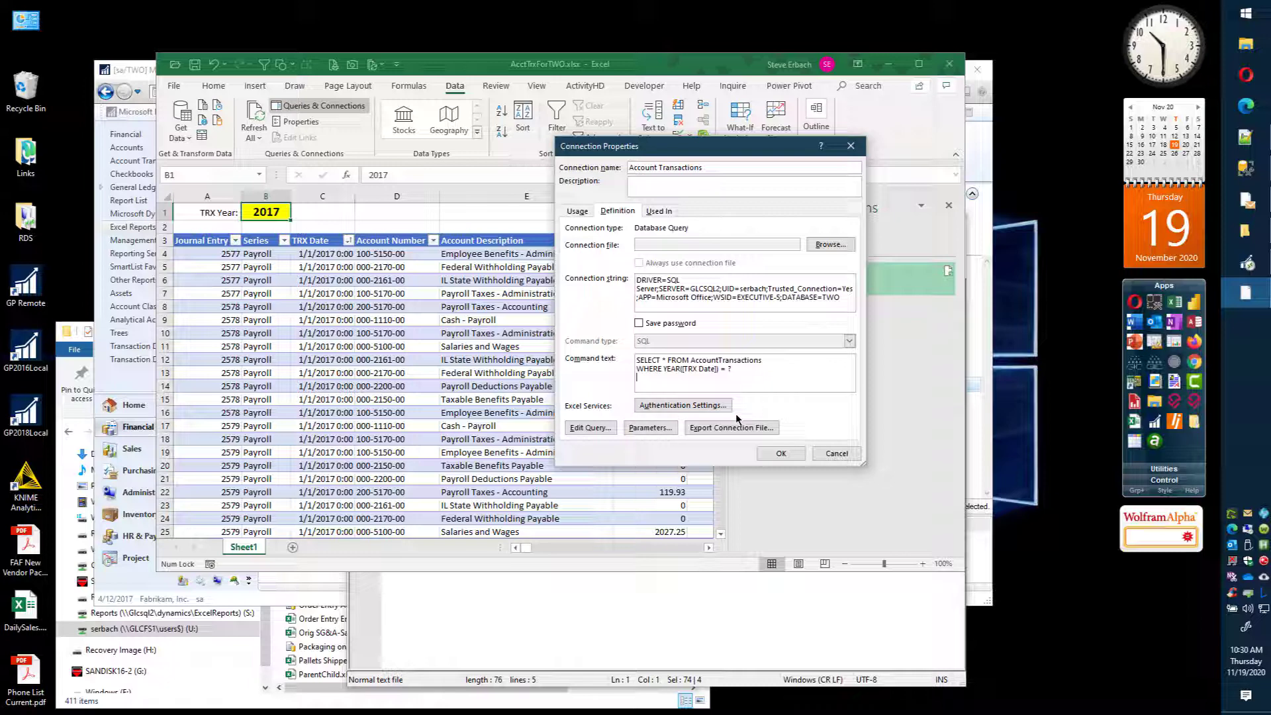
pyautogui.write('AND [Jour')
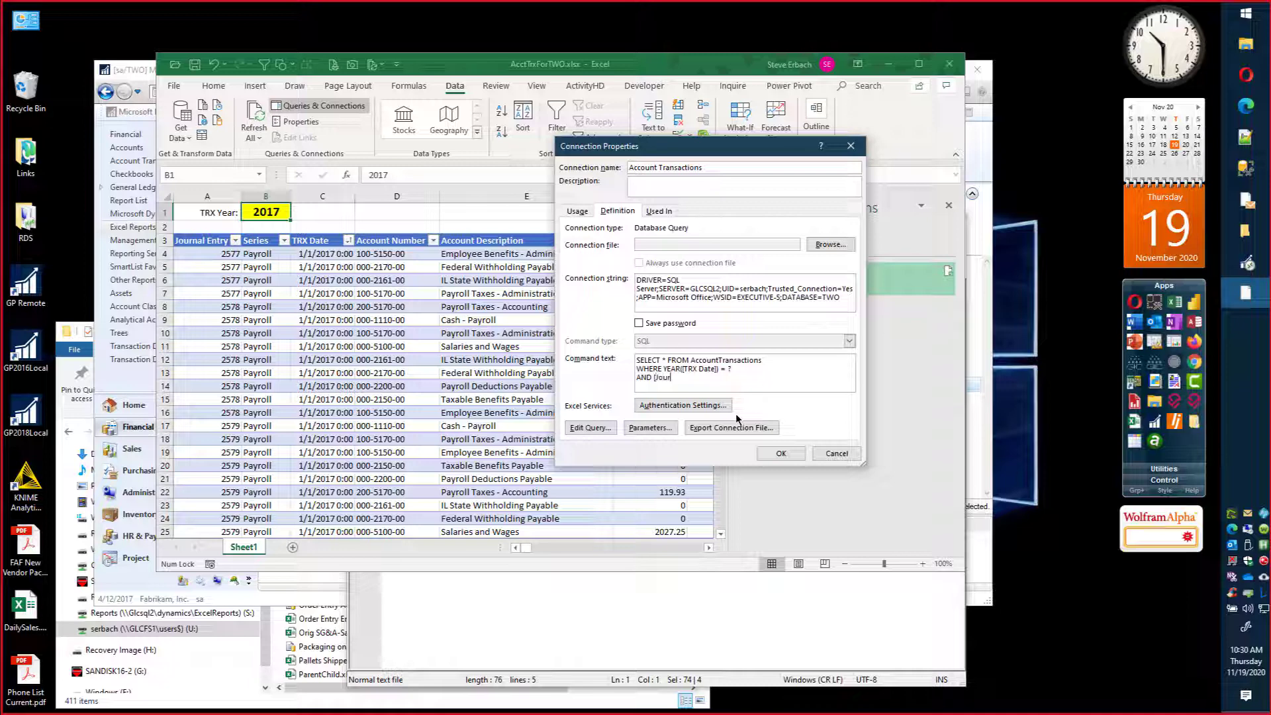
pyautogui.write('Entry] BETWEEN ? AND ?')
pyautogui.click(795, 455)
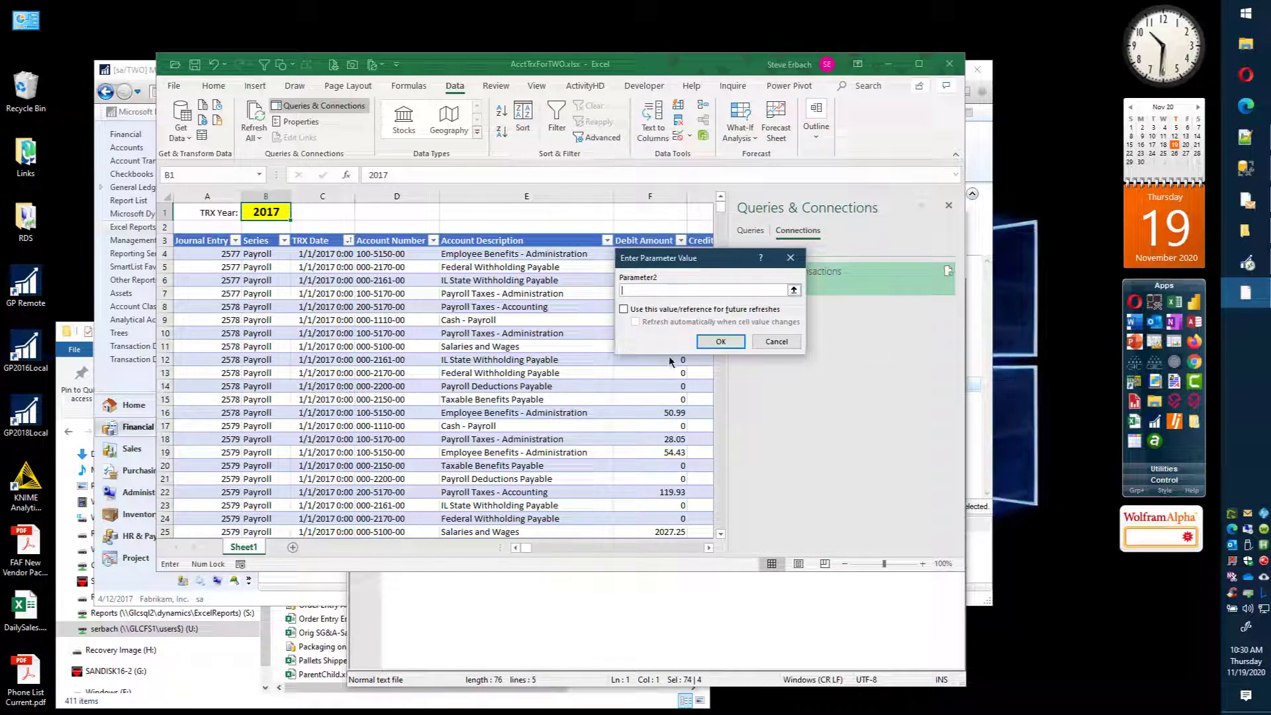
# Step: Supply 2577 for Parameter2 and 2580 for Parameter3 as the journal entry range
pyautogui.scroll(-1, 729, 376)
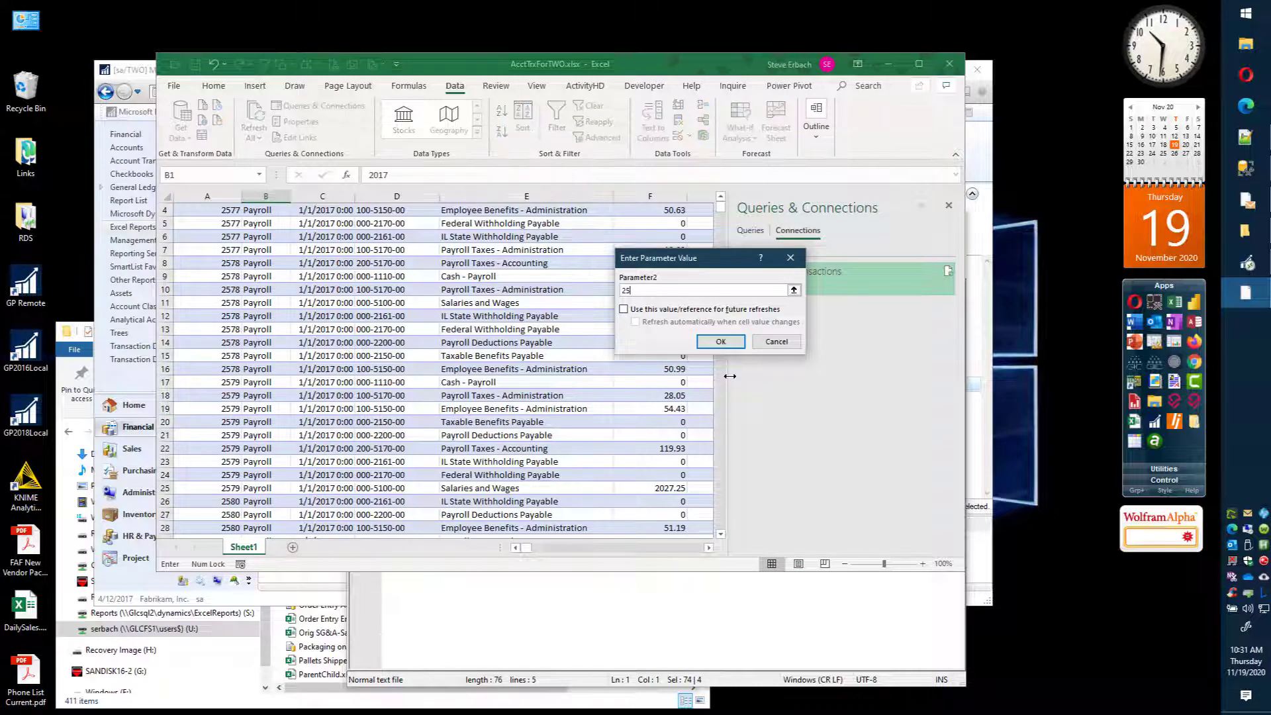
pyautogui.write('2577')
pyautogui.click(723, 340)
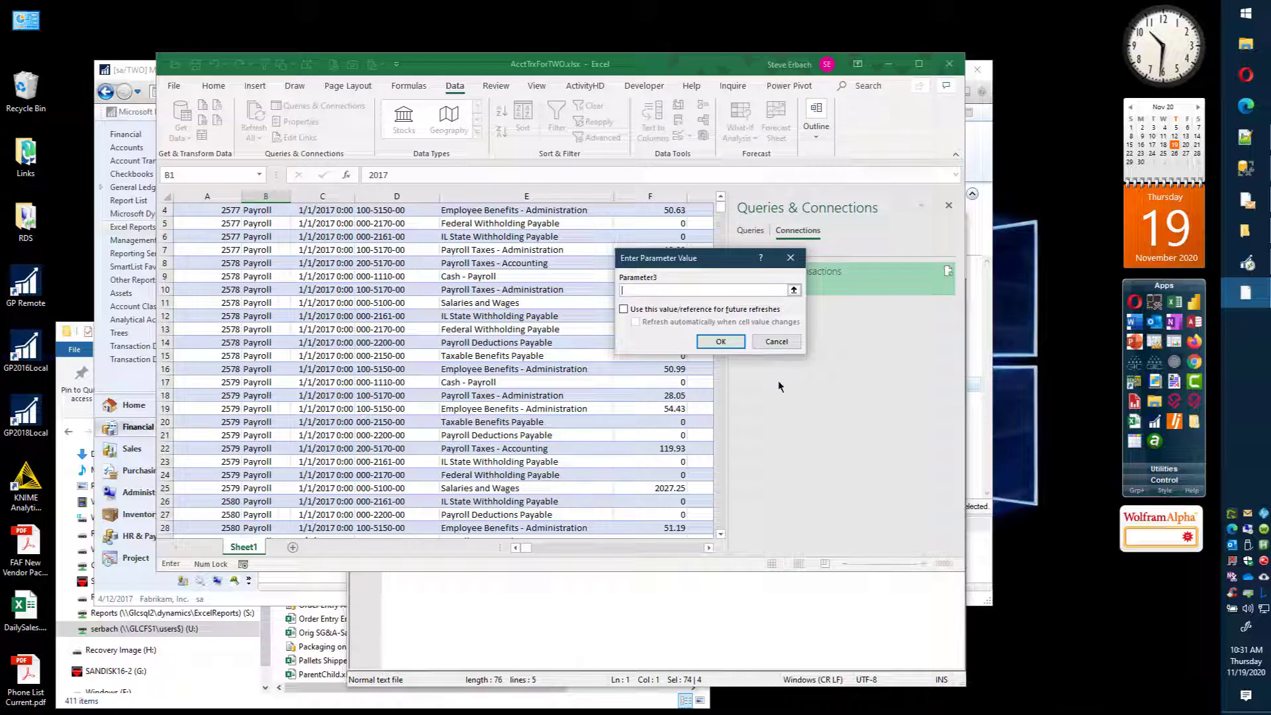
pyautogui.write('2580')
pyautogui.click(720, 342)
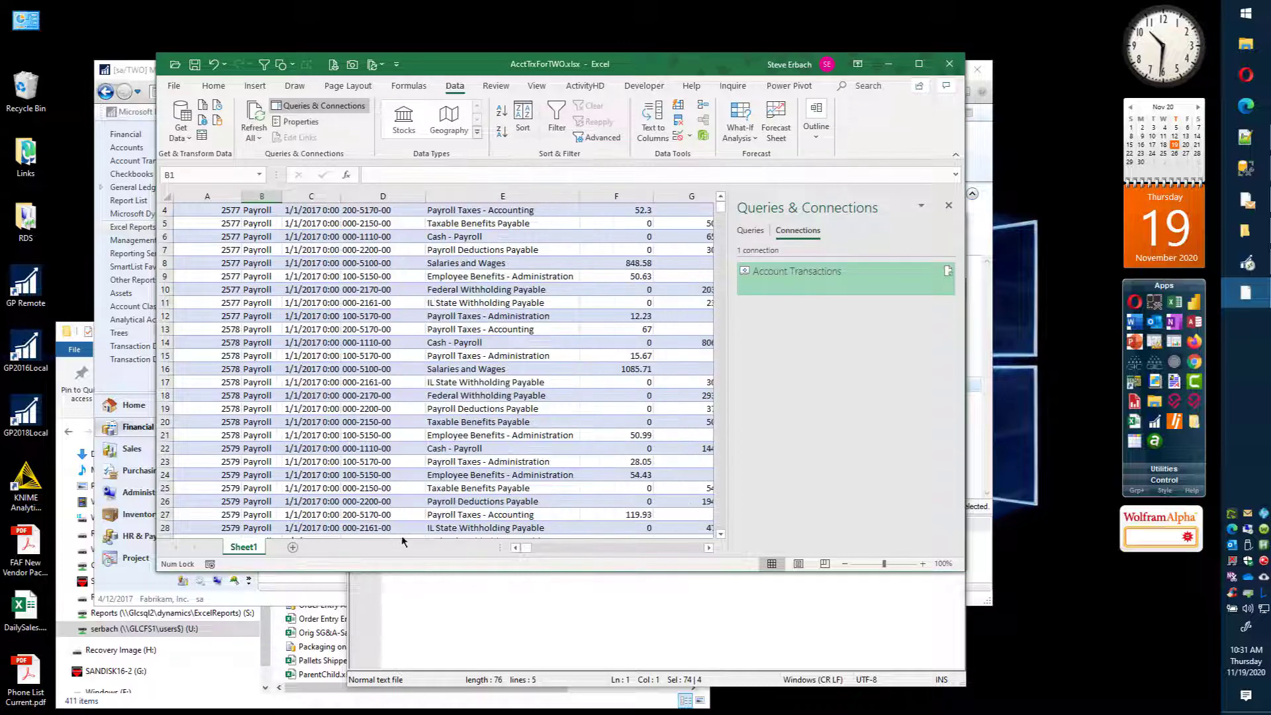
# Step: Check the refreshed Journal Entry column from its first to its last record
pyautogui.scroll(1, 371, 454)
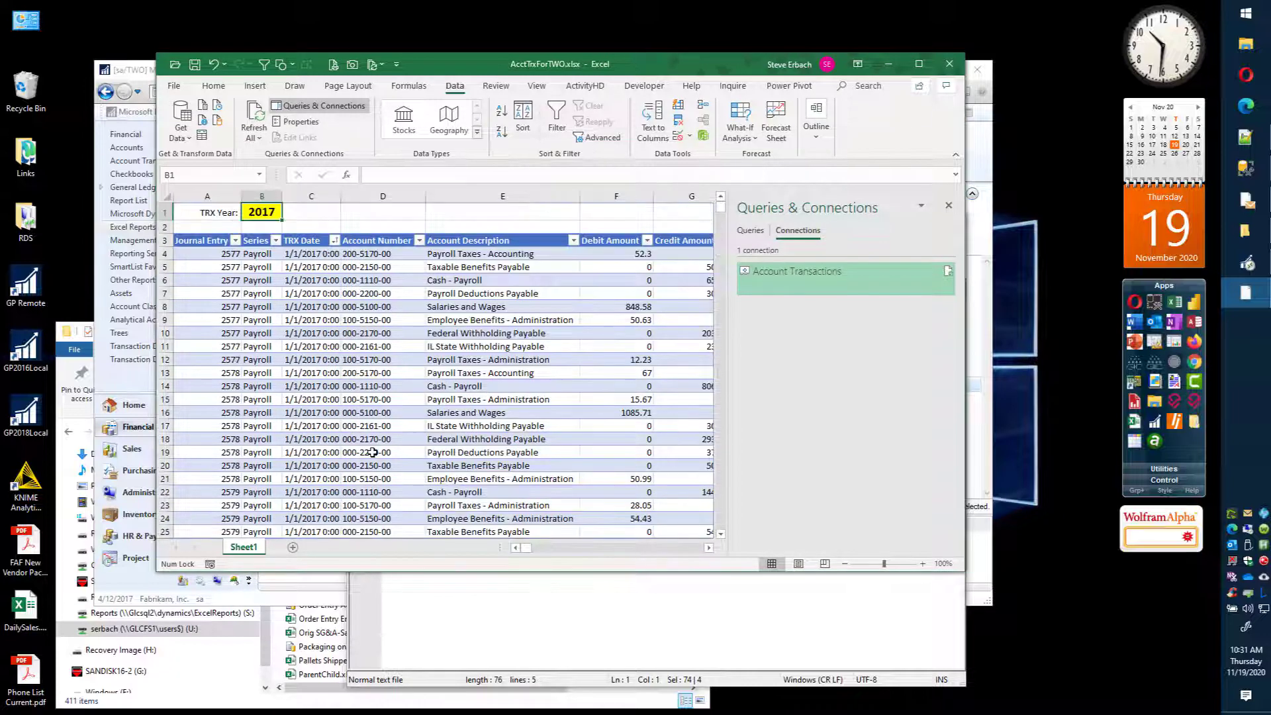
pyautogui.click(261, 210)
pyautogui.click(193, 254)
pyautogui.scroll(-5, 195, 265)
pyautogui.scroll(-4, 199, 351)
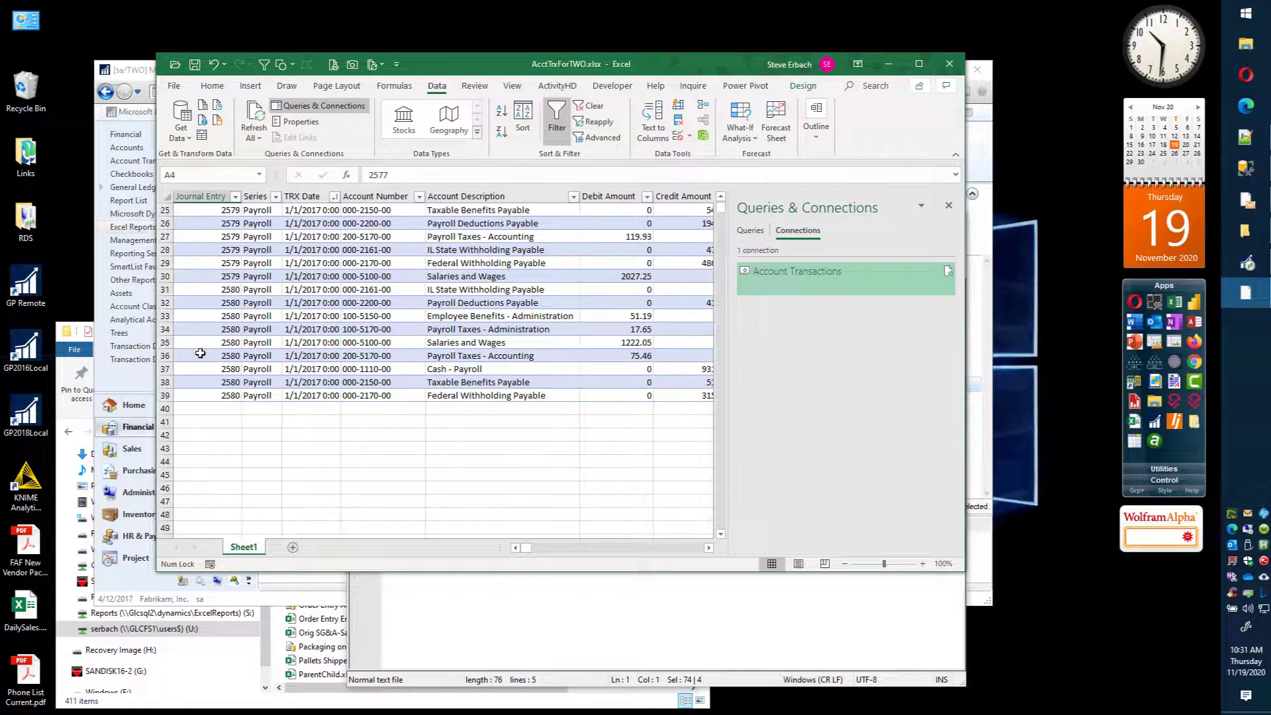
pyautogui.scroll(9, 212, 359)
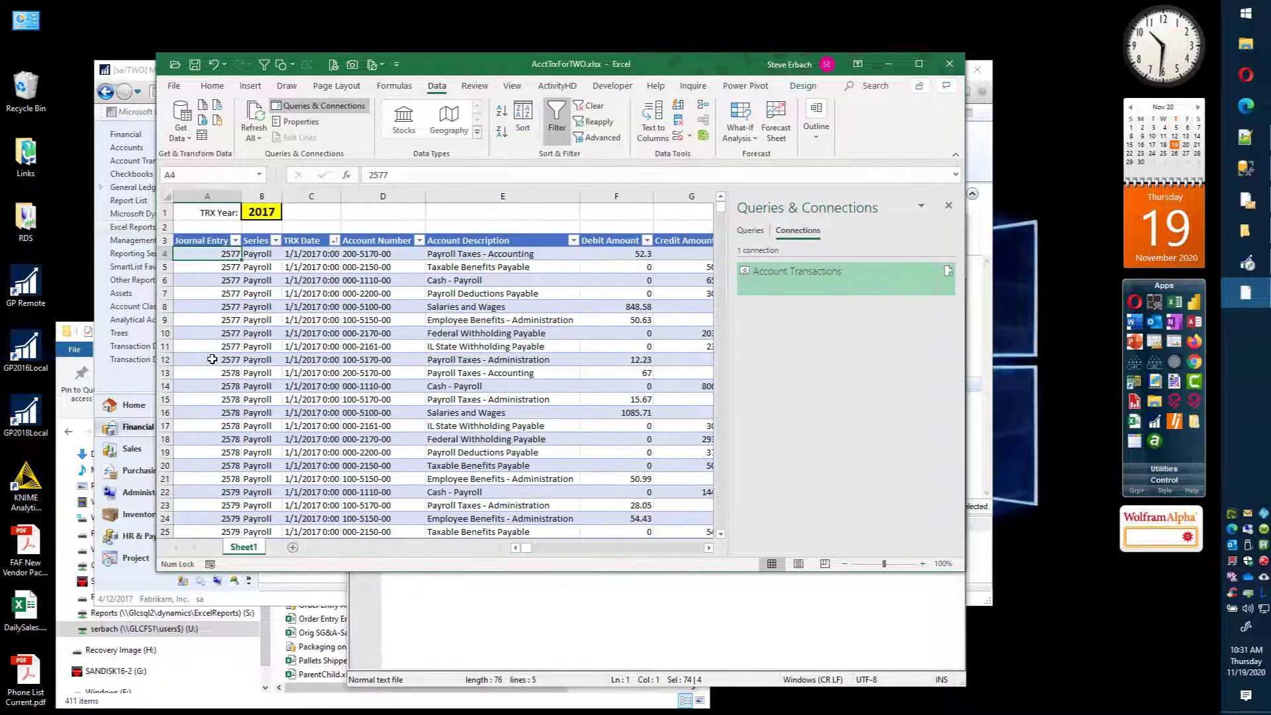
pyautogui.scroll(-6, 197, 282)
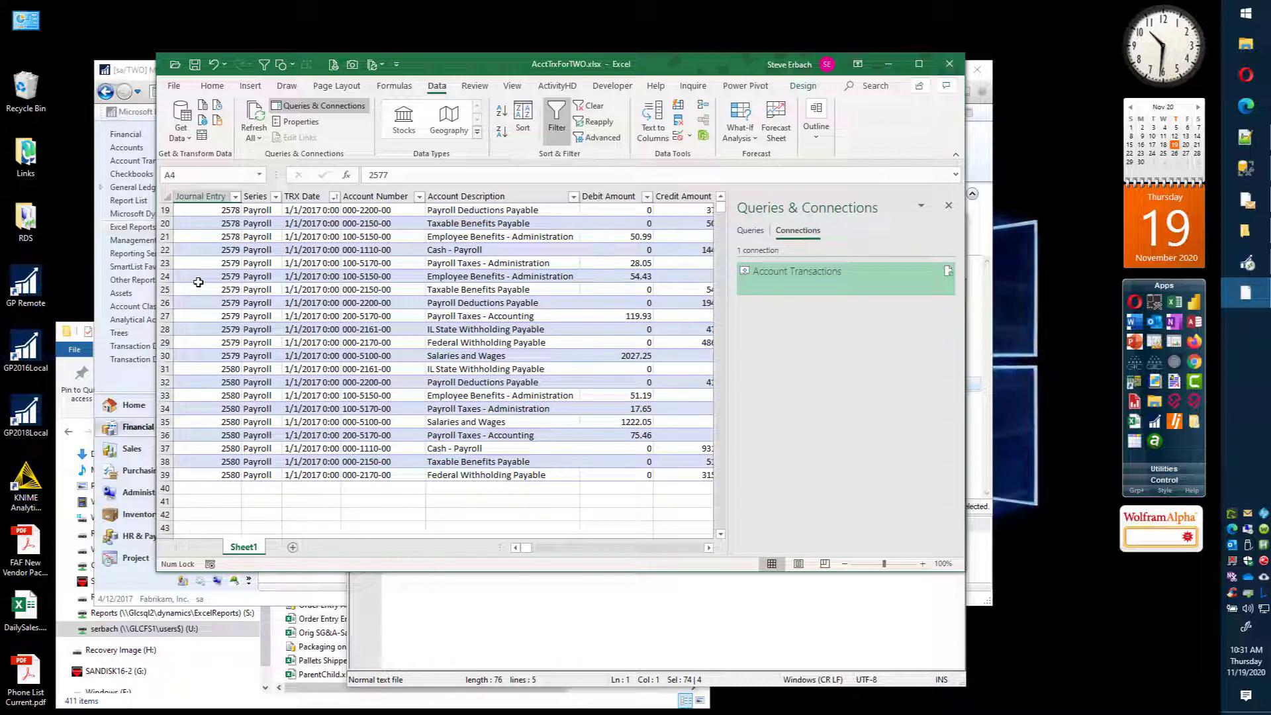
pyautogui.scroll(6, 255, 361)
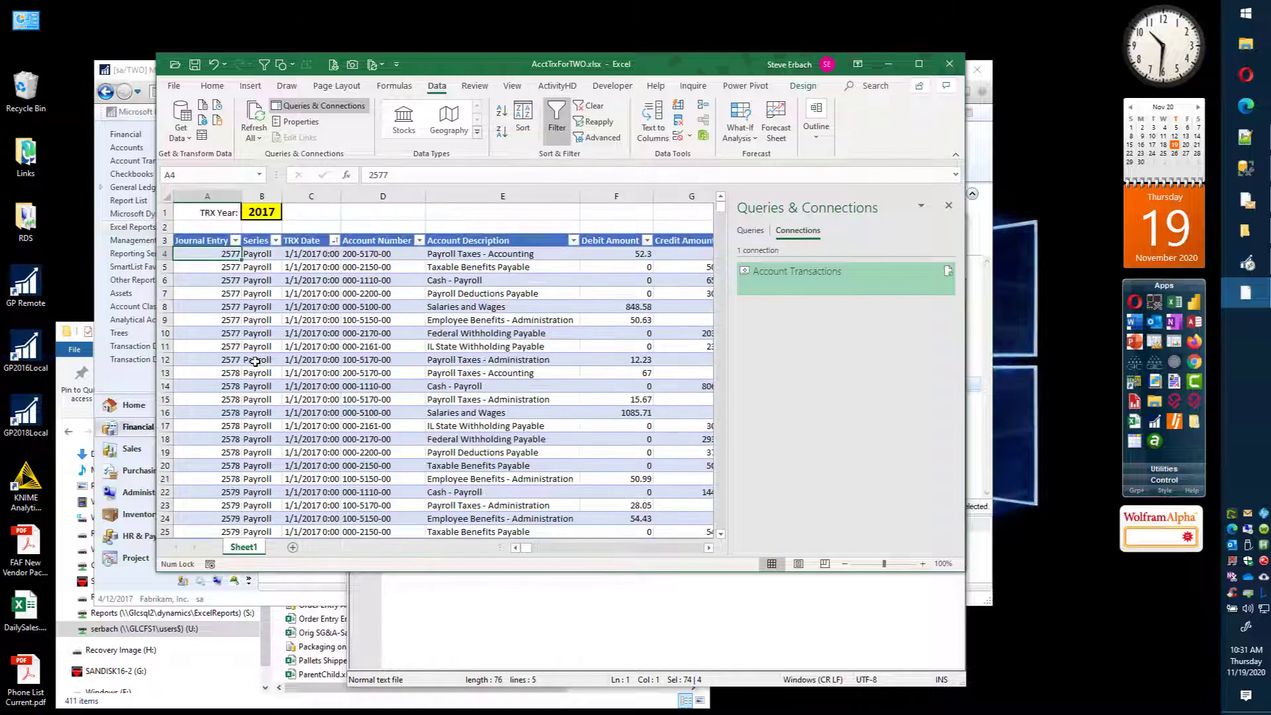
# Step: Enter the label "Journal Entry from:" in D1 with 2577 in E1, and "To:" in F1 with 2580 in G1
pyautogui.click(371, 221)
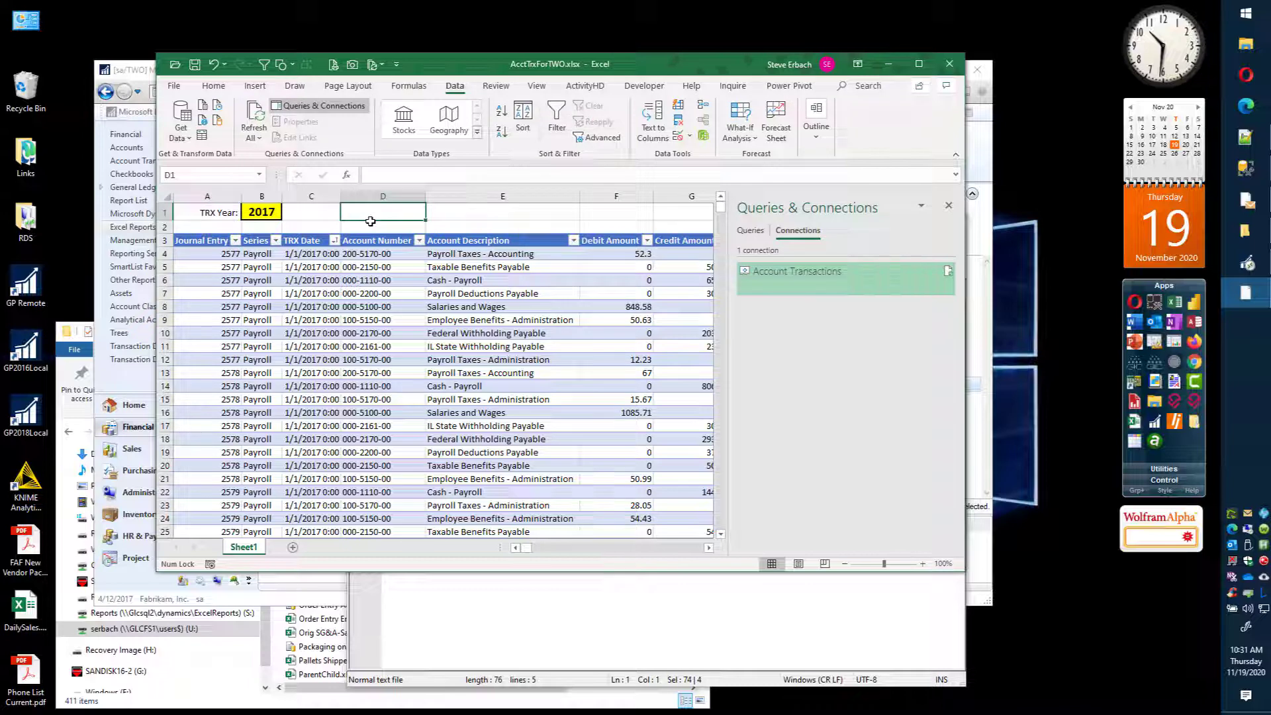
pyautogui.write('Journal Entry f')
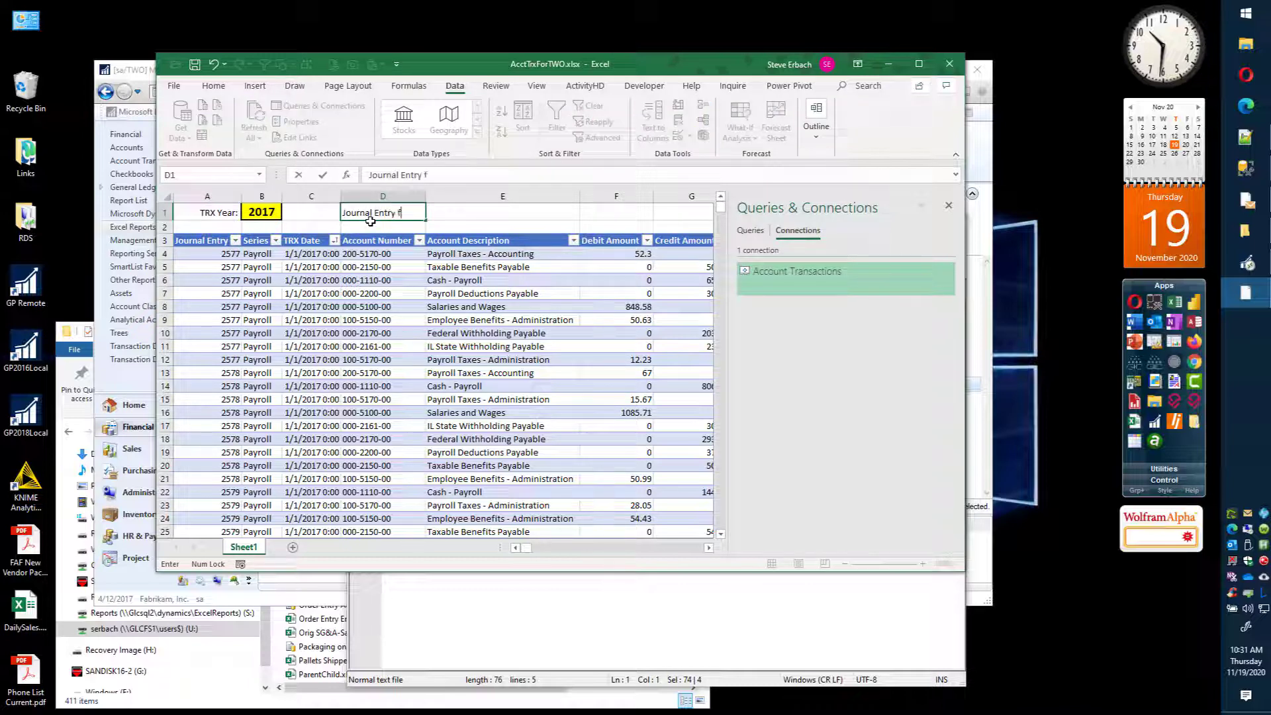
pyautogui.write('rom:')
pyautogui.press('Tab')
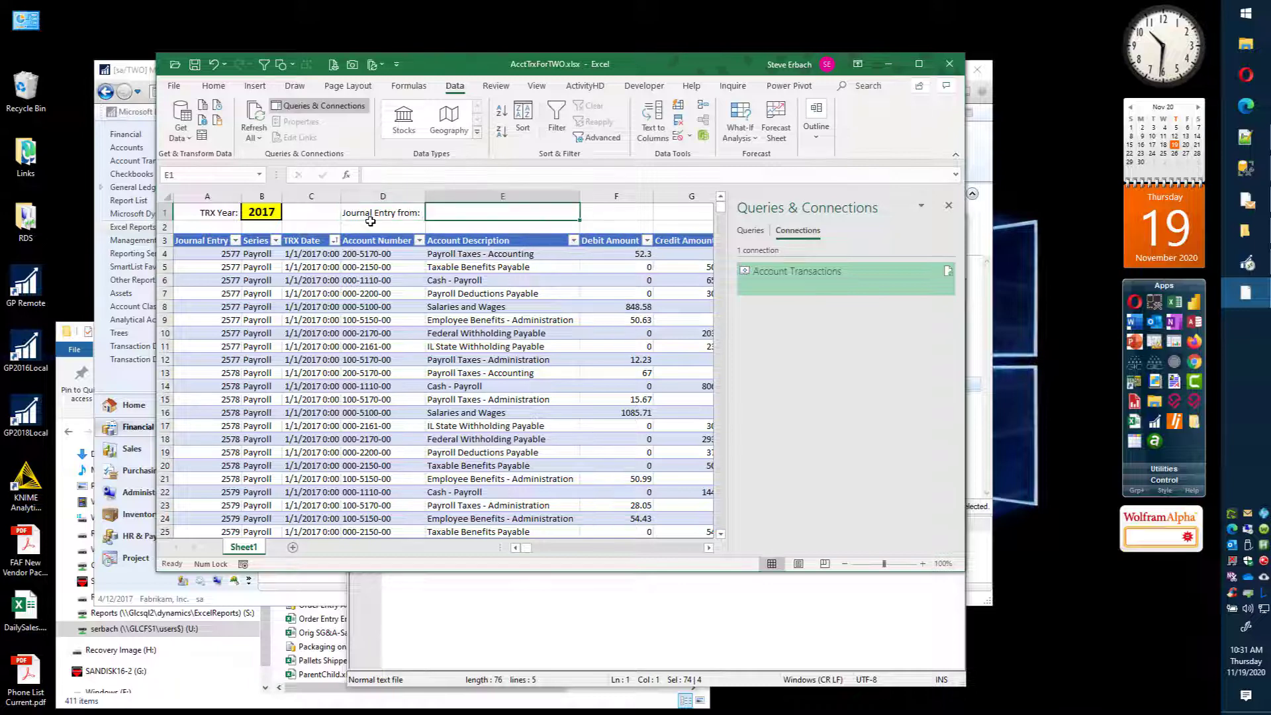
pyautogui.write('2577')
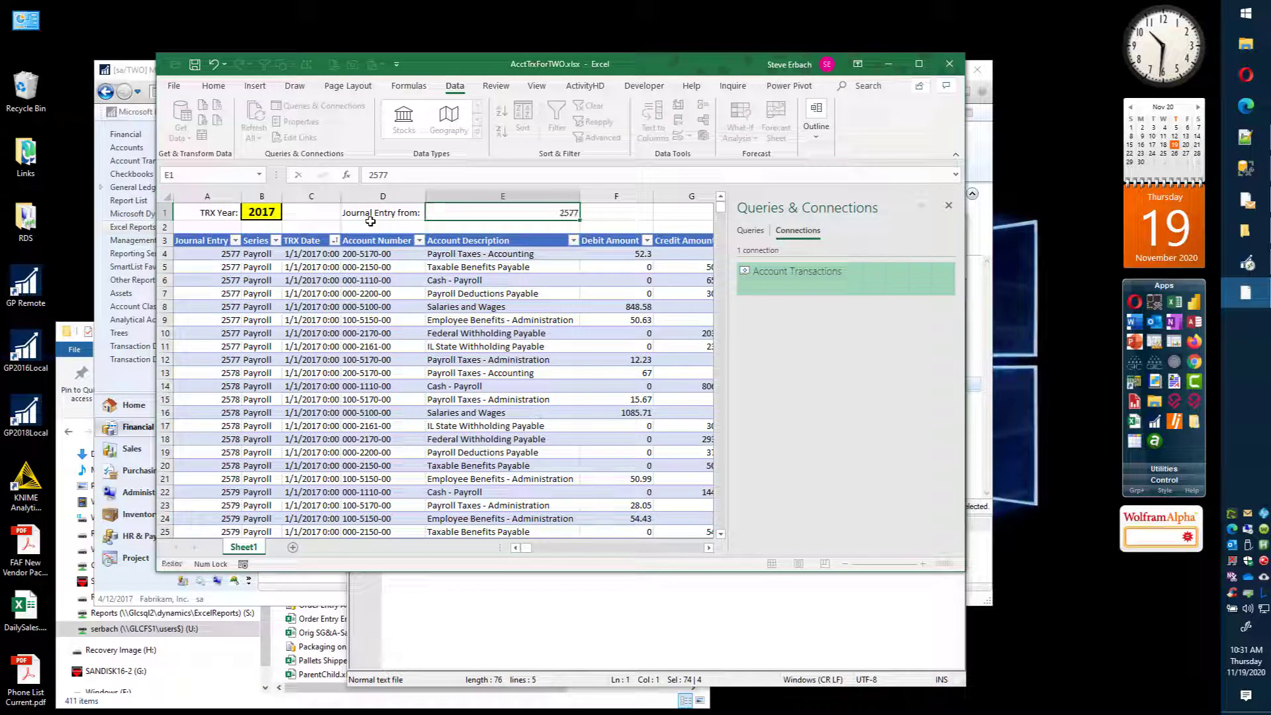
pyautogui.press('Tab')
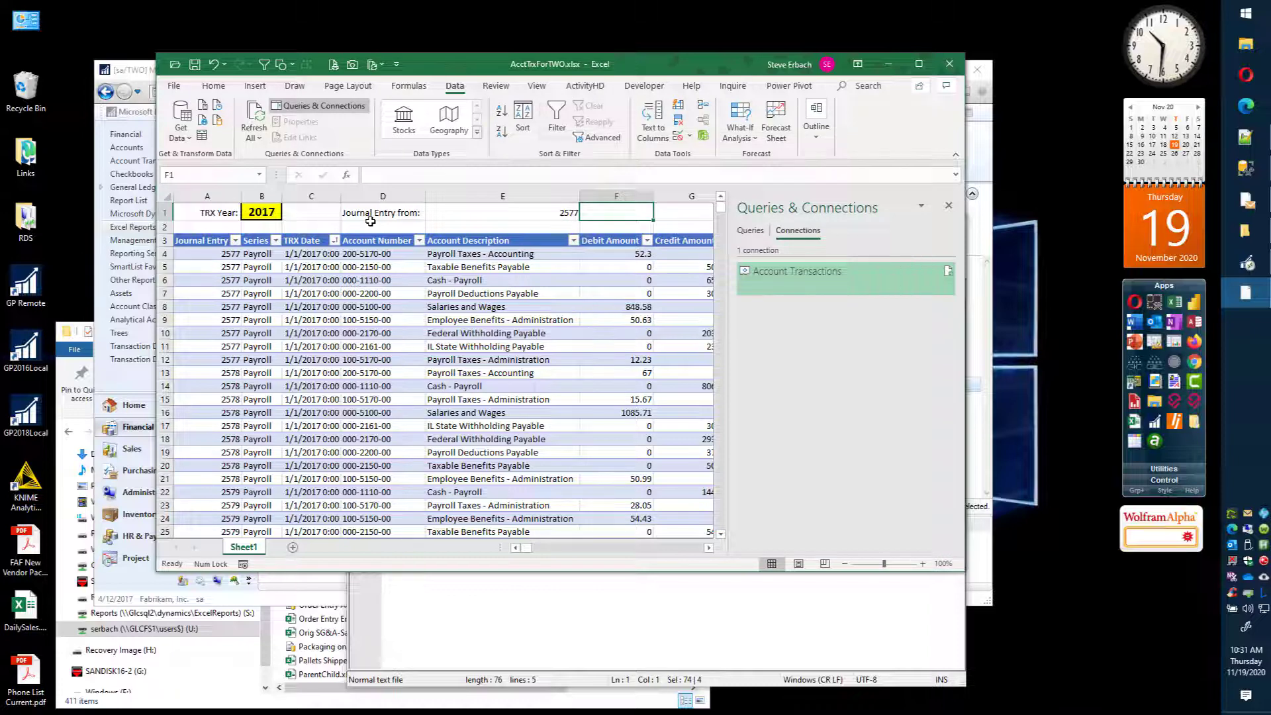
pyautogui.write('To:')
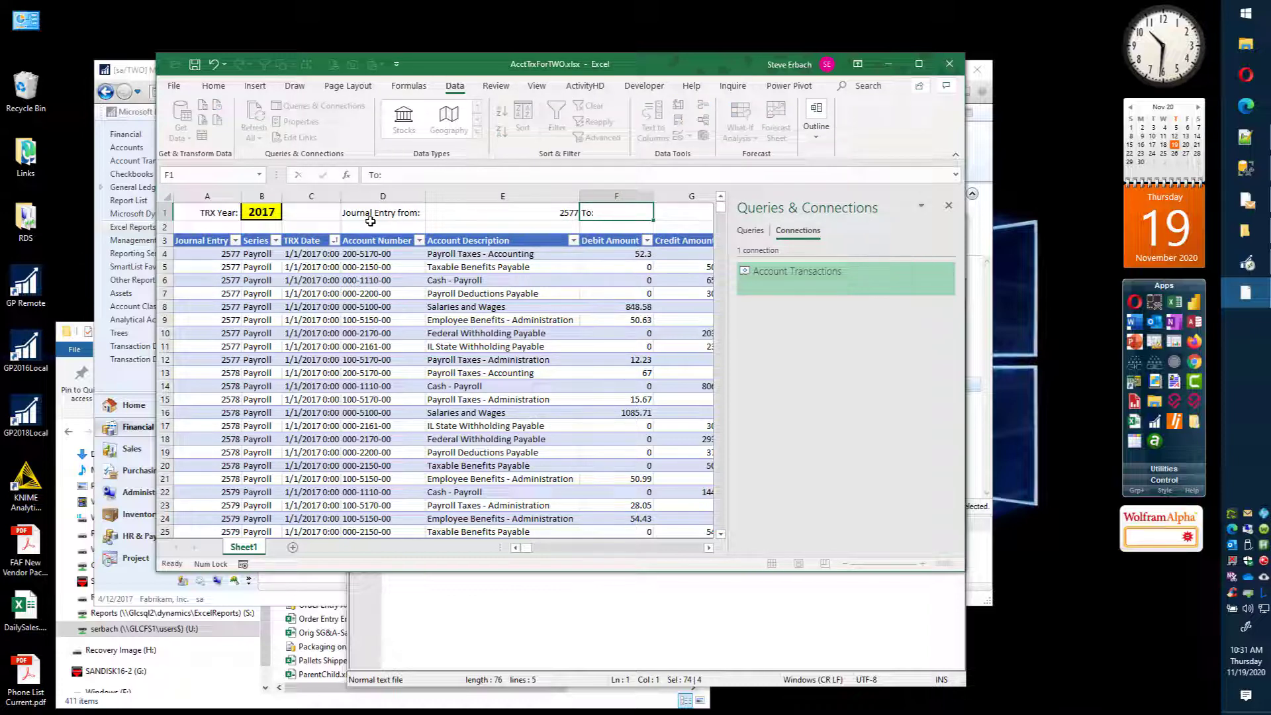
pyautogui.press('Tab')
pyautogui.write('2580')
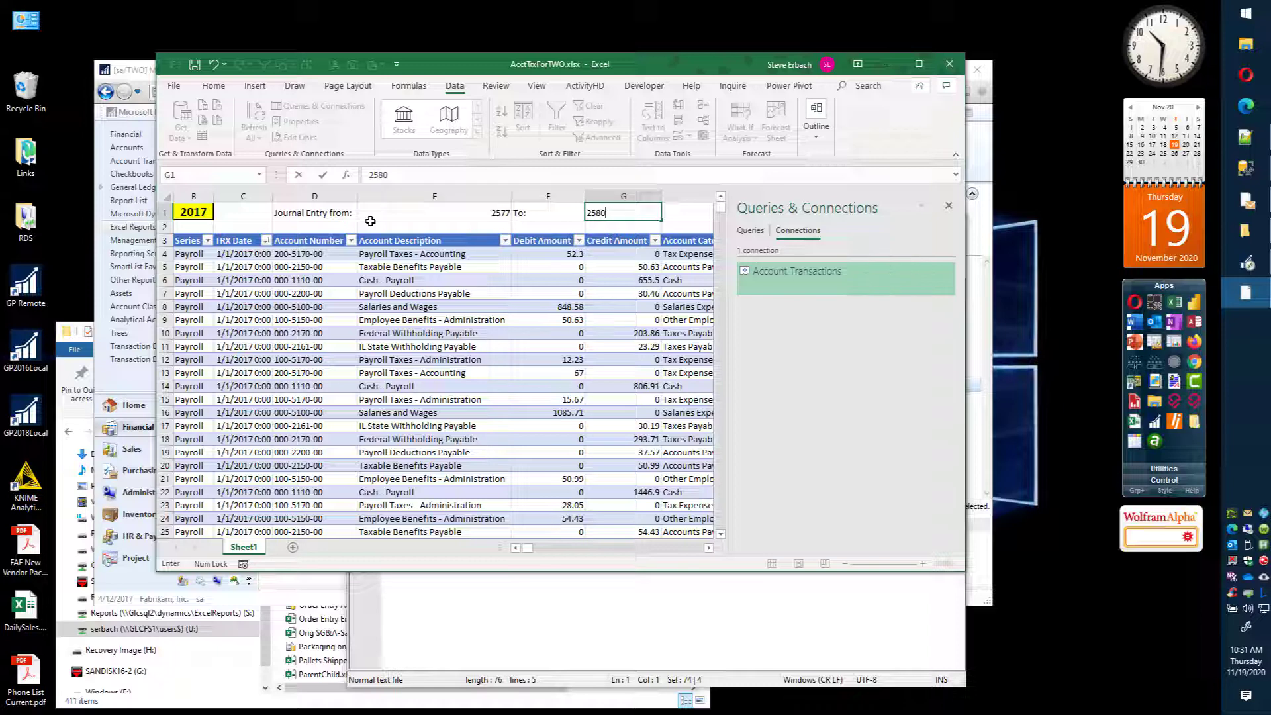
# Step: Format input cells E1 and G1 with yellow fill, a border, and bold, centered 14-point text
pyautogui.click(421, 213)
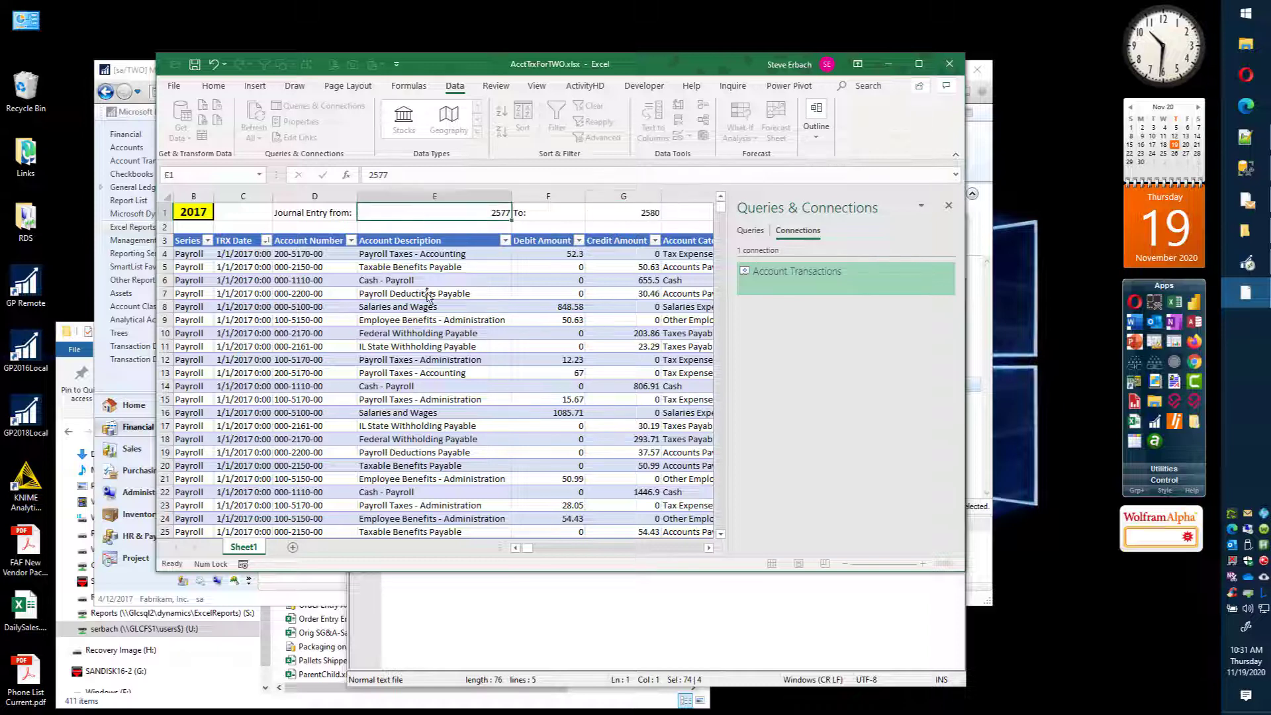
pyautogui.keyDown('ctrl'); pyautogui.click(642, 216); pyautogui.keyUp('ctrl')
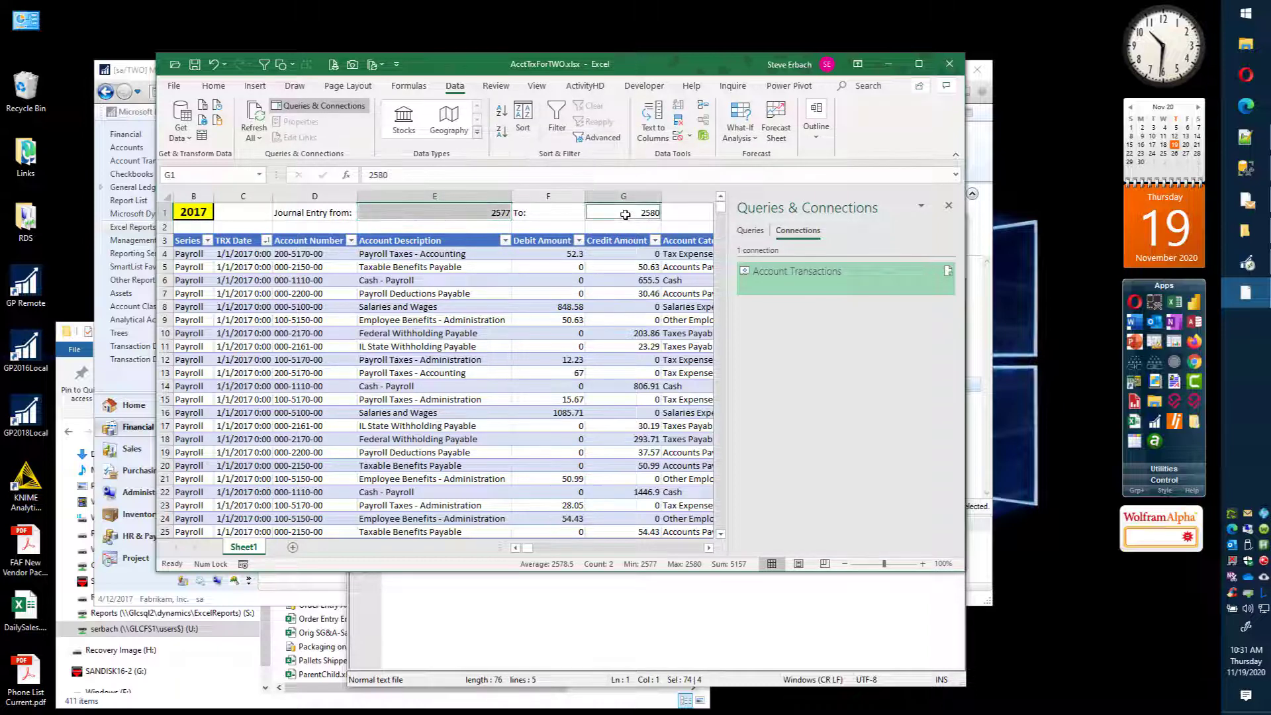
pyautogui.click(219, 86)
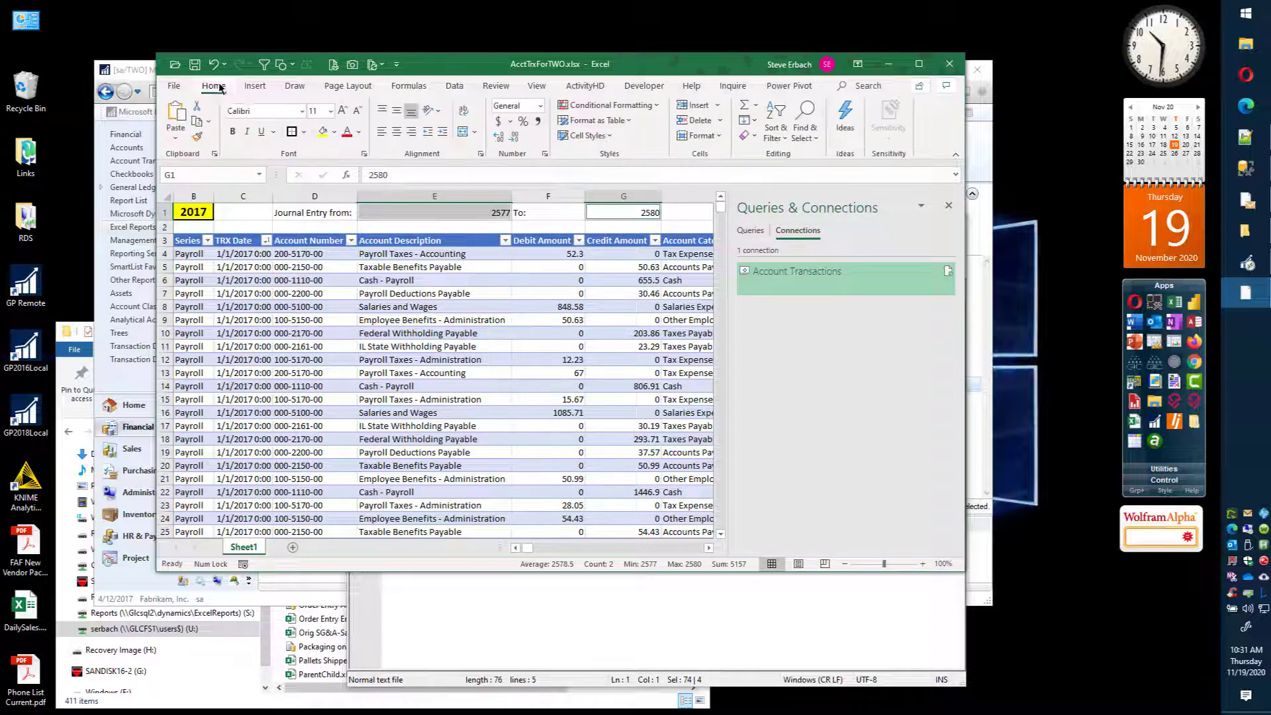
pyautogui.click(322, 131)
pyautogui.click(292, 136)
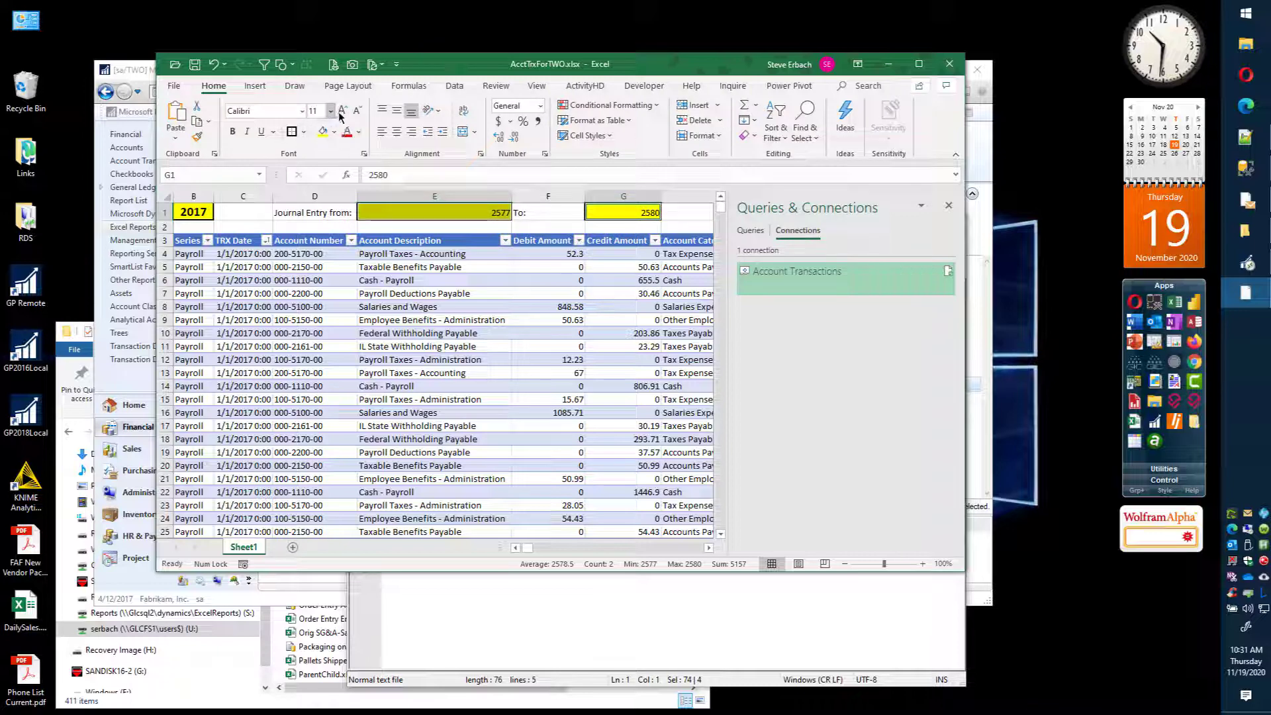
pyautogui.click(343, 111)
pyautogui.click(343, 111)
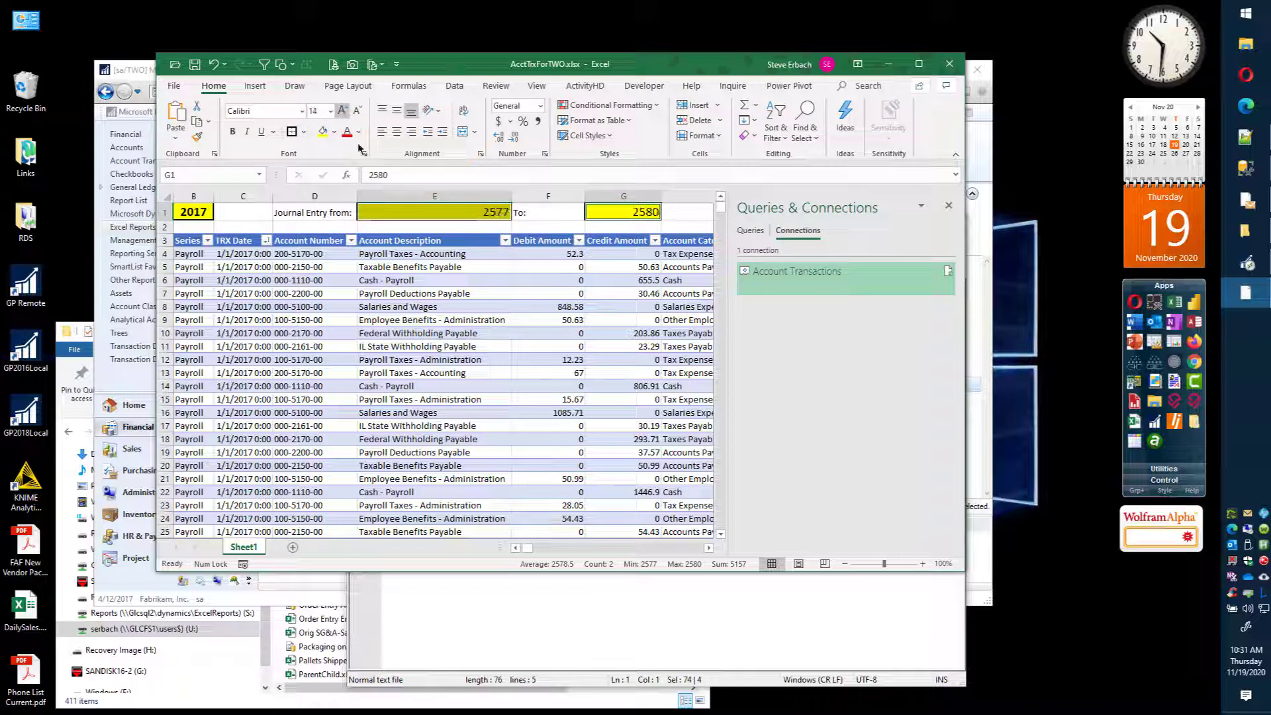
pyautogui.click(233, 131)
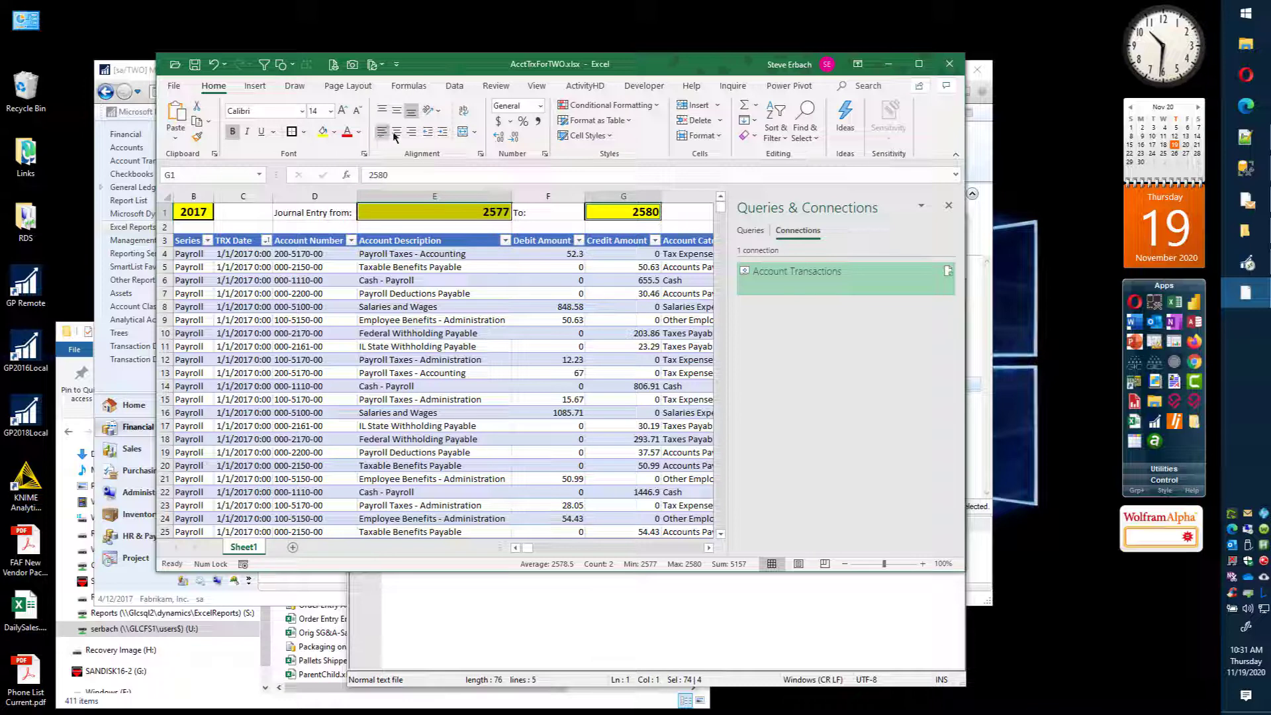
pyautogui.click(397, 131)
# Step: Right-align the labels in D1 and F1
pyautogui.click(333, 216)
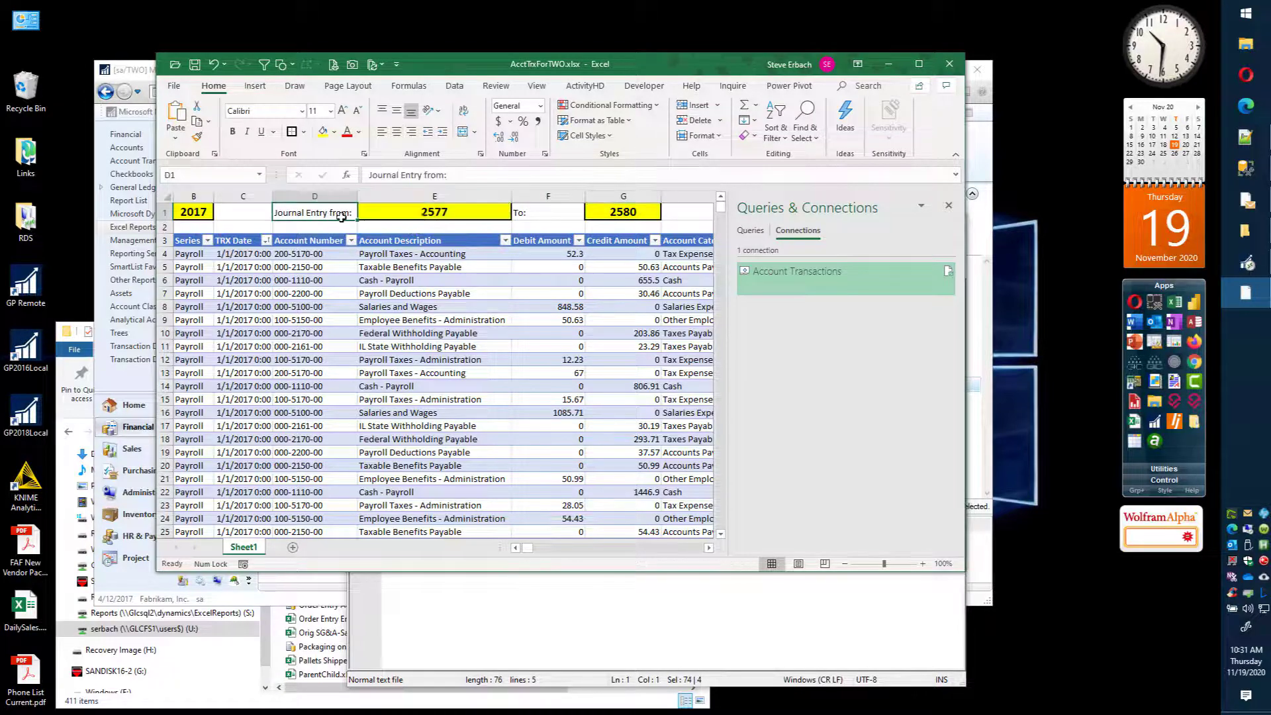
pyautogui.keyDown('ctrl'); pyautogui.click(541, 219); pyautogui.keyUp('ctrl')
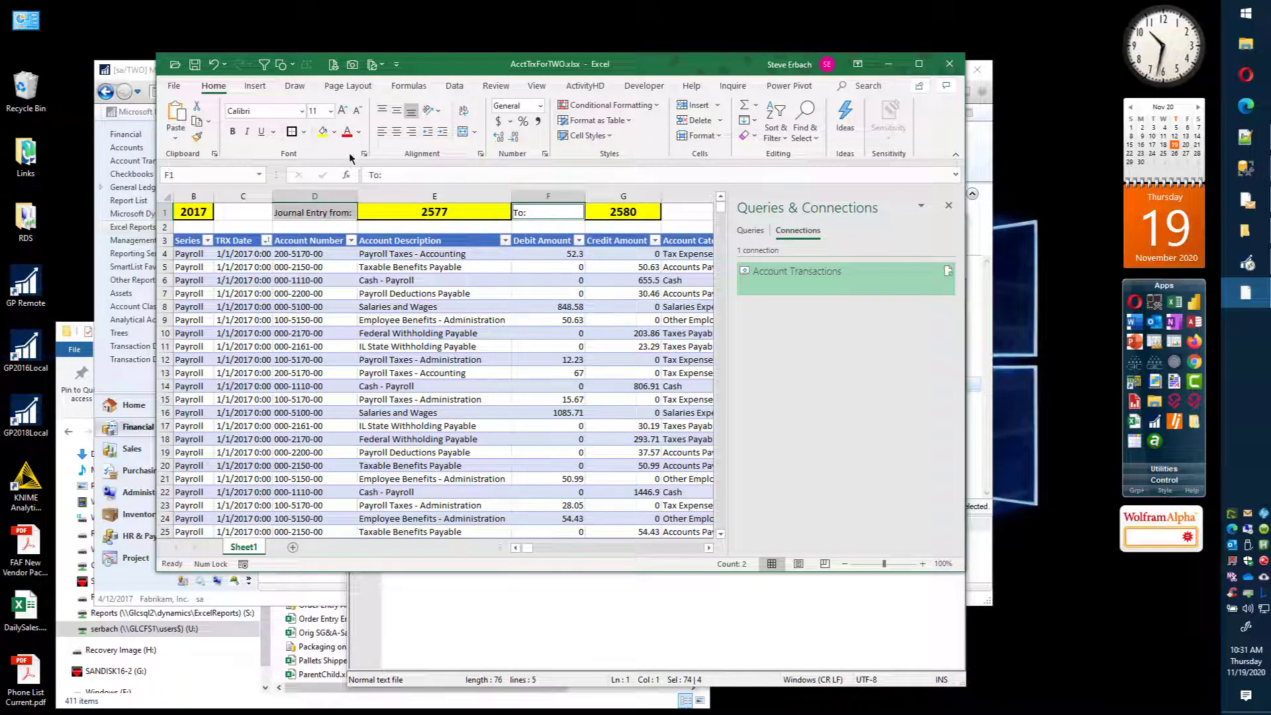
pyautogui.click(413, 133)
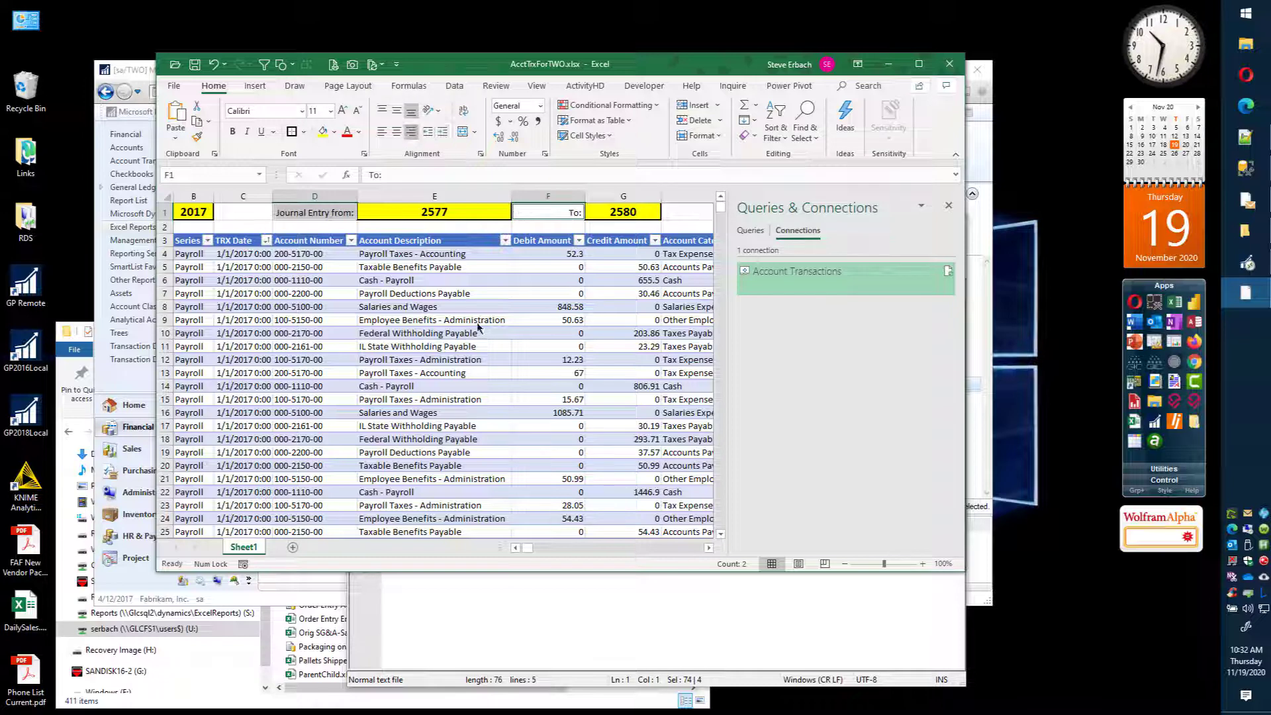
# Step: Open the query parameter settings in the definition of the Account Transactions connection's properties
pyautogui.click(419, 227)
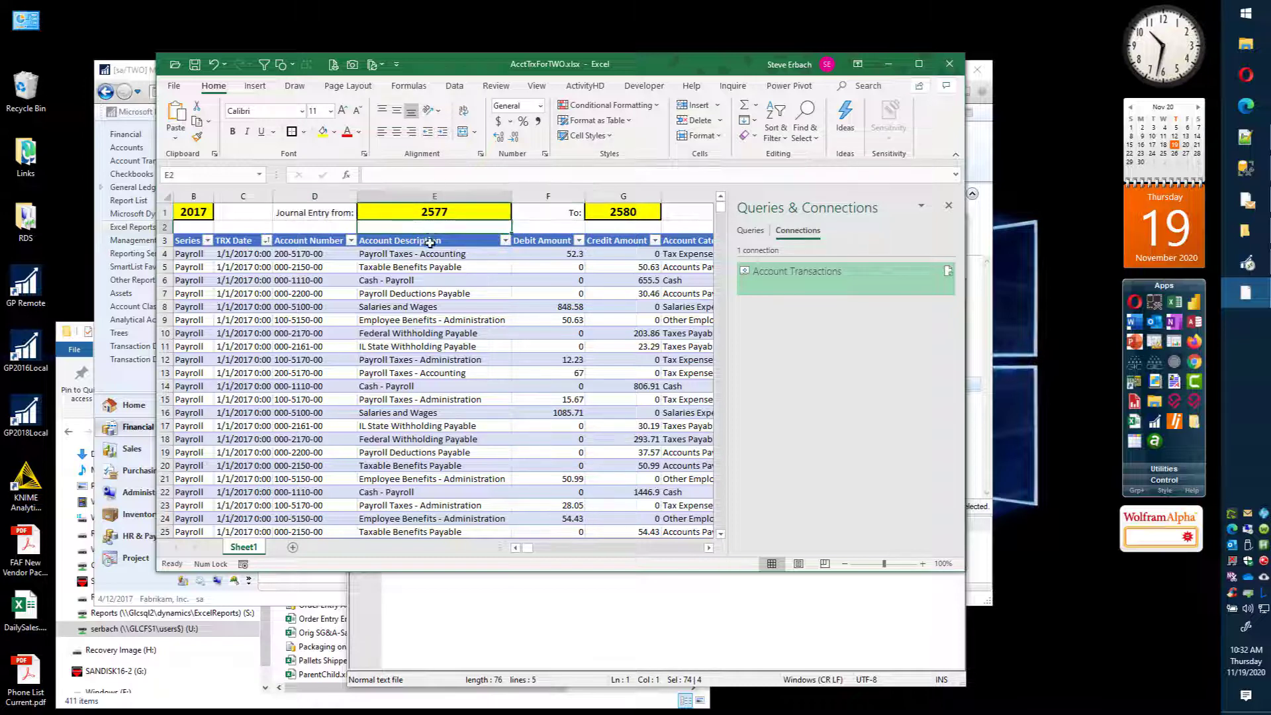
pyautogui.click(471, 212)
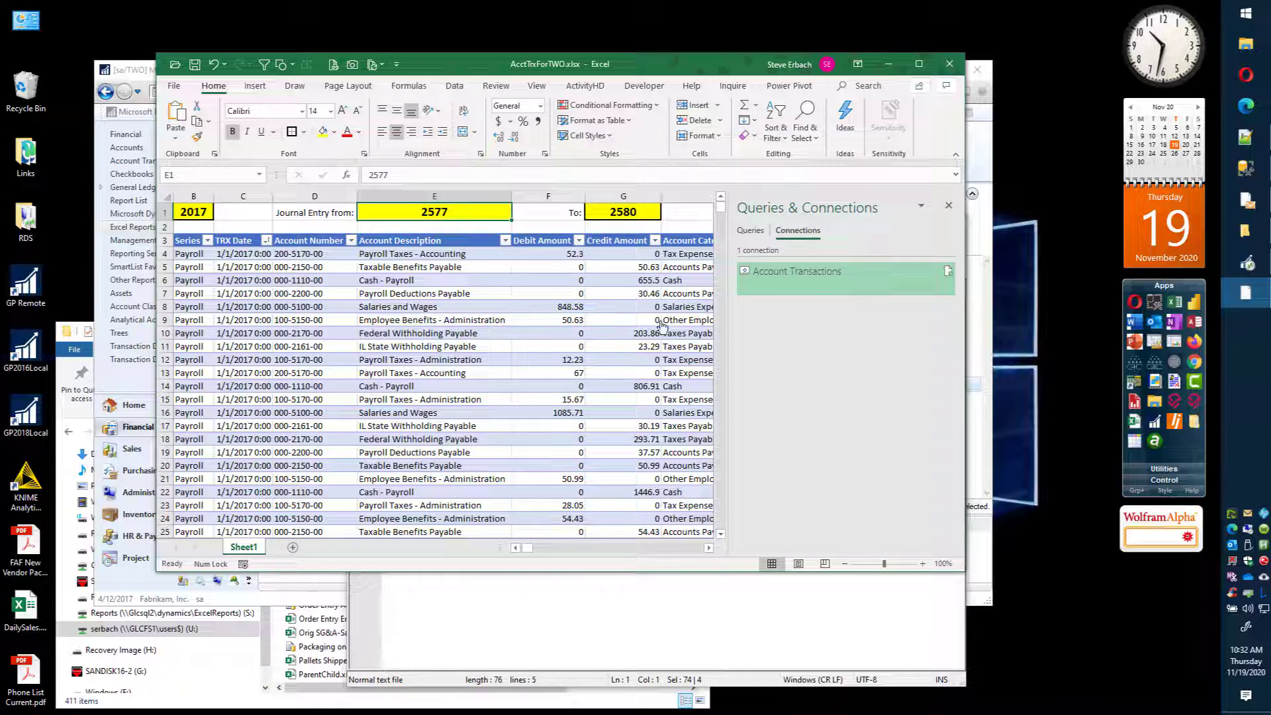
pyautogui.rightClick(809, 278)
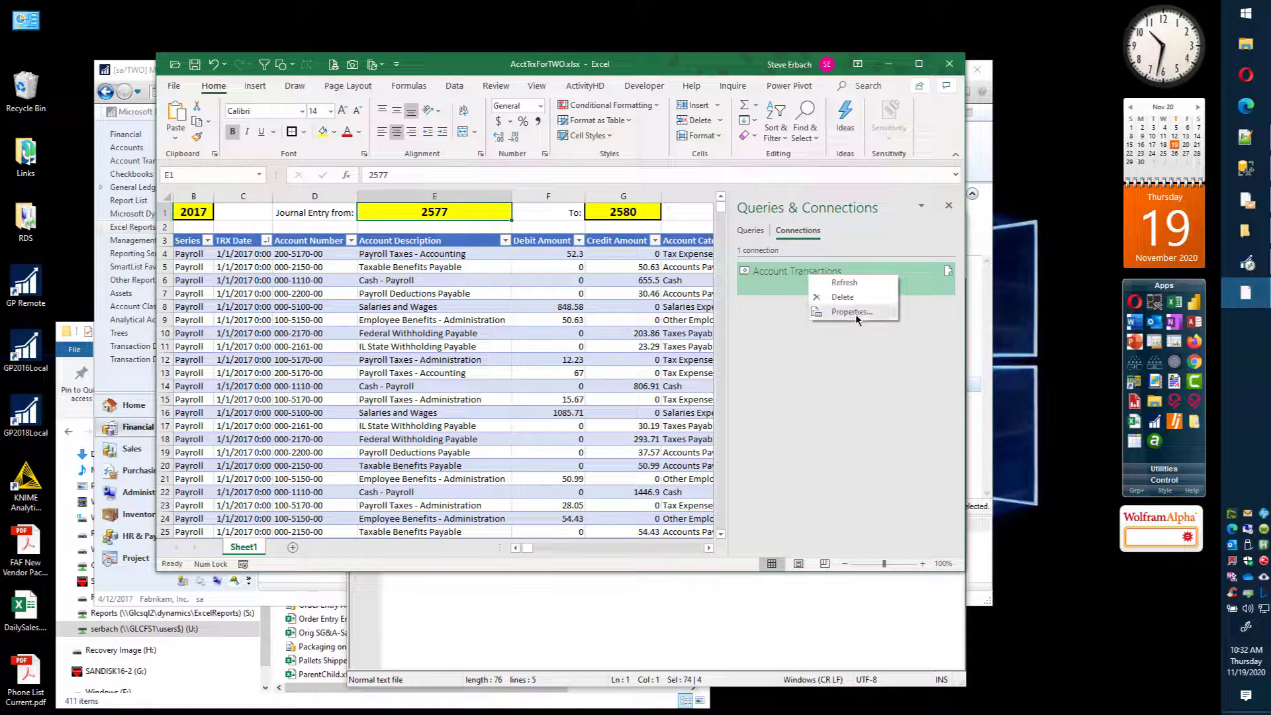
pyautogui.click(841, 318)
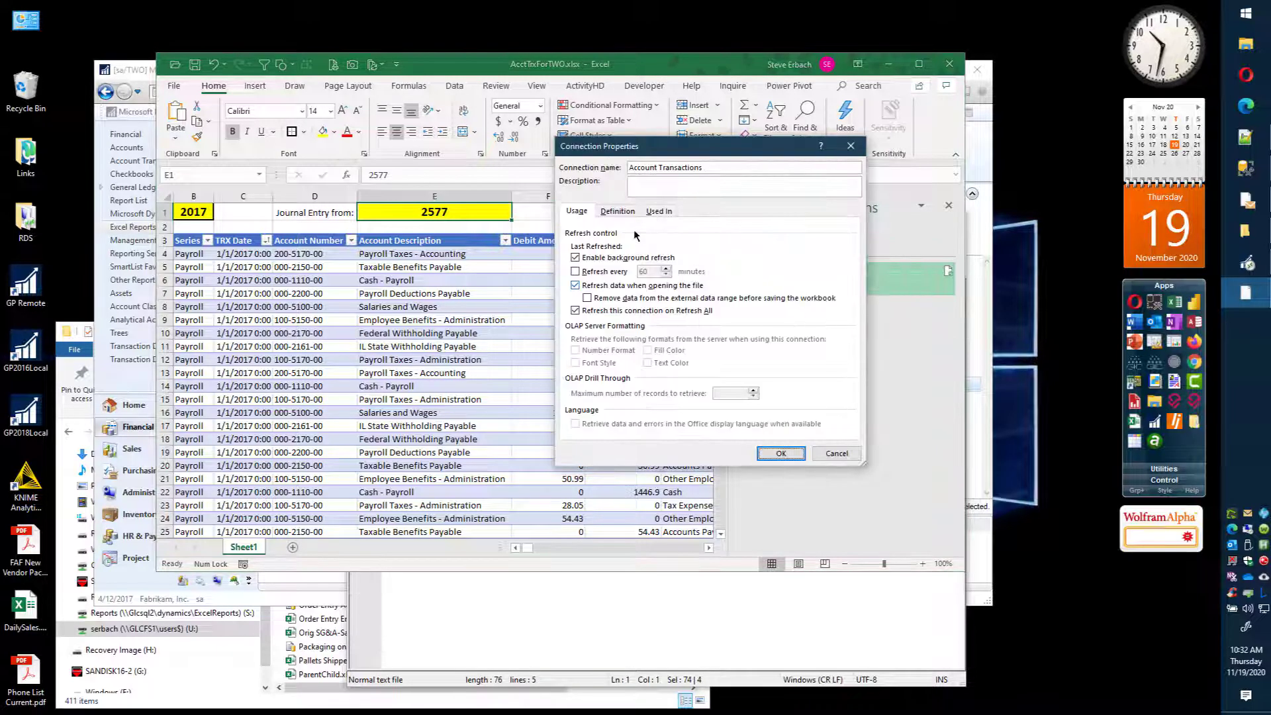
pyautogui.click(619, 211)
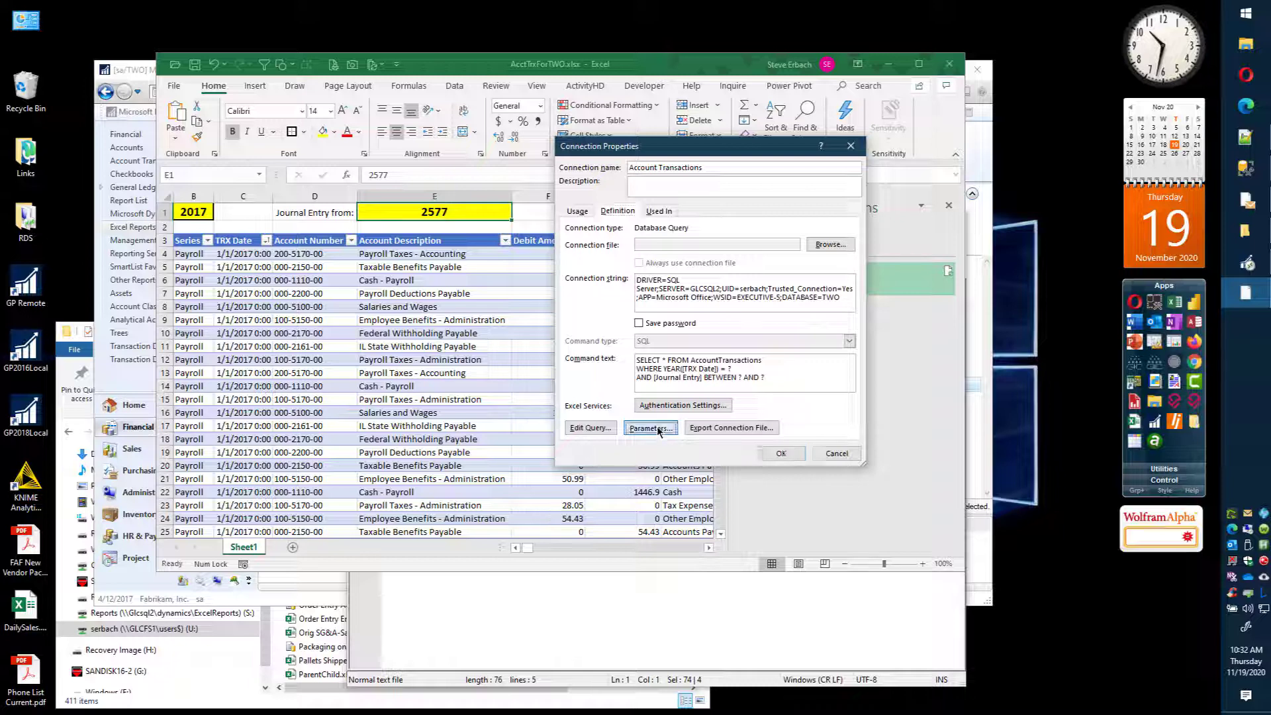
pyautogui.click(663, 431)
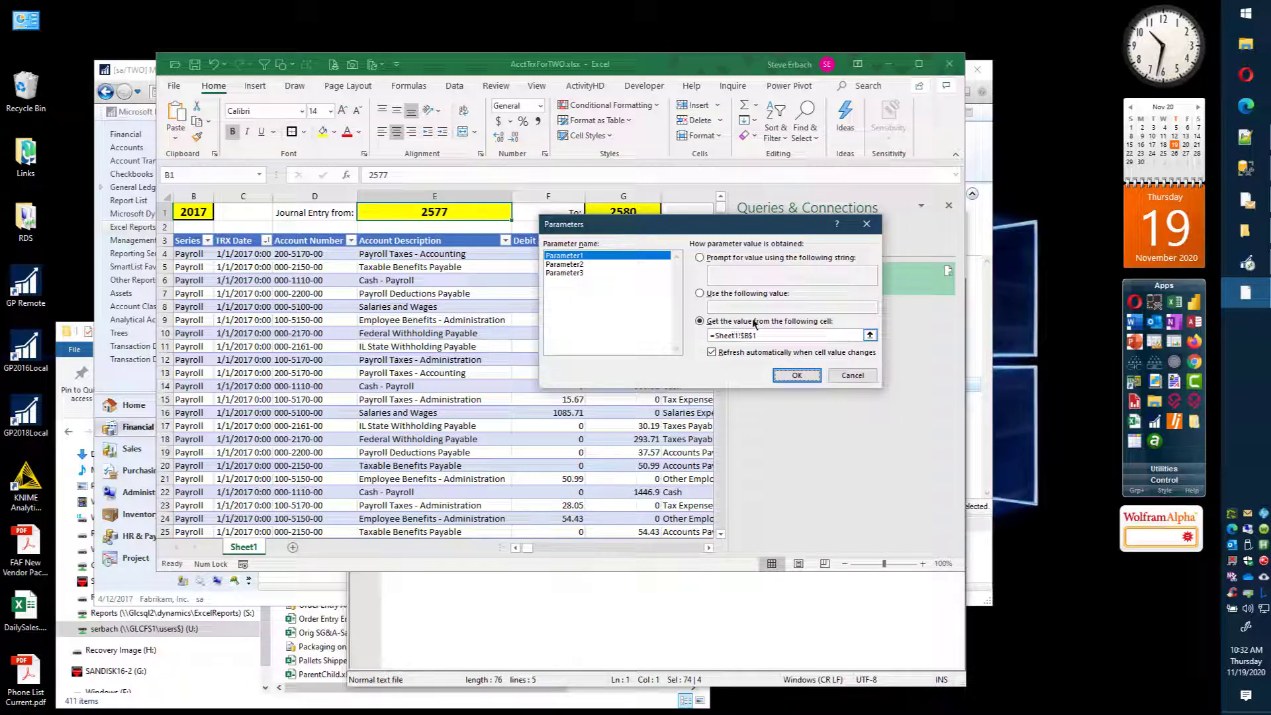
# Step: Make Parameter2 get its value from cell E1 on Sheet1
pyautogui.click(564, 265)
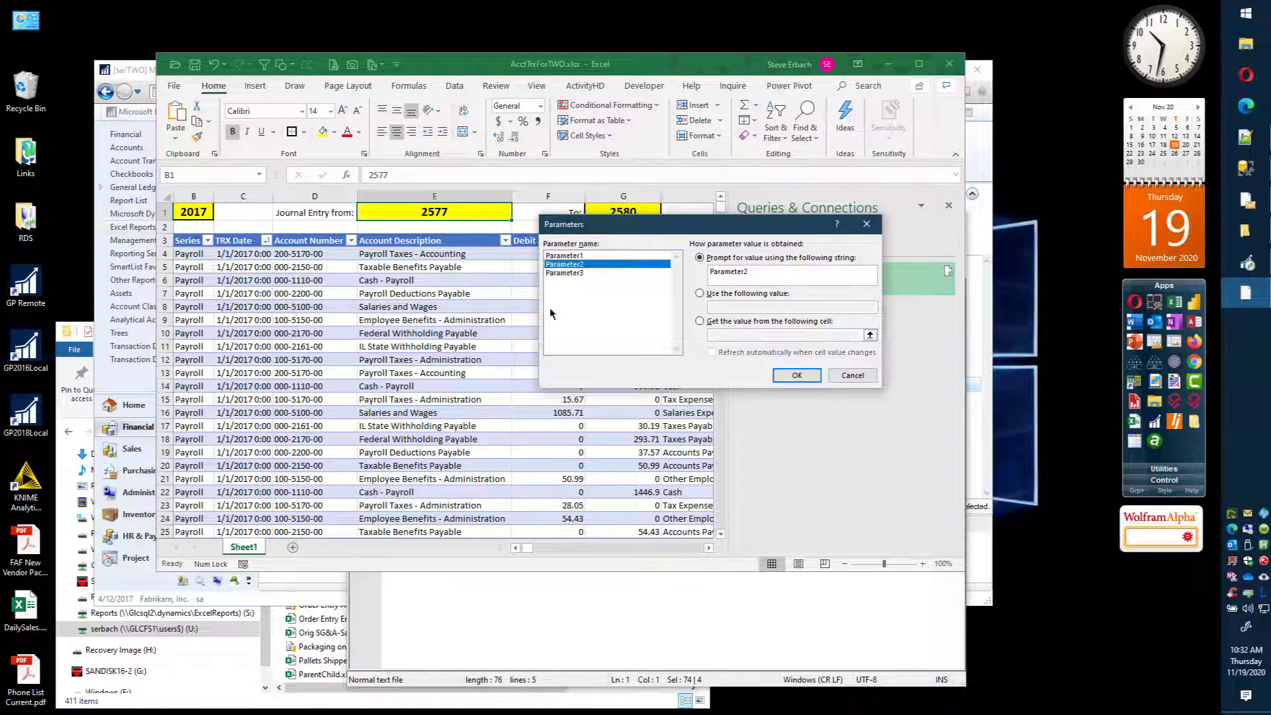
pyautogui.click(699, 321)
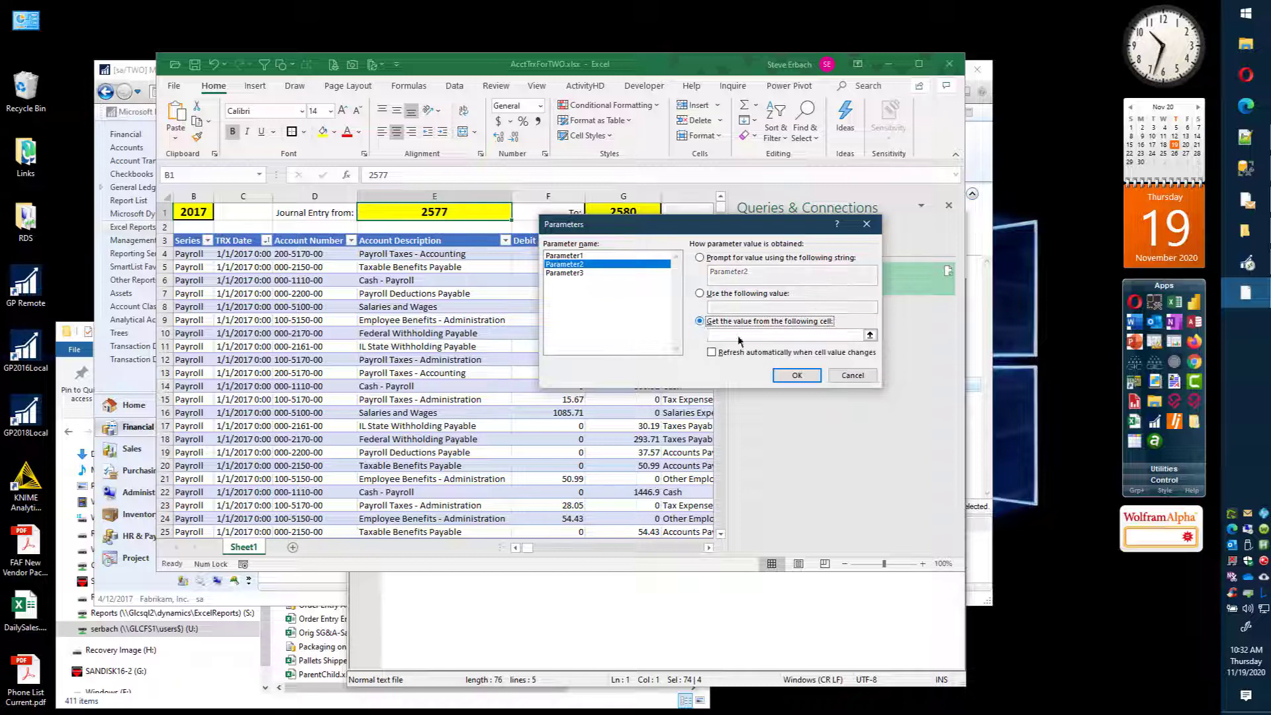
pyautogui.click(869, 335)
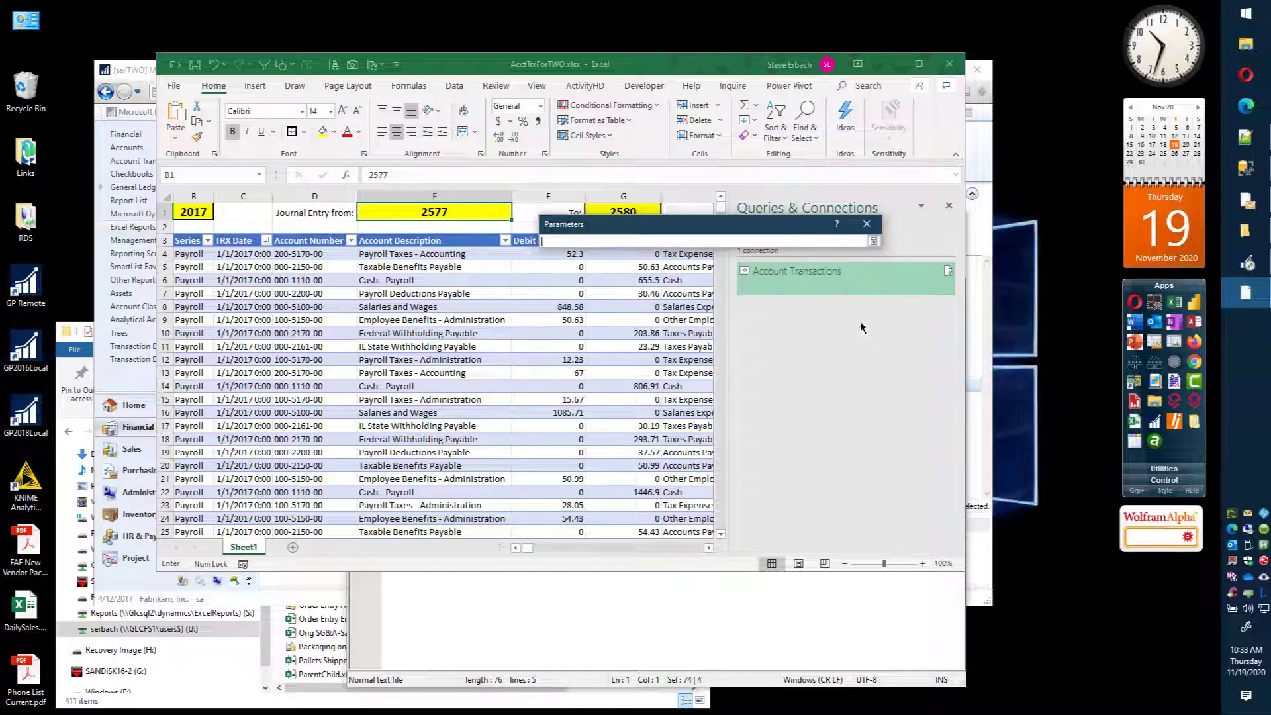
pyautogui.click(418, 213)
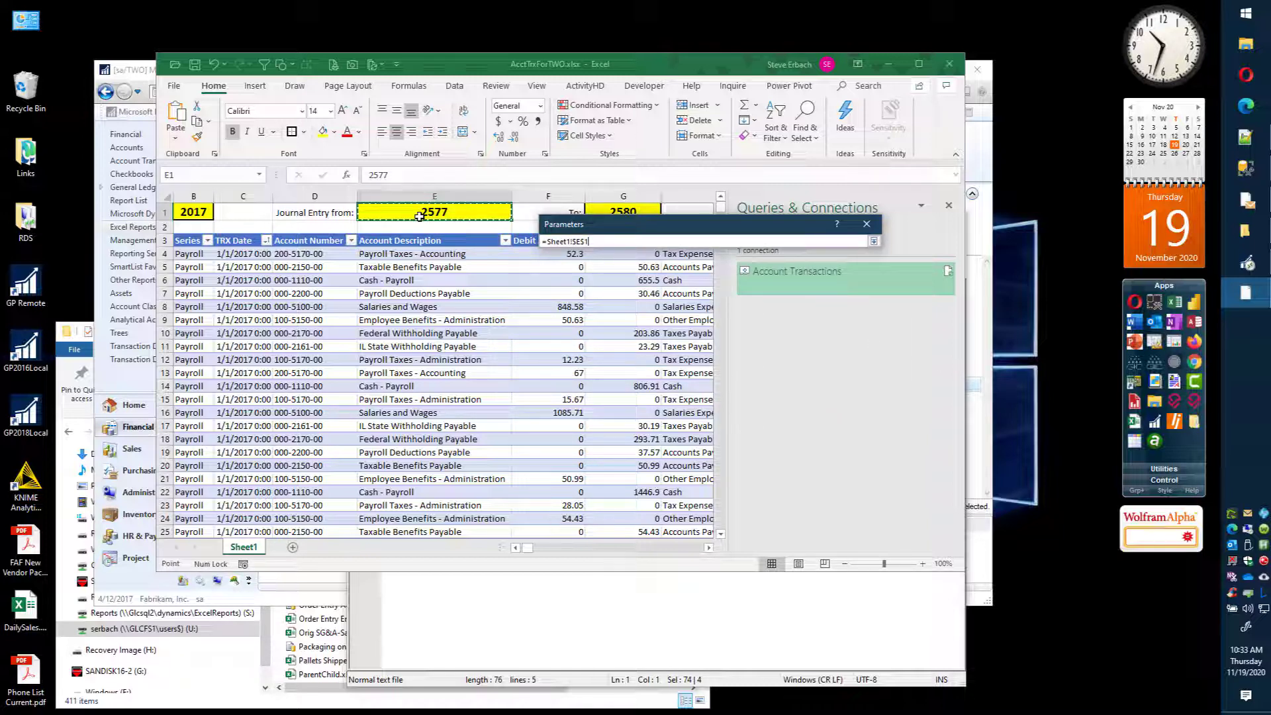
pyautogui.press('Return')
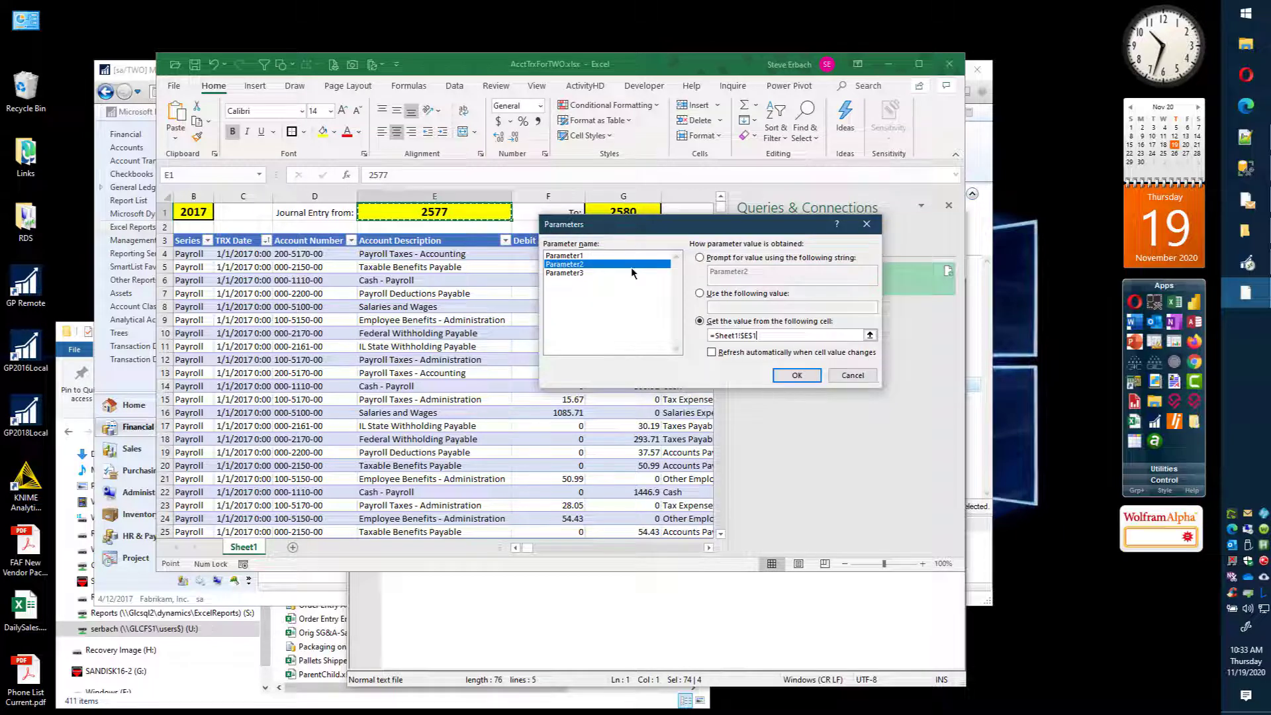
# Step: Make Parameter3 get its value from cell G1 on Sheet1 and apply the parameter and connection settings
pyautogui.click(577, 273)
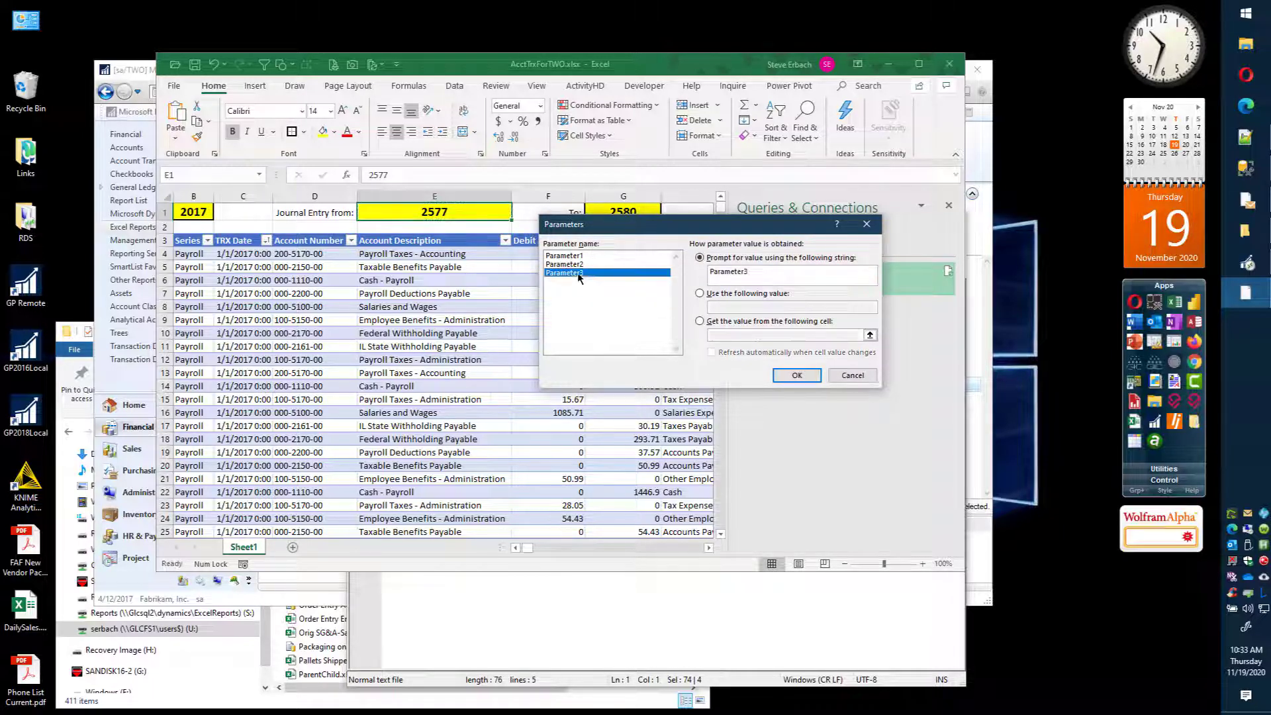
pyautogui.click(700, 321)
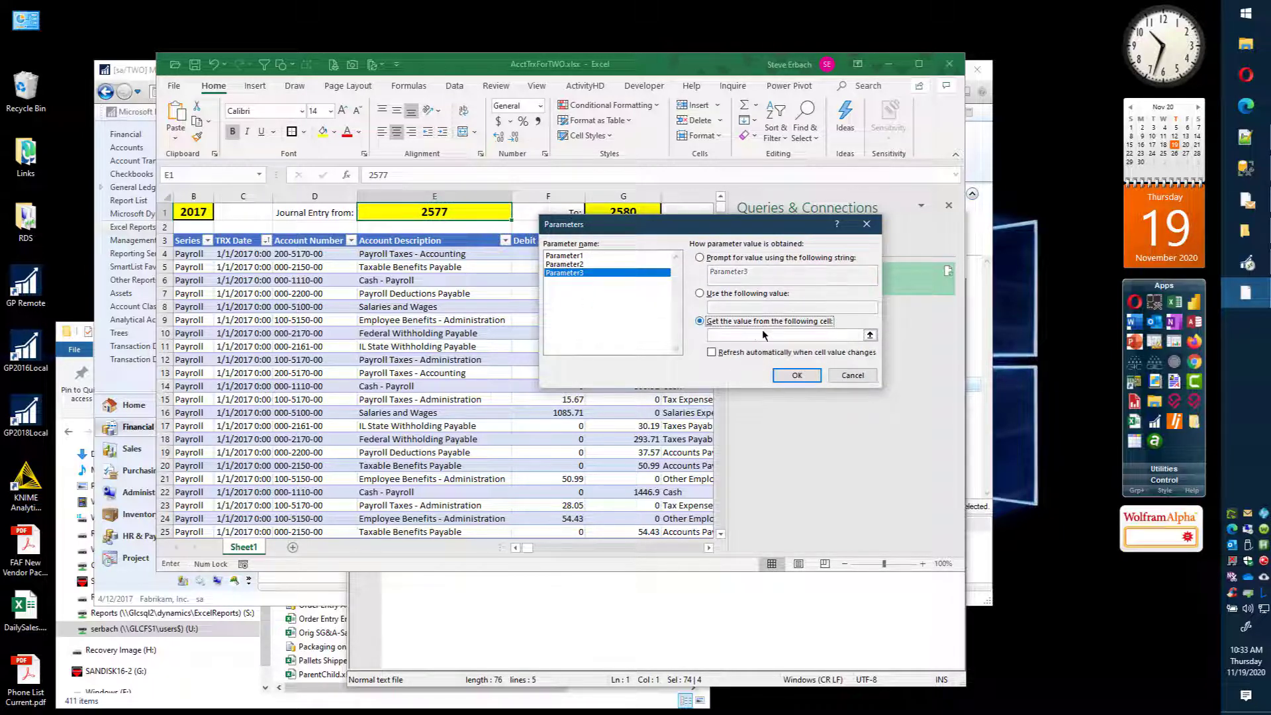
pyautogui.click(870, 335)
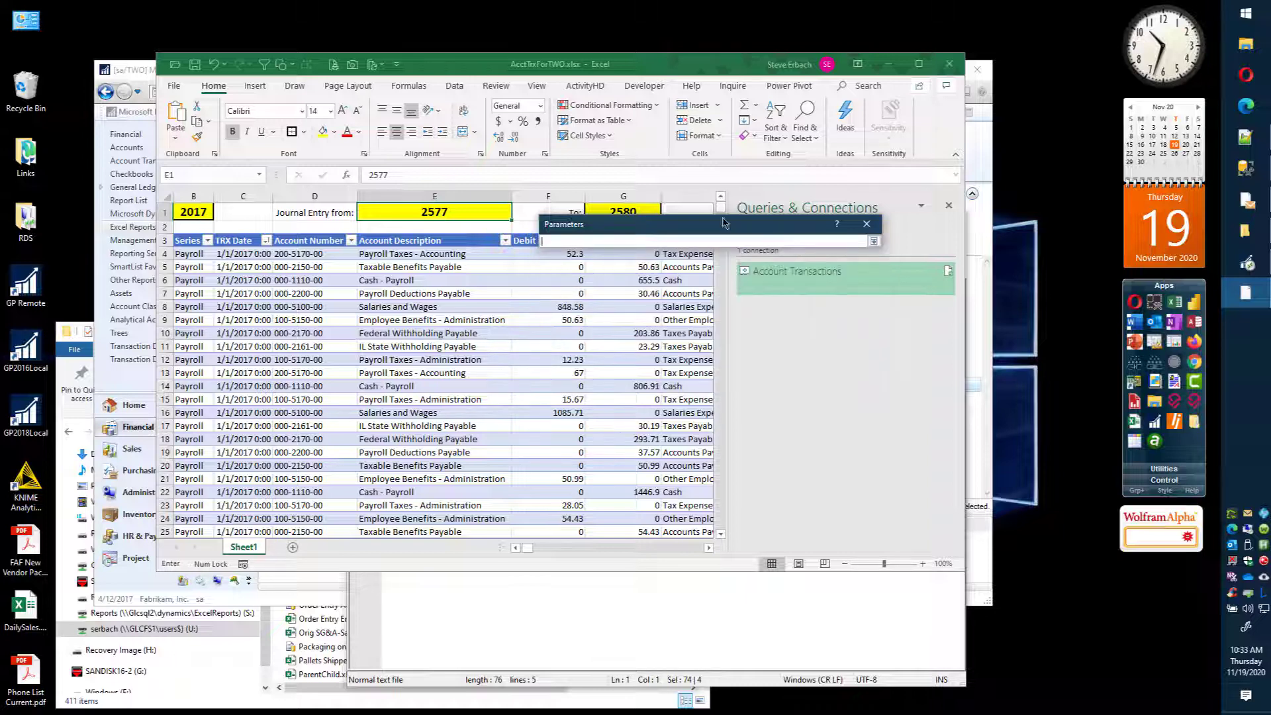
pyautogui.click(623, 211)
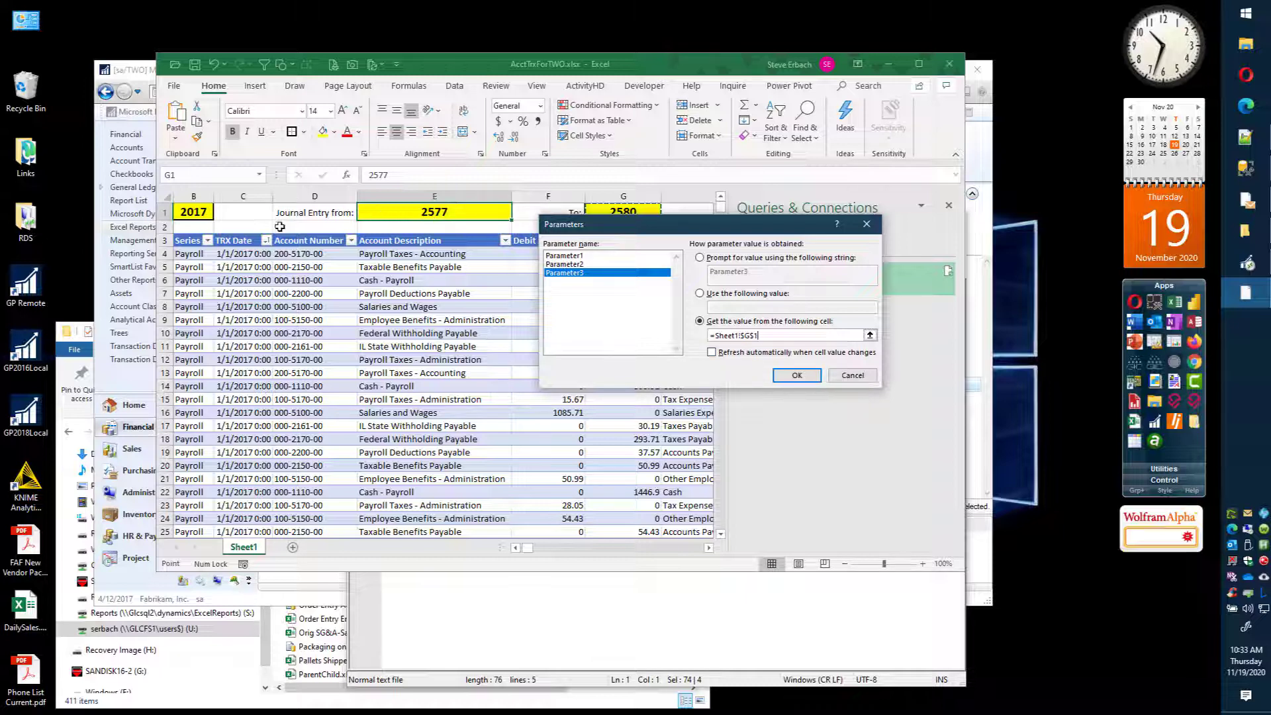
pyautogui.click(564, 258)
pyautogui.click(741, 353)
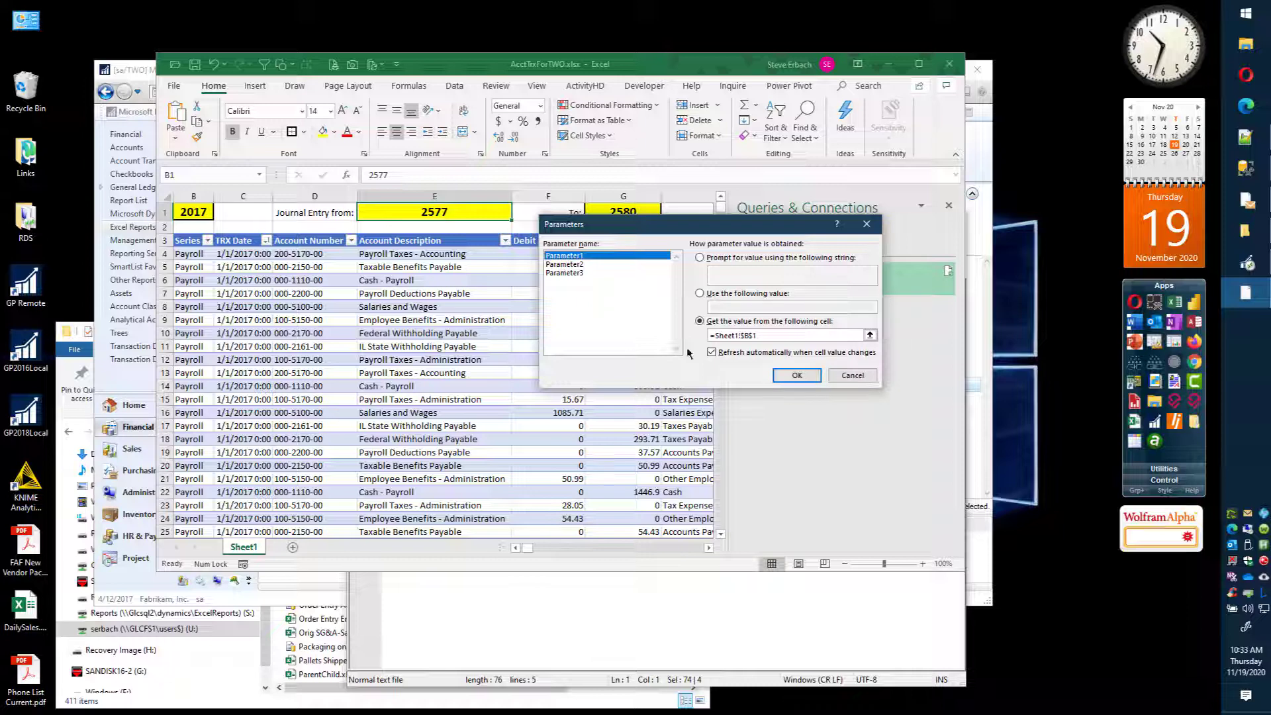
pyautogui.click(799, 376)
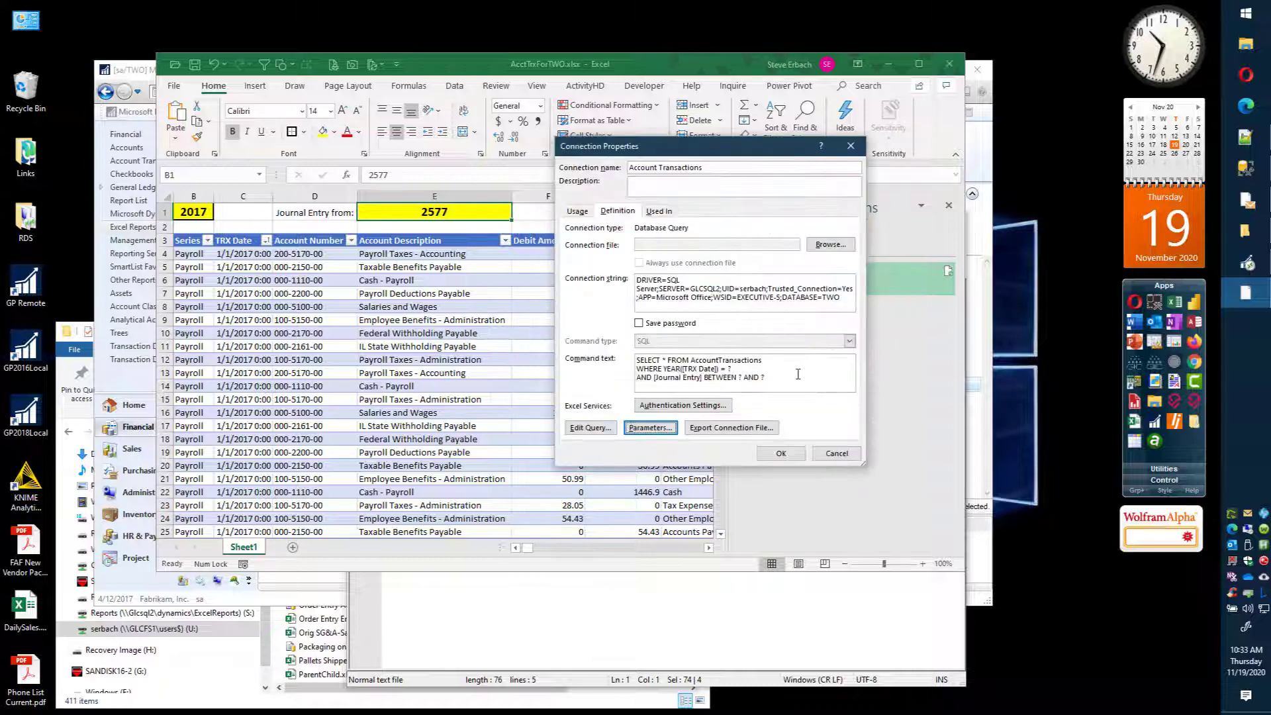
pyautogui.click(781, 454)
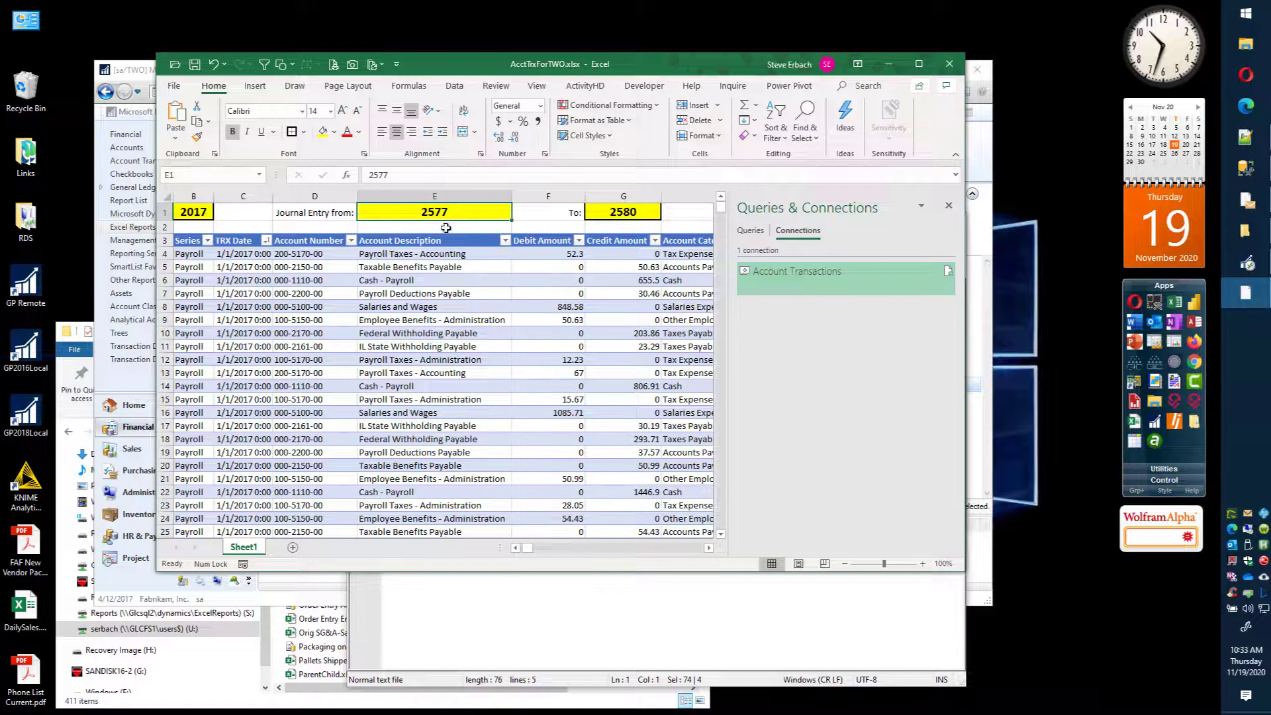
# Step: Set the ending journal entry in G1 to 2590 and refresh all data
pyautogui.click(624, 213)
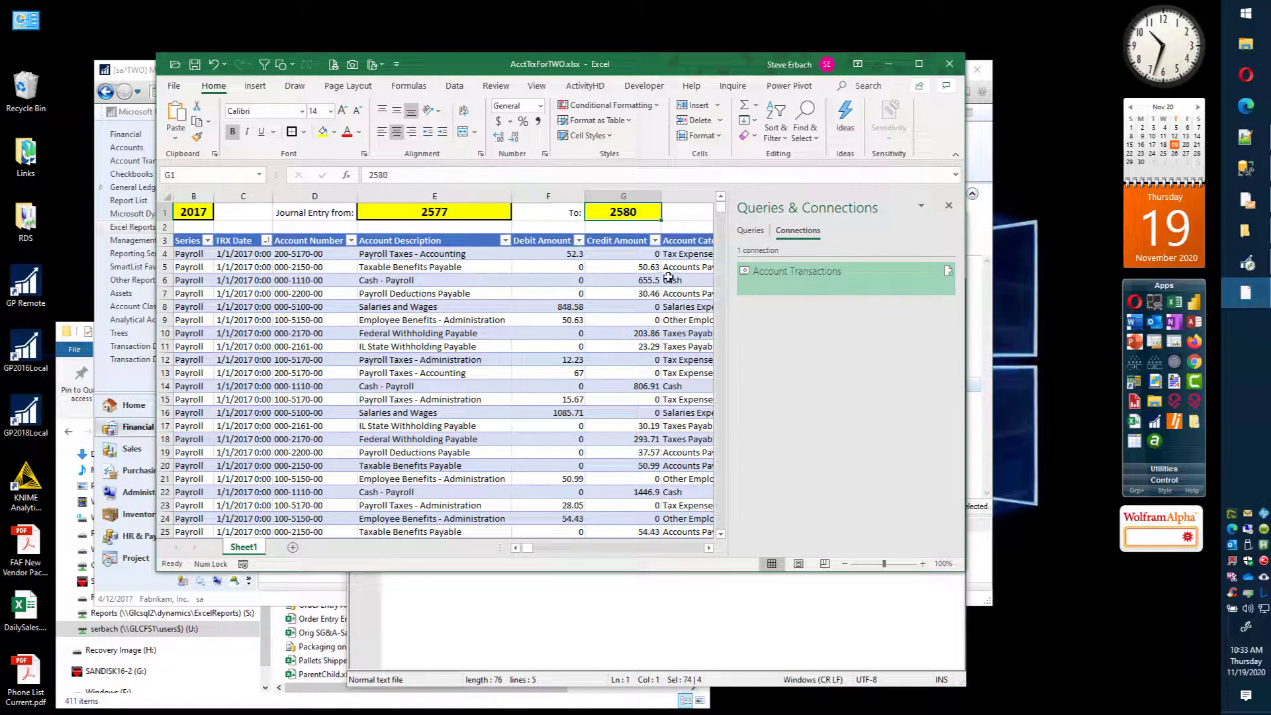
pyautogui.write('2590')
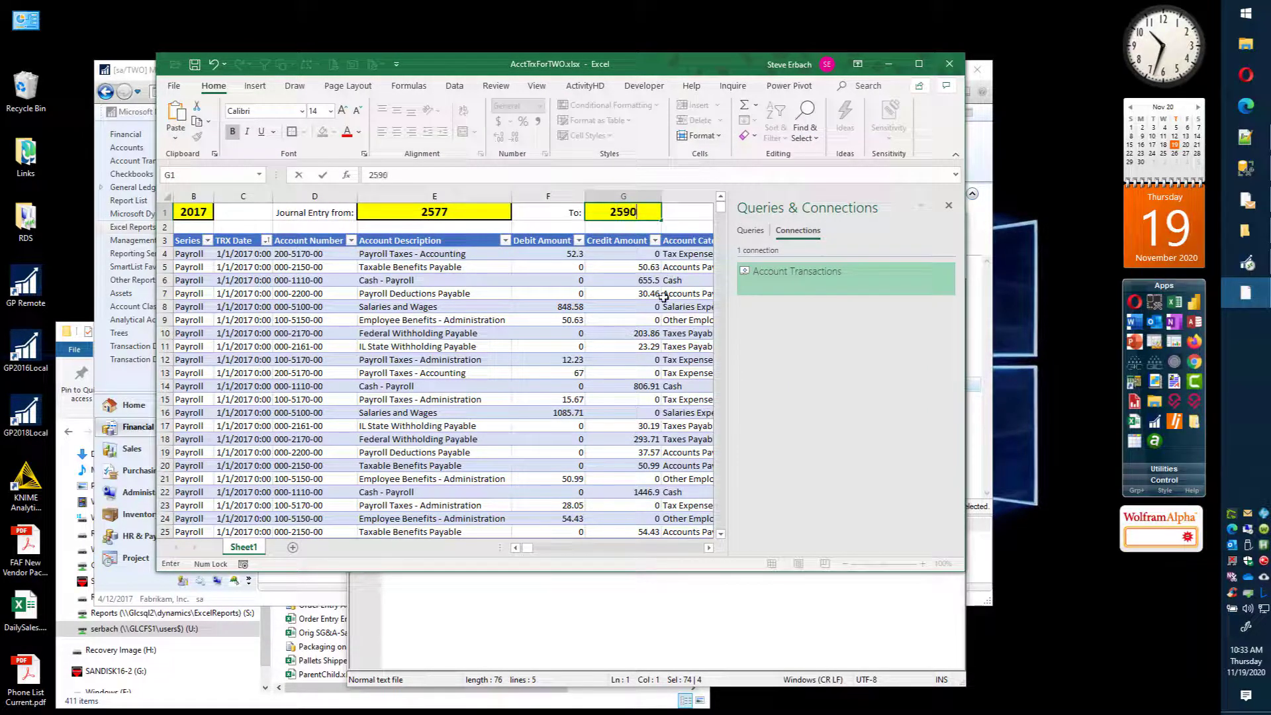
pyautogui.press('Return')
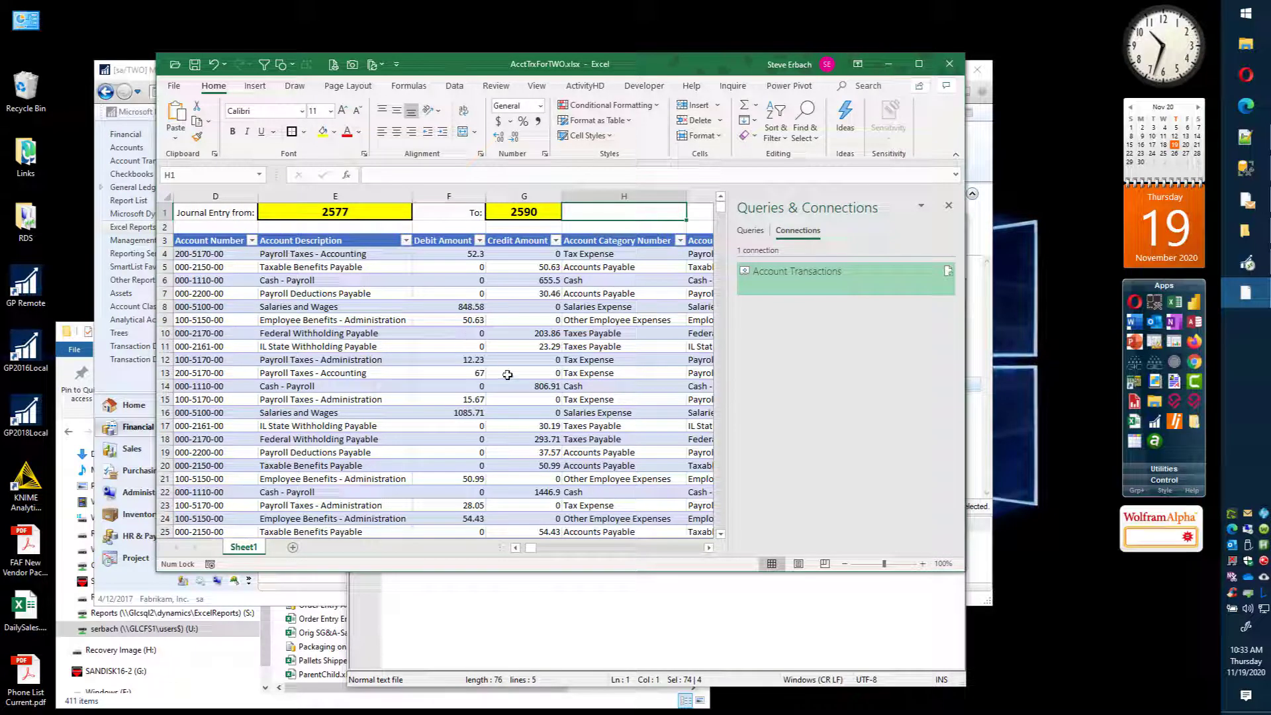
pyautogui.hotkey('ctrl', 'Home')
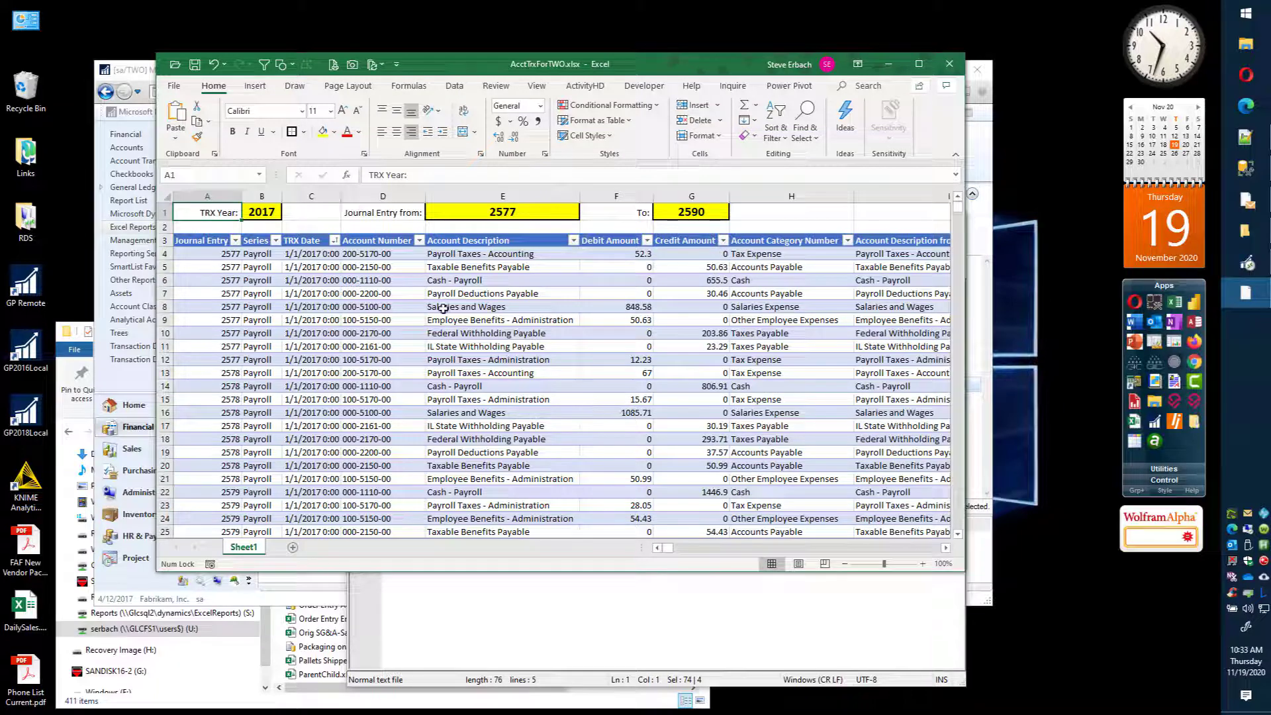
pyautogui.click(457, 87)
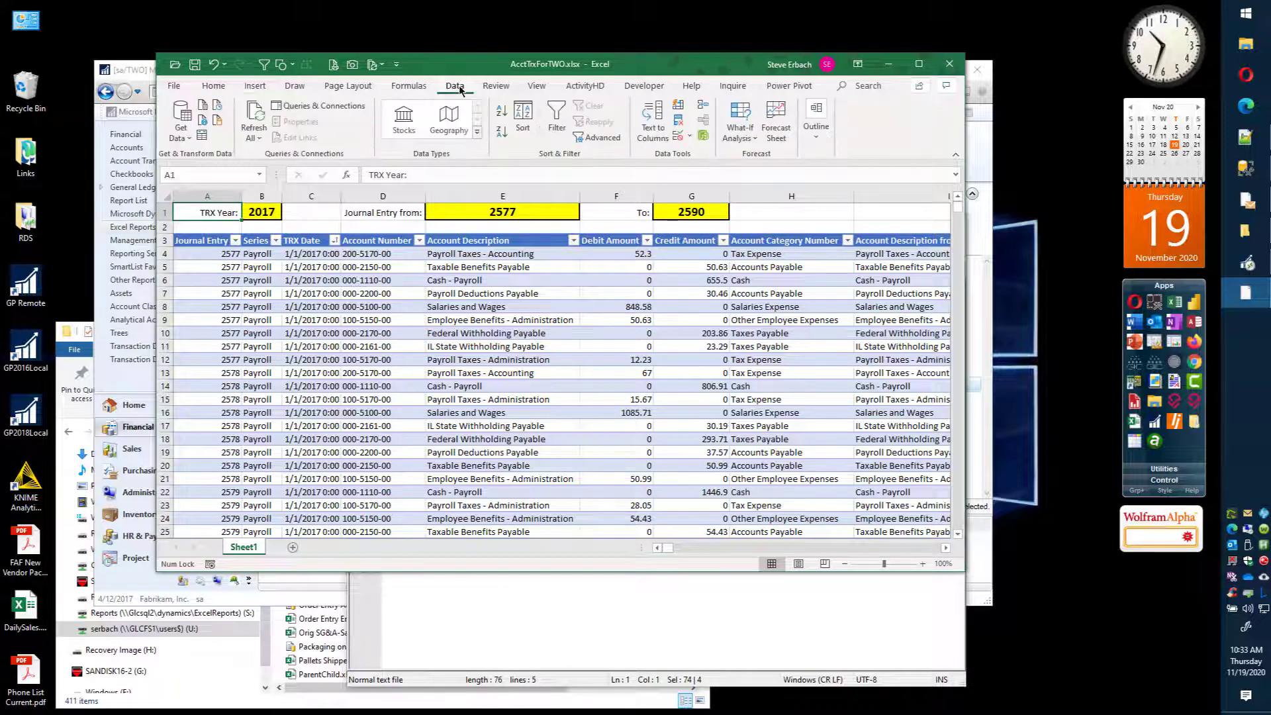
pyautogui.click(256, 118)
# Step: Examine the refreshed table down to its last row to check the journal entry range, and return to the header
pyautogui.scroll(-10, 262, 298)
pyautogui.scroll(-20, 262, 299)
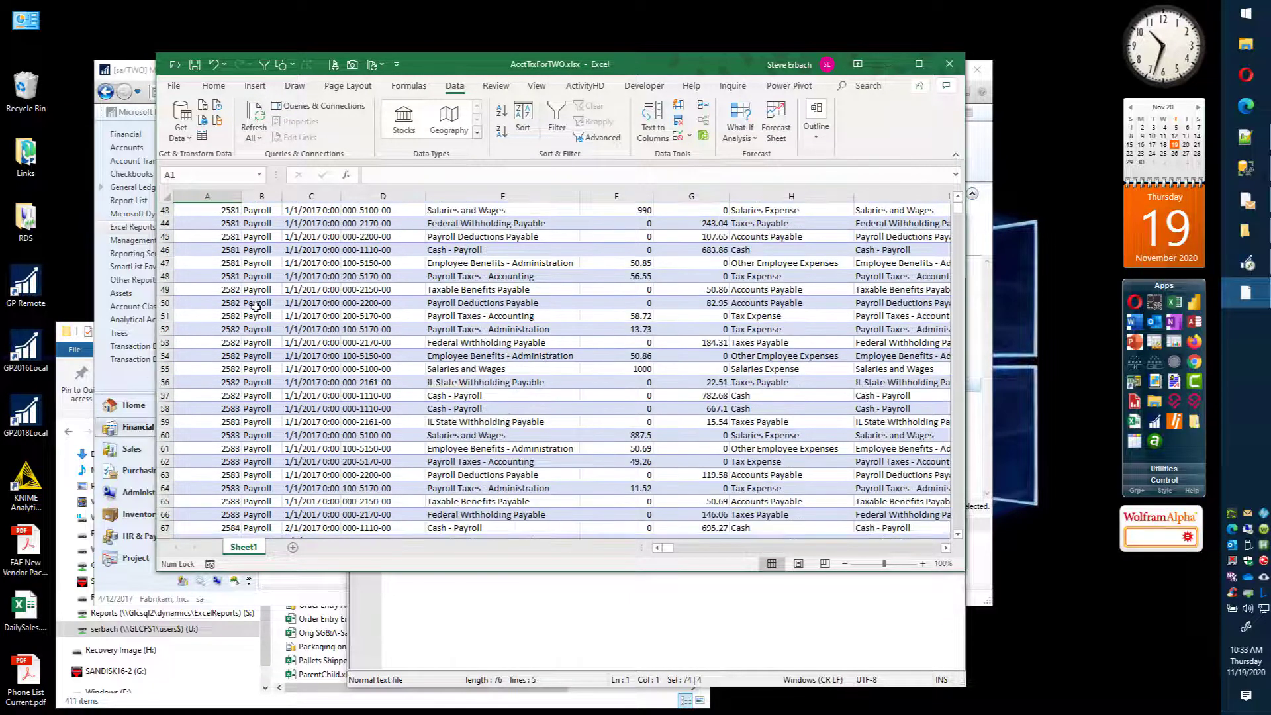
pyautogui.scroll(-11, 254, 316)
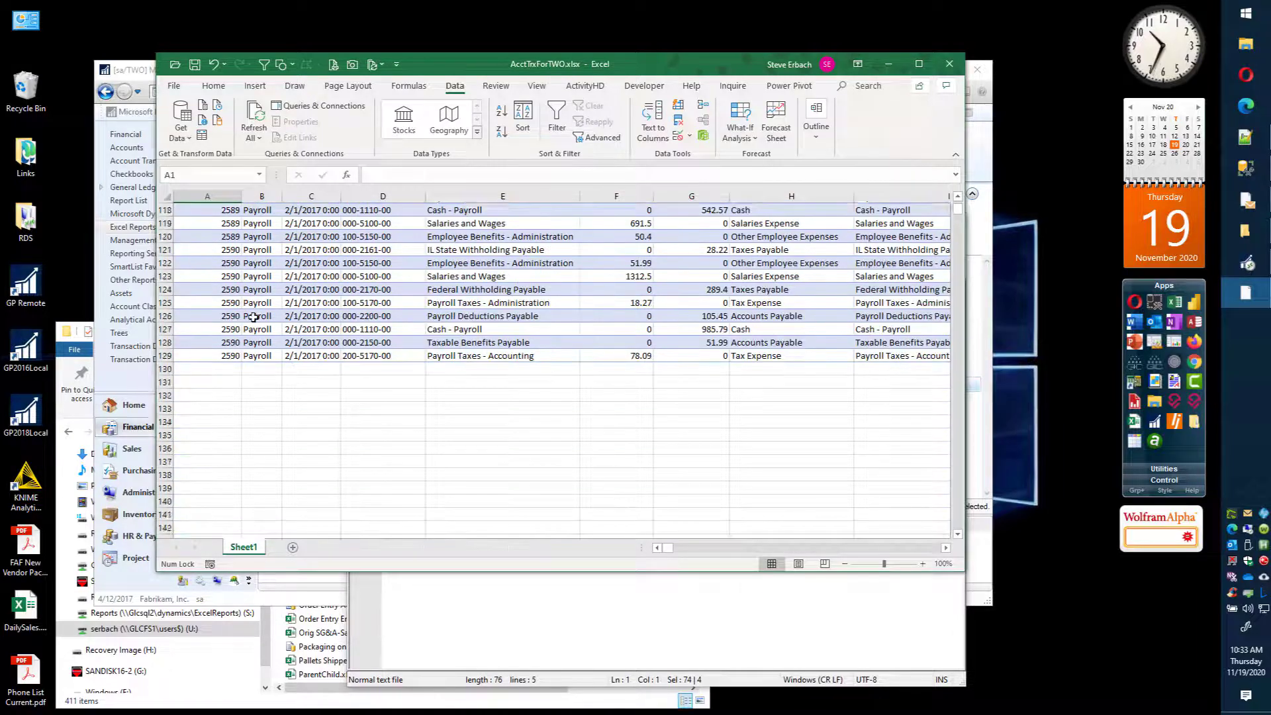
pyautogui.click(219, 238)
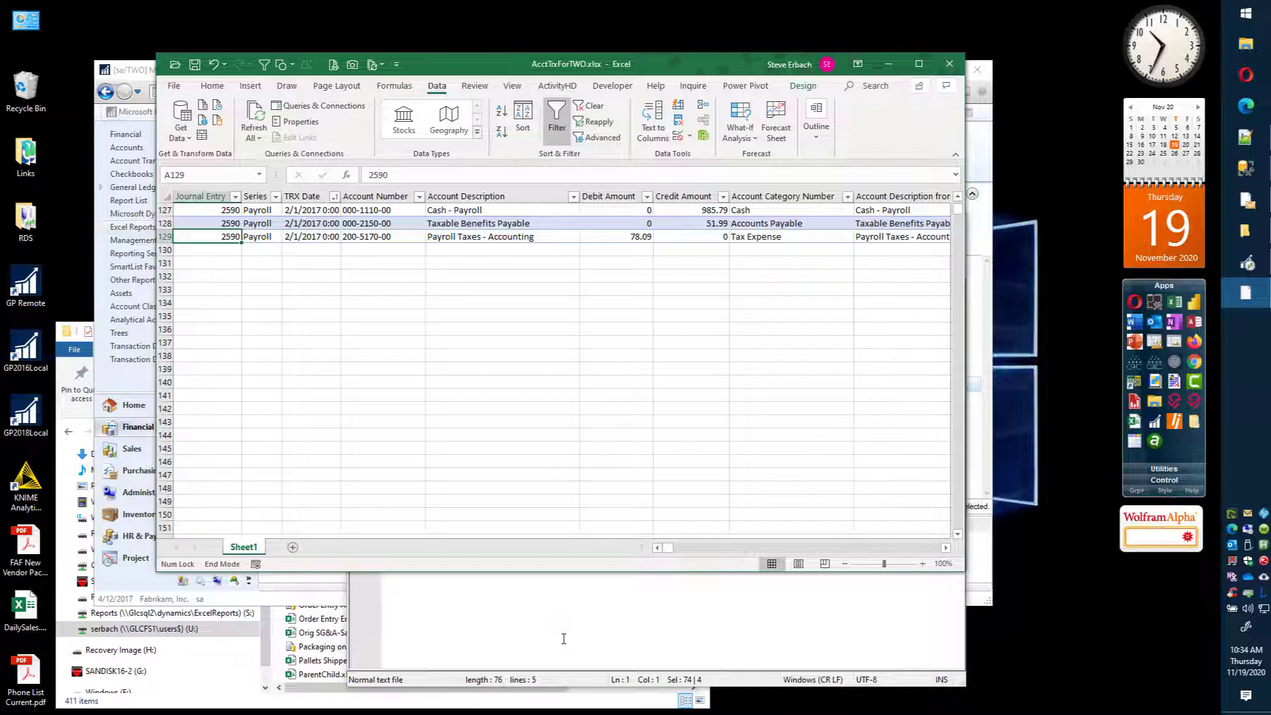
pyautogui.hotkey('ctrl', 'Up')
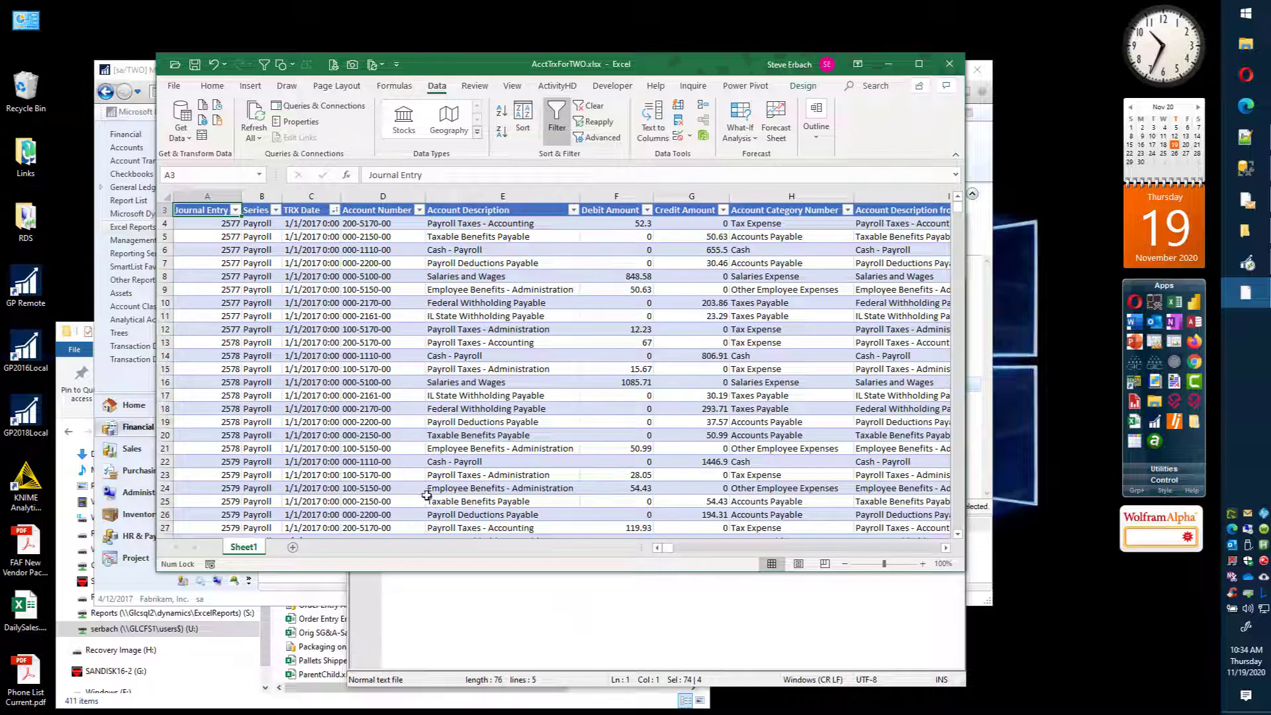
pyautogui.scroll(1, 413, 482)
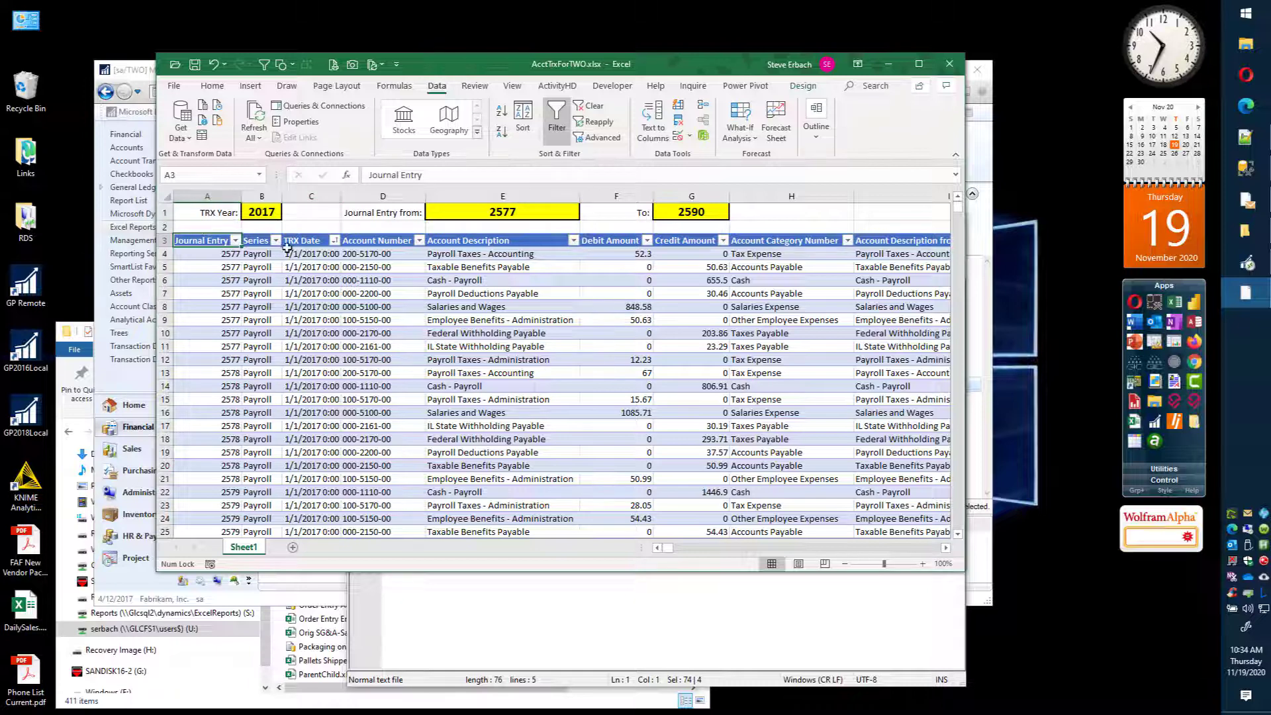
# Step: Open the workbook PlaceHolderGLC.xlsx and show the definition in the Place Holder Query connection's properties
pyautogui.click(175, 65)
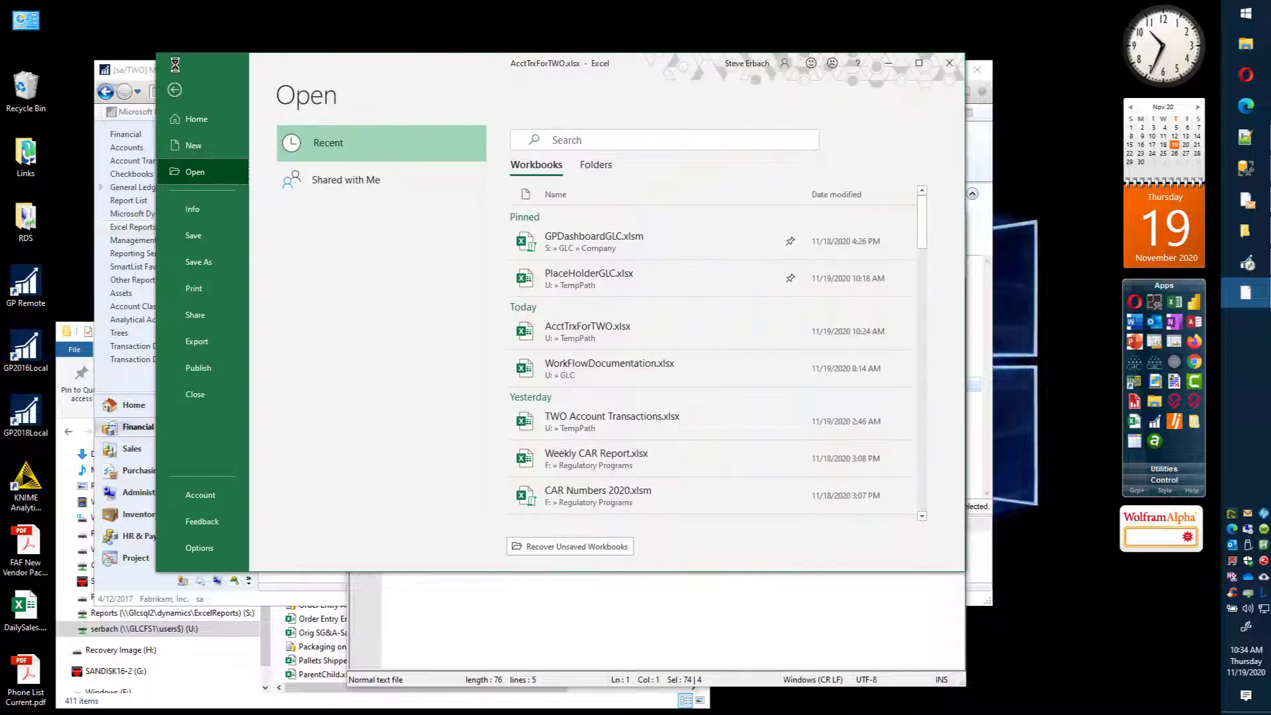
pyautogui.click(605, 276)
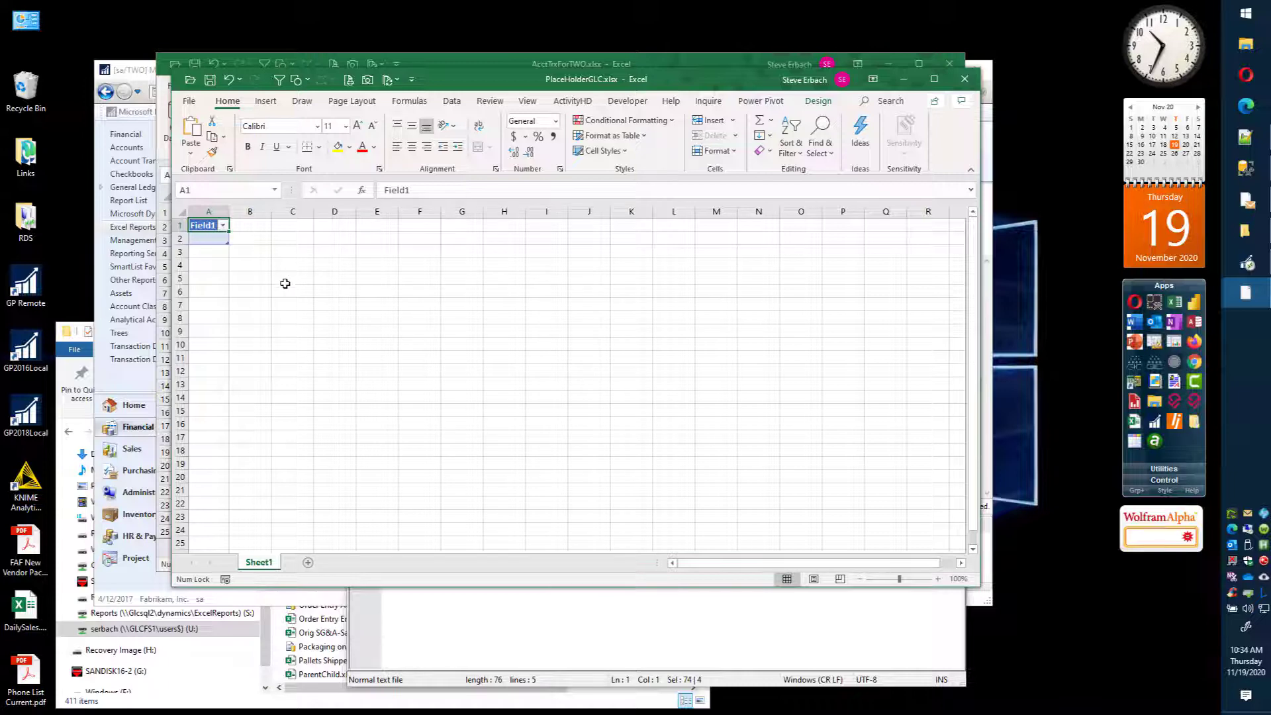
pyautogui.click(457, 104)
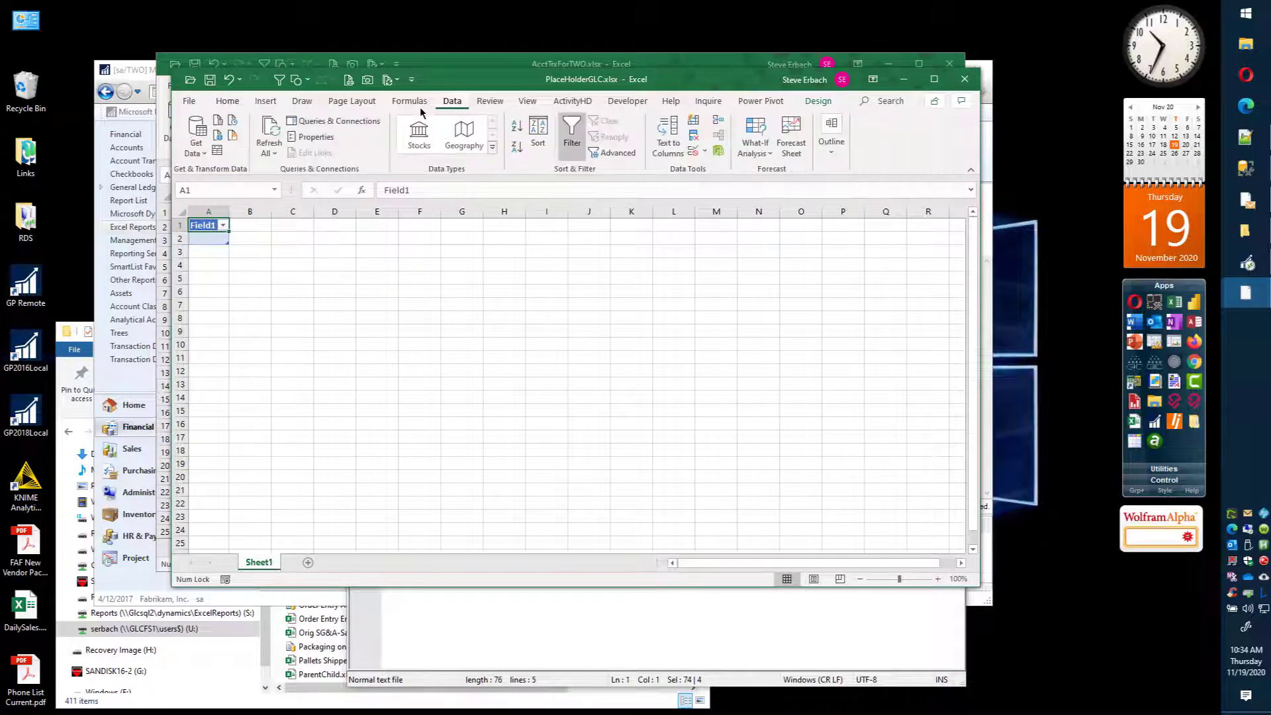
pyautogui.click(334, 122)
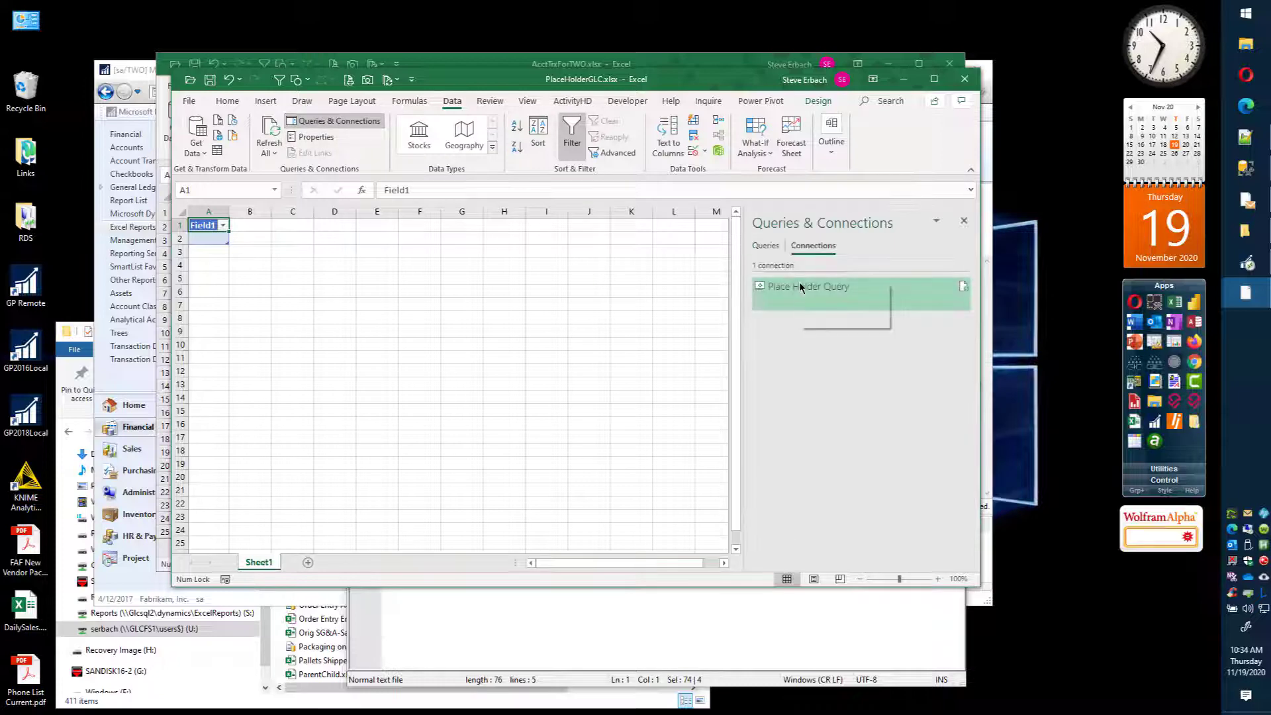
pyautogui.rightClick(802, 286)
pyautogui.click(841, 322)
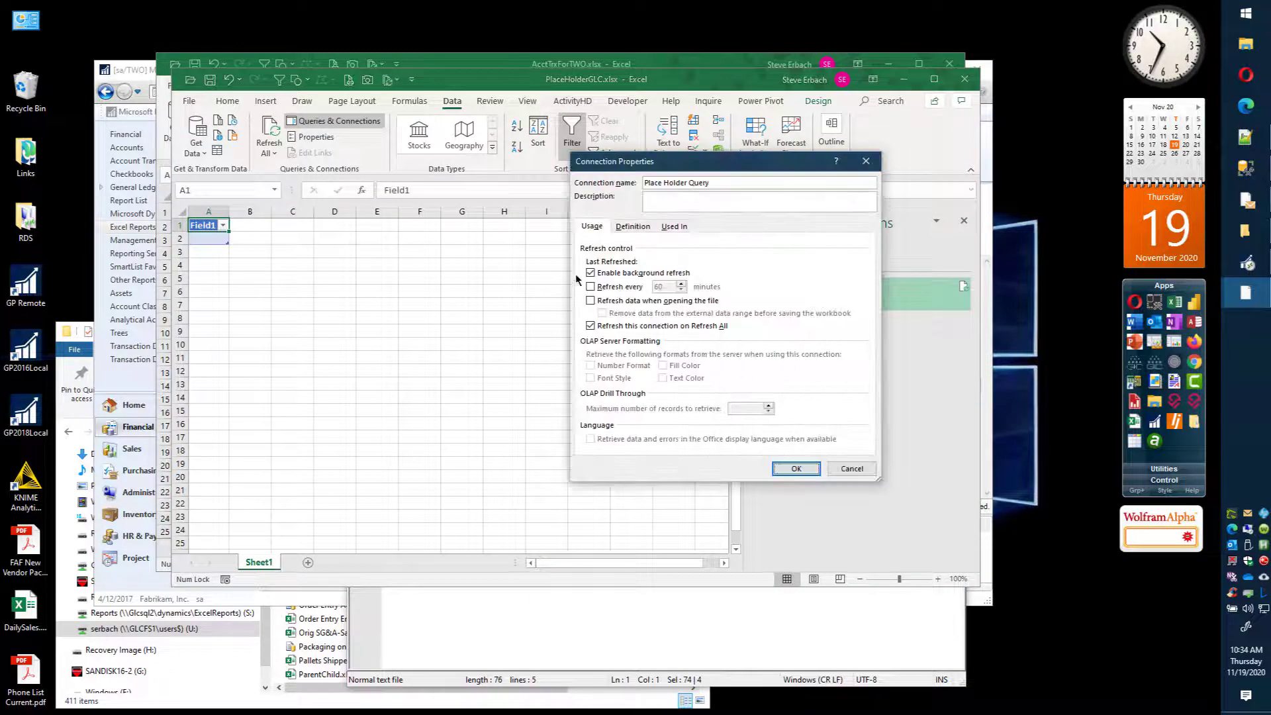
pyautogui.click(631, 228)
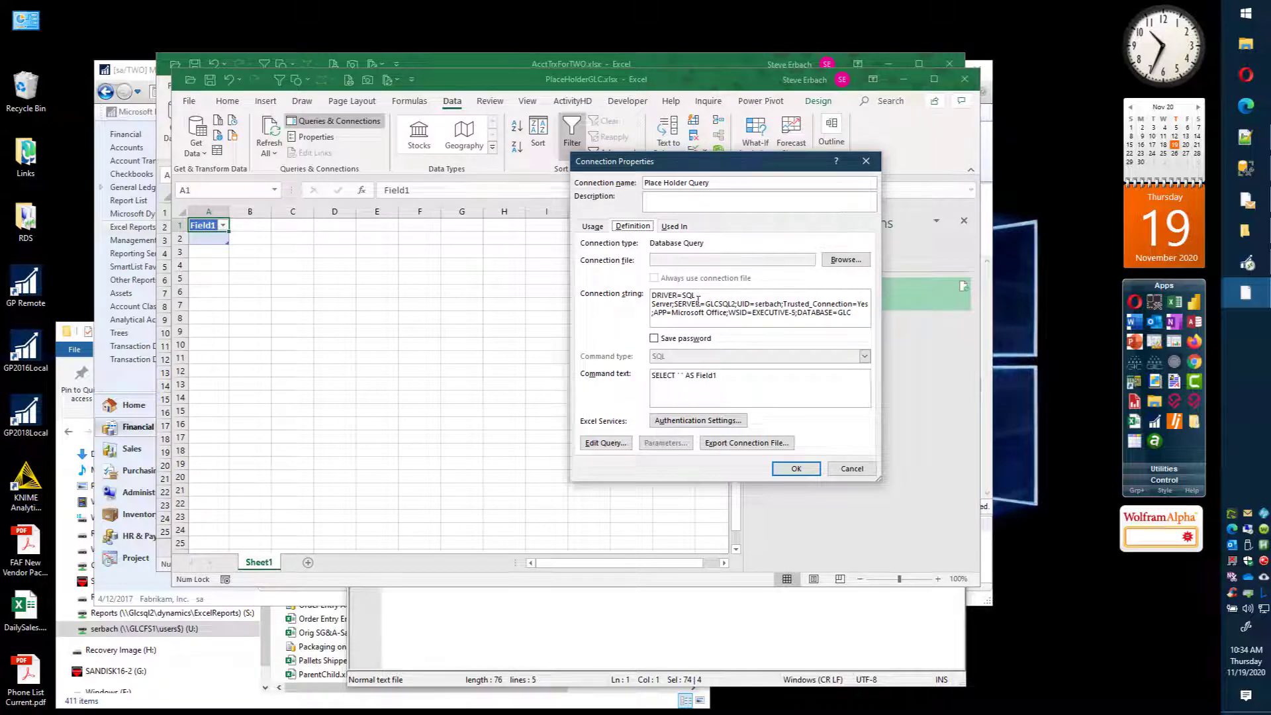
# Step: Put the DRIVER and SERVER entries of the connection string on separate lines and delete the UID entry
pyautogui.click(675, 304)
pyautogui.press('Left')
pyautogui.press('Return')
pyautogui.press('Right')
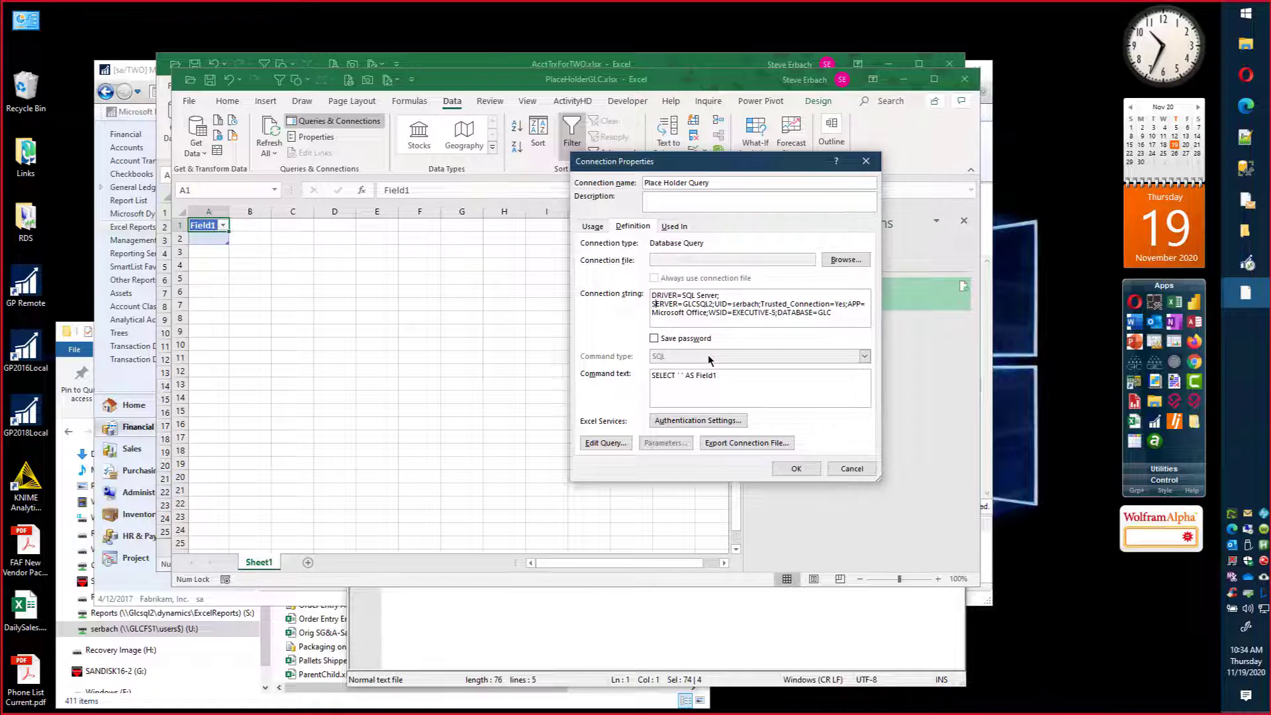
pyautogui.press('Return')
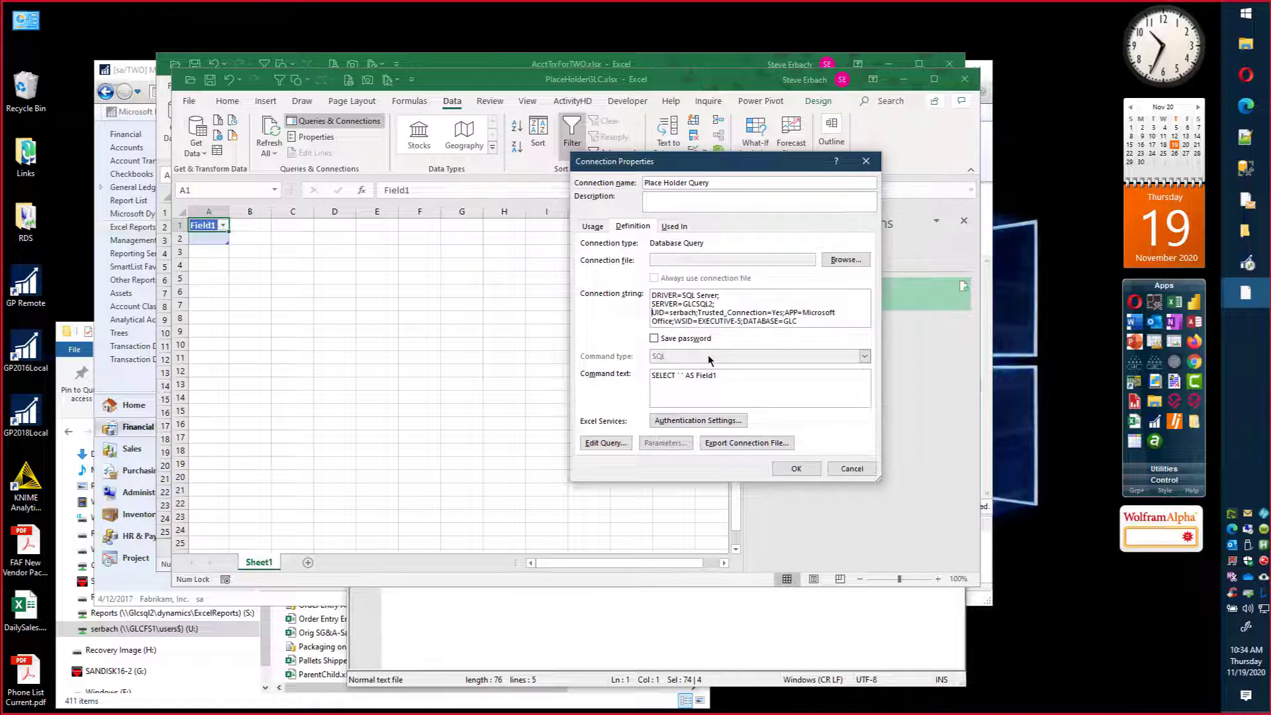
pyautogui.hotkey('shift', 'Right')
pyautogui.hotkey('shift', 'Right')
pyautogui.hotkey('shift', 'Right')
pyautogui.hotkey('shift', 'Right')
pyautogui.hotkey('shift', 'Right')
pyautogui.hotkey('shift', 'Right')
pyautogui.hotkey('shift', 'Right')
pyautogui.hotkey('shift', 'Right')
pyautogui.hotkey('shift', 'Right')
pyautogui.hotkey('shift', 'Right')
pyautogui.hotkey('shift', 'Right')
pyautogui.hotkey('shift', 'Right')
pyautogui.press('Delete')
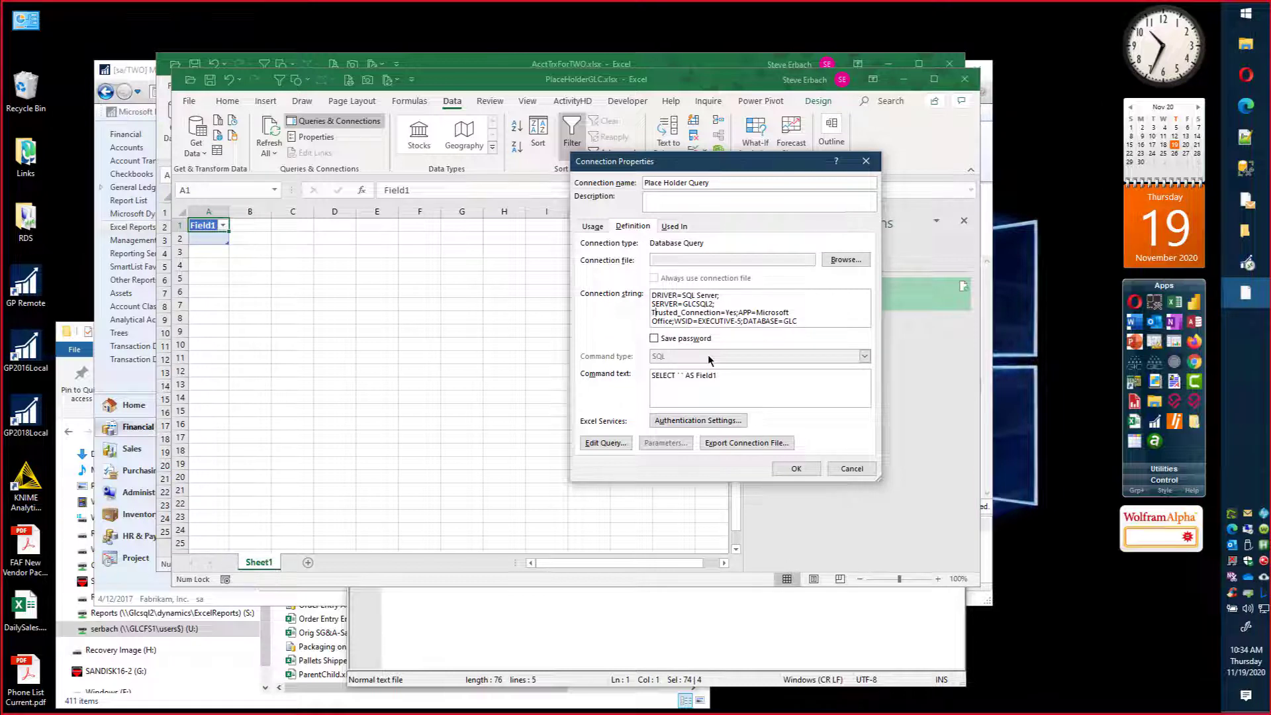
# Step: Delete the APP and WSID entries from the connection string and place the DATABASE entry on its own line
pyautogui.press('Right')
pyautogui.press('Right')
pyautogui.press('Right')
pyautogui.press('Right')
pyautogui.press('Right')
pyautogui.press('Right')
pyautogui.press('Right')
pyautogui.press('Right')
pyautogui.press('Right')
pyautogui.press('Right')
pyautogui.press('Right')
pyautogui.press('Right')
pyautogui.press('Right')
pyautogui.press('Right')
pyautogui.press('Right')
pyautogui.press('Right')
pyautogui.press('Right')
pyautogui.press('Right')
pyautogui.press('Right')
pyautogui.press('Right')
pyautogui.hotkey('shift', 'Right')
pyautogui.hotkey('shift', 'Right')
pyautogui.hotkey('shift', 'Right')
pyautogui.hotkey('shift', 'Right')
pyautogui.hotkey('shift', 'Right')
pyautogui.hotkey('shift', 'Right')
pyautogui.hotkey('shift', 'Right')
pyautogui.hotkey('shift', 'Right')
pyautogui.hotkey('shift', 'Right')
pyautogui.hotkey('shift', 'Right')
pyautogui.hotkey('shift', 'Right')
pyautogui.hotkey('shift', 'Right')
pyautogui.hotkey('shift', 'Right')
pyautogui.hotkey('shift', 'Right')
pyautogui.hotkey('shift', 'Right')
pyautogui.hotkey('shift', 'Right')
pyautogui.hotkey('shift', 'Right')
pyautogui.hotkey('shift', 'Right')
pyautogui.hotkey('shift', 'Right')
pyautogui.hotkey('shift', 'Right')
pyautogui.hotkey('shift', 'Right')
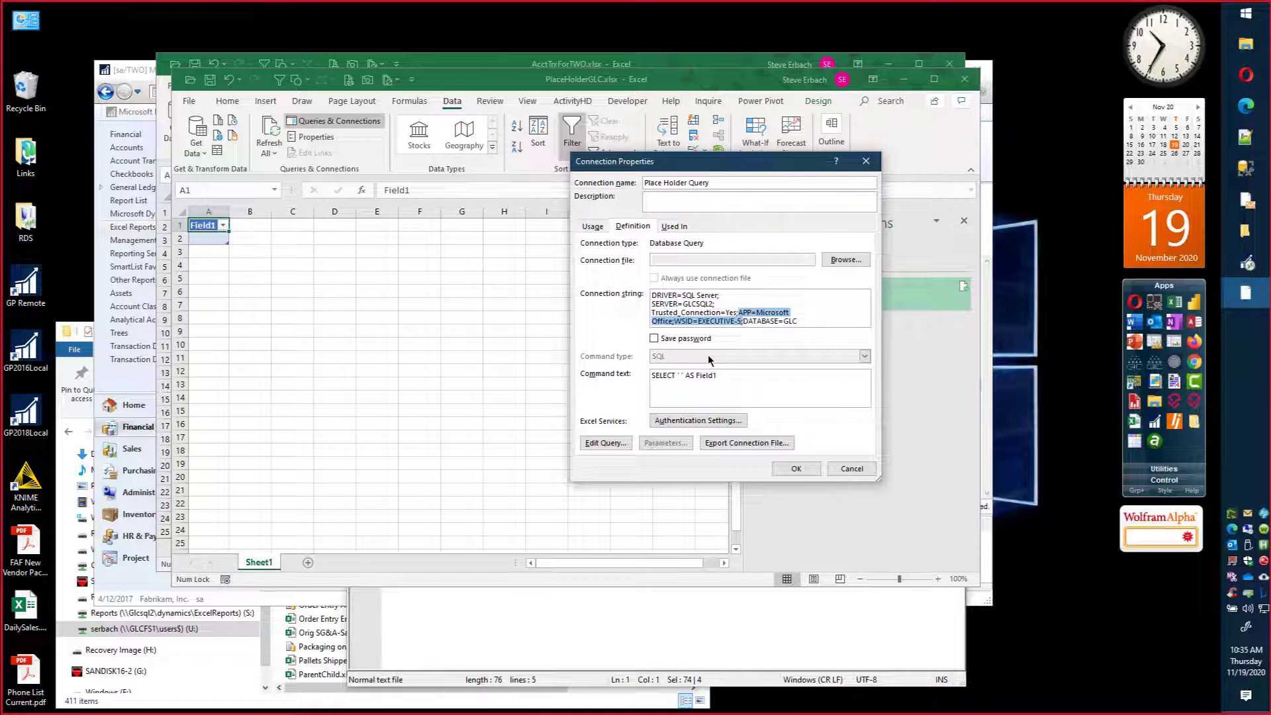
pyautogui.press('Delete')
pyautogui.press('Return')
pyautogui.press('End')
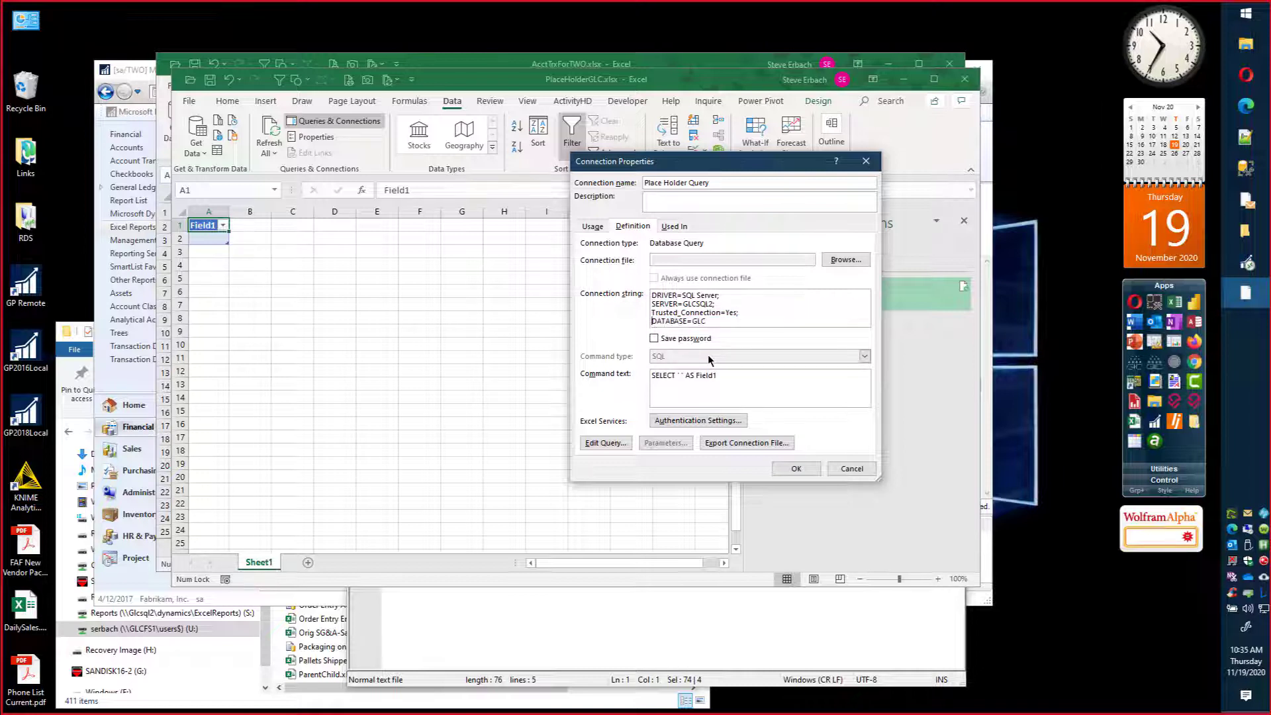
# Step: Replace the database name in the connection string with the placeholder EnterDatabaseHere
pyautogui.press('BackSpace')
pyautogui.press('BackSpace')
pyautogui.press('BackSpace')
pyautogui.write('EnterDatabaseHere')
# Step: Replace the server name in the connection string with the placeholder EnterYourServerNameHere
pyautogui.press('Up')
pyautogui.press('Up')
pyautogui.press('BackSpace')
pyautogui.press('BackSpace')
pyautogui.press('BackSpace')
pyautogui.press('BackSpace')
pyautogui.press('BackSpace')
pyautogui.press('BackSpace')
pyautogui.press('BackSpace')
pyautogui.press('BackSpace')
pyautogui.write('EnterYourServerNameHere')
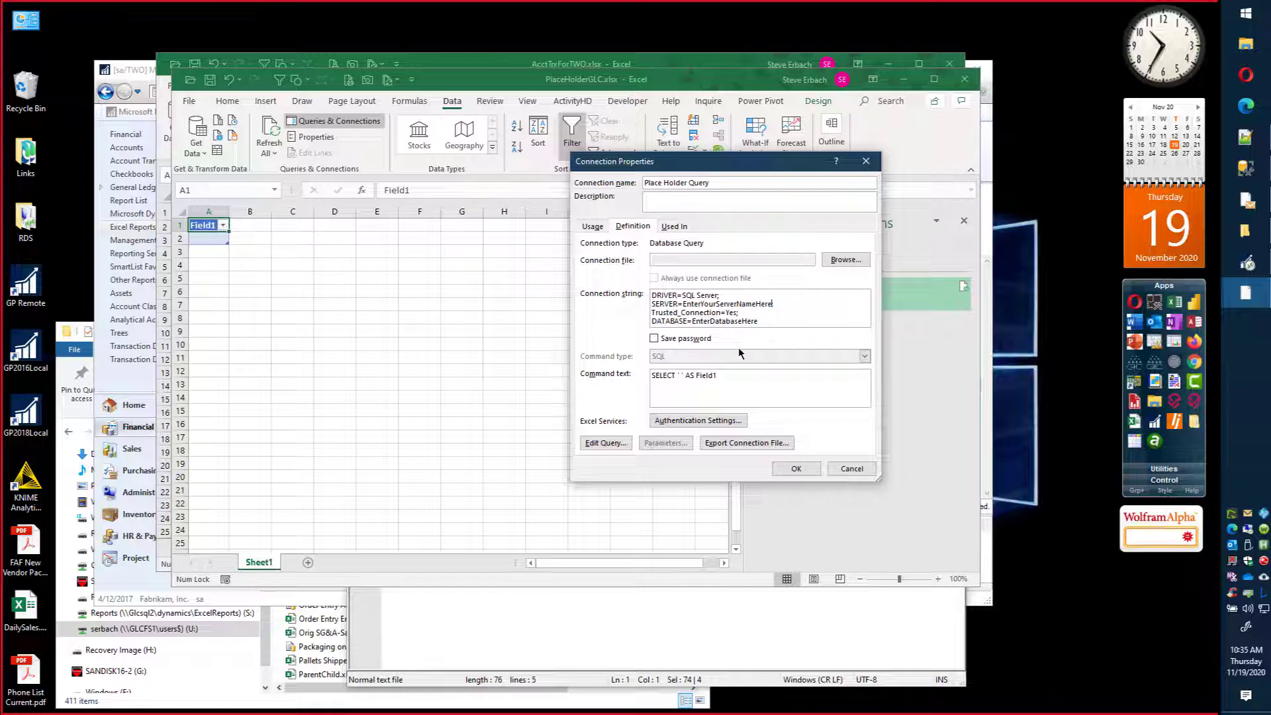
# Step: Discard the open connection property edits and close the PlaceHolderGLC.xlsx workbook
pyautogui.click(841, 473)
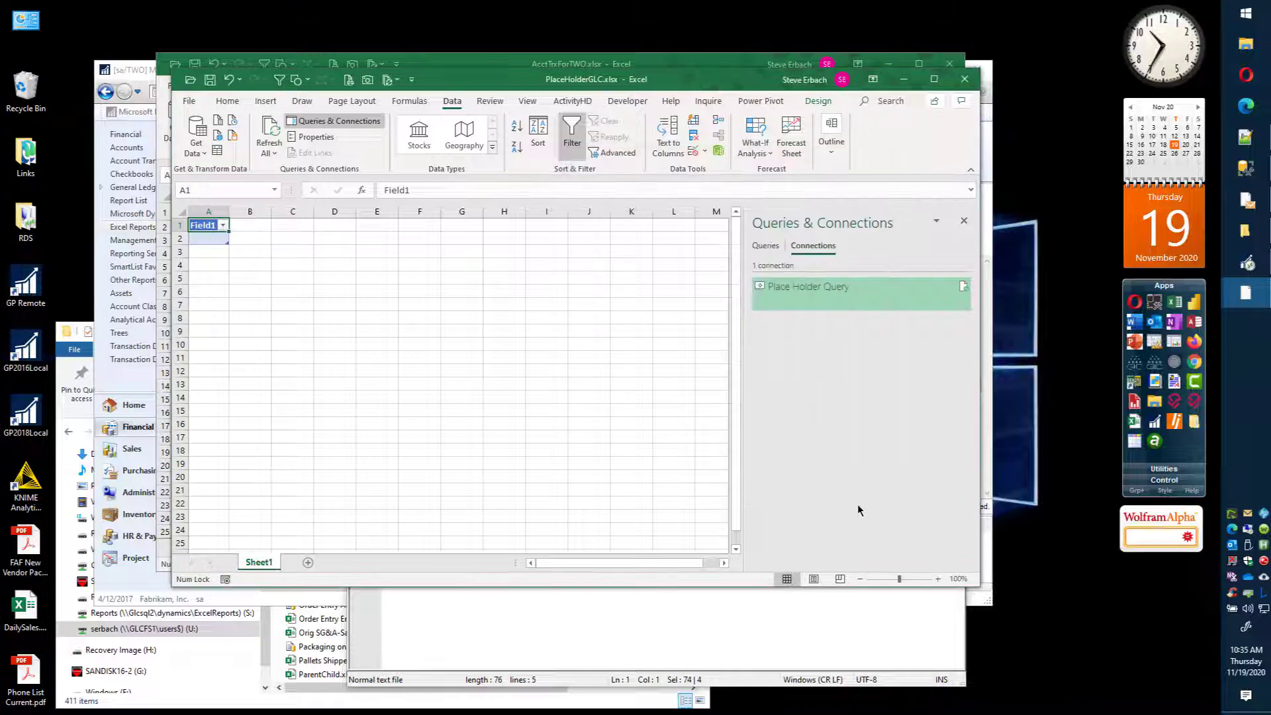
pyautogui.click(965, 81)
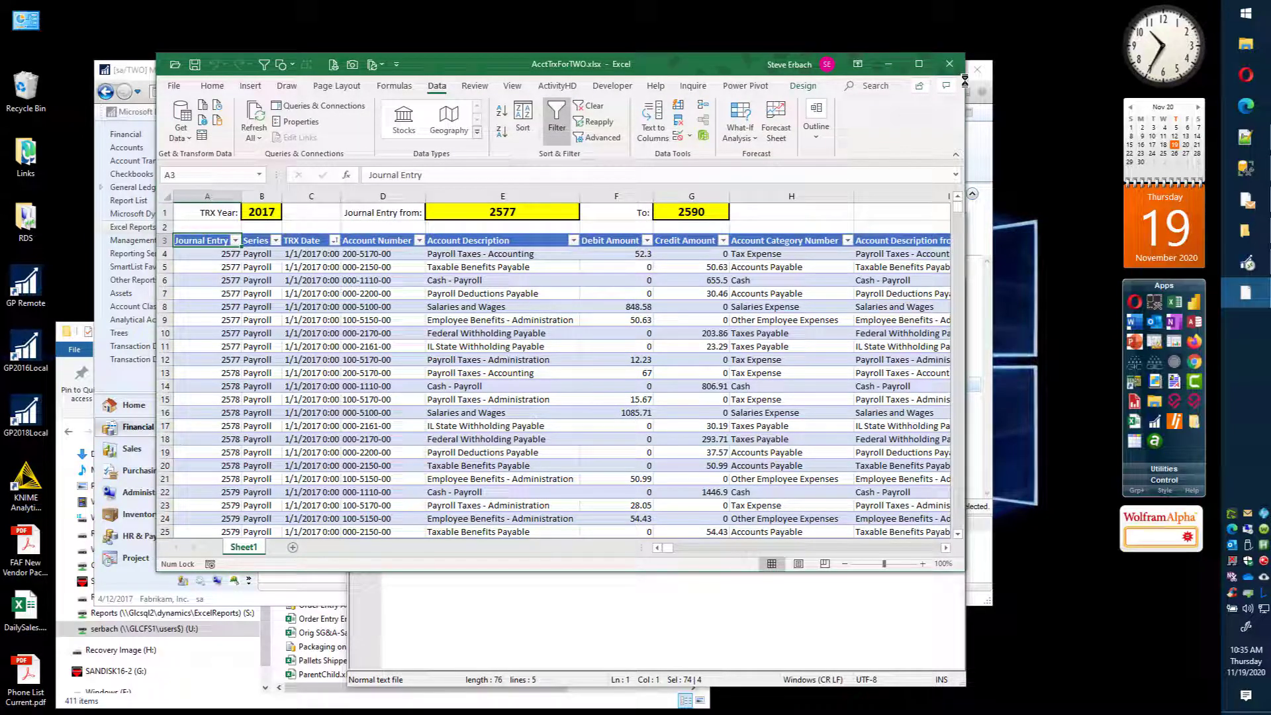
# Step: Add TOP (1000) after SELECT in the command text of the Account Transactions connection and close the connections list
pyautogui.moveTo(865, 5)
pyautogui.click(291, 105)
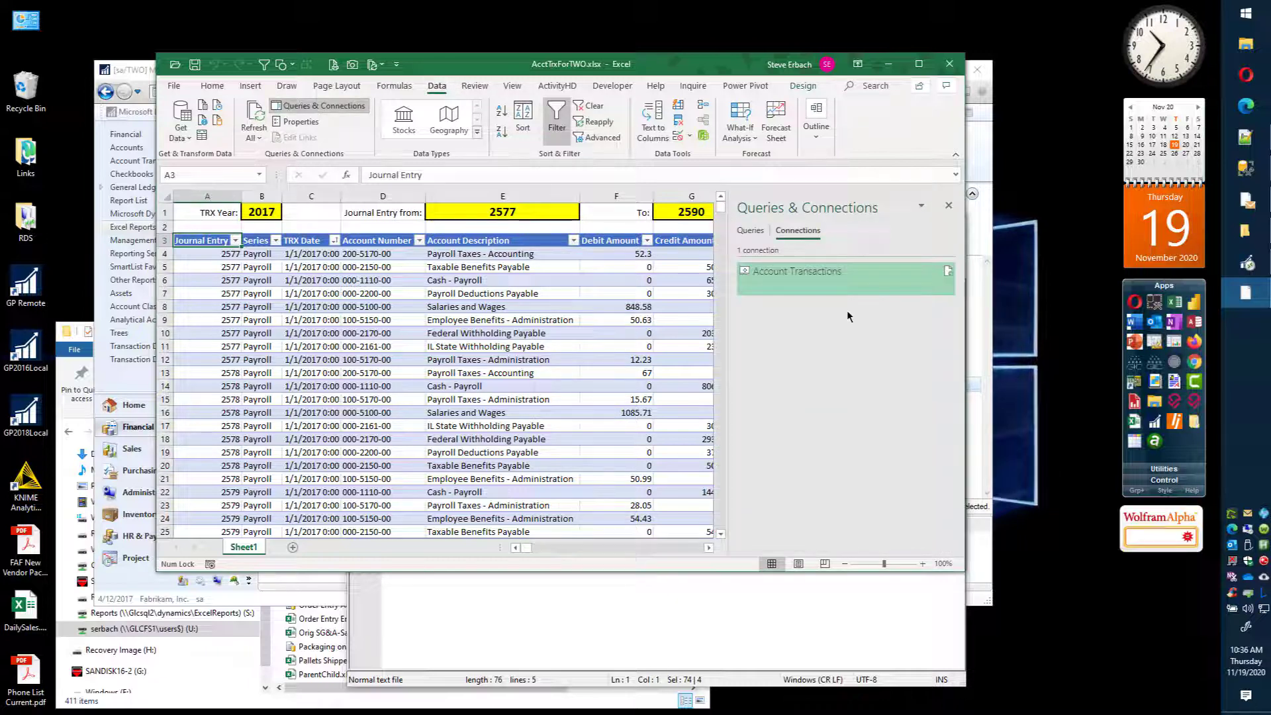
pyautogui.rightClick(801, 275)
pyautogui.click(837, 312)
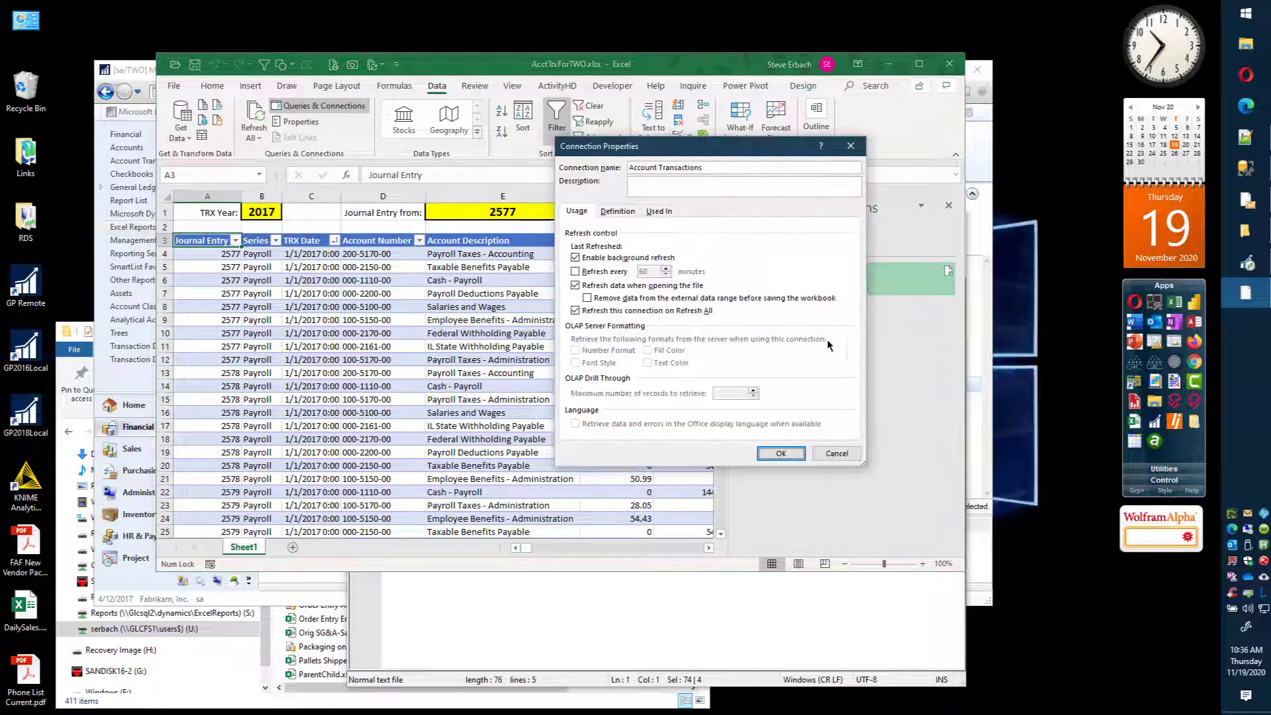
pyautogui.click(632, 211)
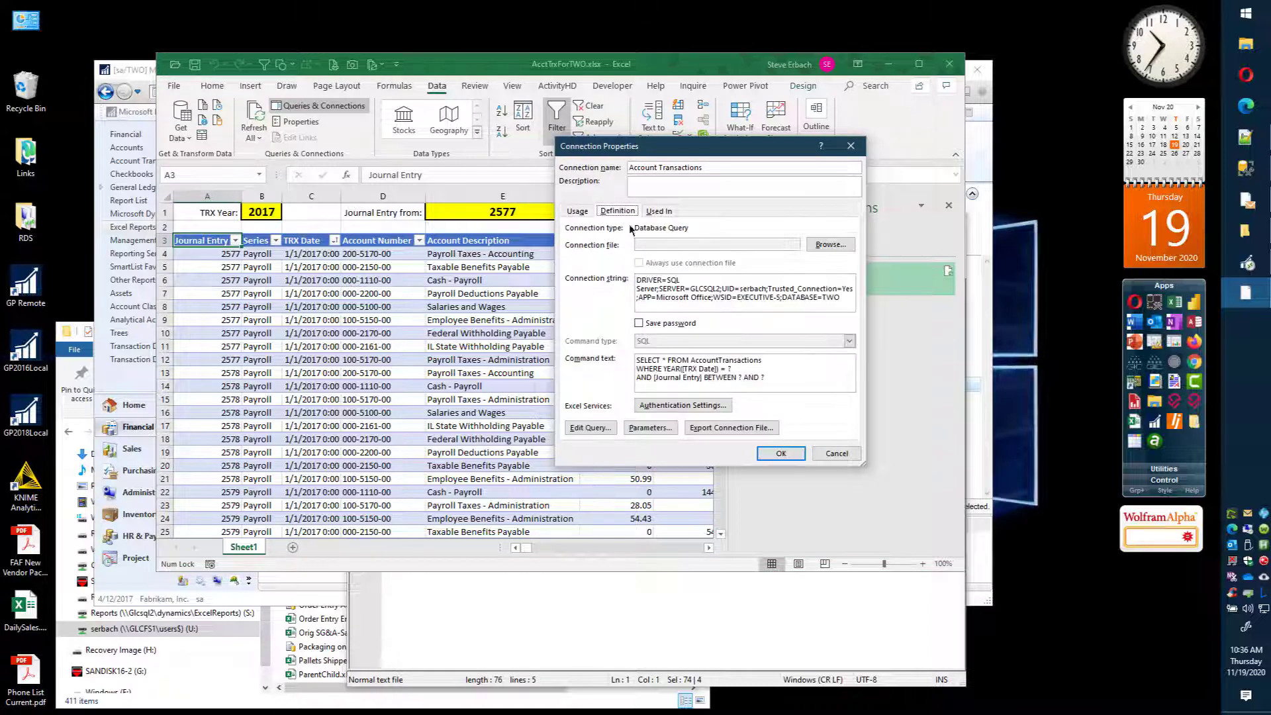
pyautogui.click(659, 361)
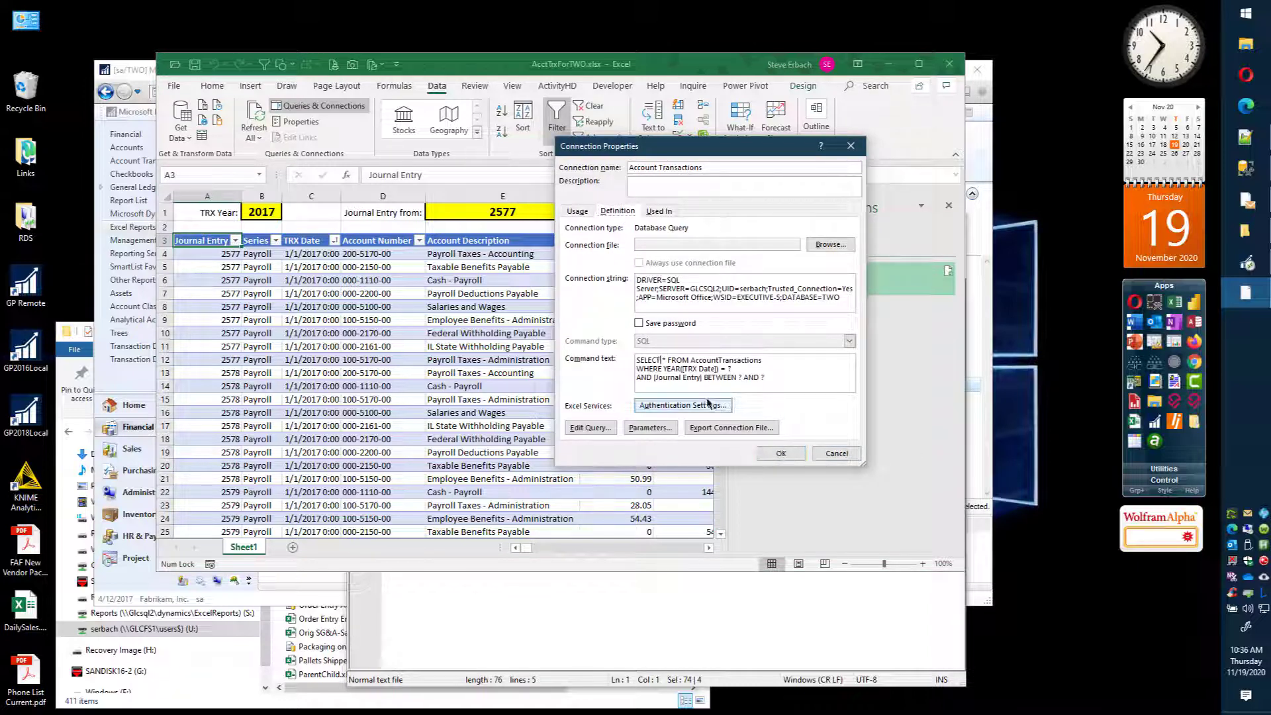
pyautogui.write('TOP')
pyautogui.write(' (1000')
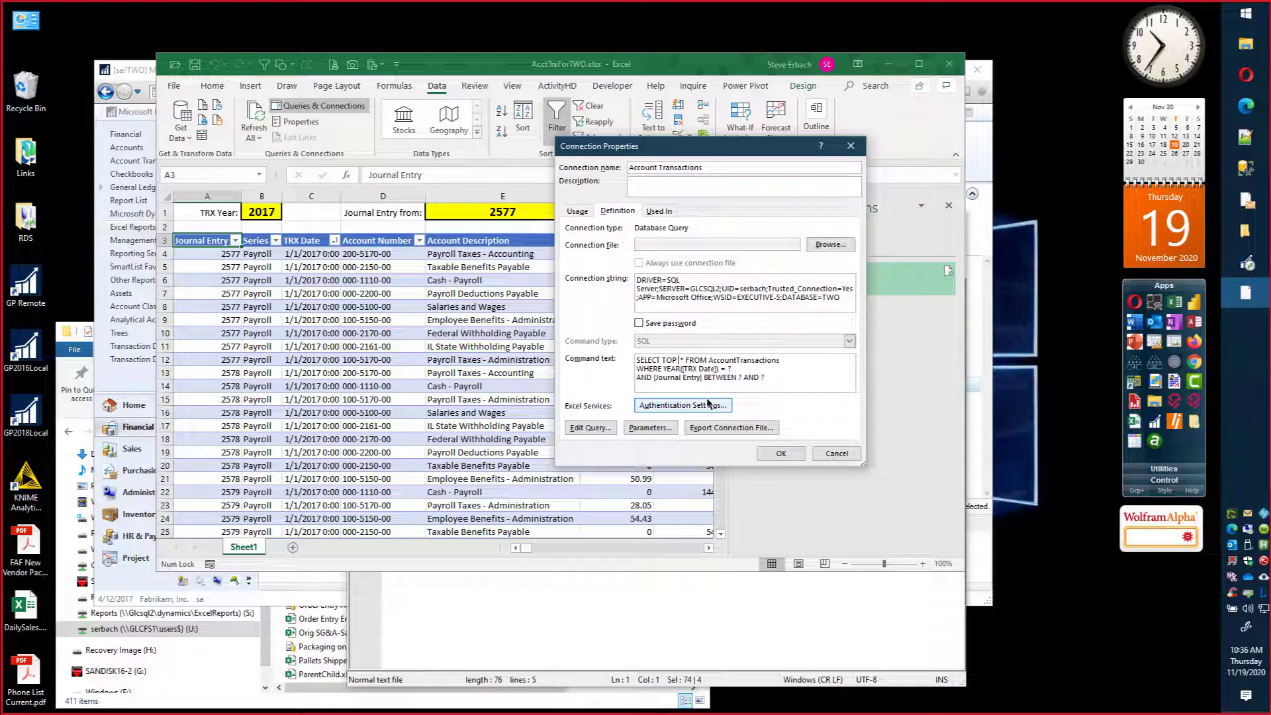
pyautogui.write(')')
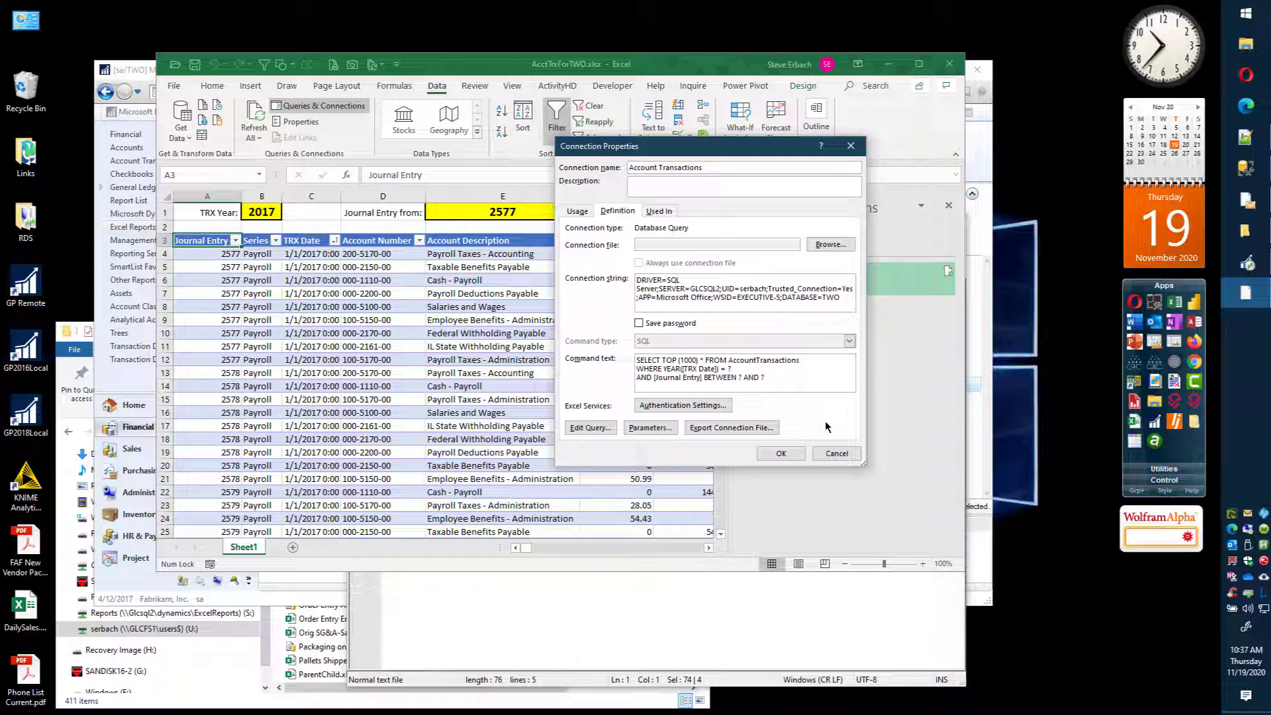
pyautogui.click(781, 454)
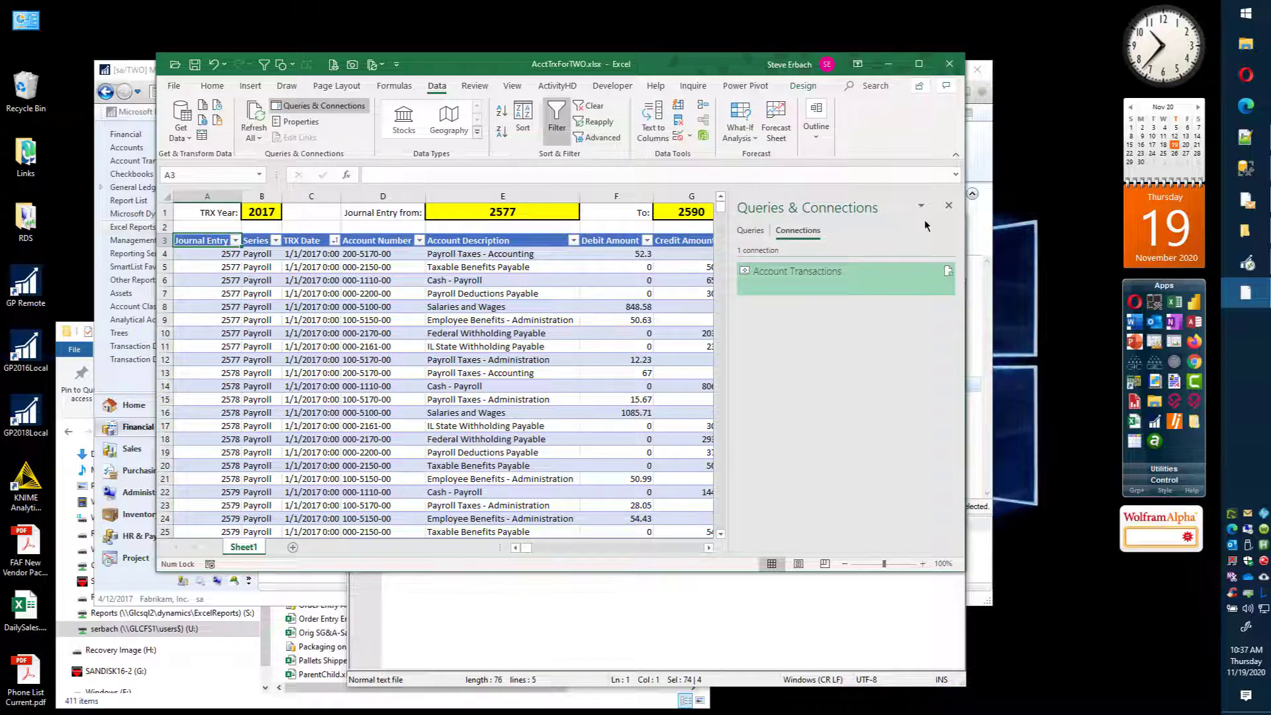
pyautogui.click(949, 208)
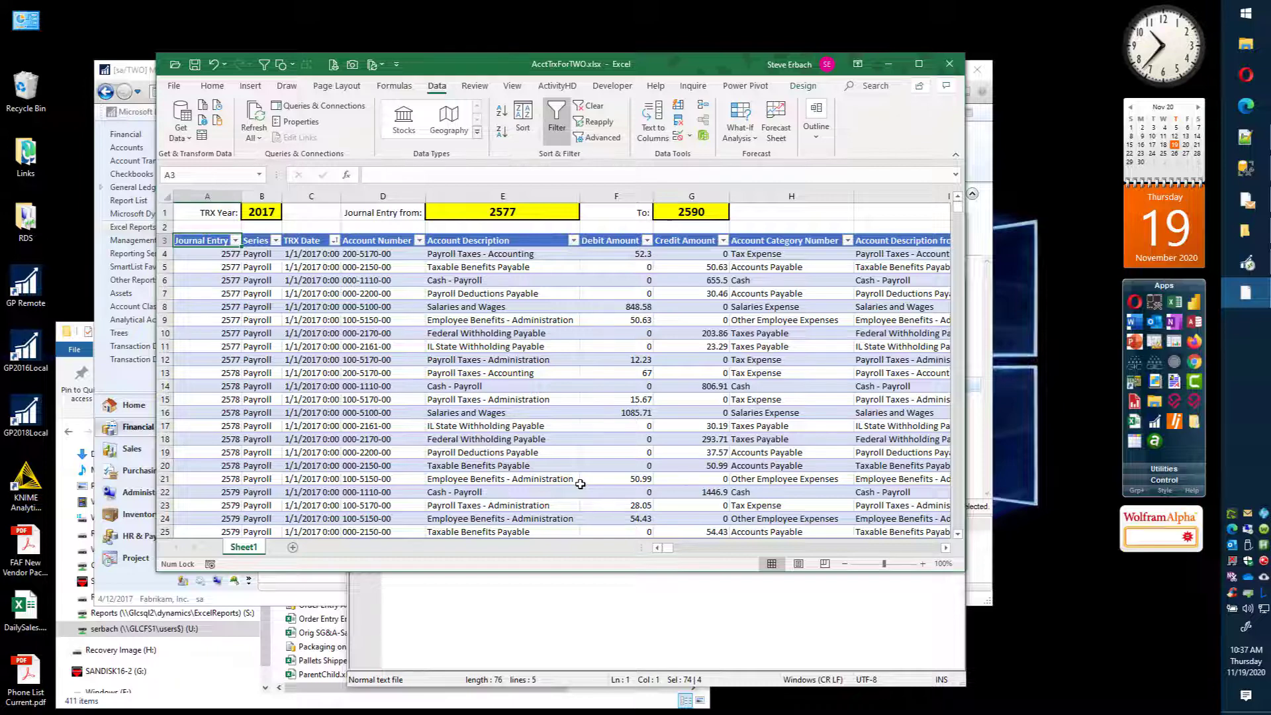
# Step: Examine the account transactions table's column headers from the last column backwards, then return to column A
pyautogui.hotkey('ctrl', 'Right')
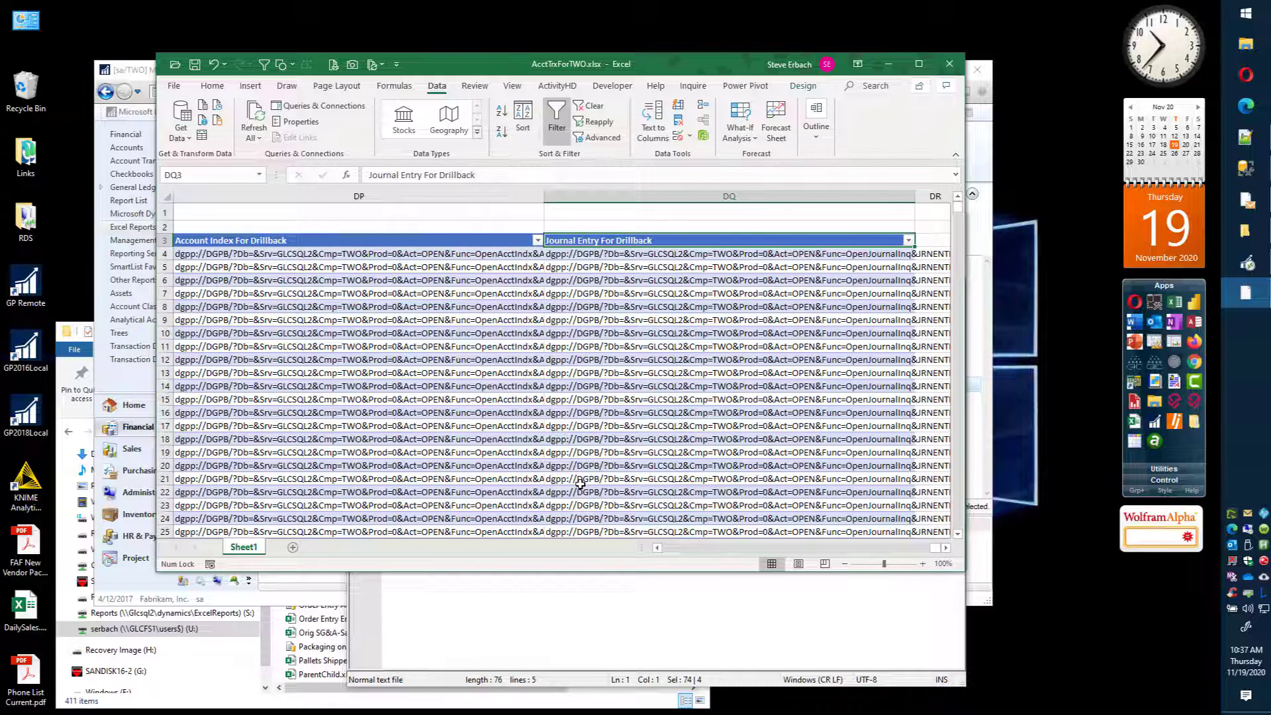
pyautogui.press('Left')
pyautogui.press('Left')
pyautogui.press('Left')
pyautogui.press('Left')
pyautogui.press('Left')
pyautogui.press('Left')
pyautogui.press('Left')
pyautogui.press('Left')
pyautogui.press('Left')
pyautogui.press('Left')
pyautogui.press('Left')
pyautogui.press('Left')
pyautogui.press('Left')
pyautogui.press('Left')
pyautogui.press('Left')
pyautogui.press('Left')
pyautogui.press('Left')
pyautogui.press('Left')
pyautogui.press('Left')
pyautogui.press('Left')
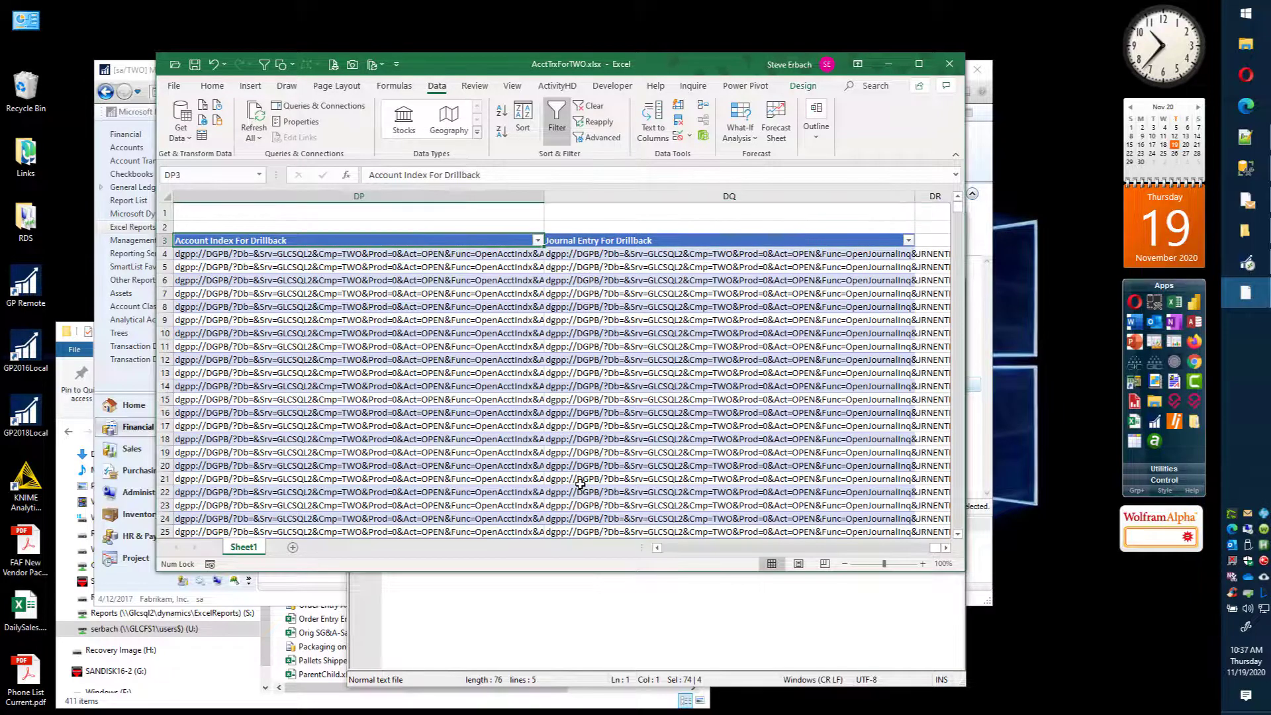
pyautogui.press('Left')
pyautogui.press('Left')
pyautogui.press('Left')
pyautogui.press('Left')
pyautogui.press('Left')
pyautogui.press('Left')
pyautogui.press('Left')
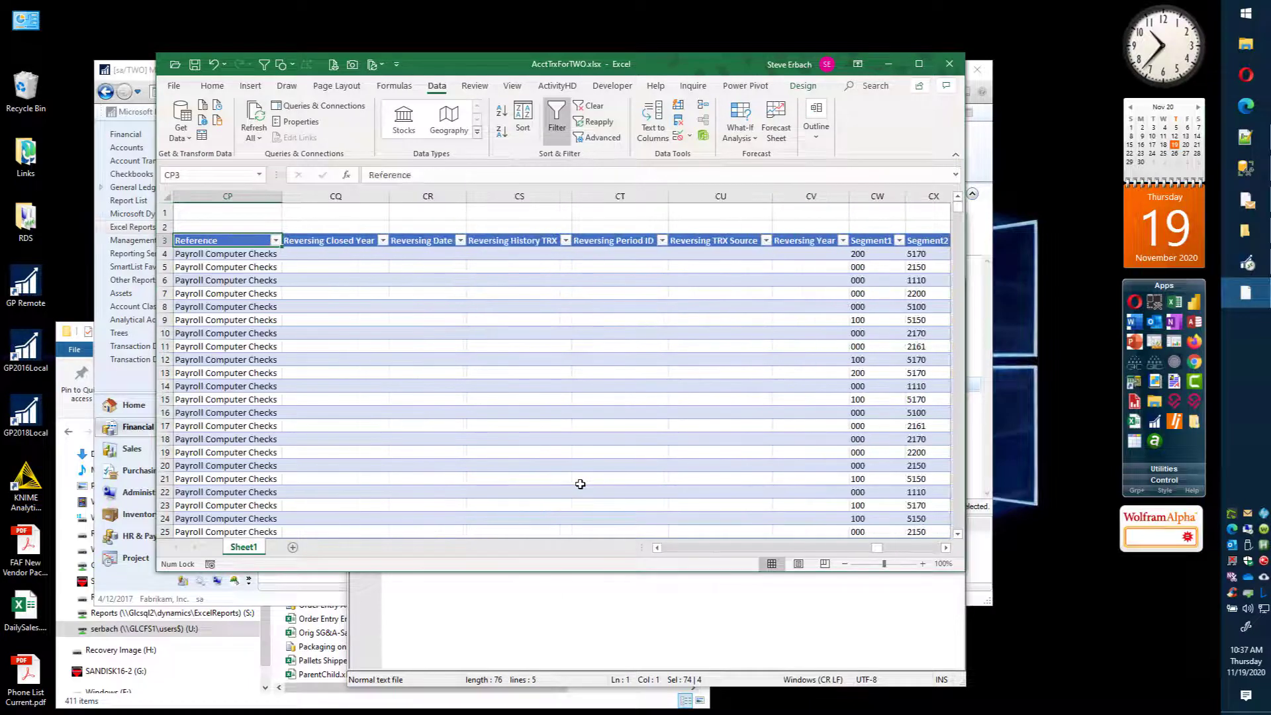
pyautogui.press('Left')
pyautogui.press('Left')
pyautogui.press('Left')
pyautogui.press('Left')
pyautogui.press('Left')
pyautogui.press('Left')
pyautogui.press('Left')
pyautogui.press('Left')
pyautogui.press('Left')
pyautogui.press('Left')
pyautogui.press('Left')
pyautogui.press('Left')
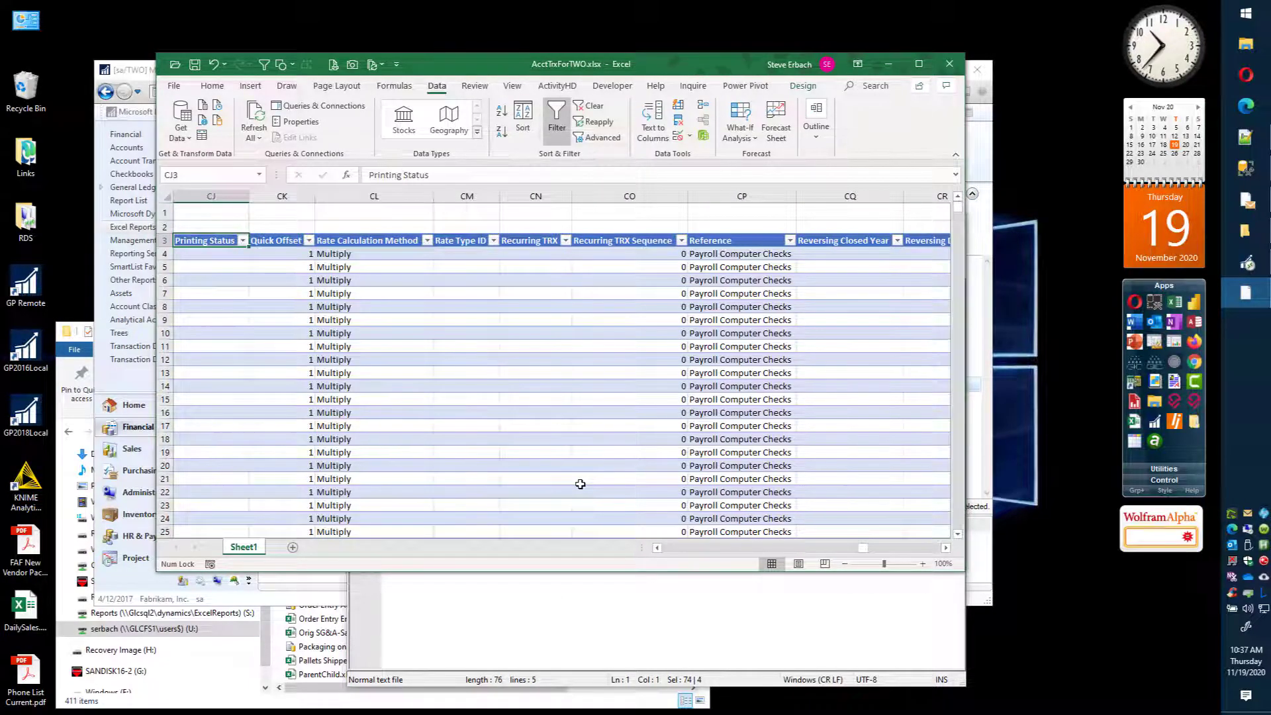
pyautogui.press('Left')
pyautogui.press('Left')
pyautogui.press('Left')
pyautogui.press('Left')
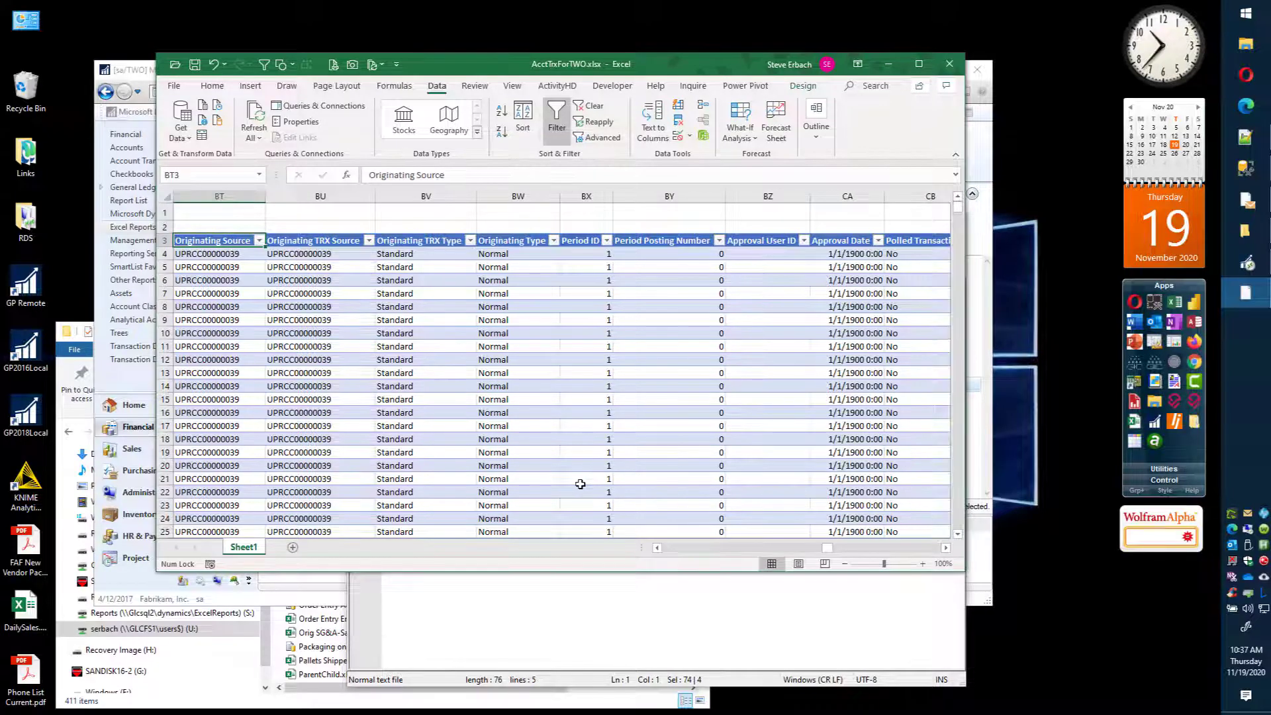
pyautogui.press('Home')
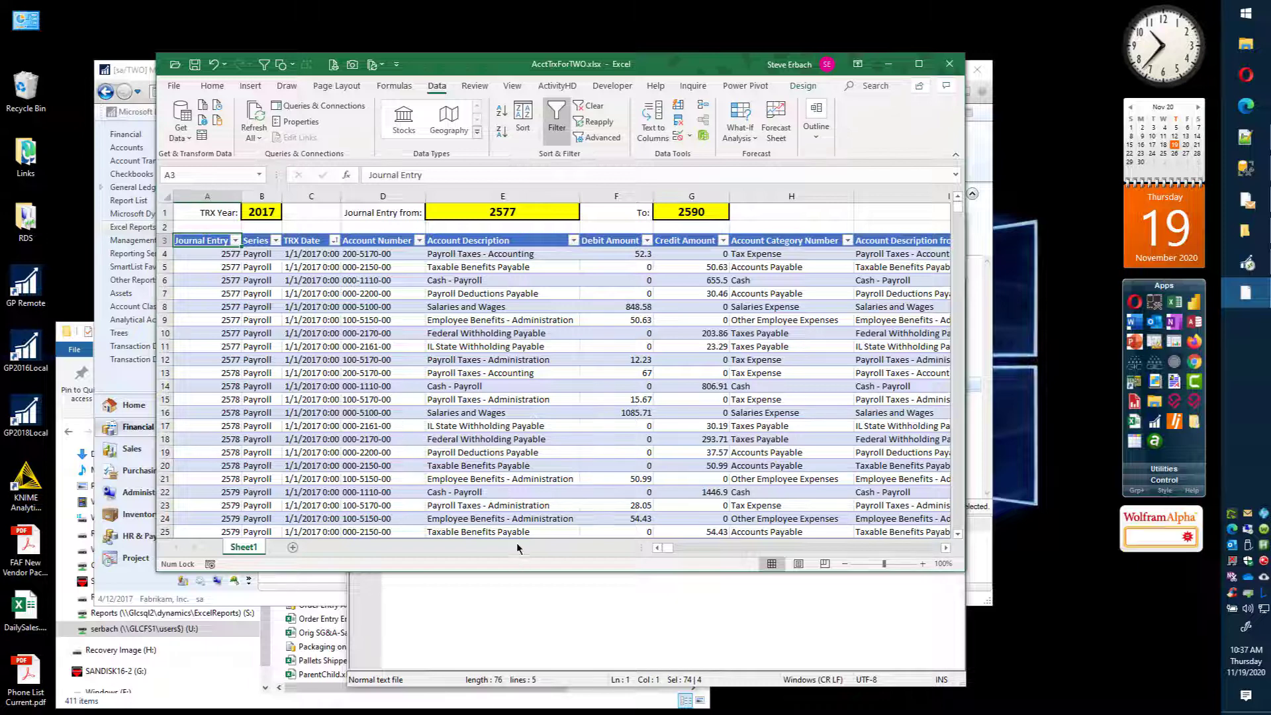
# Step: Apply the Accounting number format with a dollar sign to the Debit Amount column's data
pyautogui.click(613, 233)
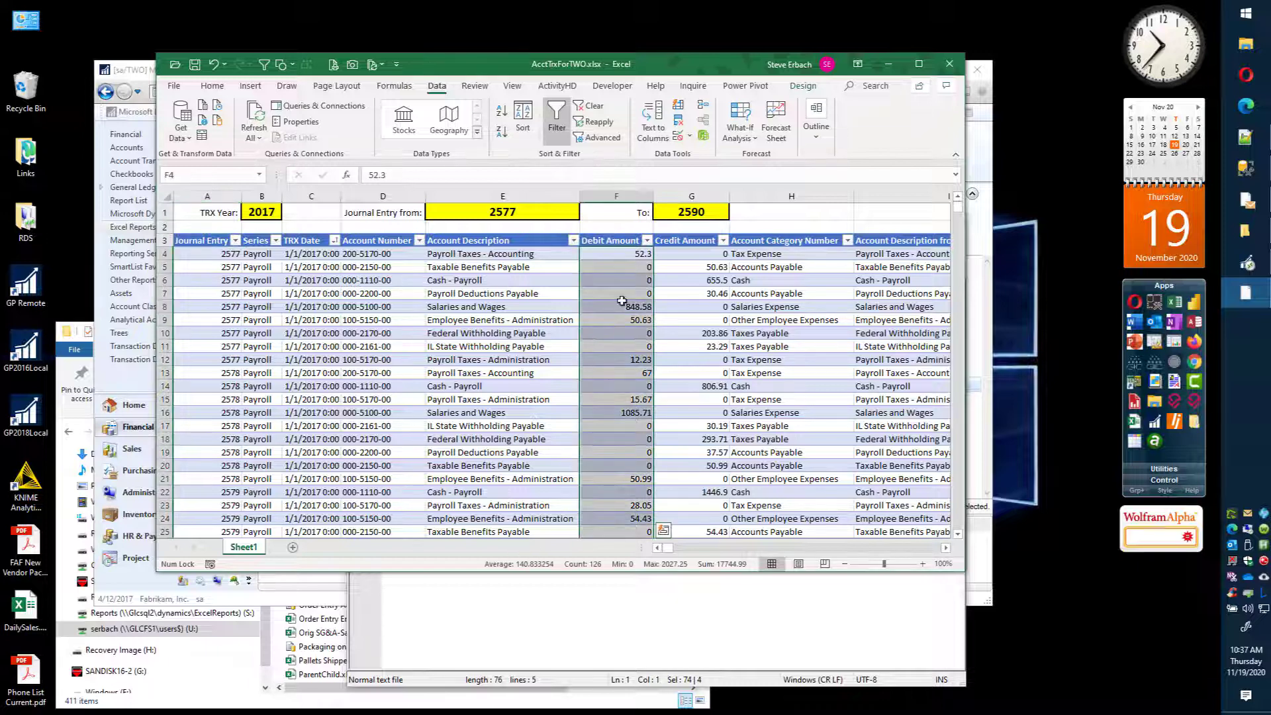
pyautogui.click(211, 86)
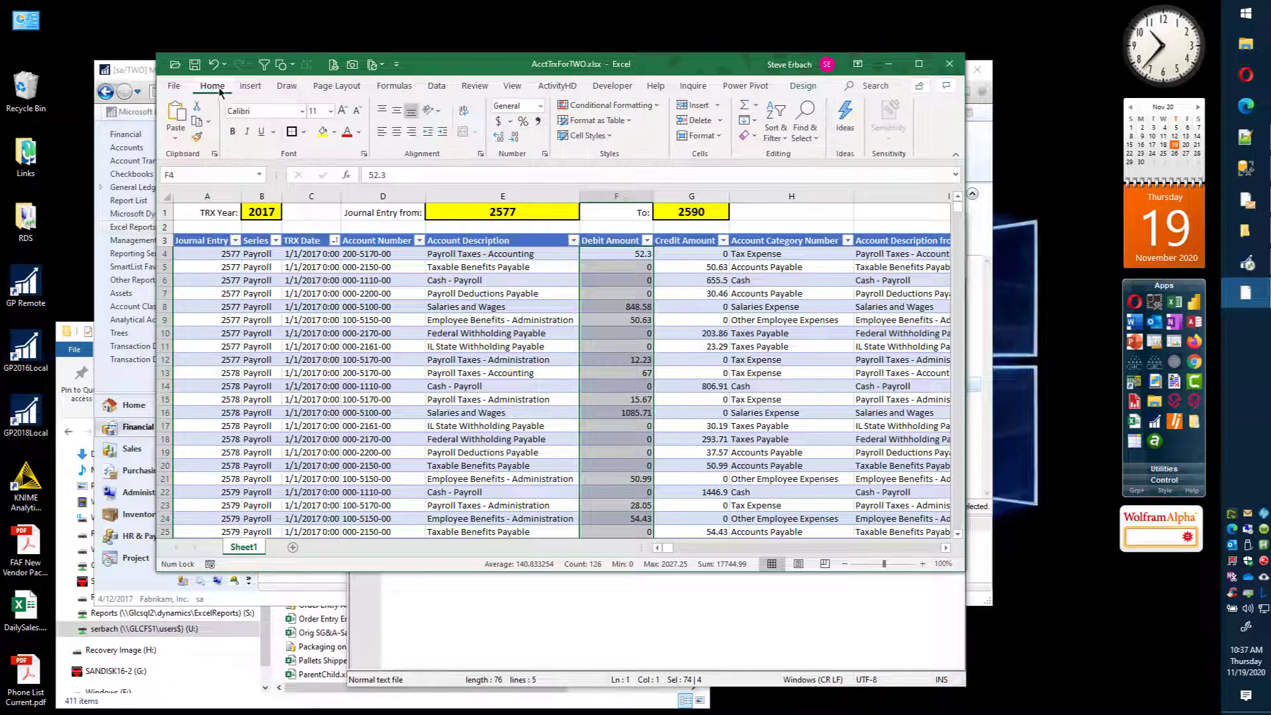
pyautogui.click(498, 122)
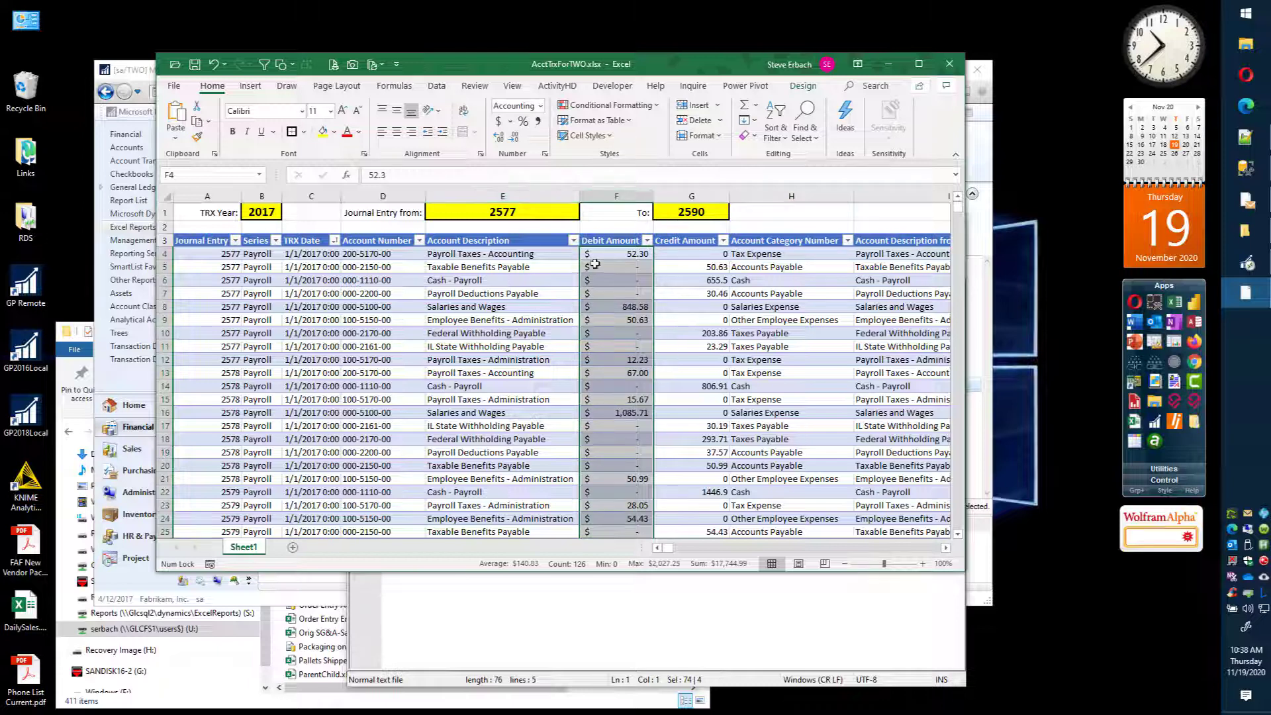
pyautogui.click(619, 254)
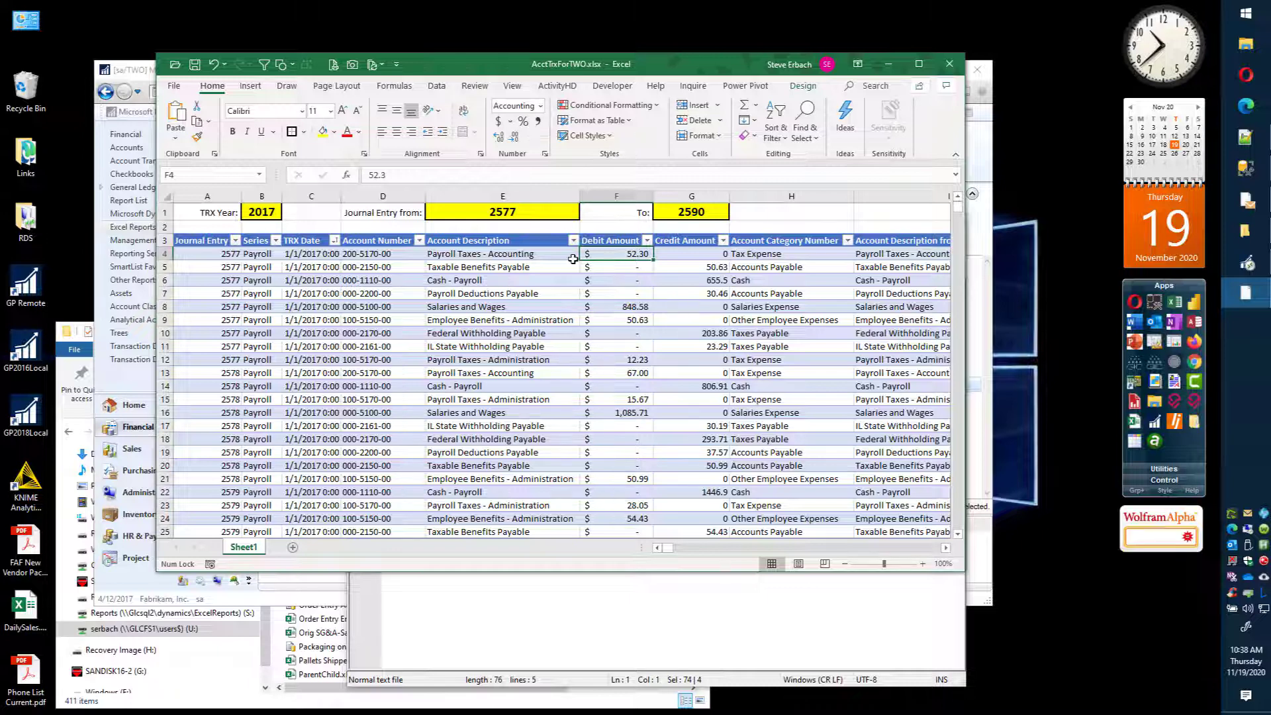
# Step: Check which cell supplies Parameter1 in the Account Transactions connection, then leave its properties without changing anything
pyautogui.click(436, 87)
pyautogui.click(316, 106)
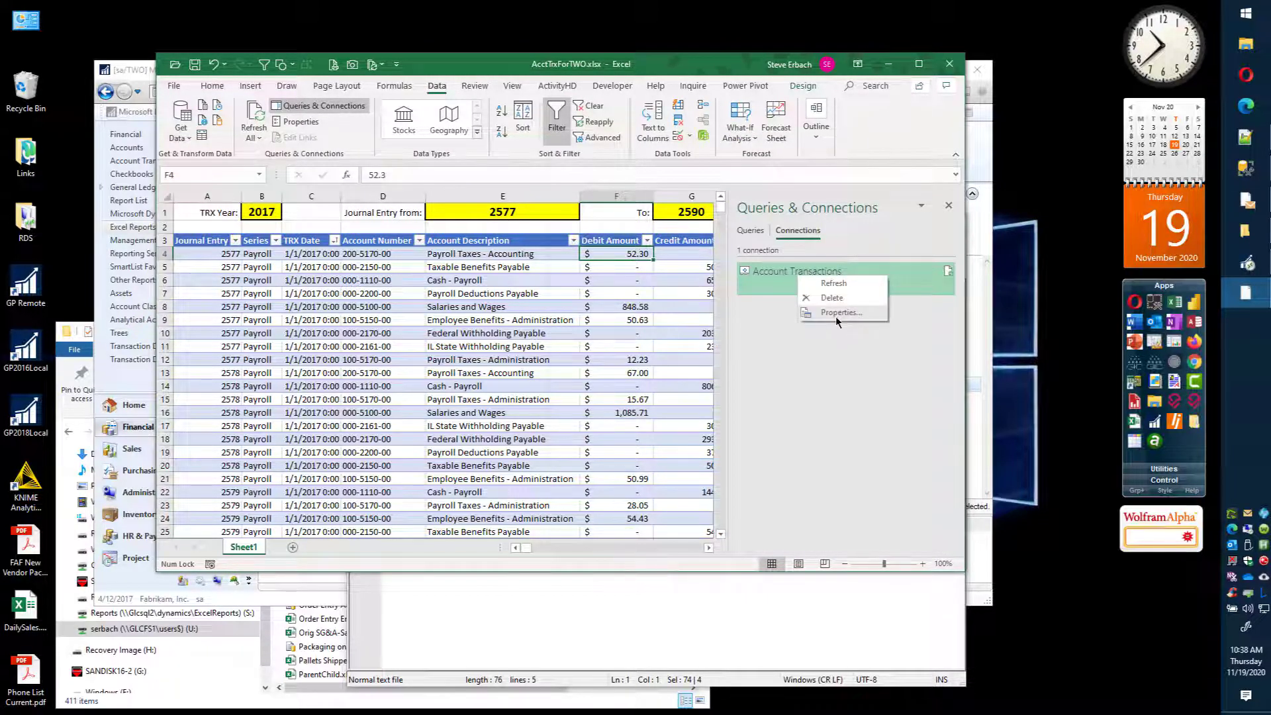
pyautogui.click(836, 317)
pyautogui.click(618, 211)
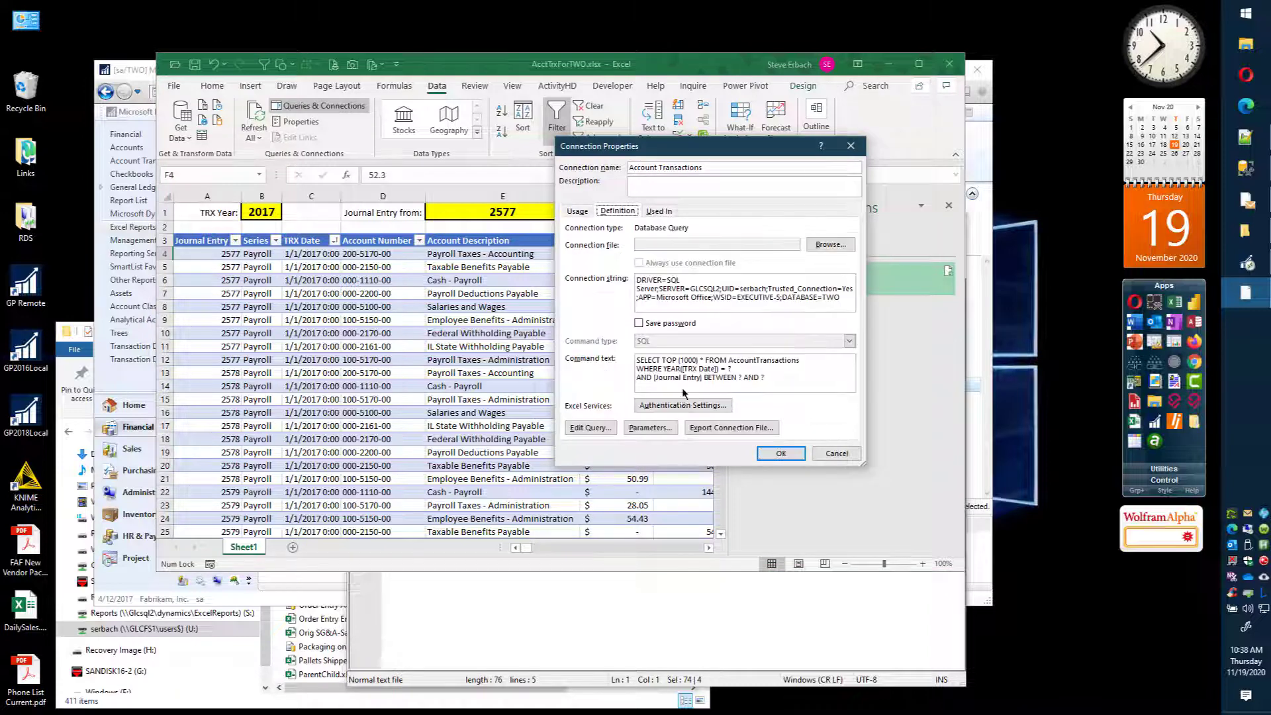
pyautogui.click(652, 425)
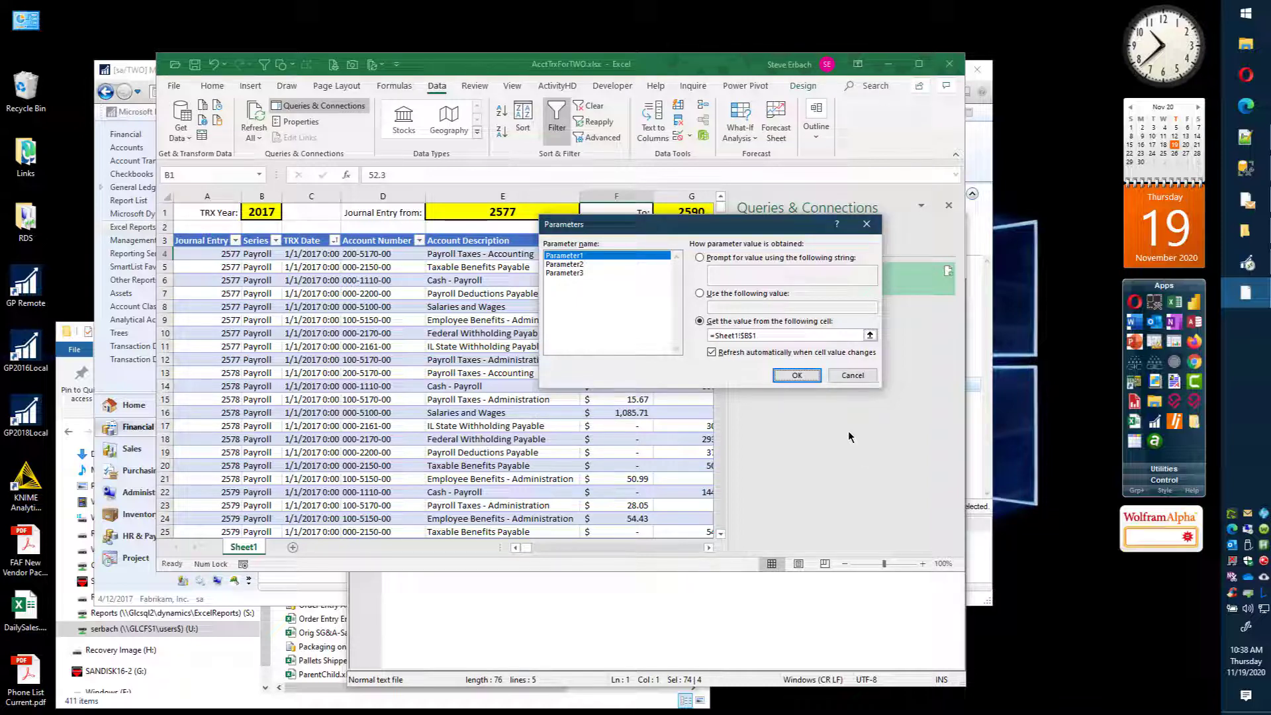
pyautogui.click(852, 376)
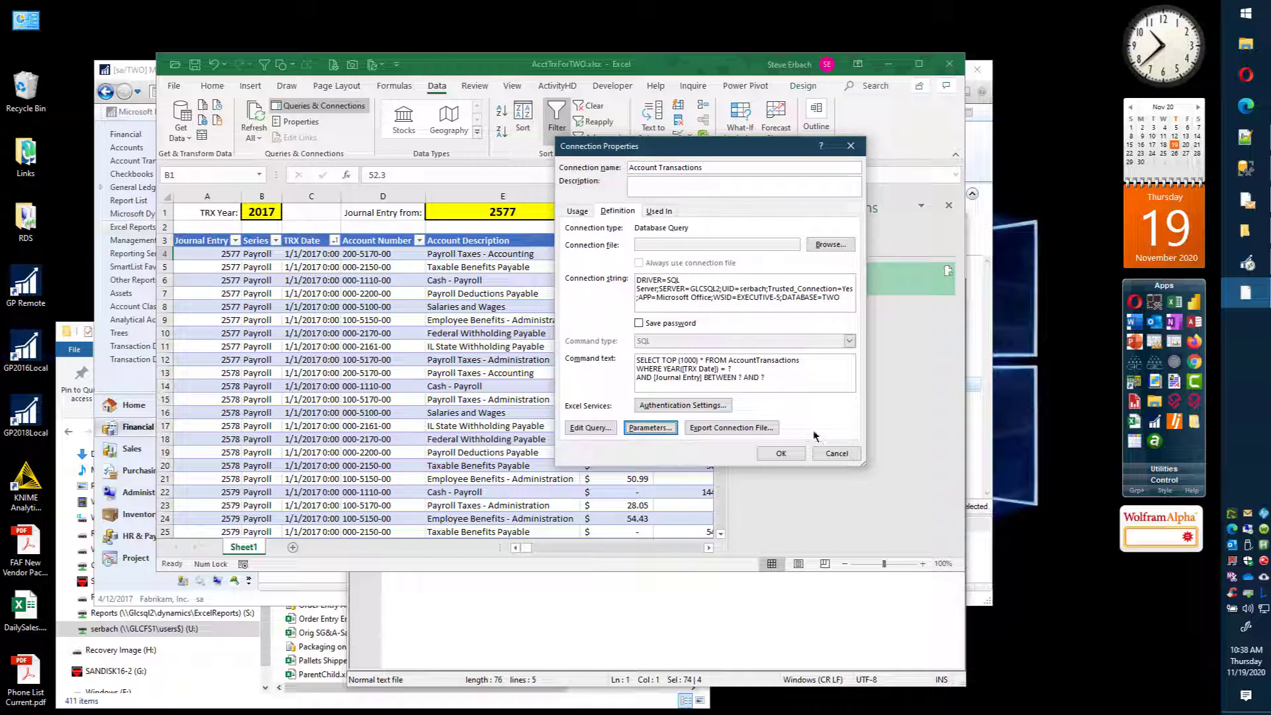
pyautogui.click(833, 449)
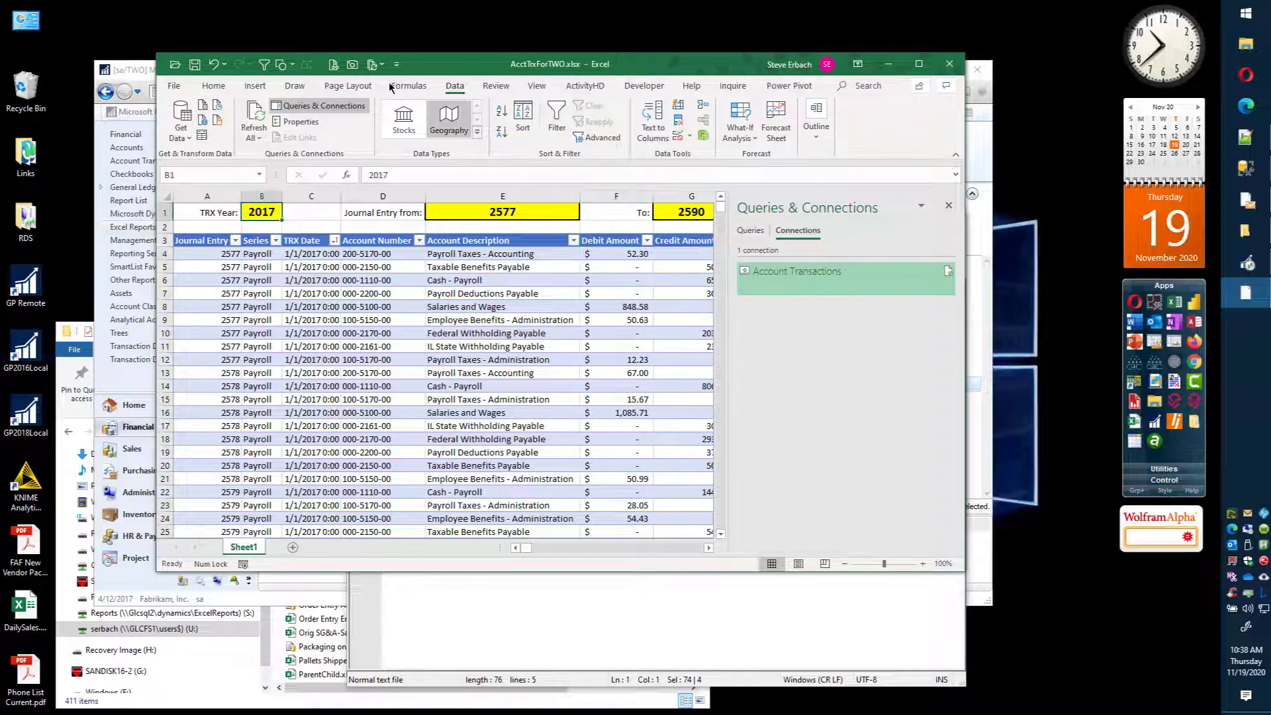
# Step: Define the workbook-scoped name TRX_Year for cell B1 on Sheet1
pyautogui.click(410, 86)
pyautogui.click(538, 122)
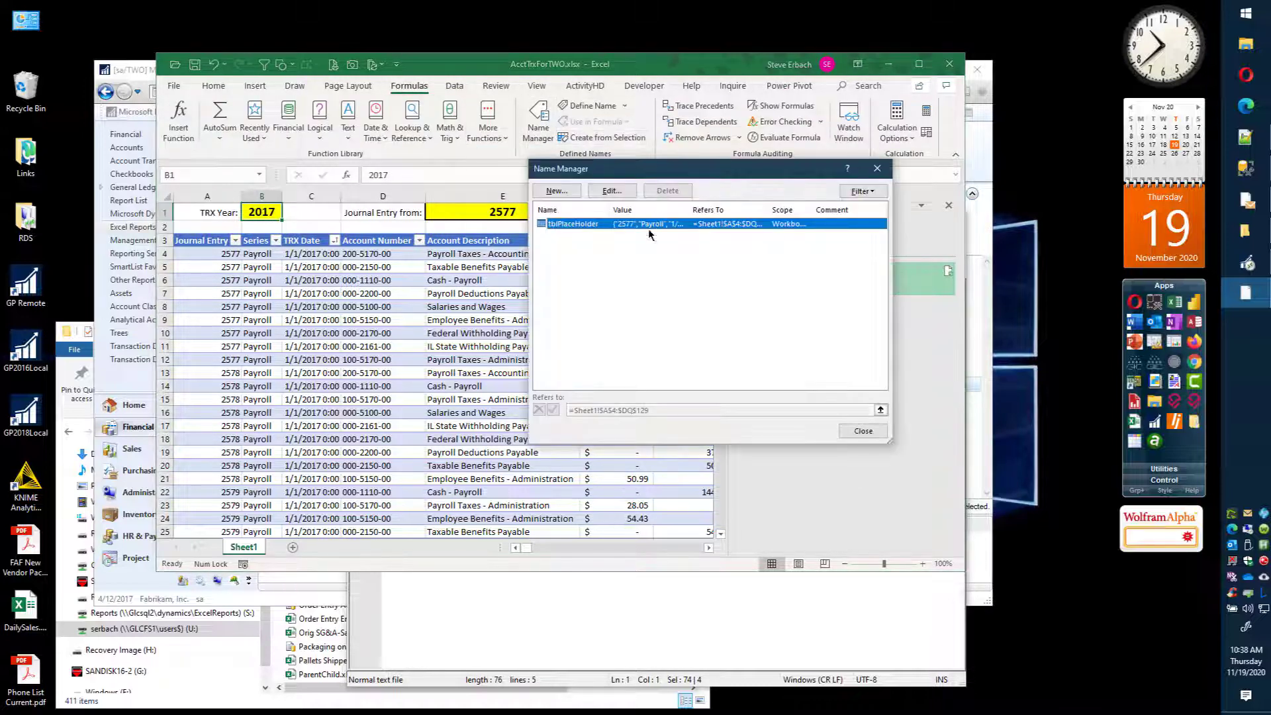
pyautogui.click(557, 191)
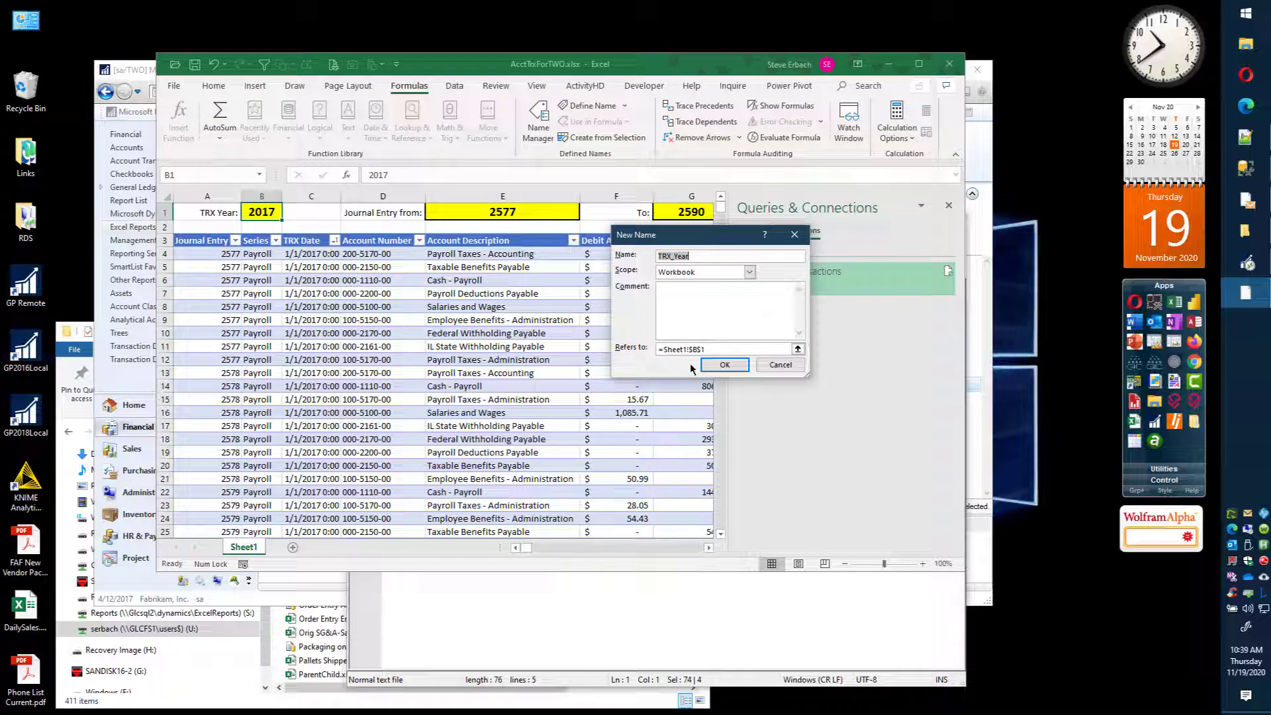
pyautogui.click(725, 364)
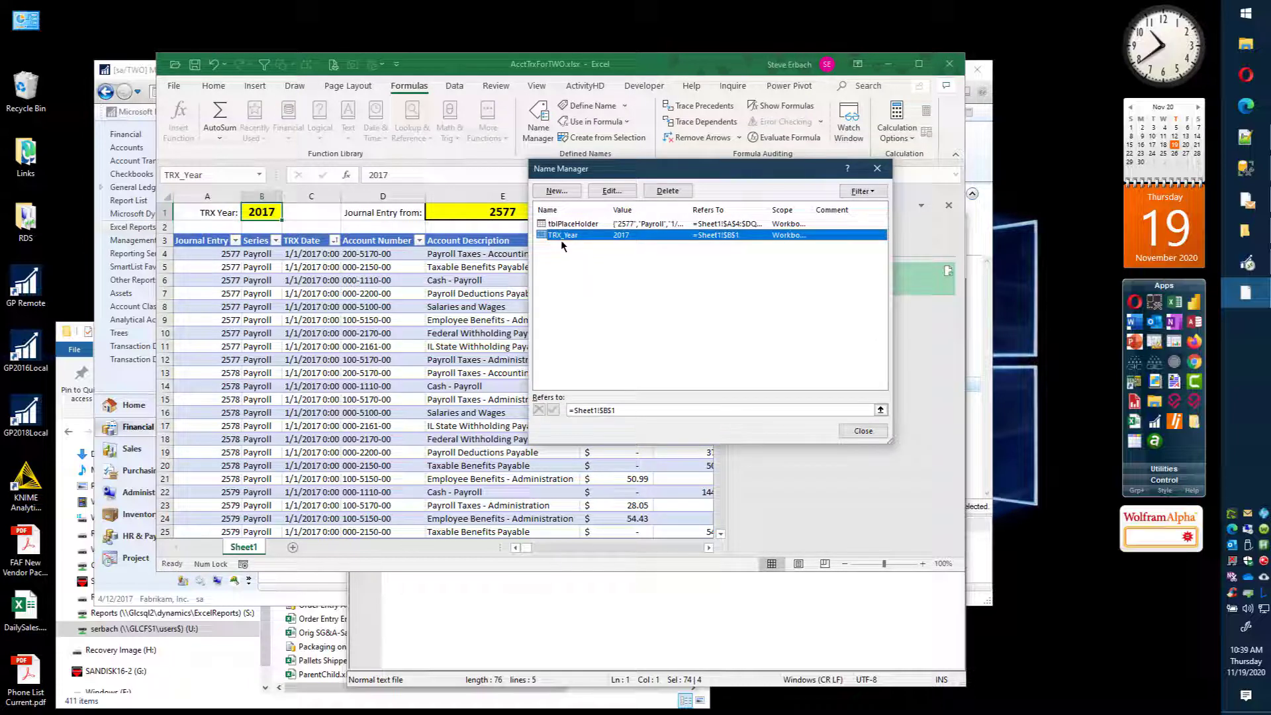
pyautogui.click(863, 432)
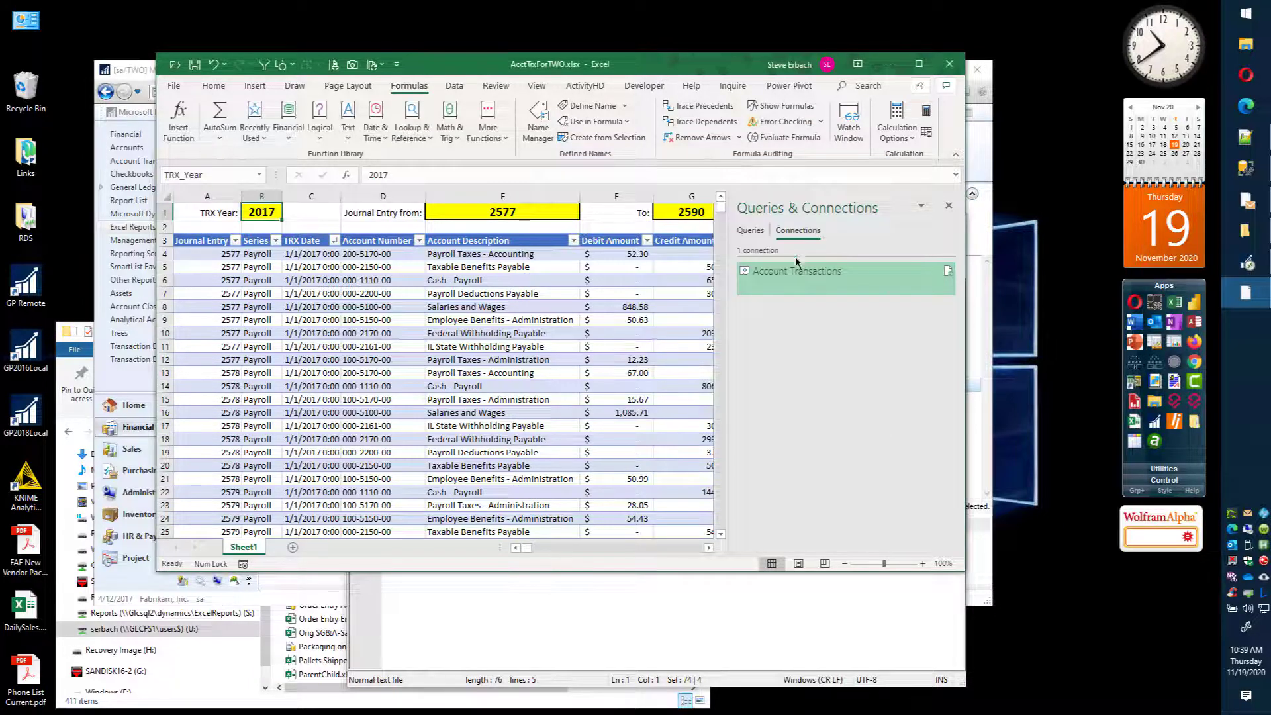
# Step: Try to make Parameter1 of the Account Transactions connection take its value from the named range with =TRX_Year
pyautogui.rightClick(799, 278)
pyautogui.click(827, 309)
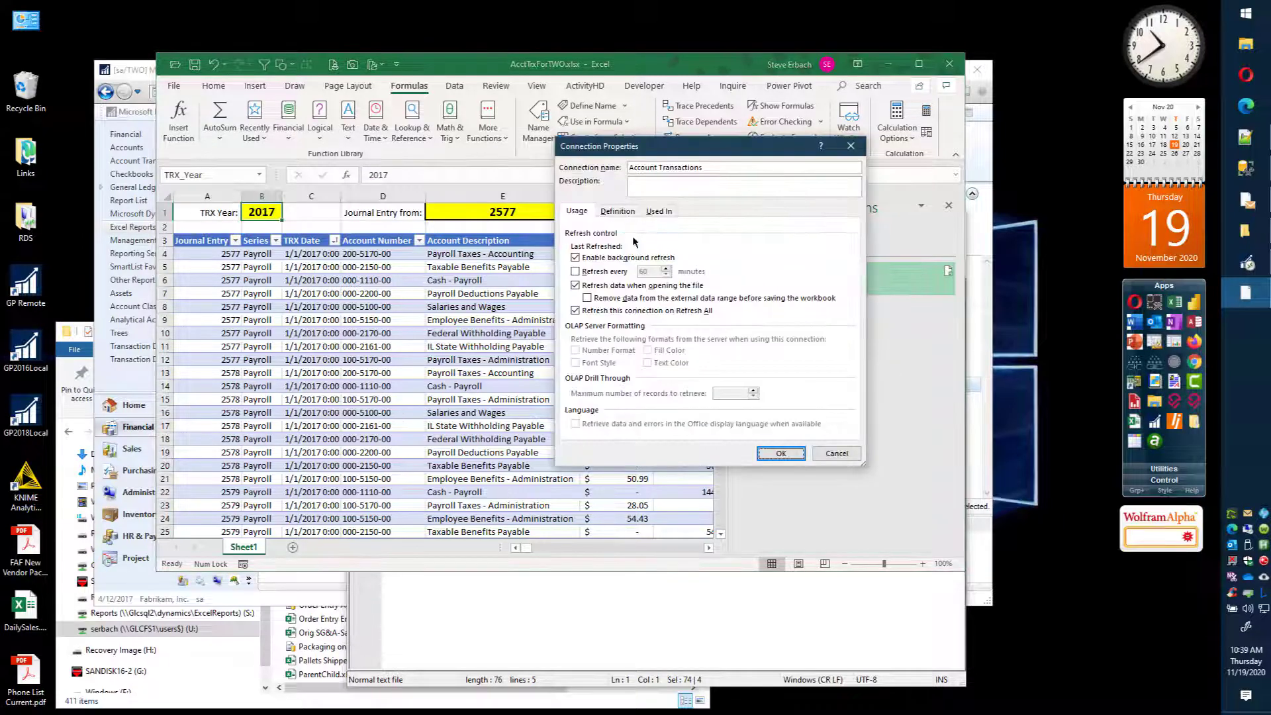
pyautogui.click(617, 211)
pyautogui.click(651, 429)
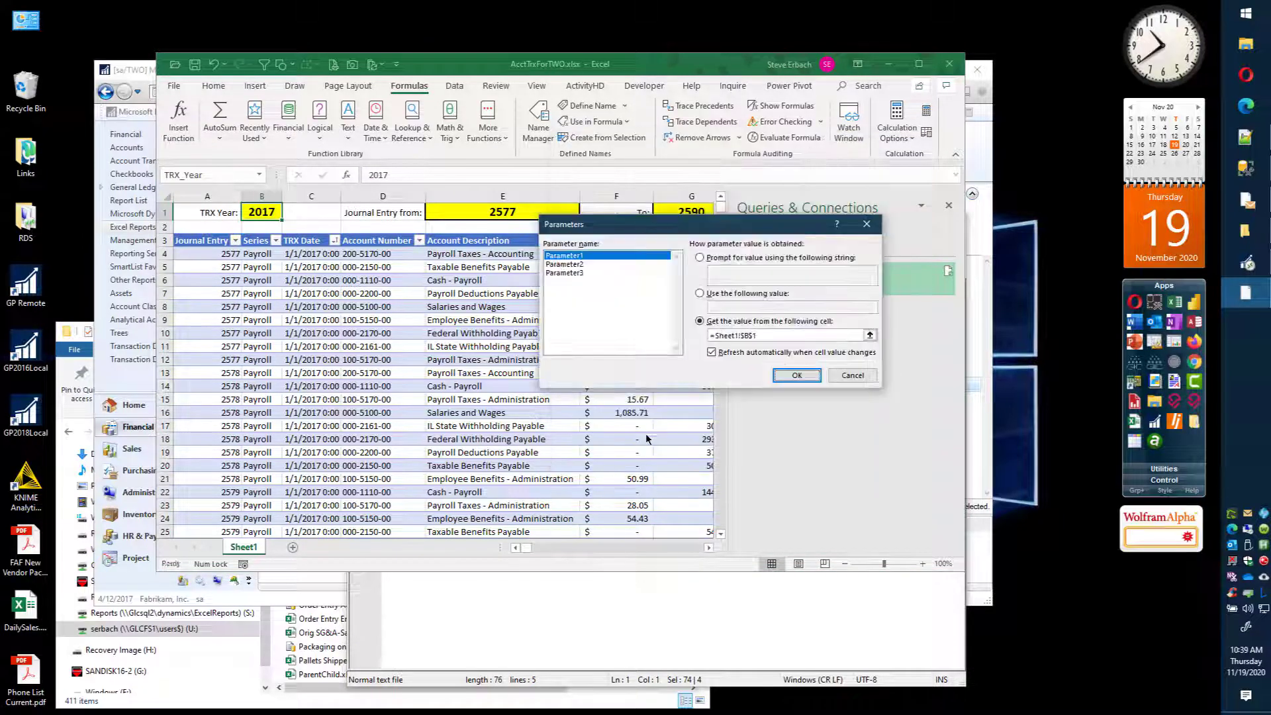
pyautogui.click(764, 335)
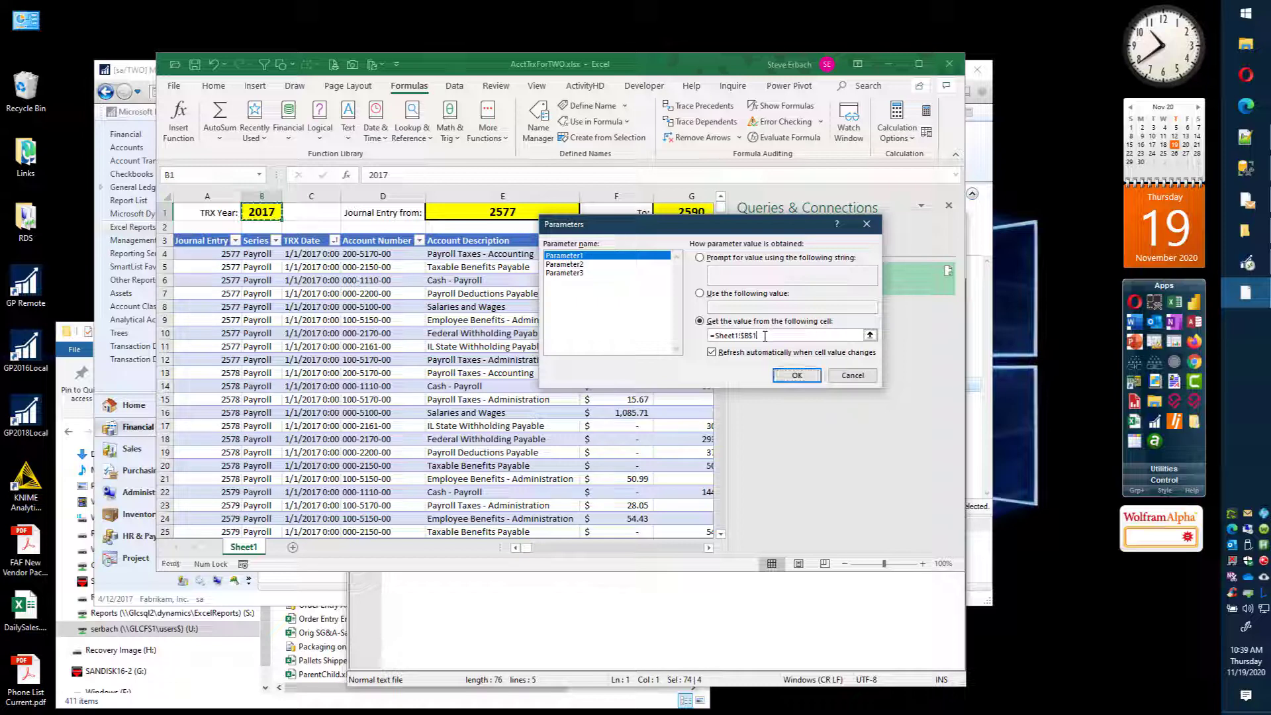
pyautogui.hotkey('ctrl', 'a')
pyautogui.write('=TRX_Year')
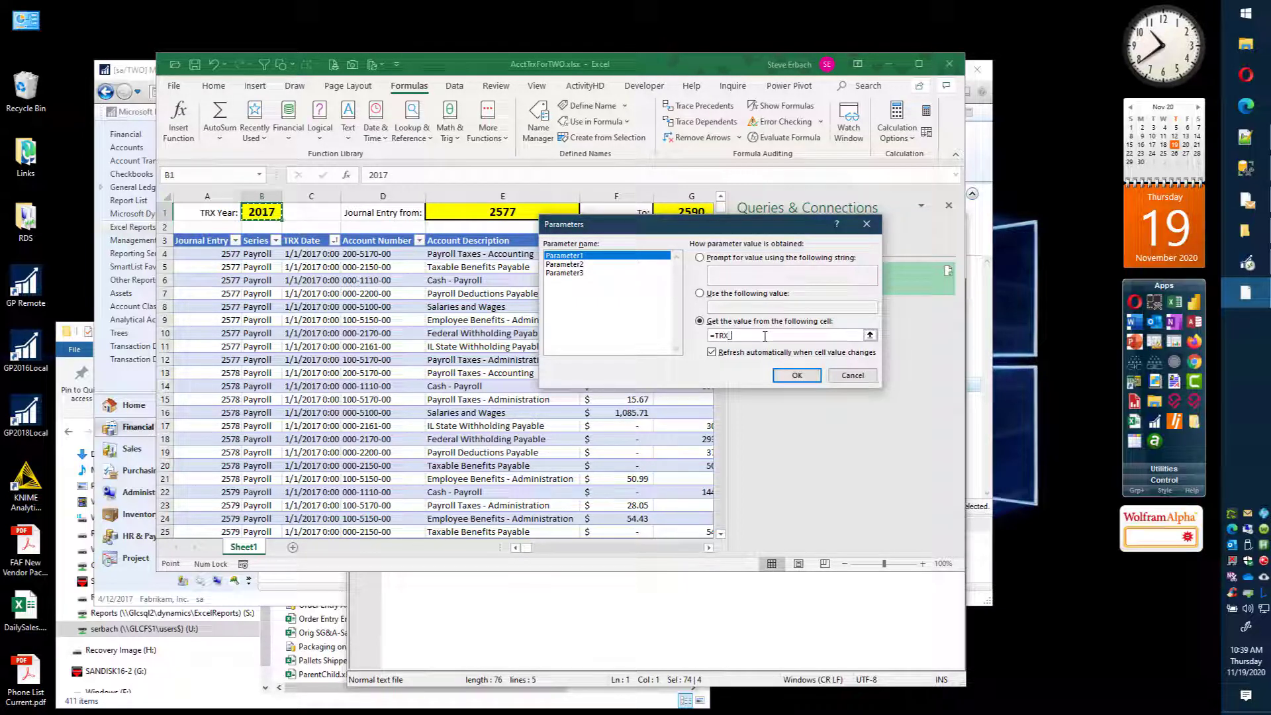
pyautogui.click(797, 376)
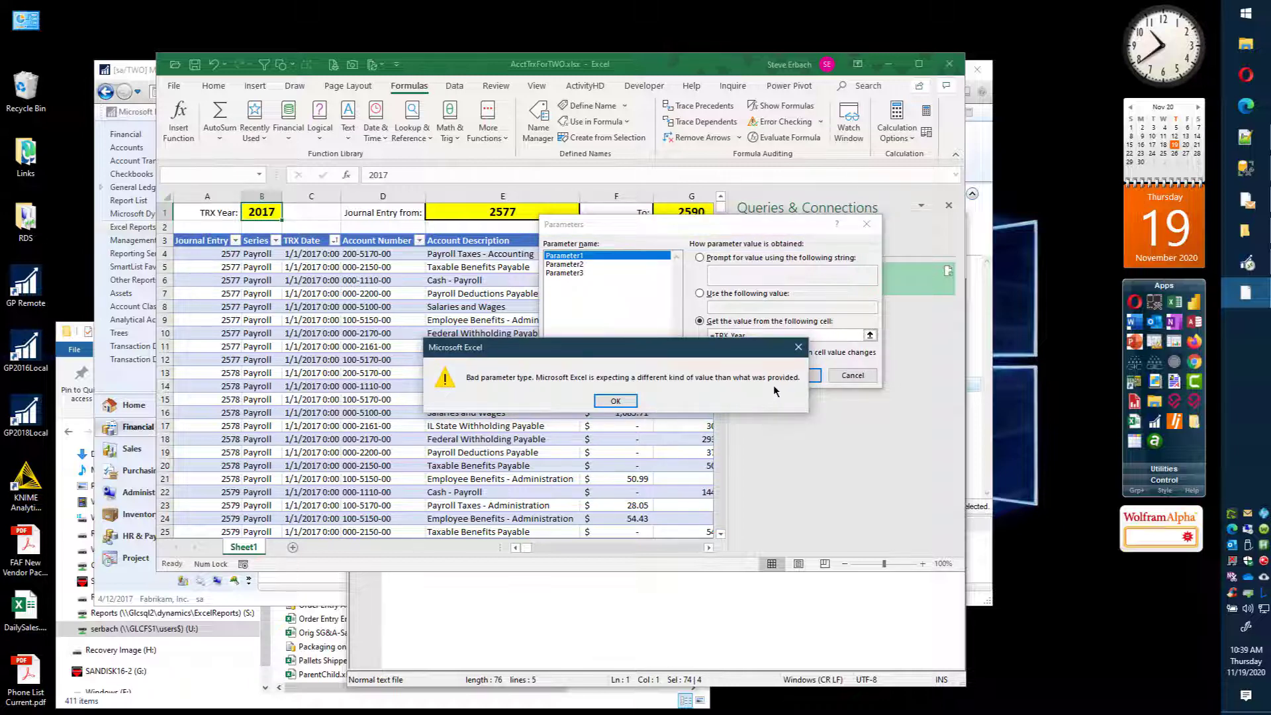
pyautogui.click(619, 401)
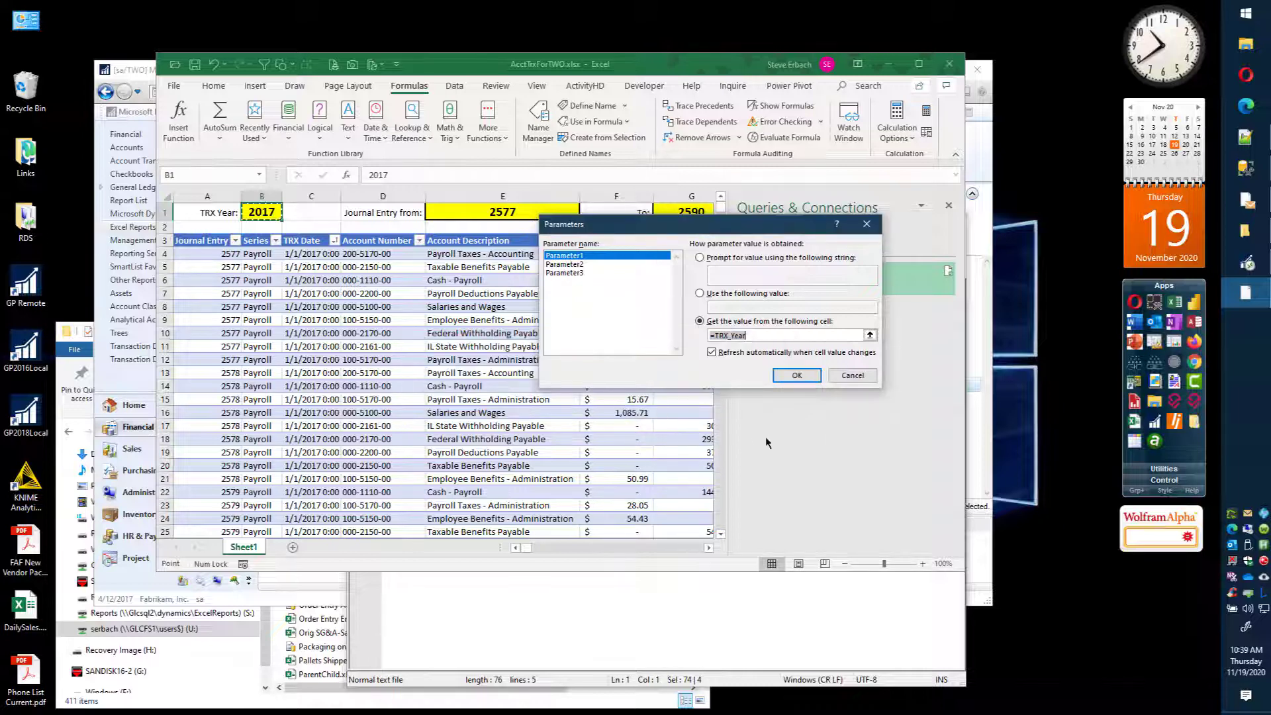
# Step: Replace the name in Parameter1's value source with a direct reference to cell B1 on Sheet1
pyautogui.click(751, 335)
pyautogui.click(870, 334)
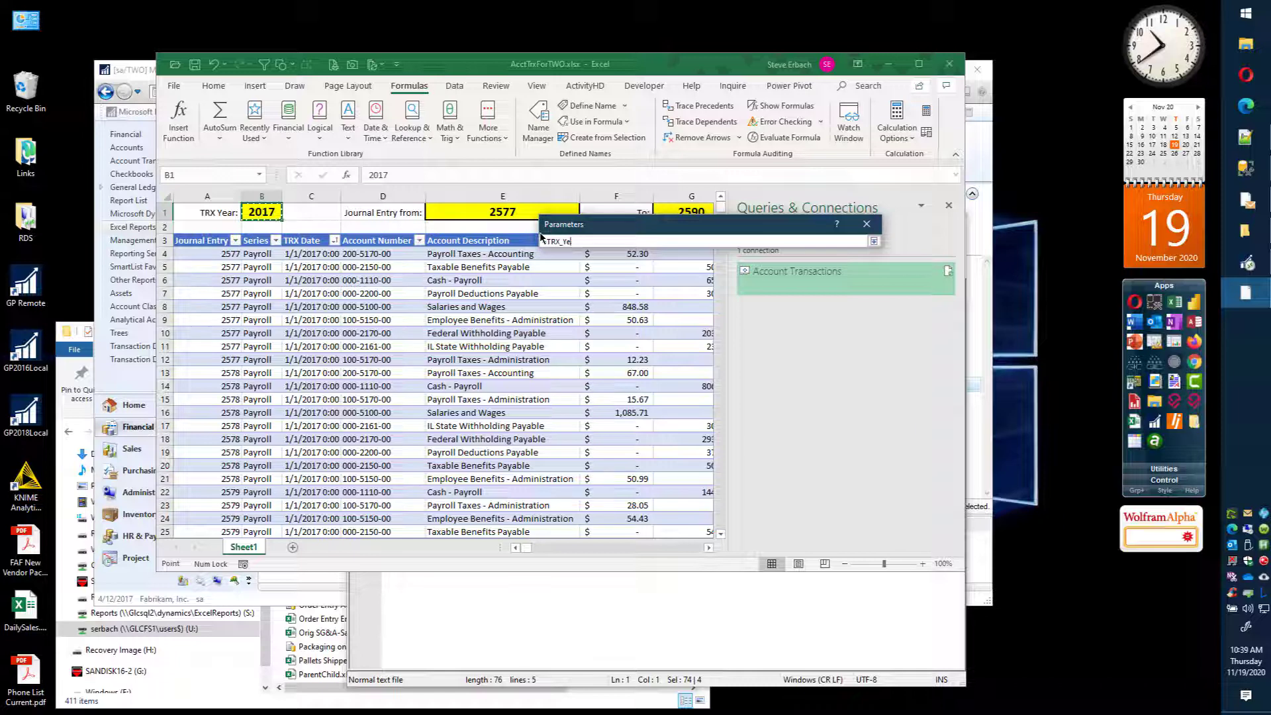
pyautogui.press('BackSpace')
pyautogui.press('BackSpace')
pyautogui.press('BackSpace')
pyautogui.press('BackSpace')
pyautogui.press('BackSpace')
pyautogui.press('BackSpace')
pyautogui.press('BackSpace')
pyautogui.click(262, 211)
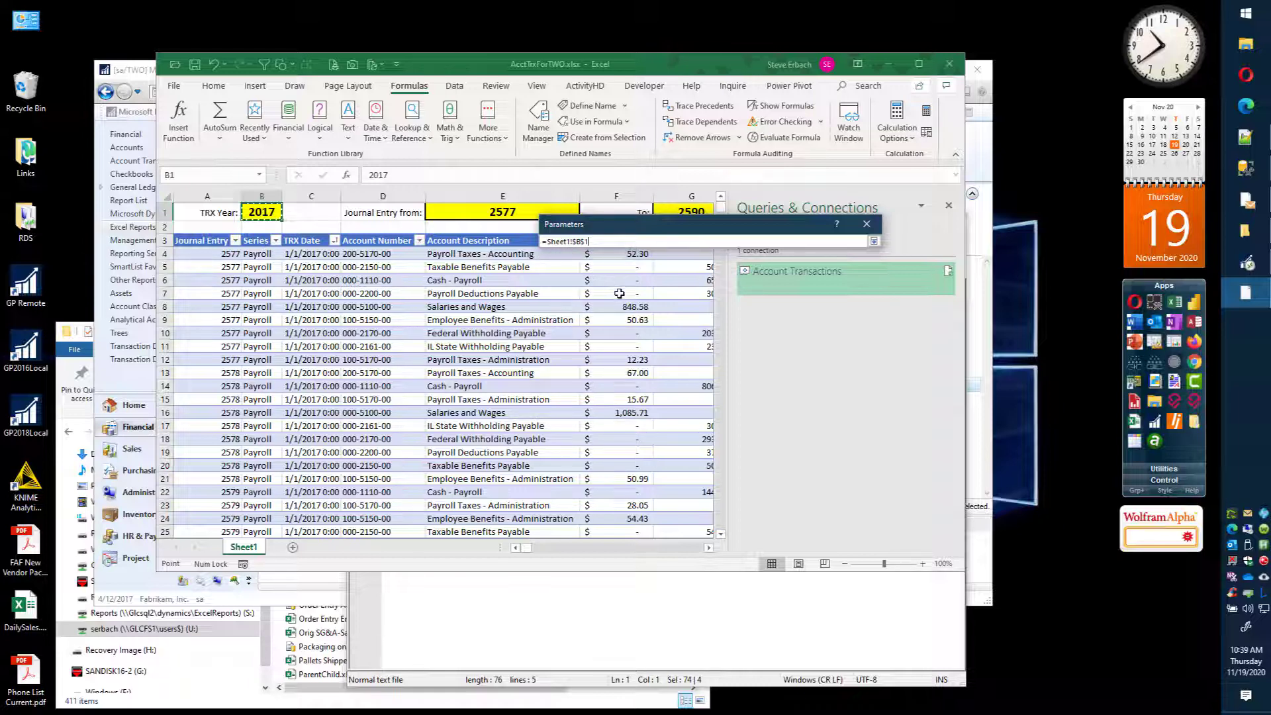
pyautogui.click(873, 241)
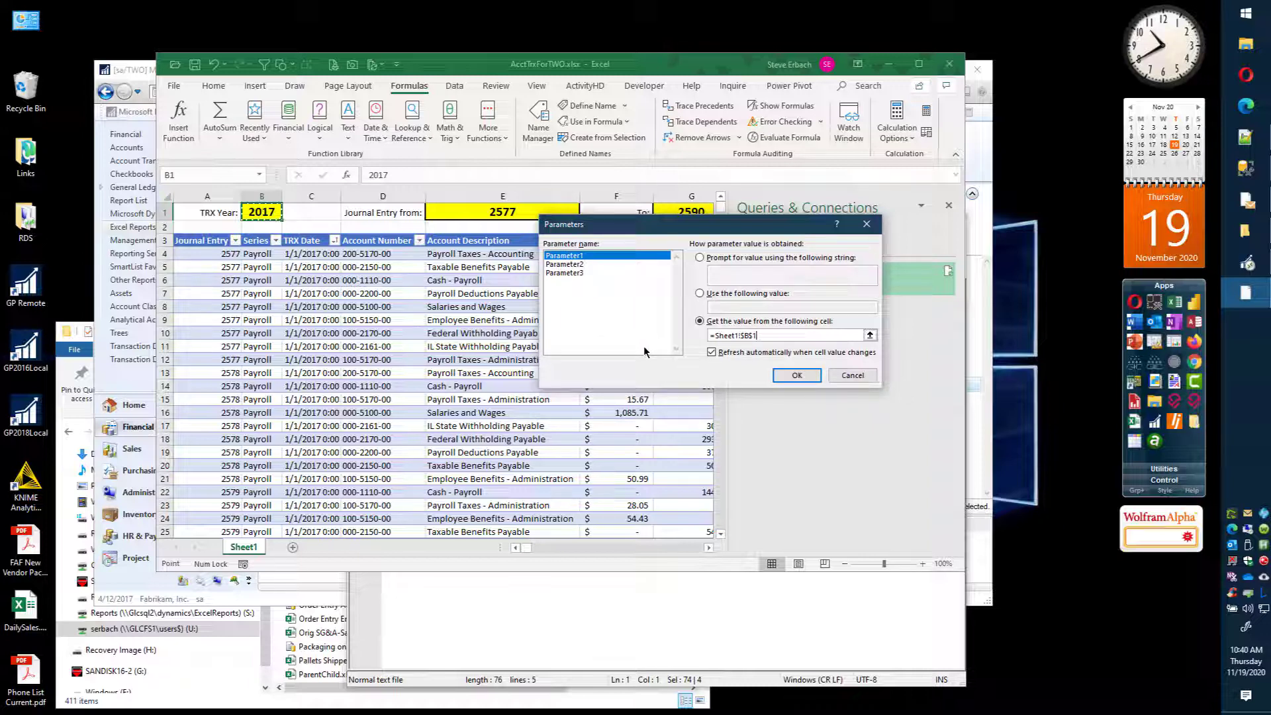
# Step: Check which cells supply Parameter2 and Parameter3, then leave the connection properties without saving changes
pyautogui.click(568, 263)
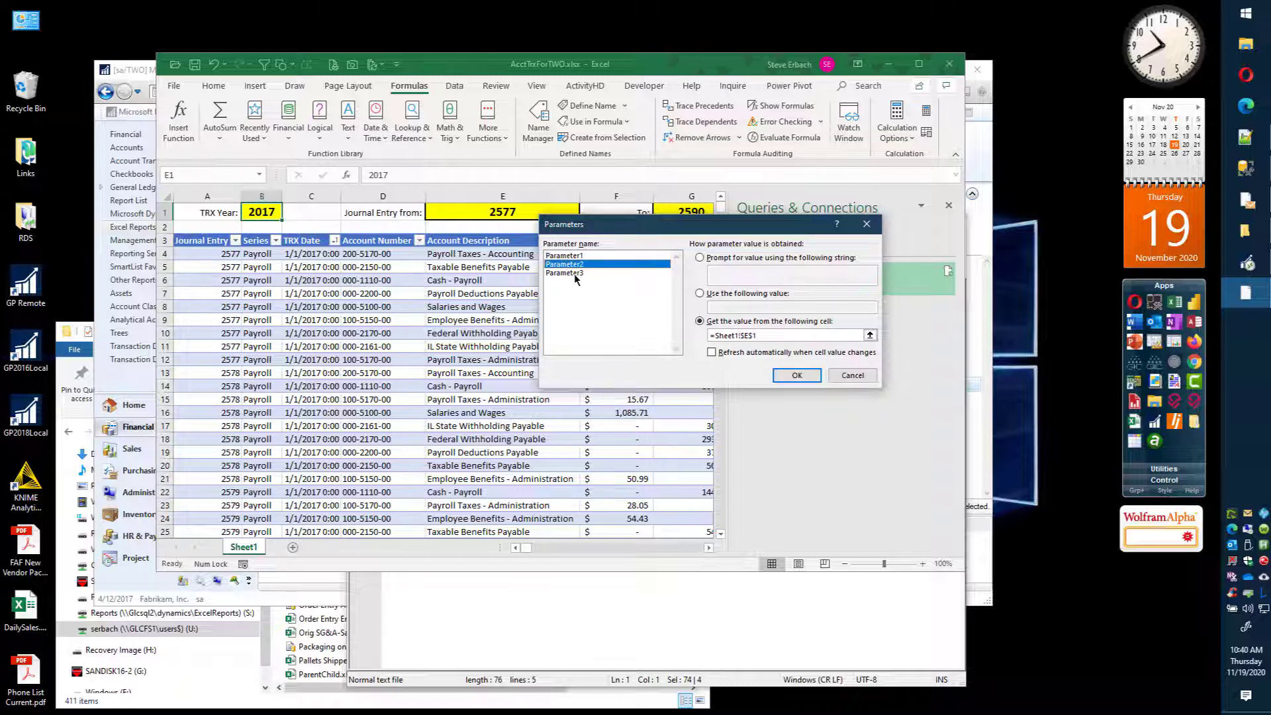
pyautogui.click(573, 273)
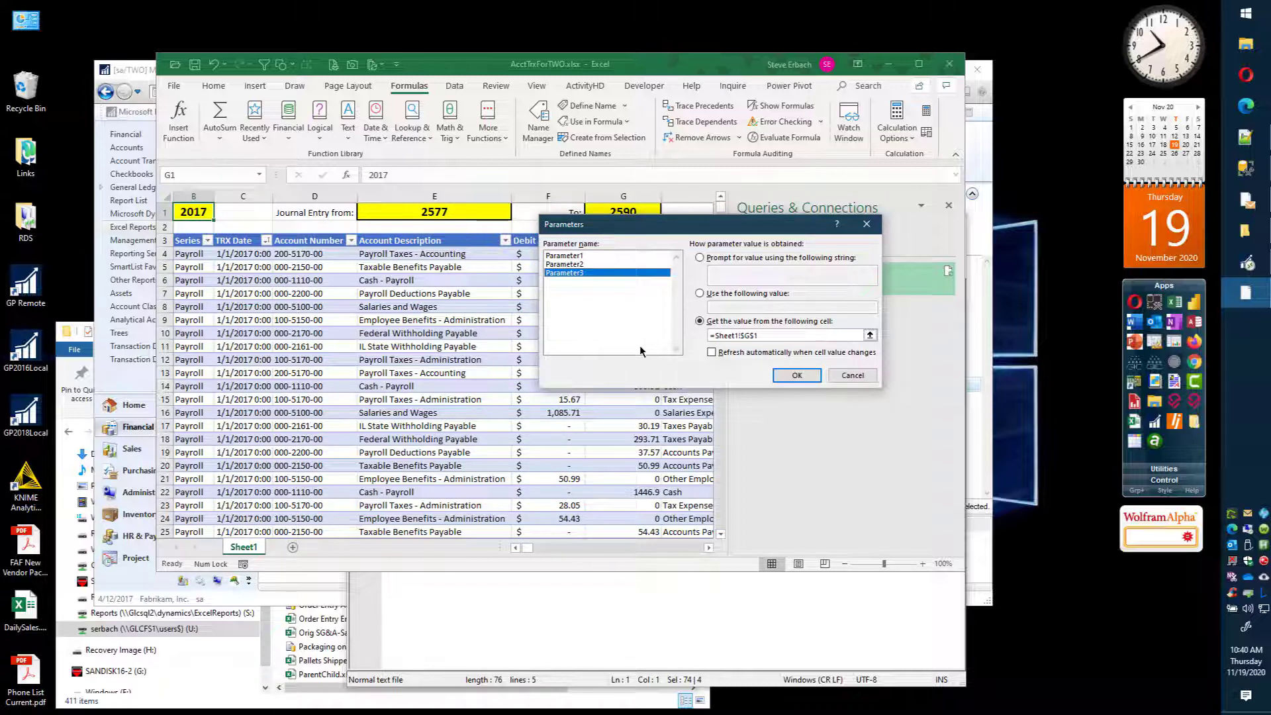
pyautogui.click(853, 375)
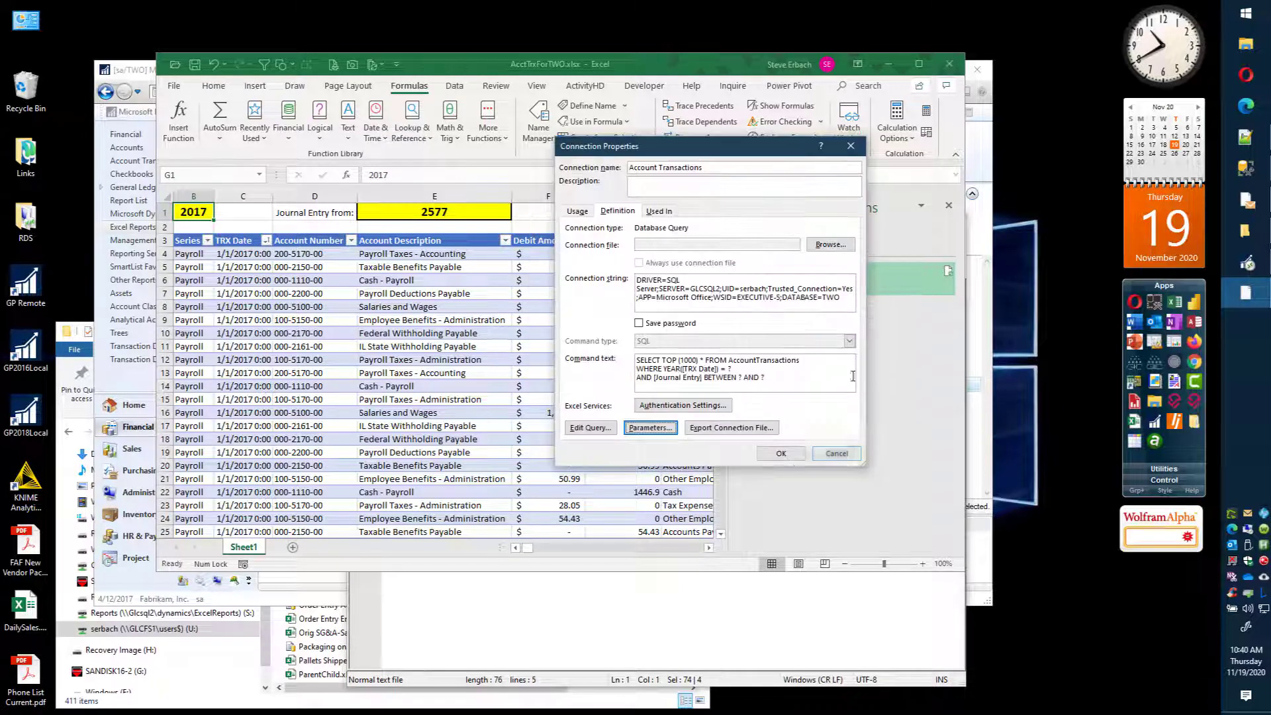
pyautogui.click(837, 454)
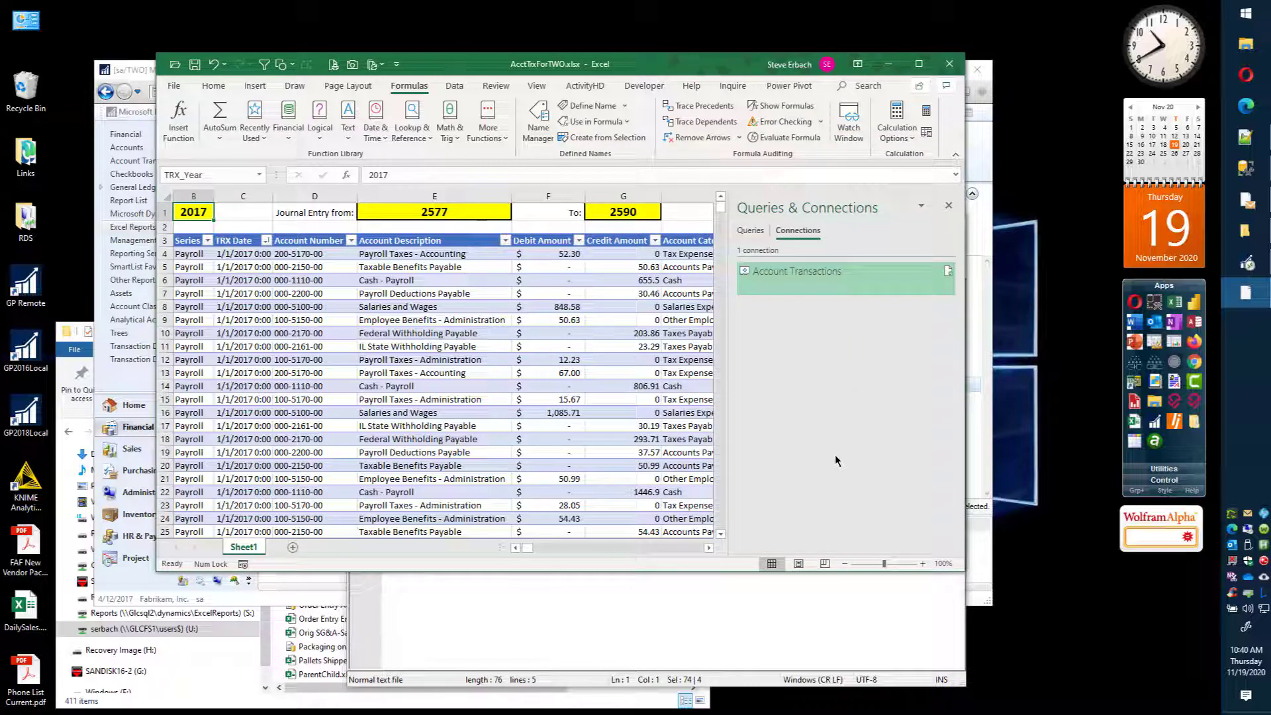